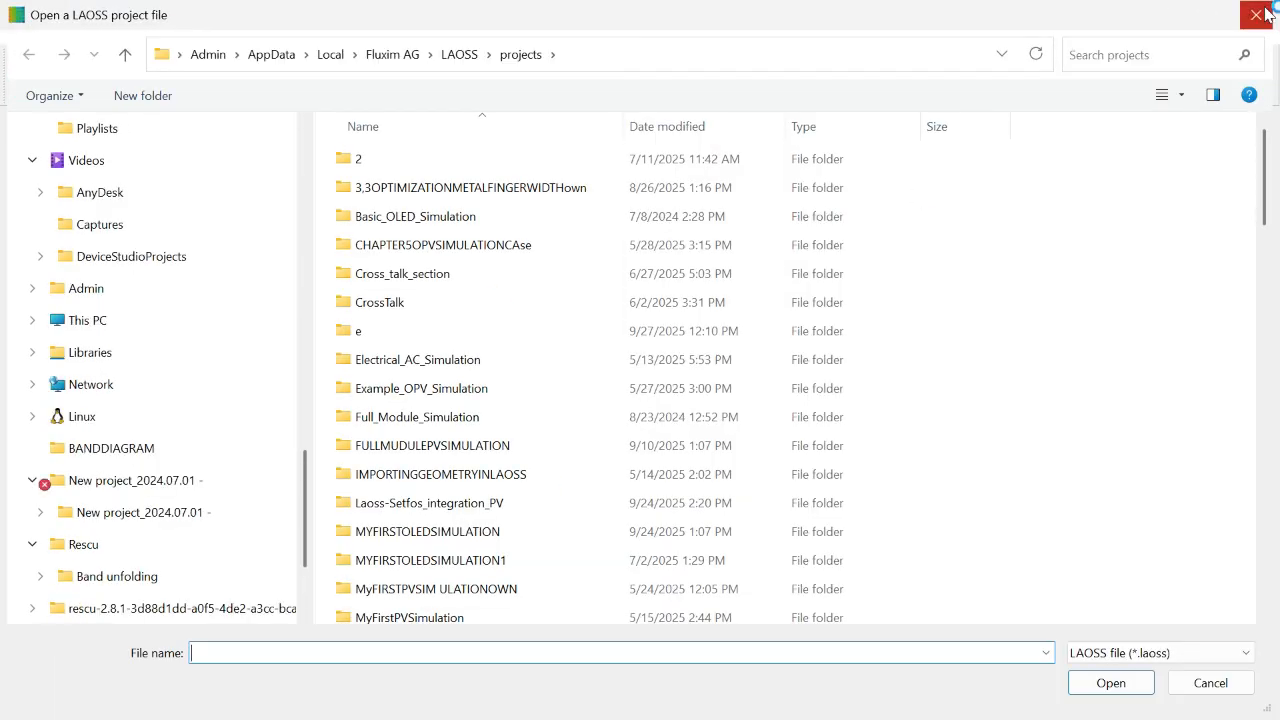
# Step: Dismiss the project-opening dialog and create a new project named SeriesinterconnectedSOLARCELL in the default project path
pyautogui.click(1257, 14)
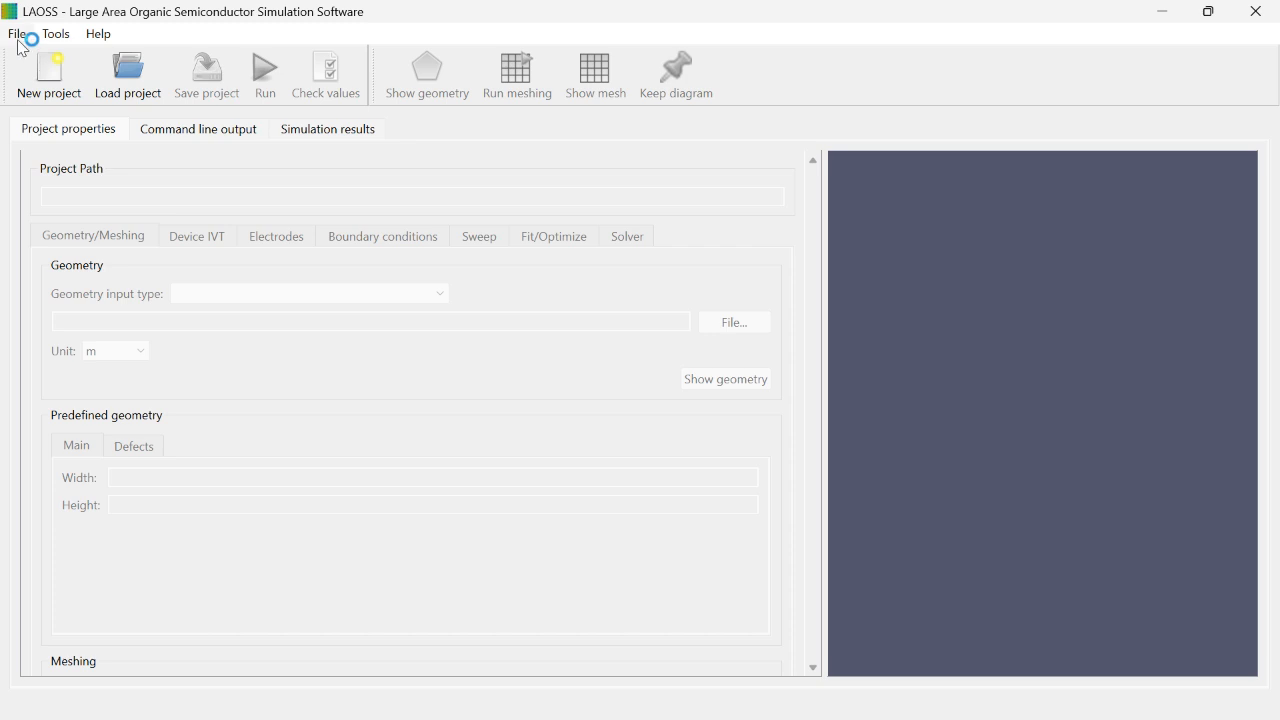
pyautogui.click(19, 38)
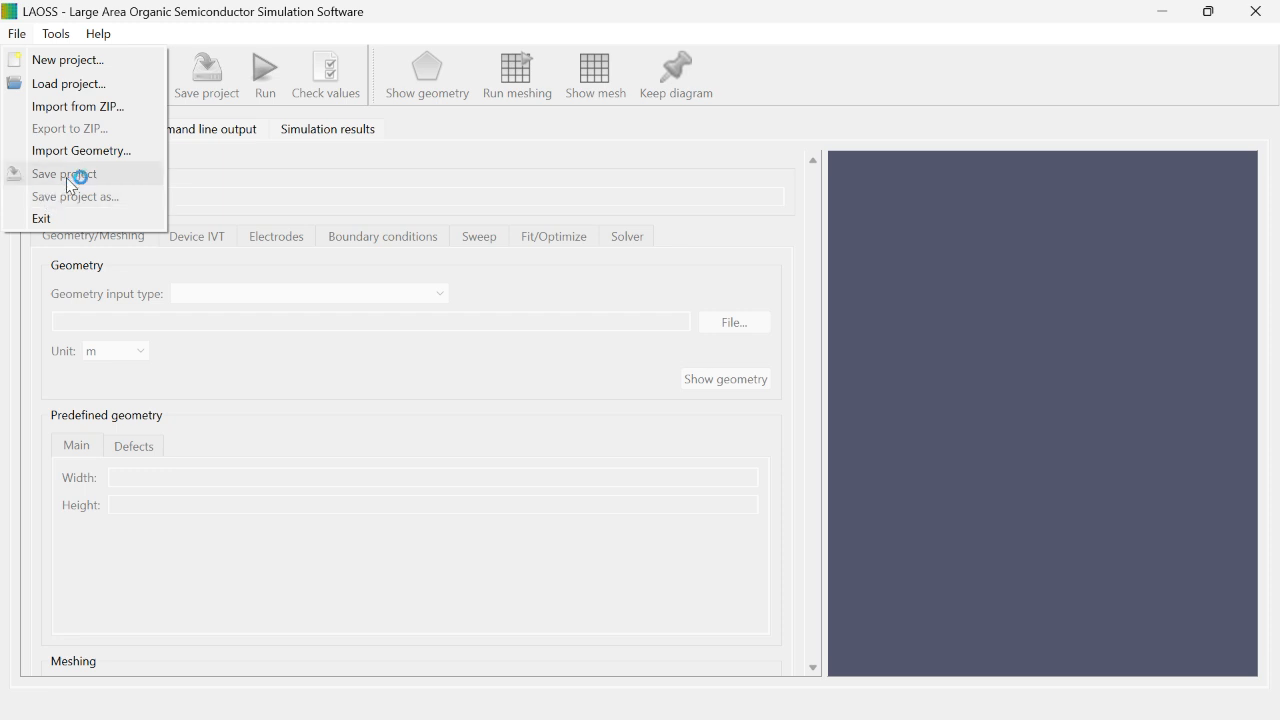
pyautogui.click(224, 136)
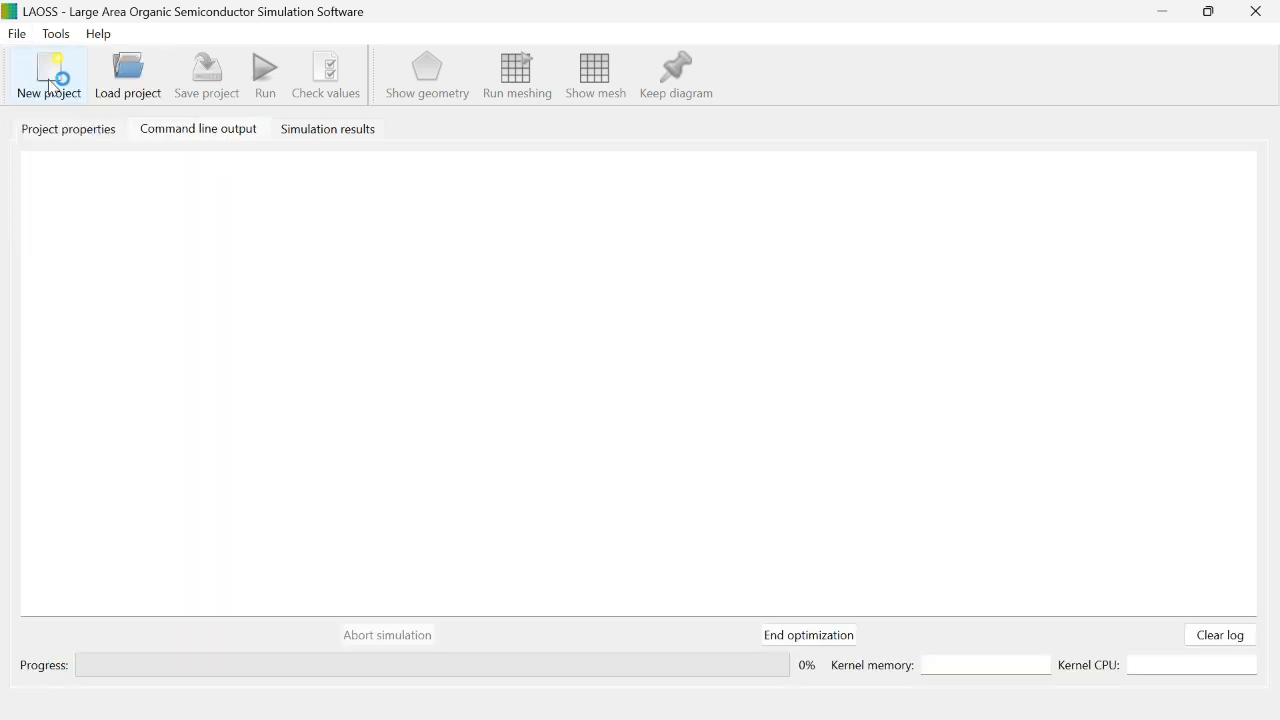
pyautogui.click(50, 80)
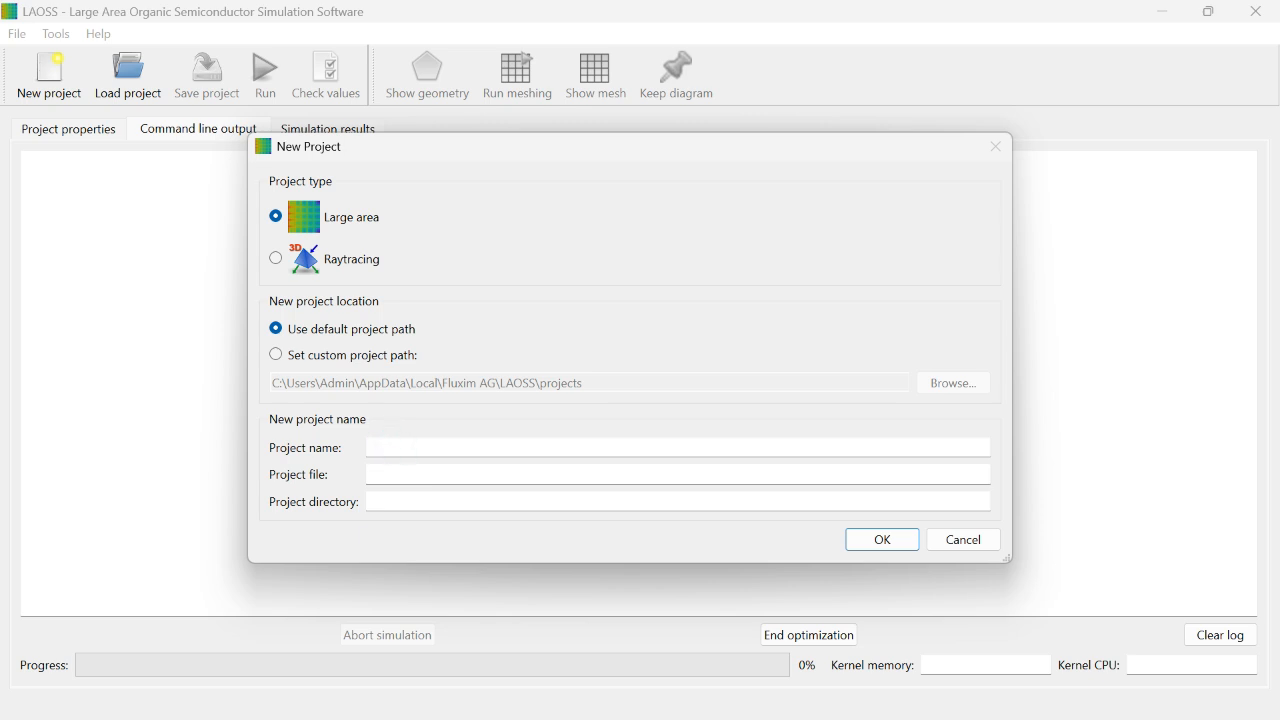
pyautogui.write('Serie')
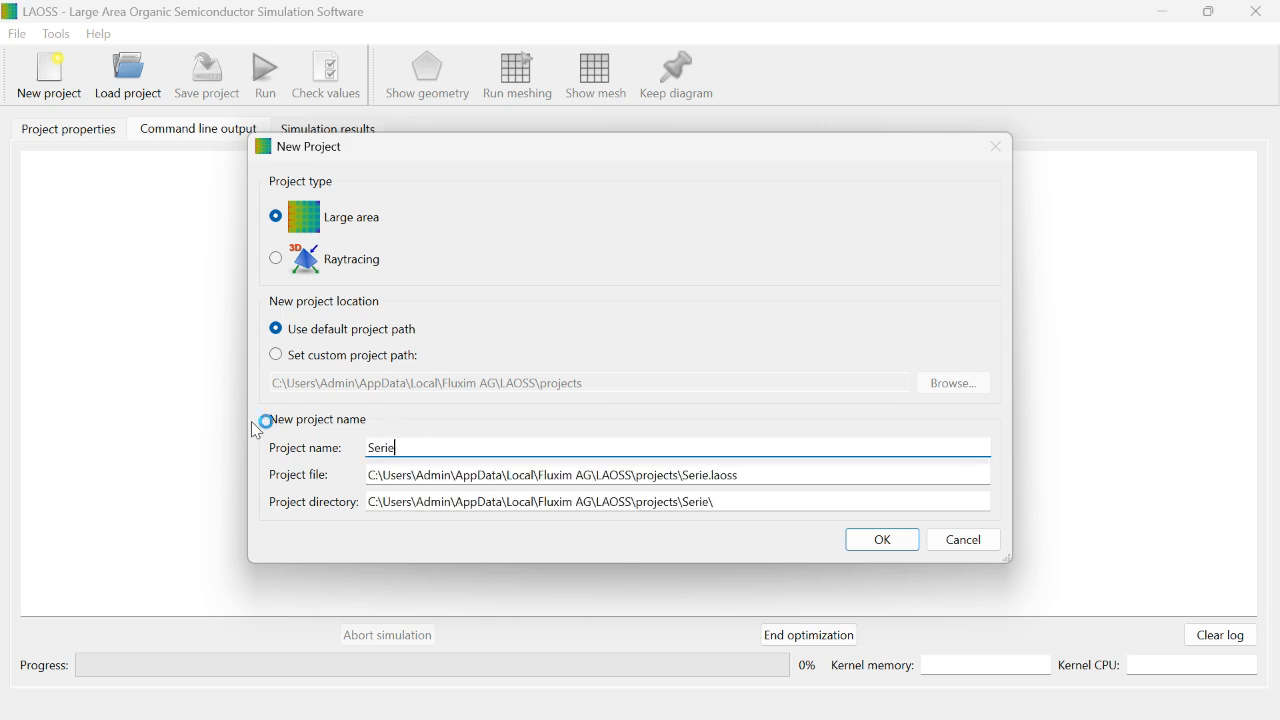
pyautogui.write('sinterconn')
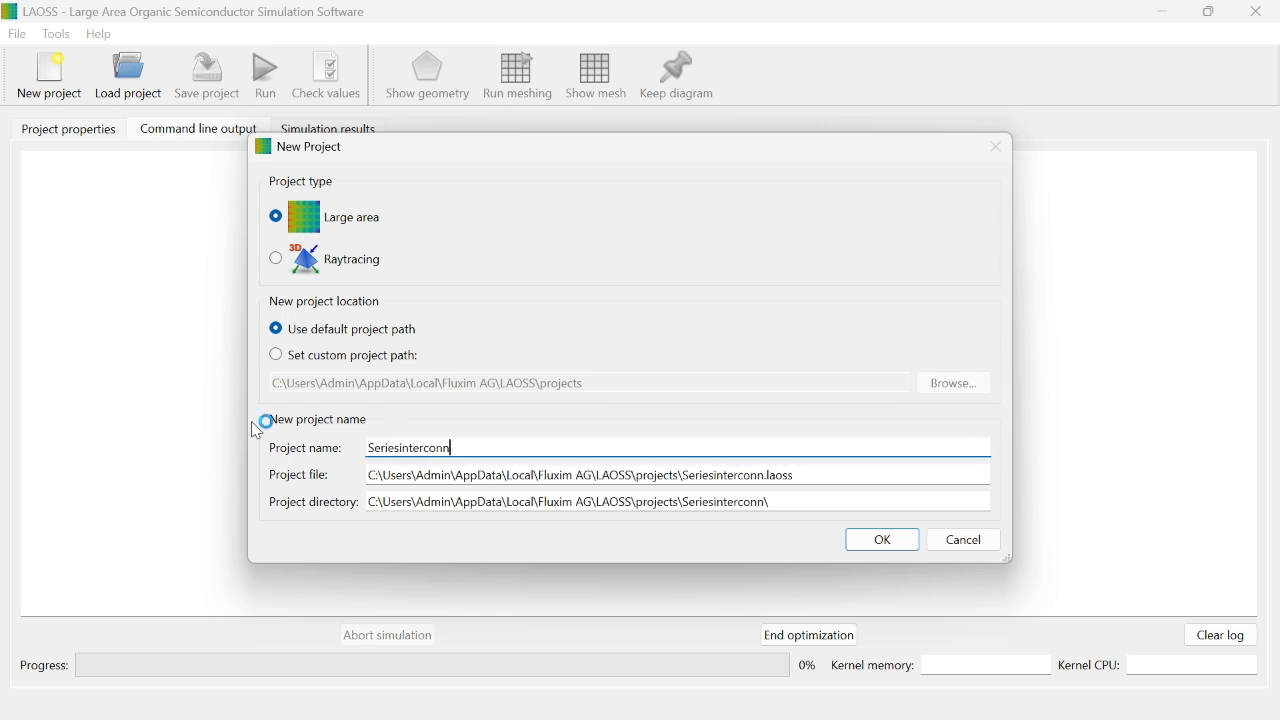
pyautogui.write('ectedSOLARCELL')
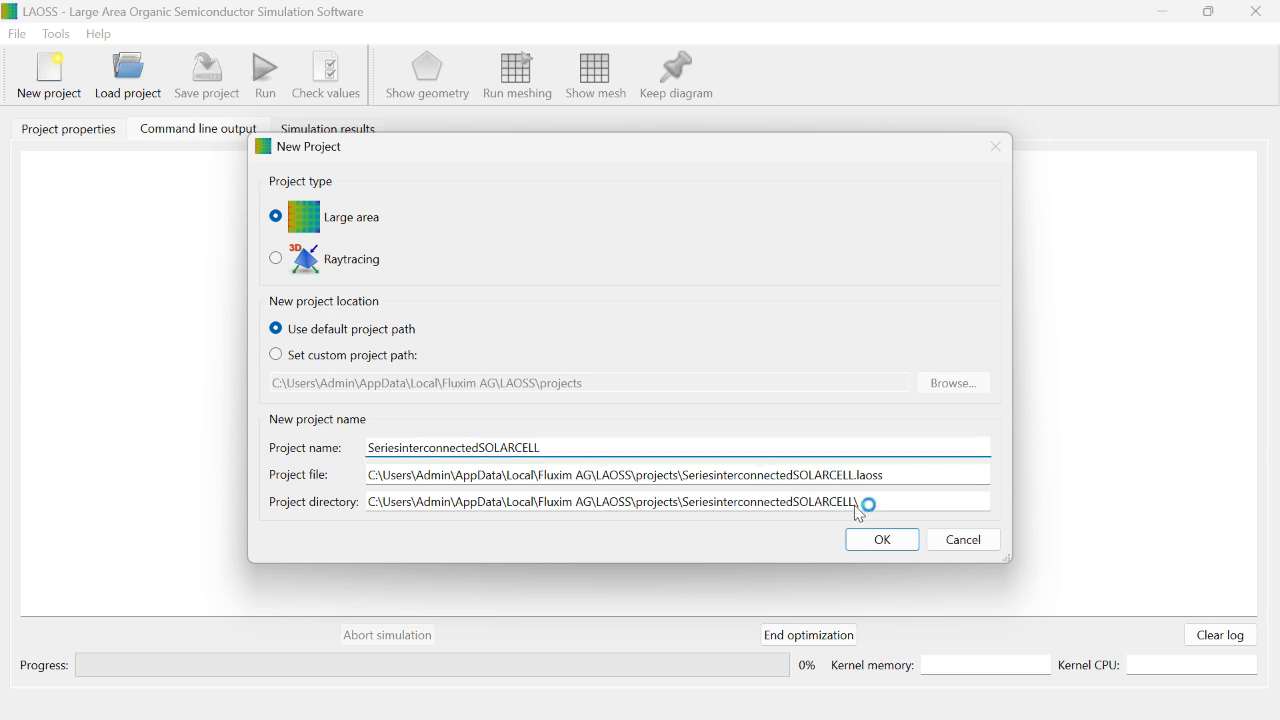
pyautogui.click(893, 541)
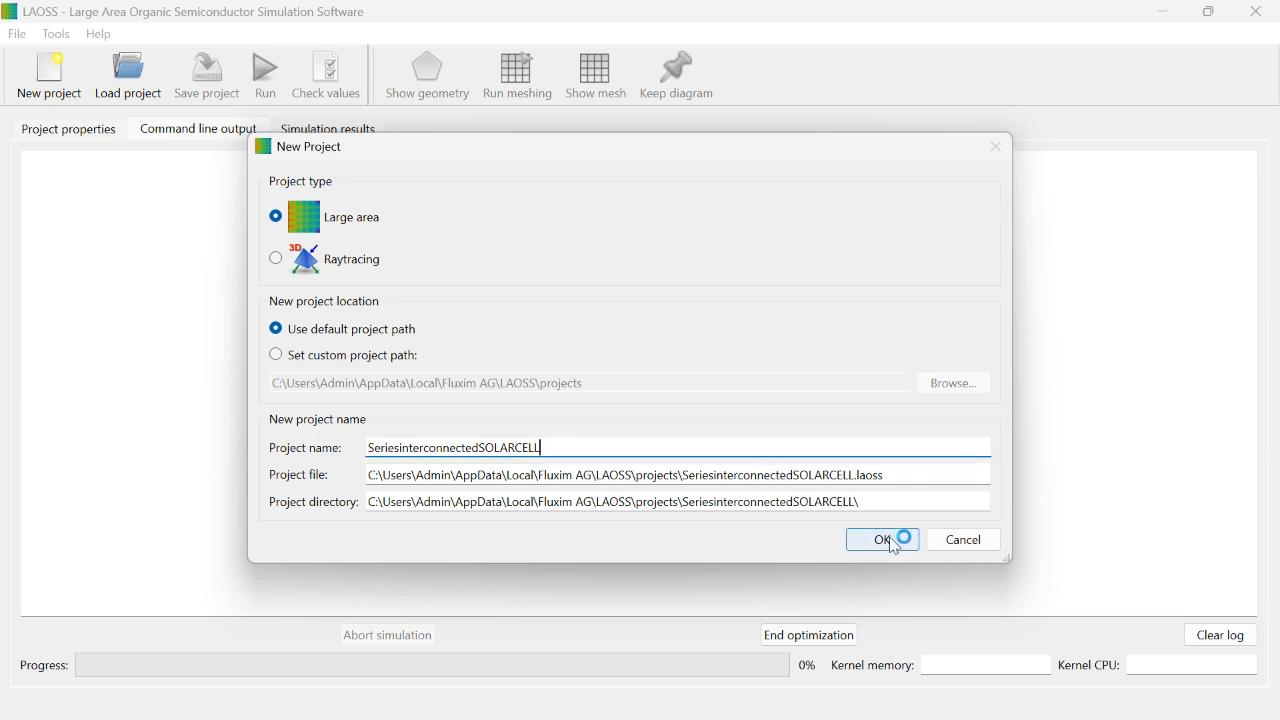
# Step: Try the DXF geometry file and the predefined Rectangle as the project's geometry input type
pyautogui.click(57, 129)
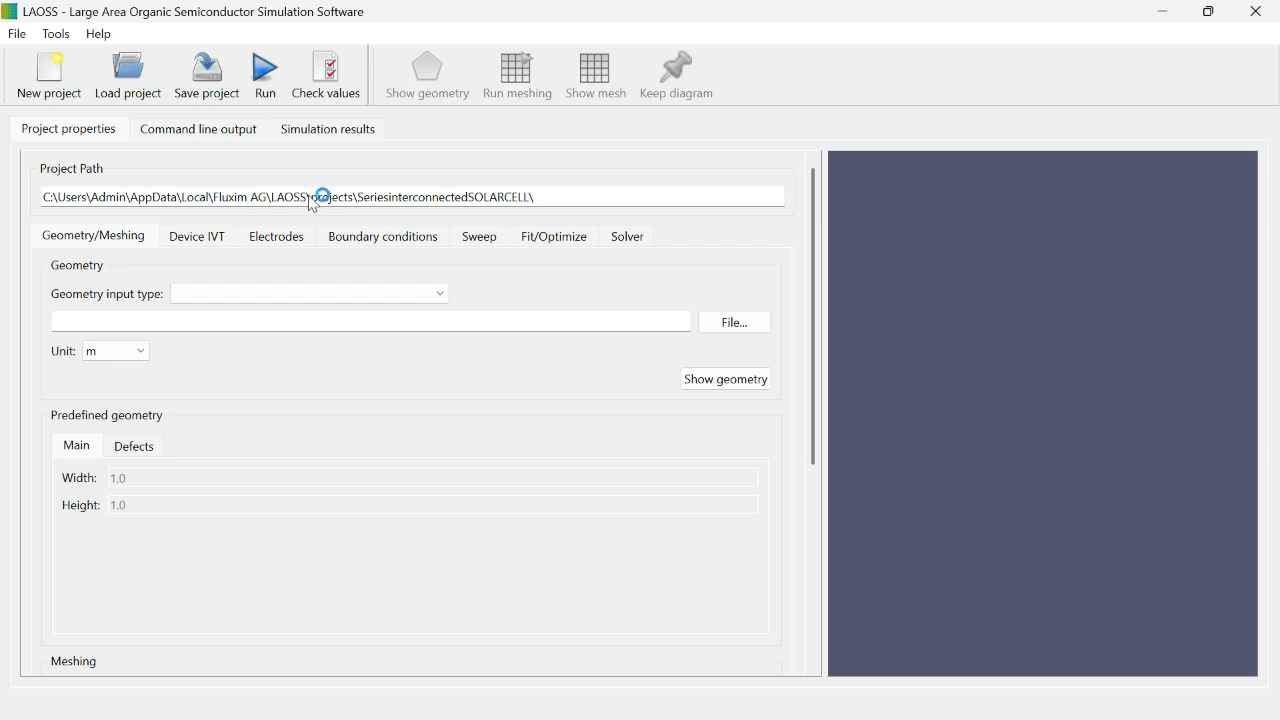
pyautogui.click(196, 294)
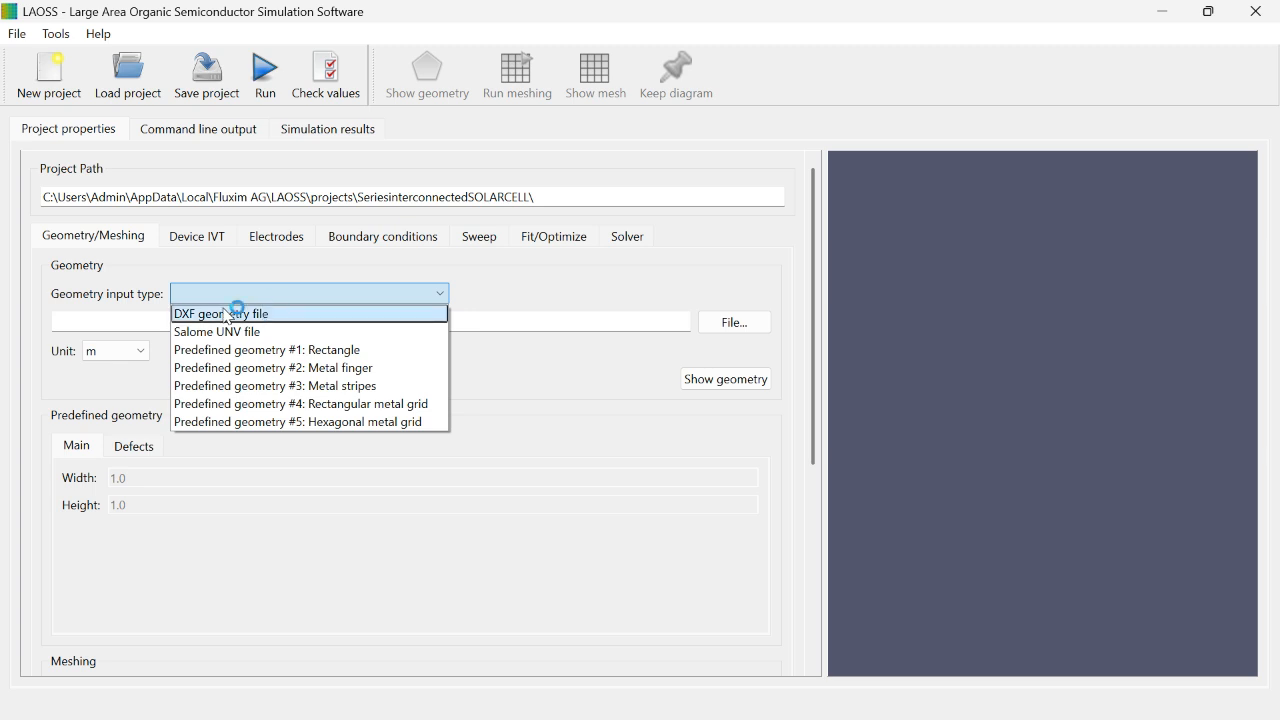
pyautogui.click(316, 314)
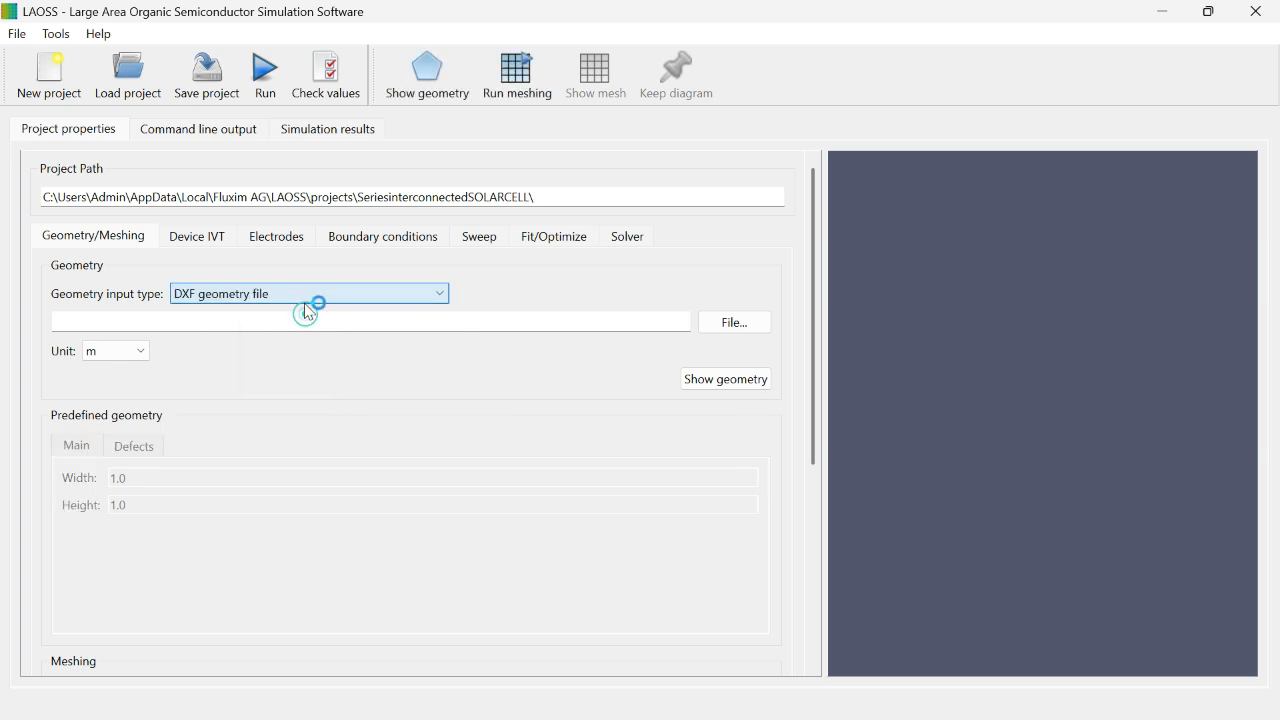
pyautogui.click(210, 297)
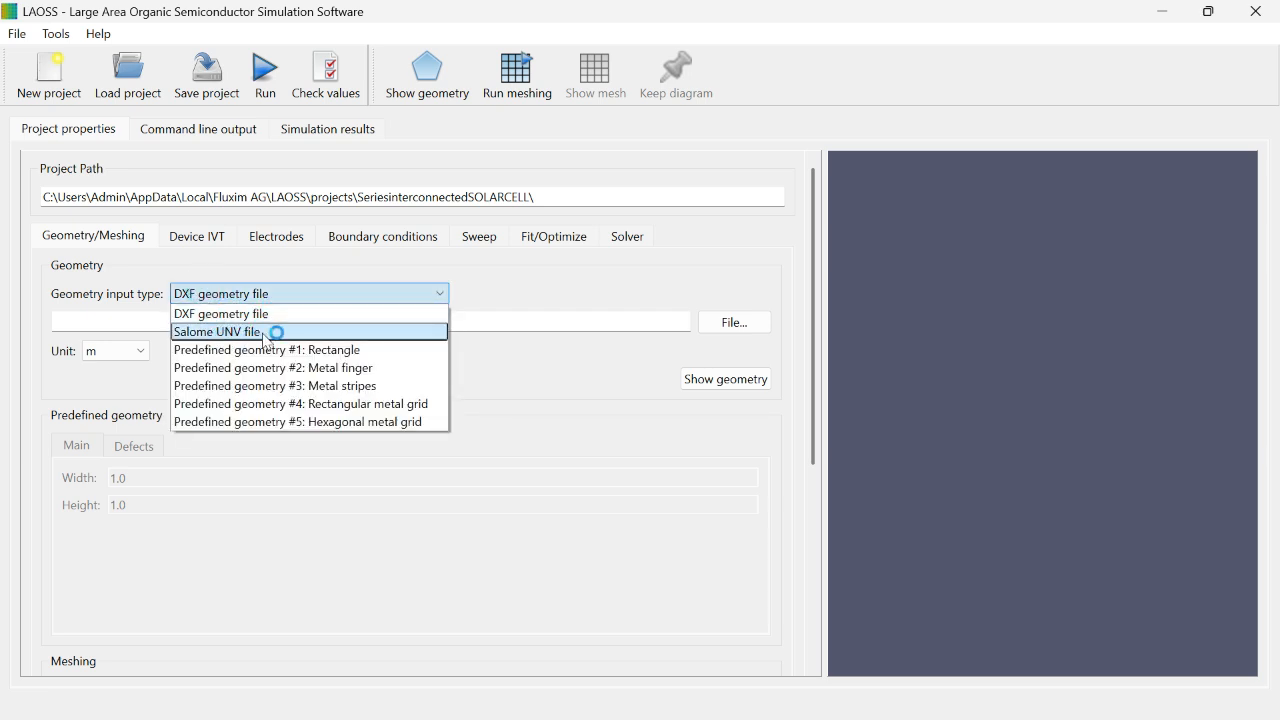
pyautogui.click(364, 351)
# Step: Set the geometry input type to predefined geometry #2, Metal finger, and display the geometry
pyautogui.click(293, 299)
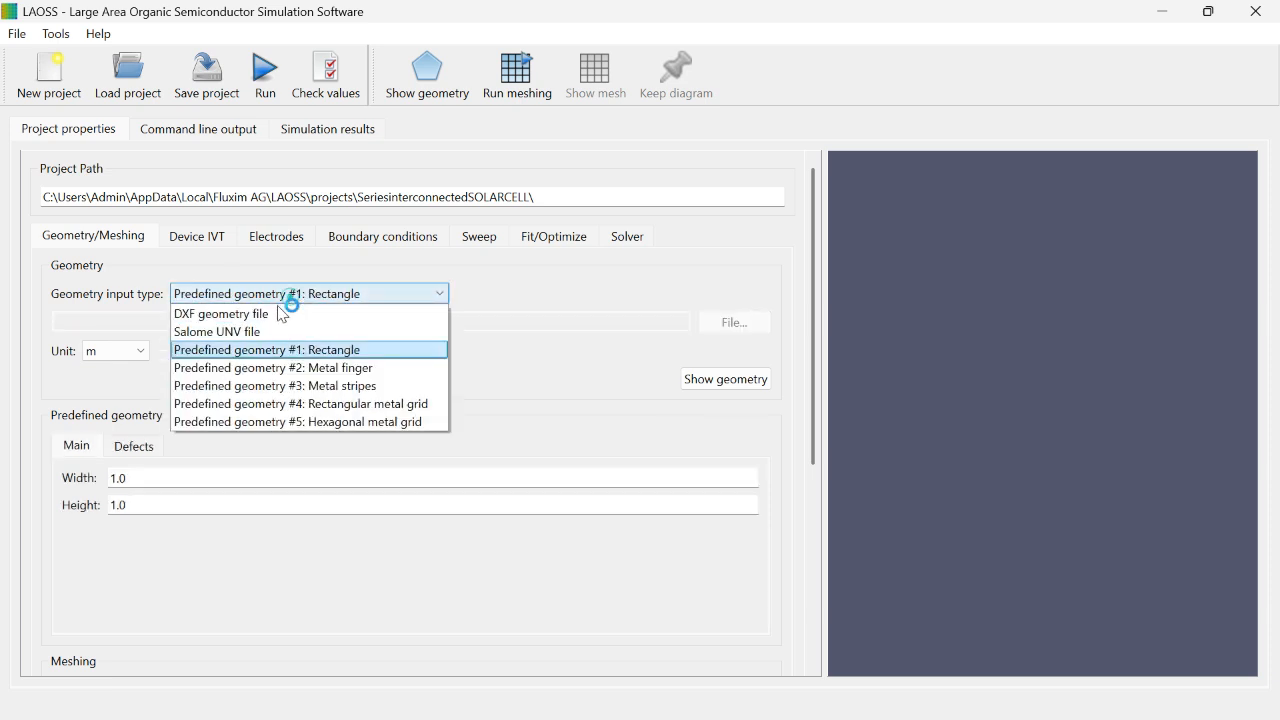
pyautogui.click(280, 369)
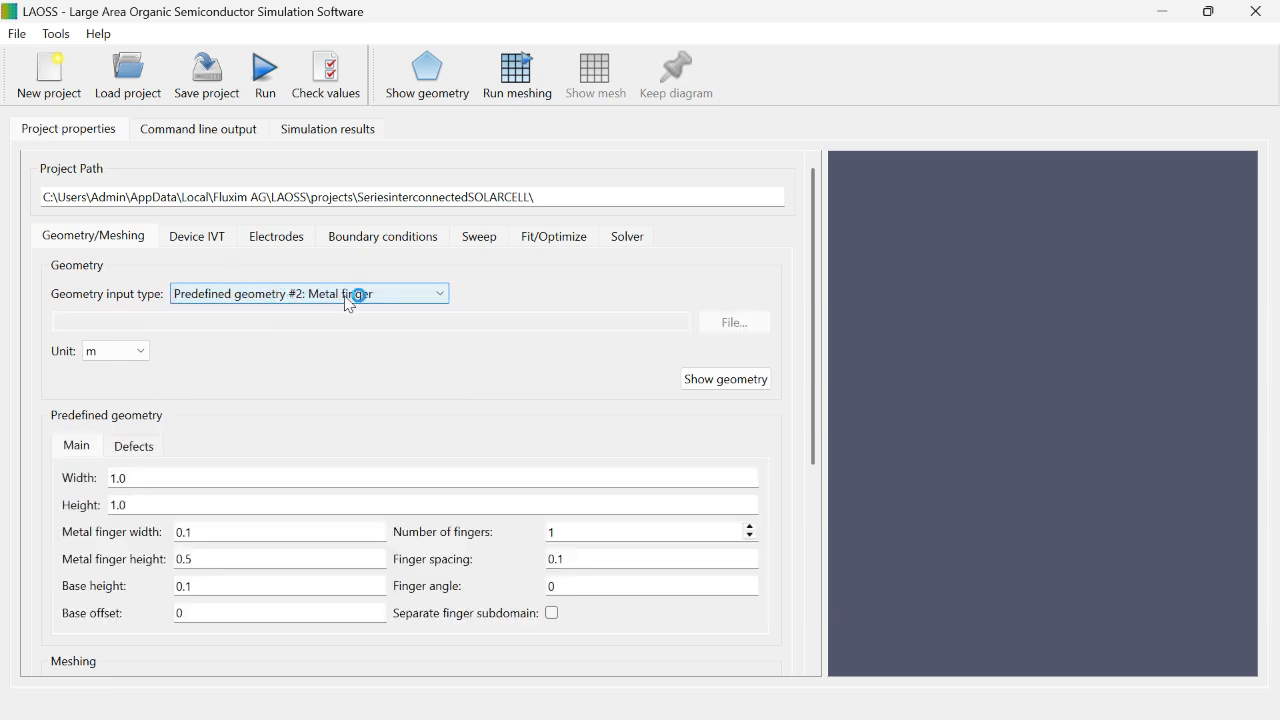
pyautogui.click(738, 378)
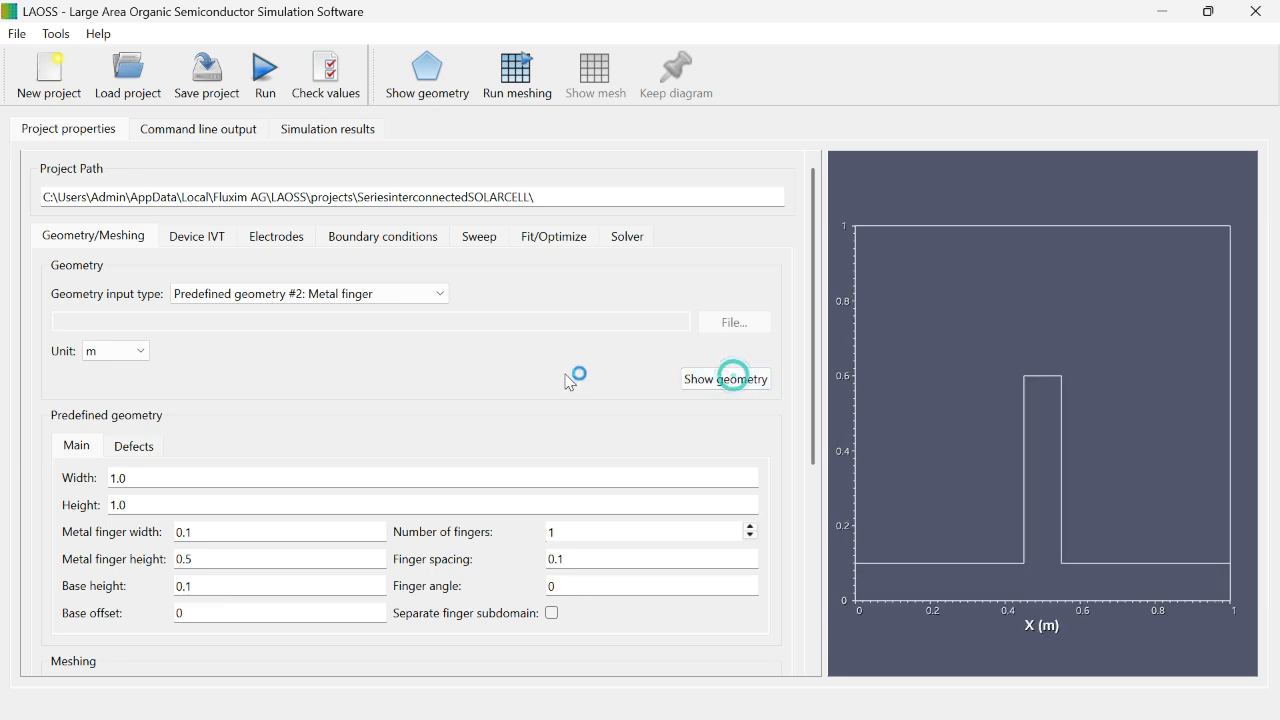
# Step: Switch to predefined geometry #3, Metal stripes, set the number of stripes to 4, and display the geometry
pyautogui.click(420, 302)
pyautogui.click(423, 383)
pyautogui.click(724, 384)
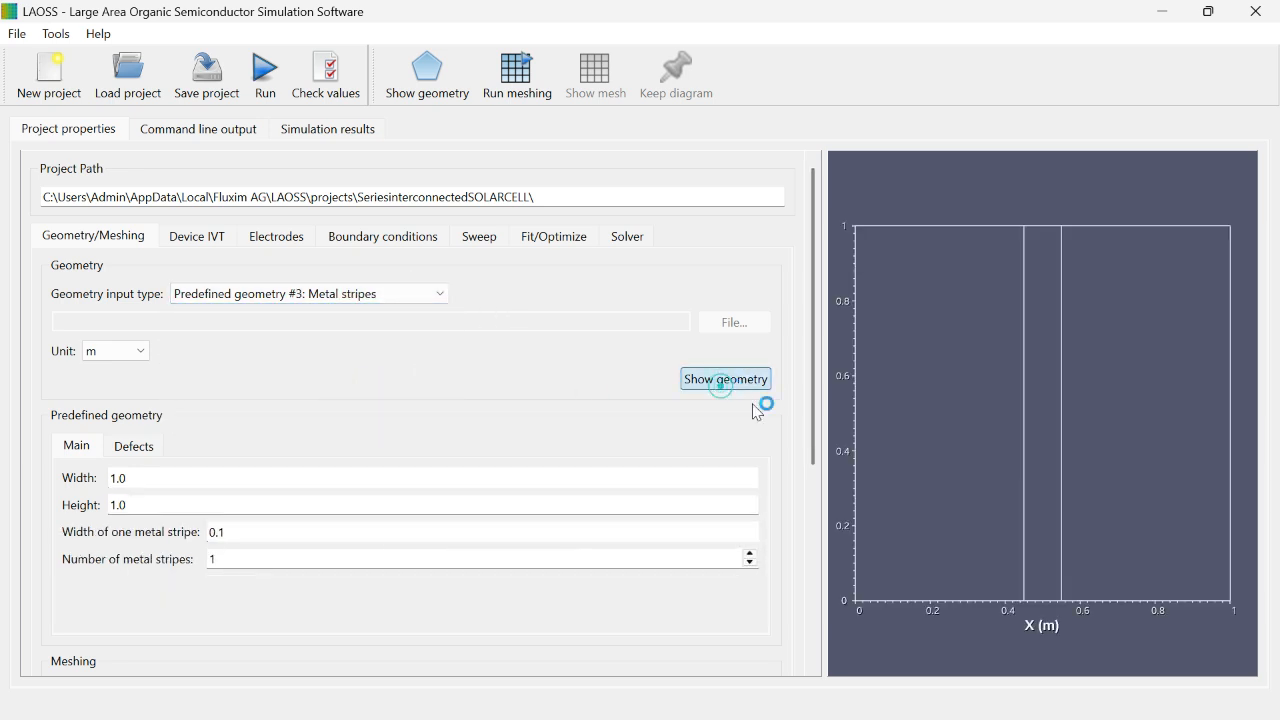
pyautogui.click(751, 554)
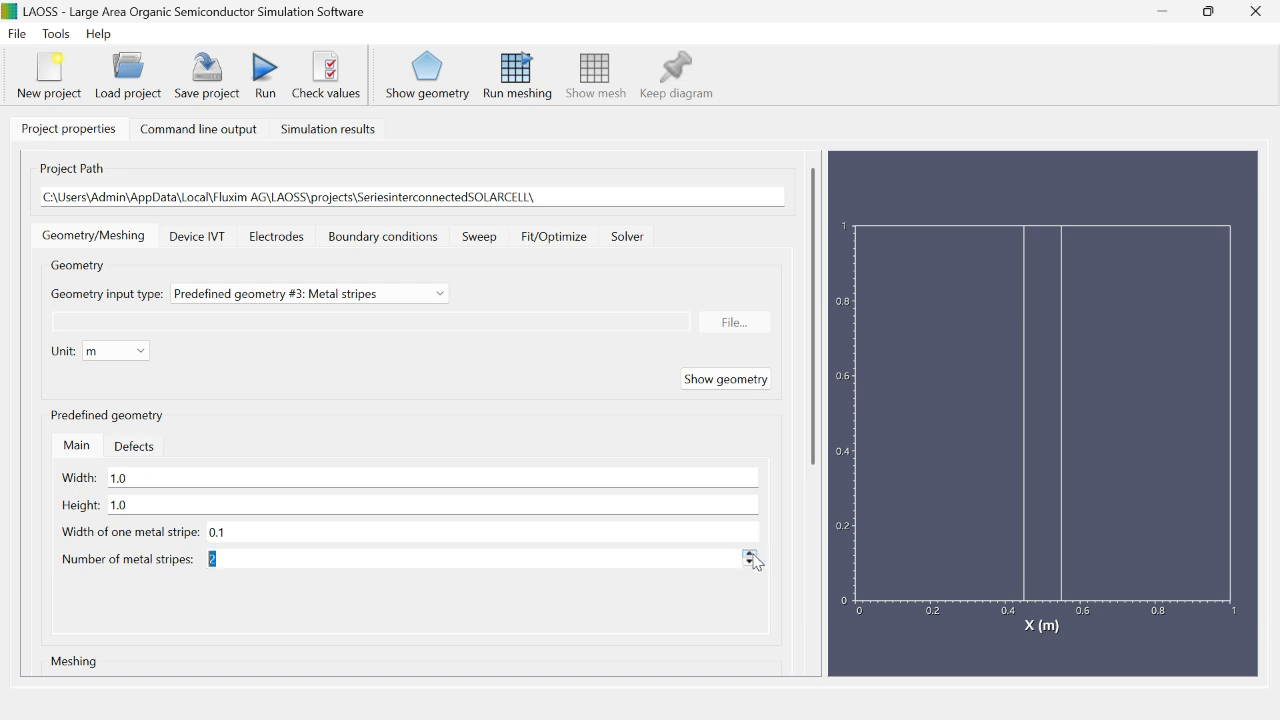
pyautogui.click(751, 554)
pyautogui.click(726, 379)
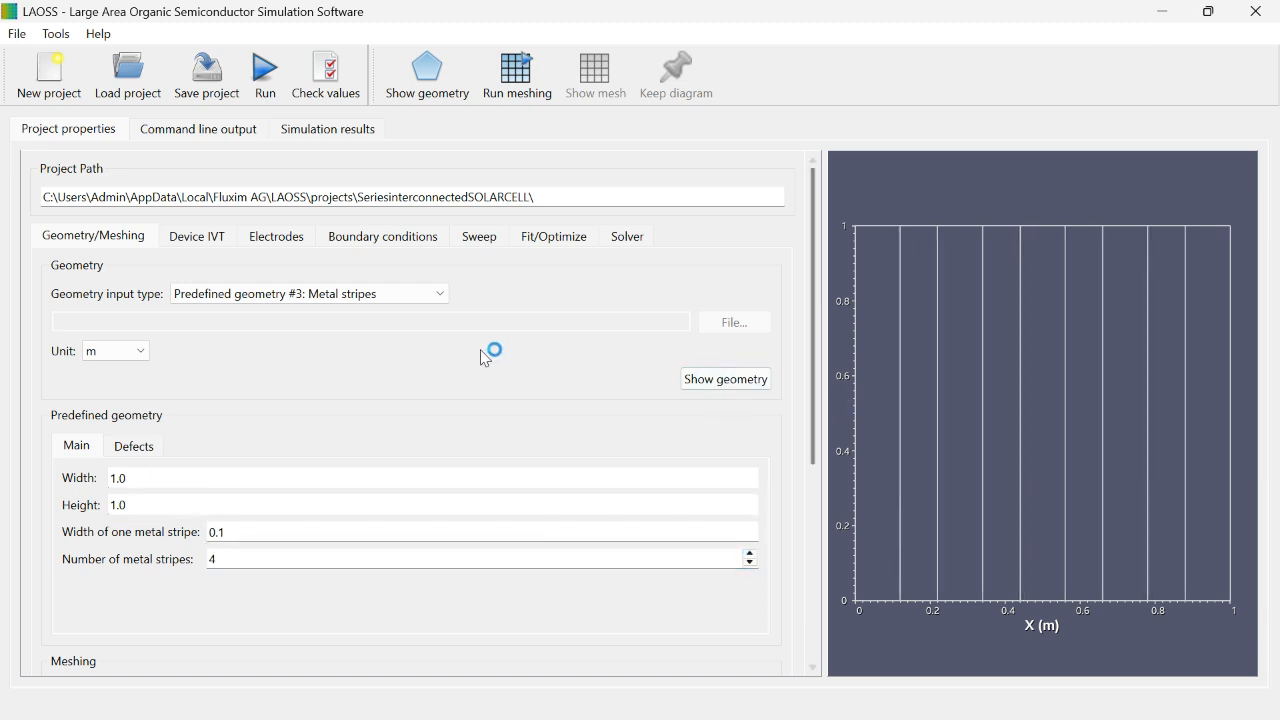
# Step: Set the predefined geometry's overall width to 10 m and redraw the geometry
pyautogui.doubleClick(118, 478)
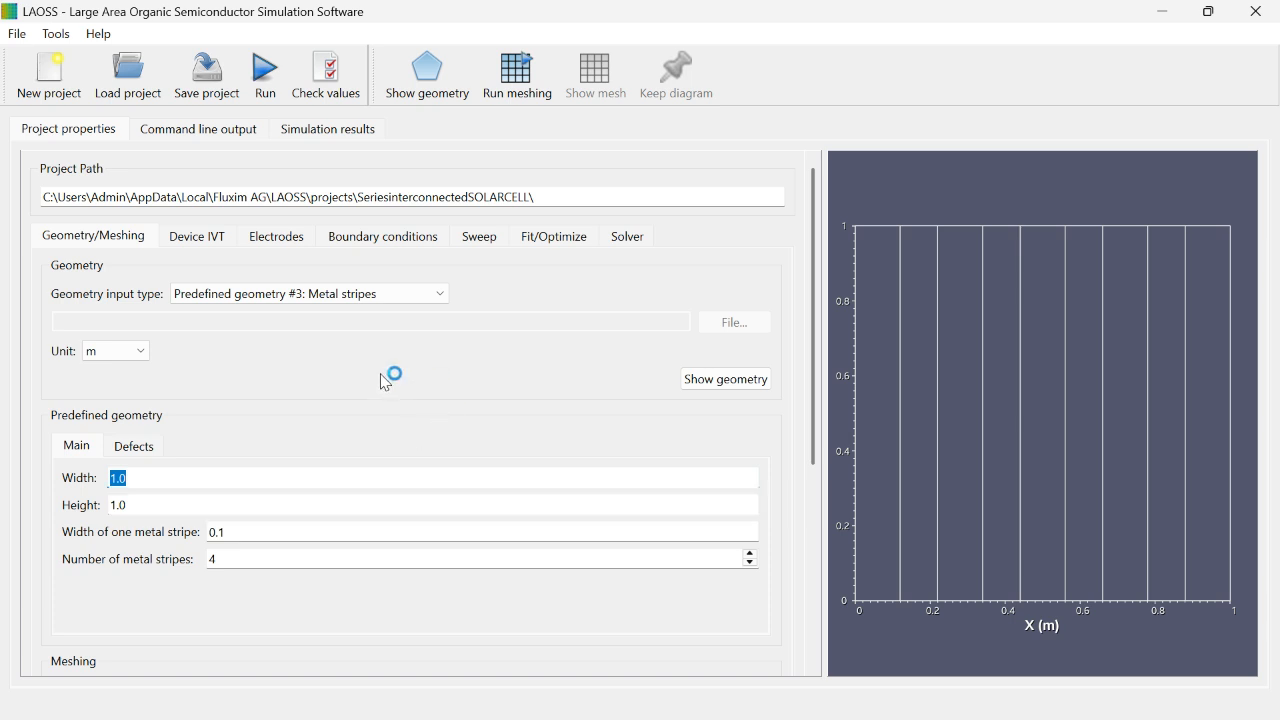
pyautogui.click(270, 458)
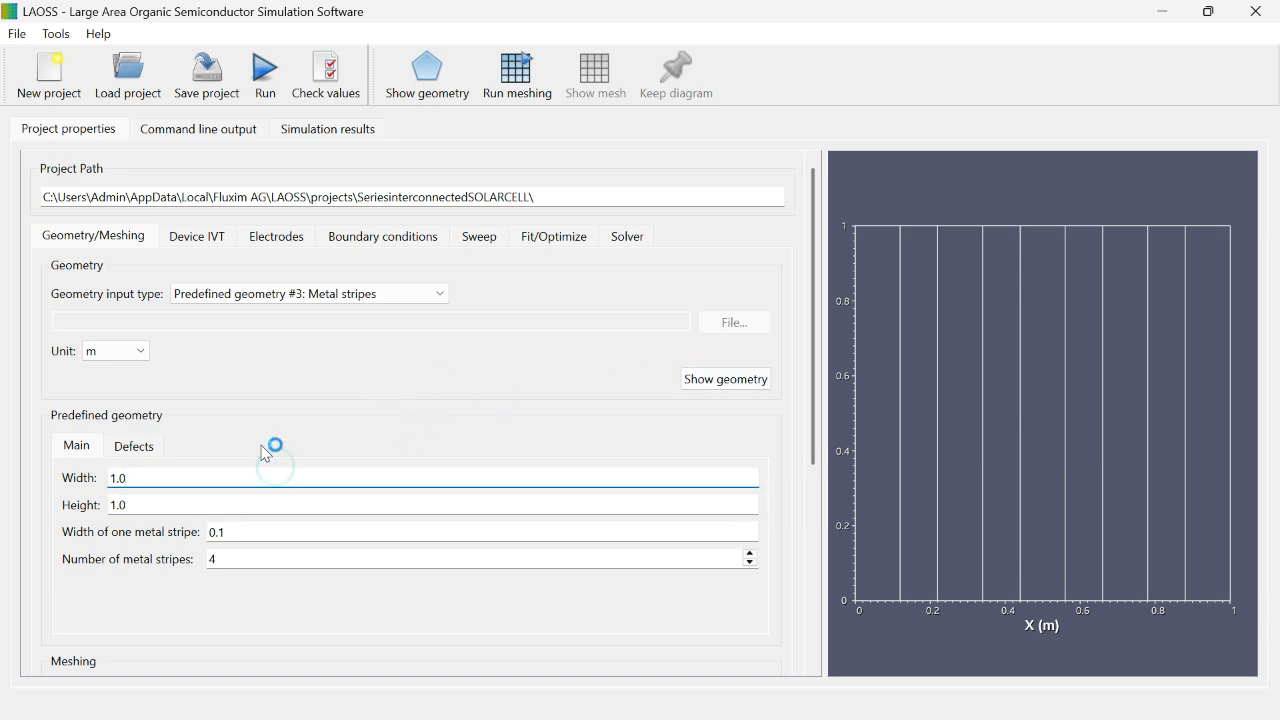
pyautogui.click(722, 379)
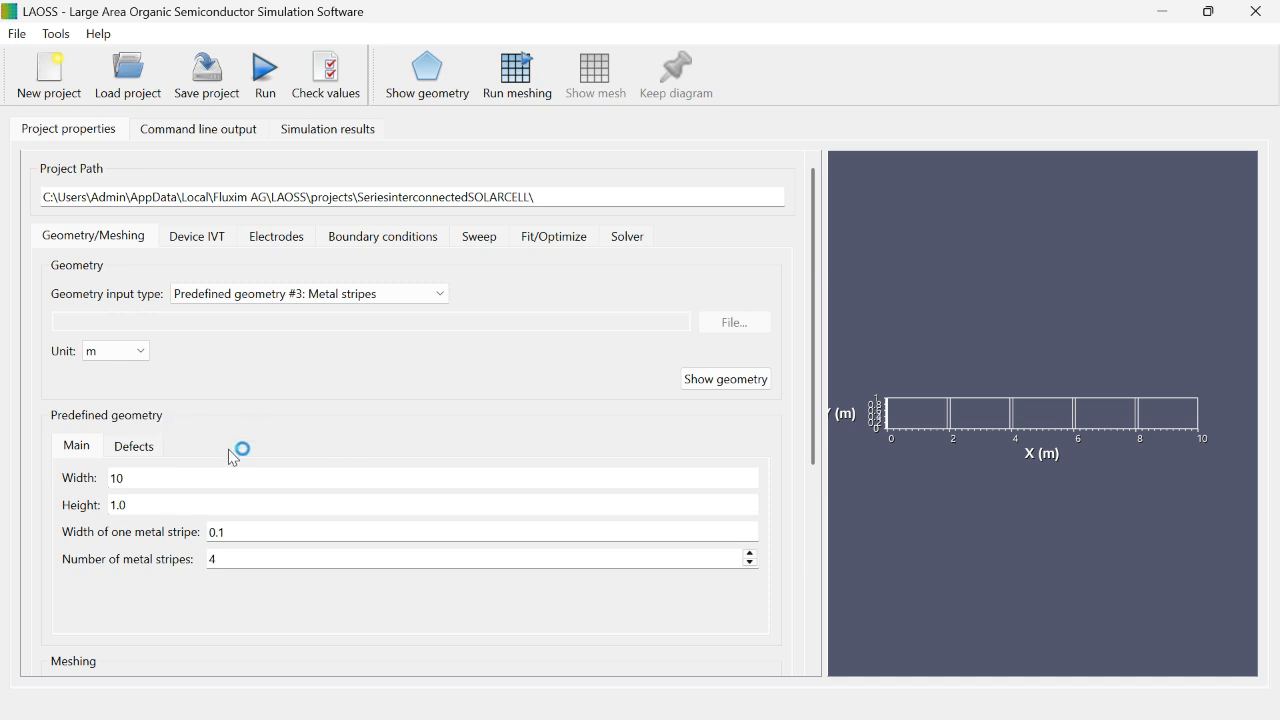
# Step: Mesh the striped geometry with the NetGen meshing tool and set the mesh refinement factor to 2.8
pyautogui.click(140, 446)
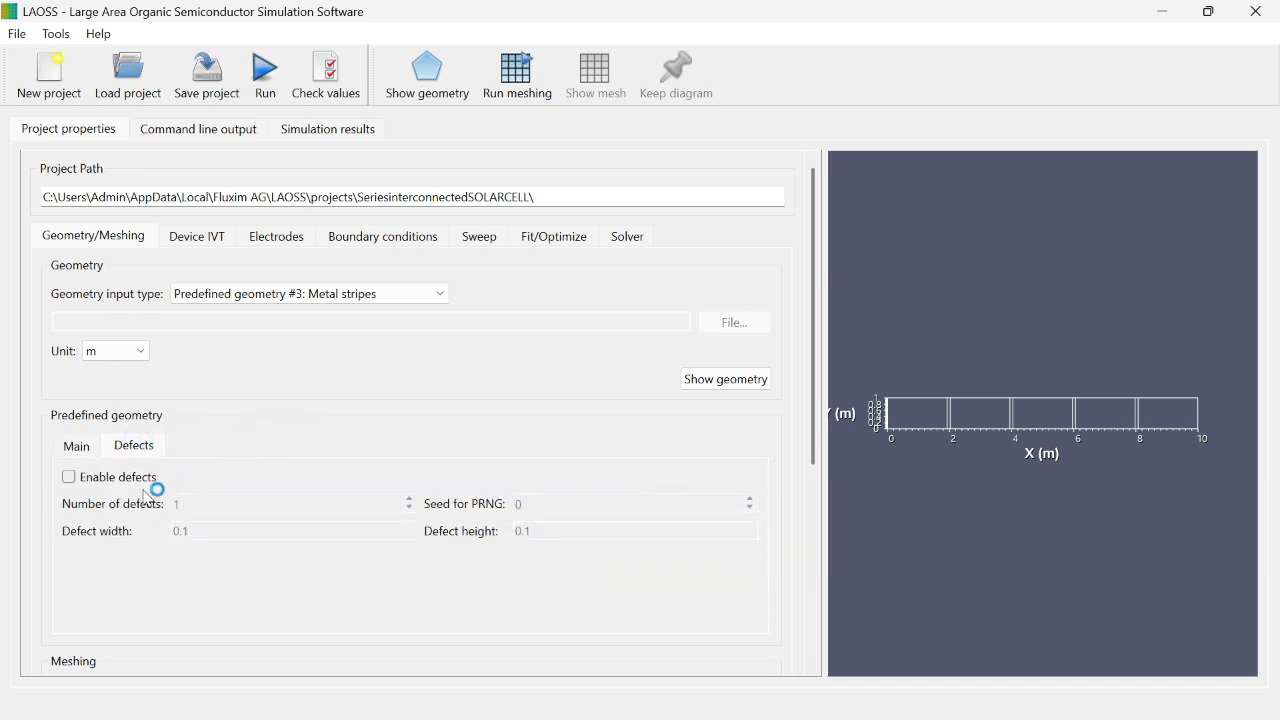
pyautogui.scroll(-2, 200, 486)
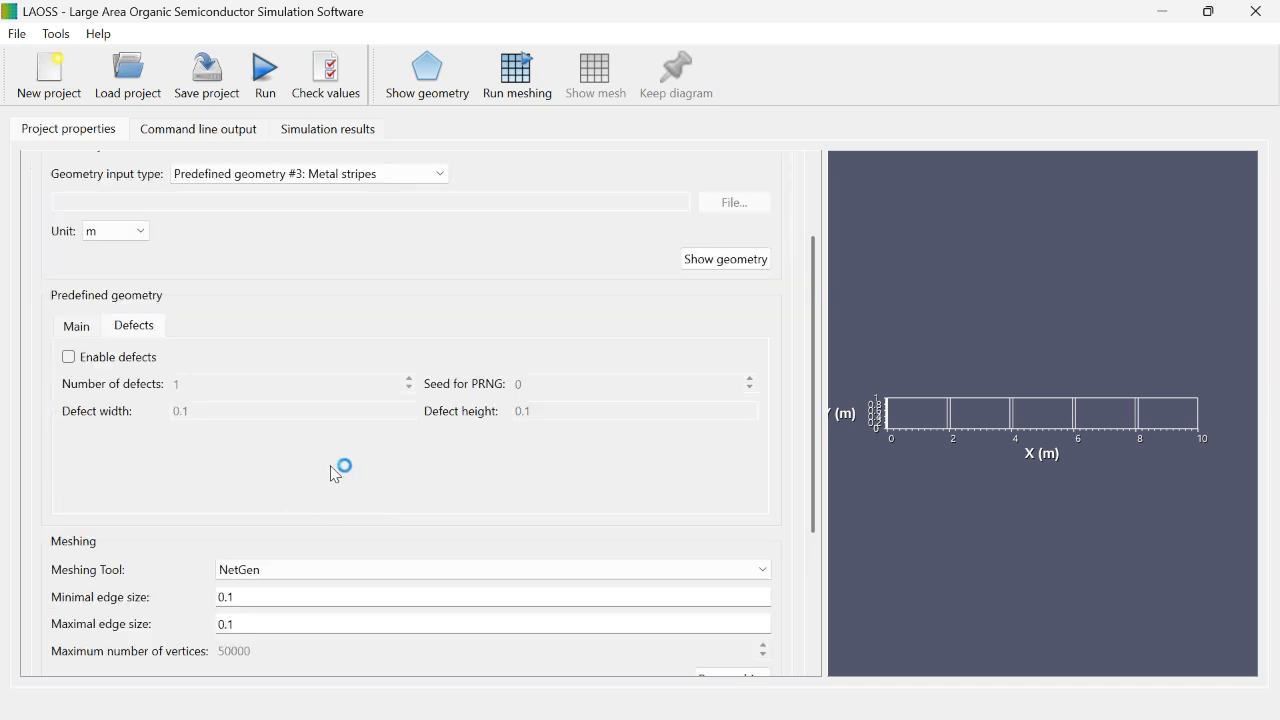
pyautogui.scroll(-1, 120, 409)
pyautogui.scroll(-1, 225, 415)
pyautogui.click(244, 392)
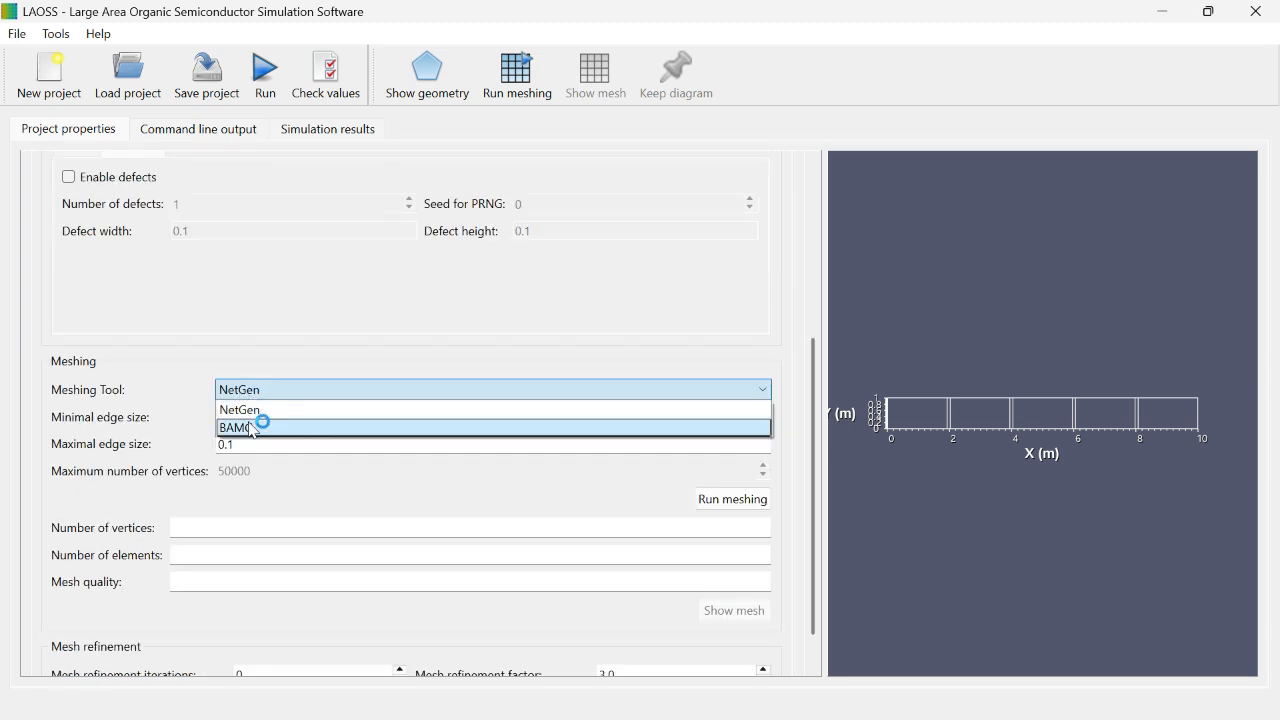
pyautogui.click(244, 411)
pyautogui.click(238, 417)
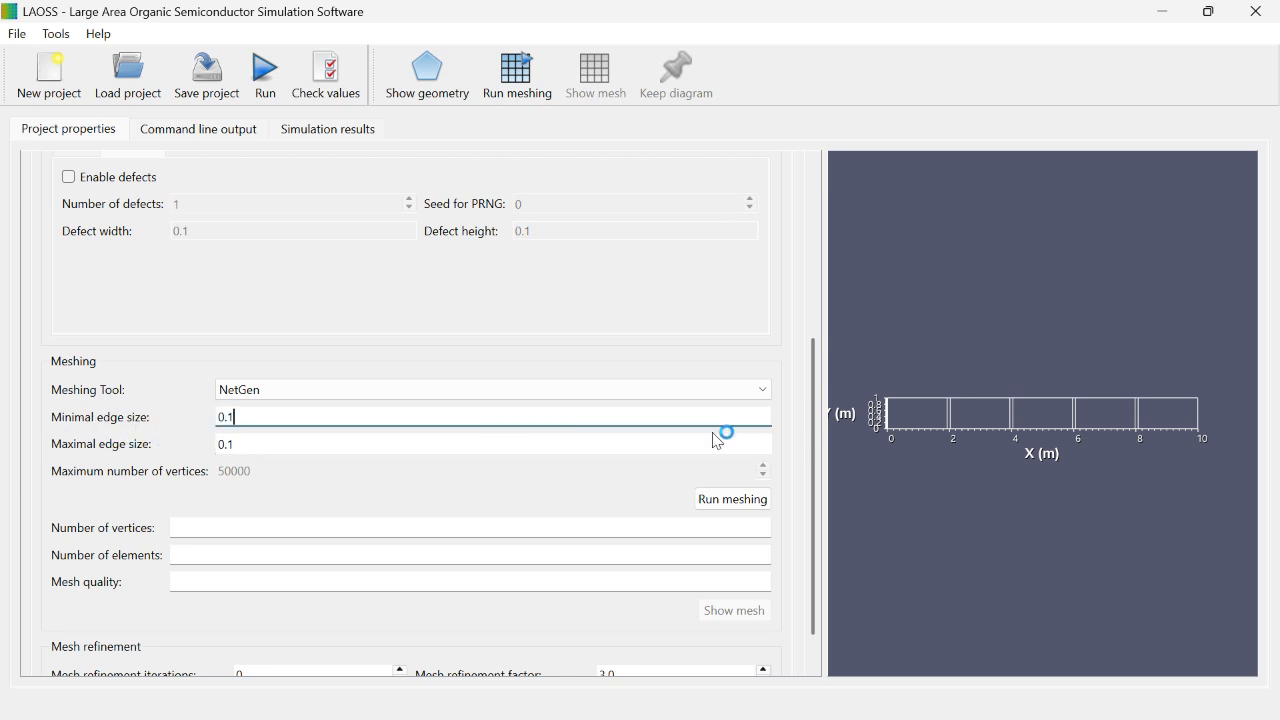
pyautogui.scroll(-1, 349, 494)
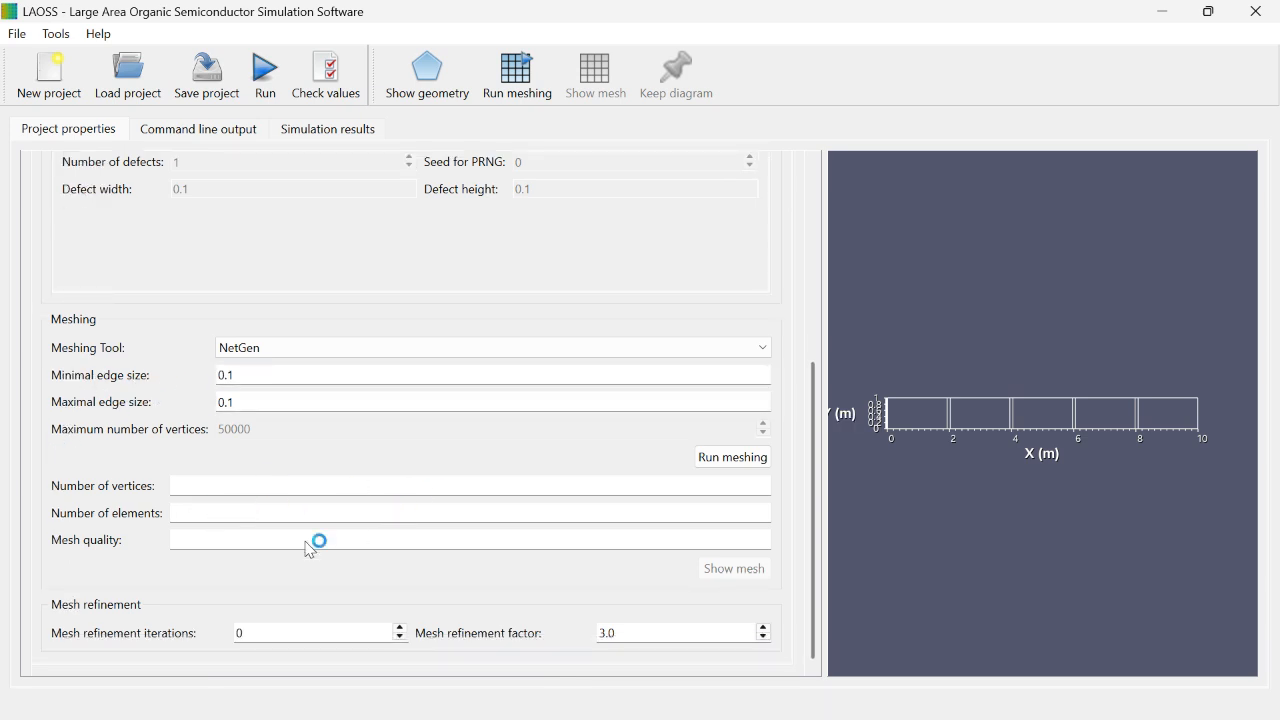
pyautogui.click(757, 460)
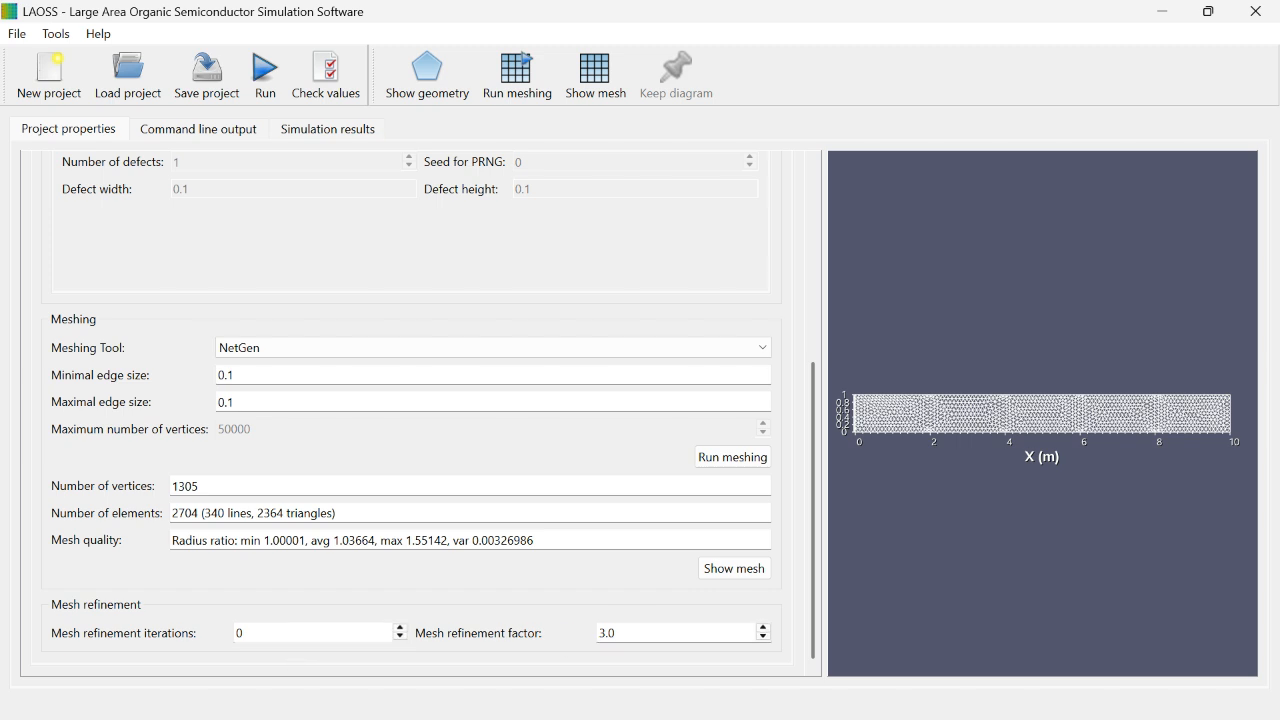
pyautogui.click(764, 638)
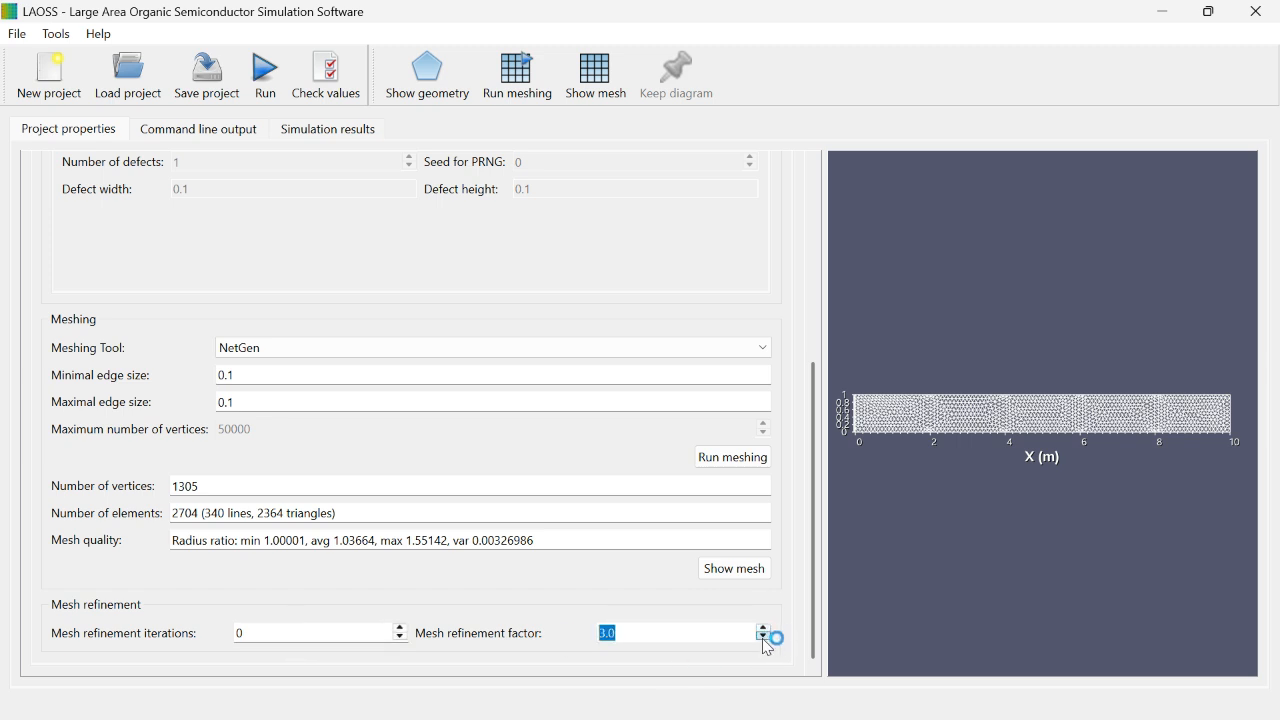
pyautogui.click(764, 638)
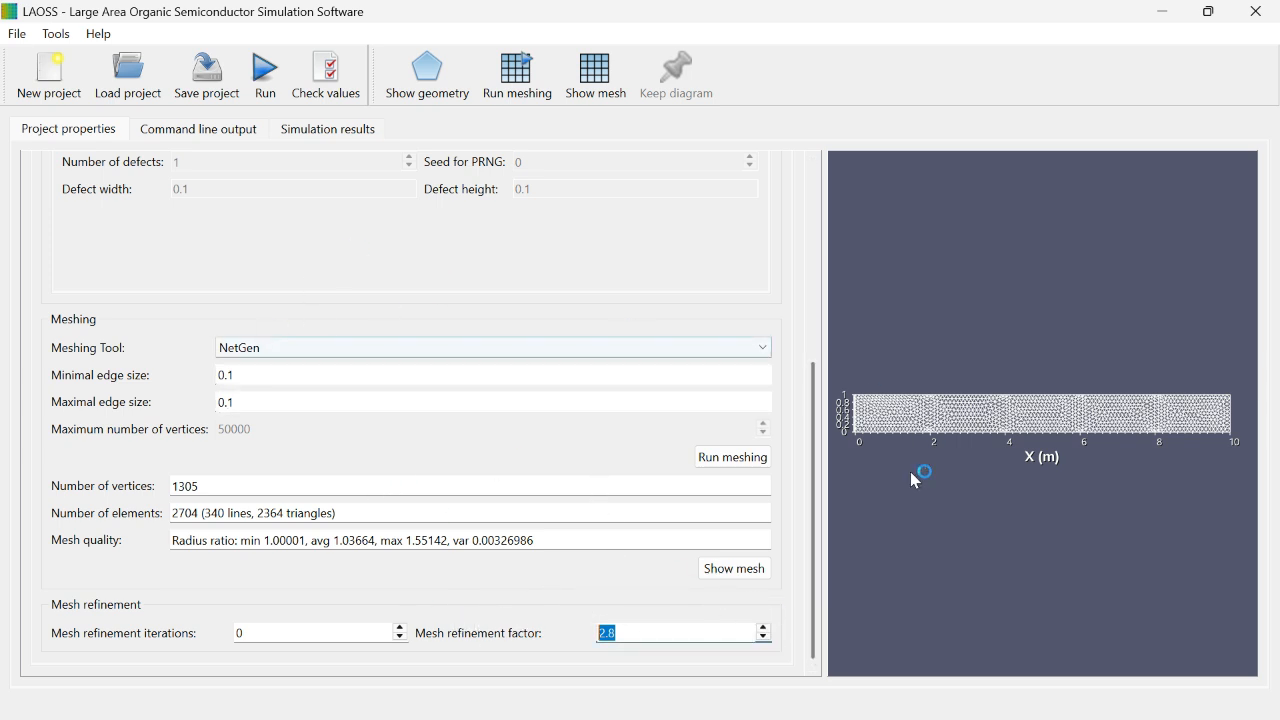
# Step: Change the geometry input type to predefined geometry #5, Hexagonal metal grid, and display it
pyautogui.click(388, 424)
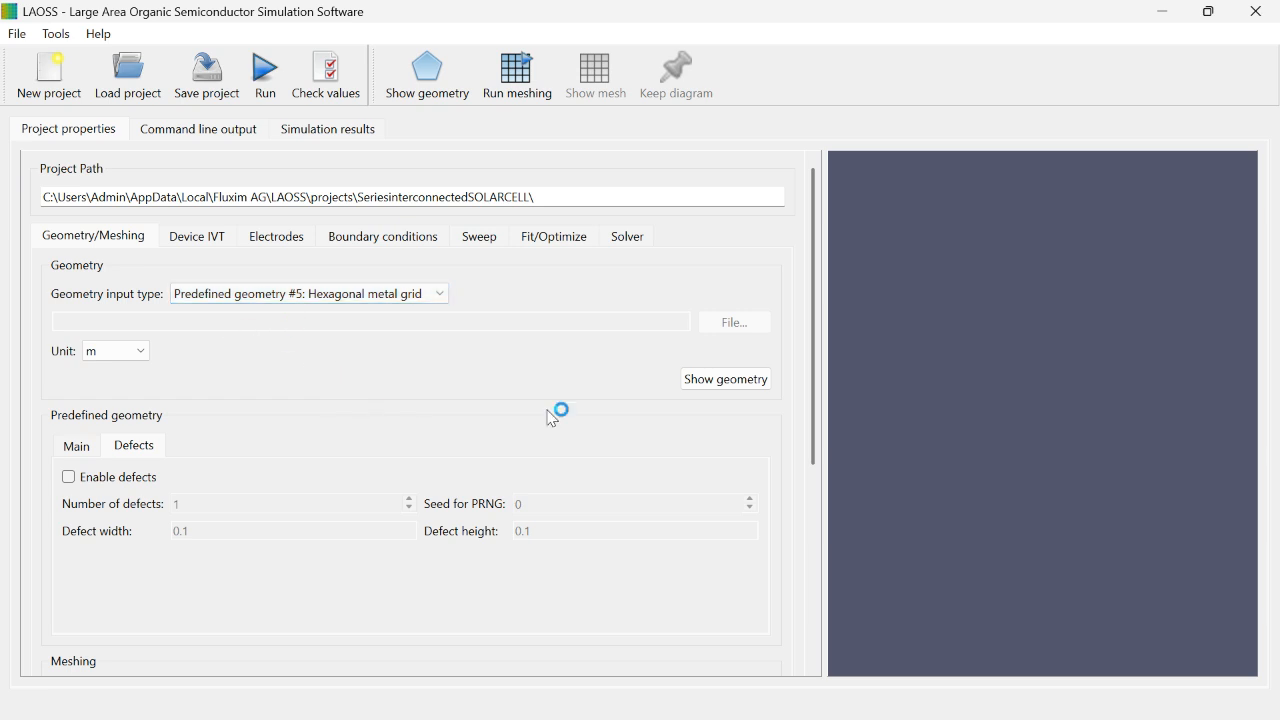
pyautogui.click(749, 378)
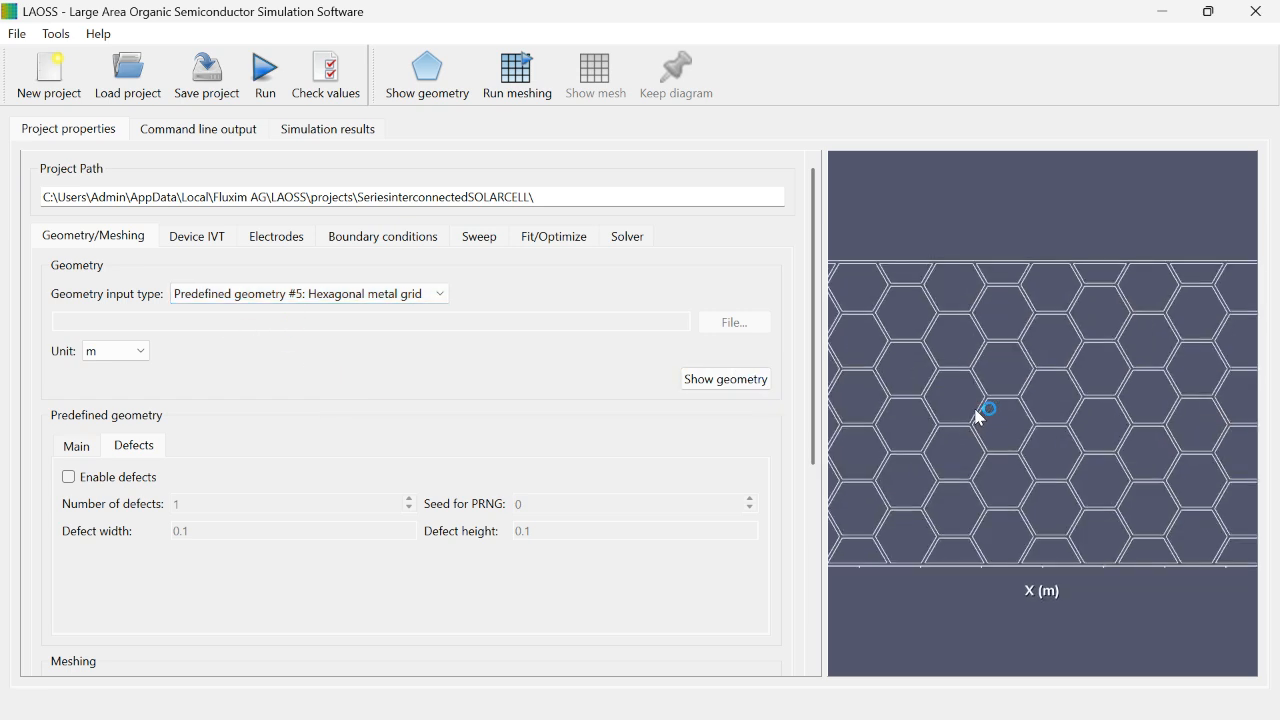
# Step: In the device settings, switch to a single electrode and back to coupled electrodes
pyautogui.click(218, 238)
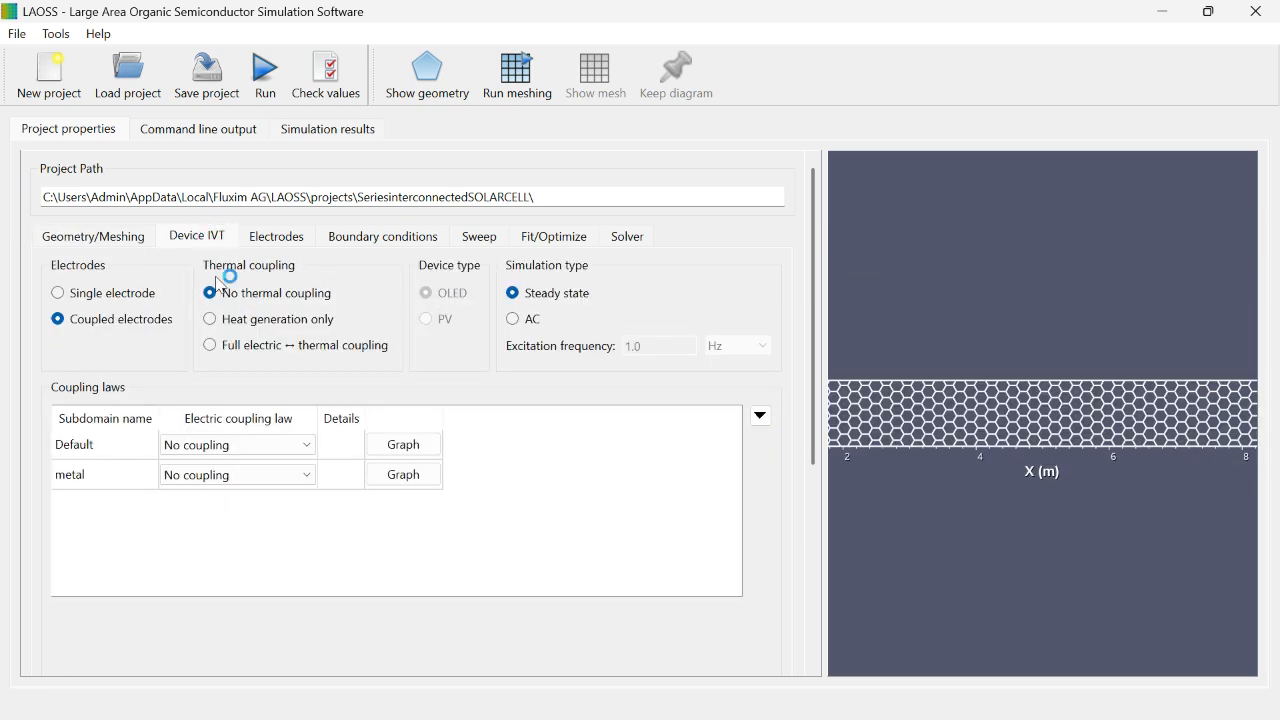
pyautogui.click(96, 294)
pyautogui.click(111, 326)
# Step: Review the electrode sheet resistance settings and the electrical type options for edge1's top boundary condition
pyautogui.click(291, 238)
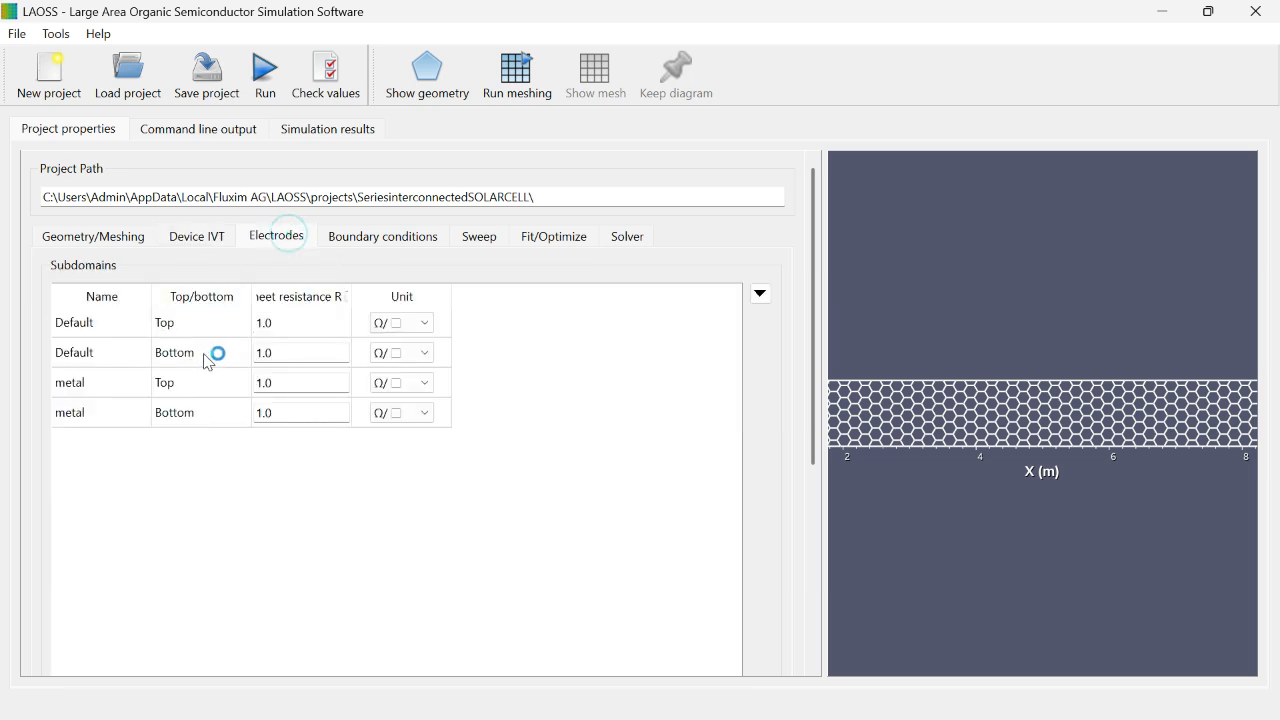
pyautogui.click(386, 237)
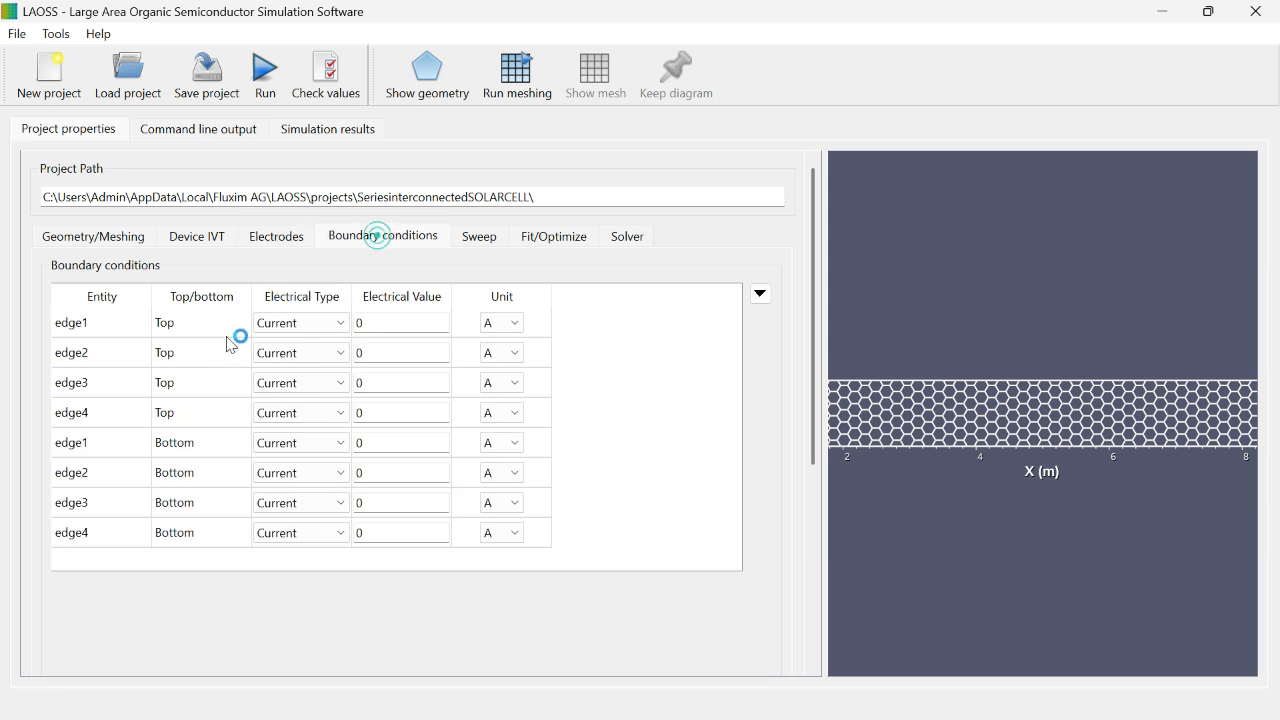
pyautogui.click(328, 333)
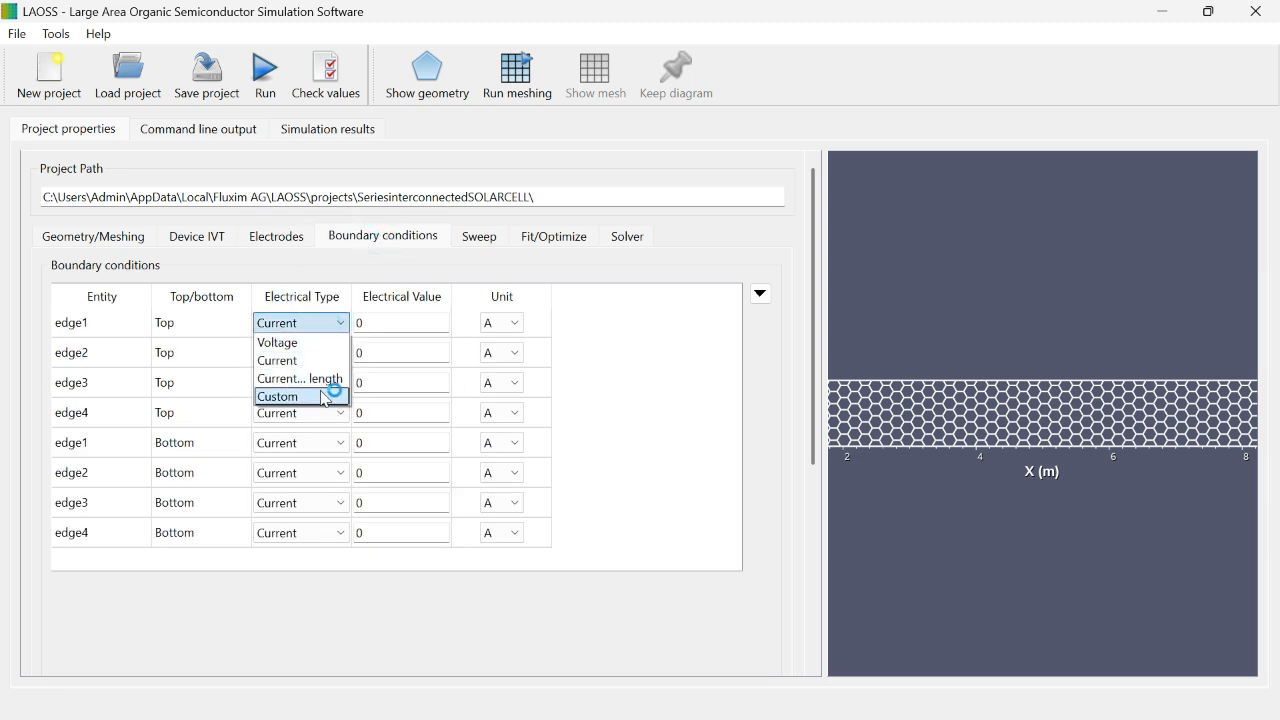
pyautogui.click(330, 379)
# Step: Enable the parameter sweep with one new sweep row, and open the solver settings
pyautogui.click(490, 245)
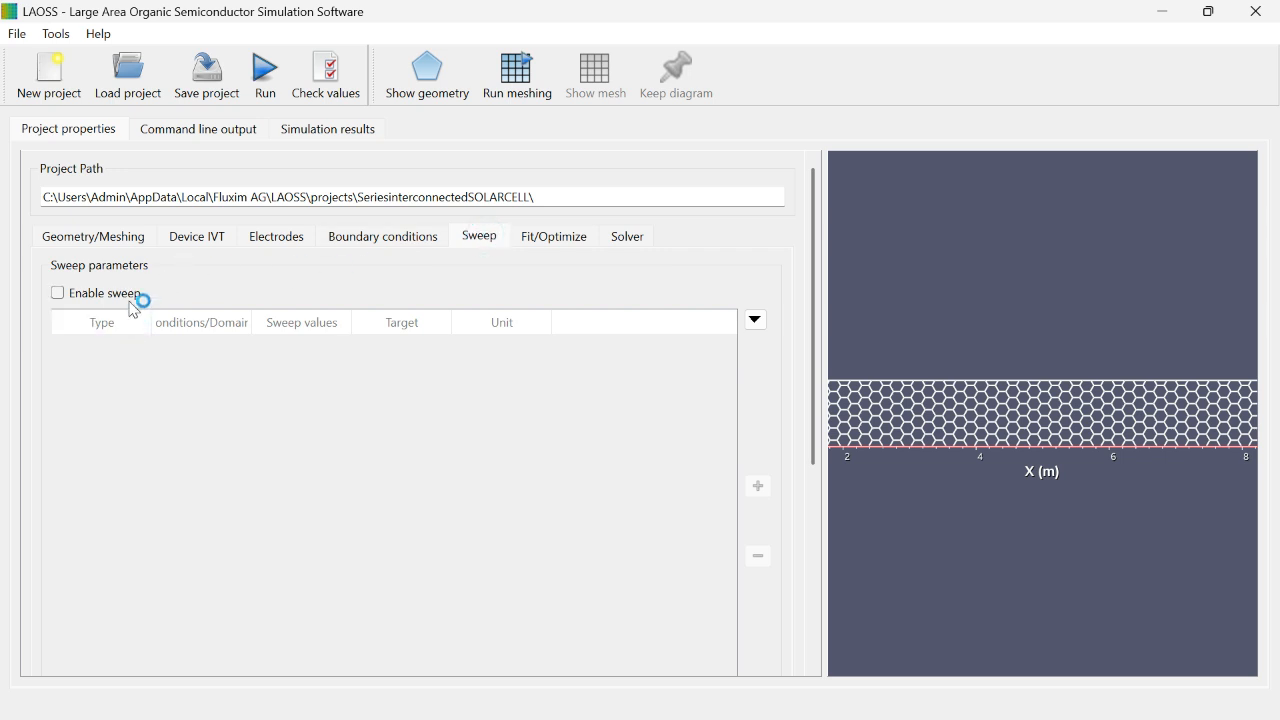
pyautogui.click(57, 292)
pyautogui.click(759, 486)
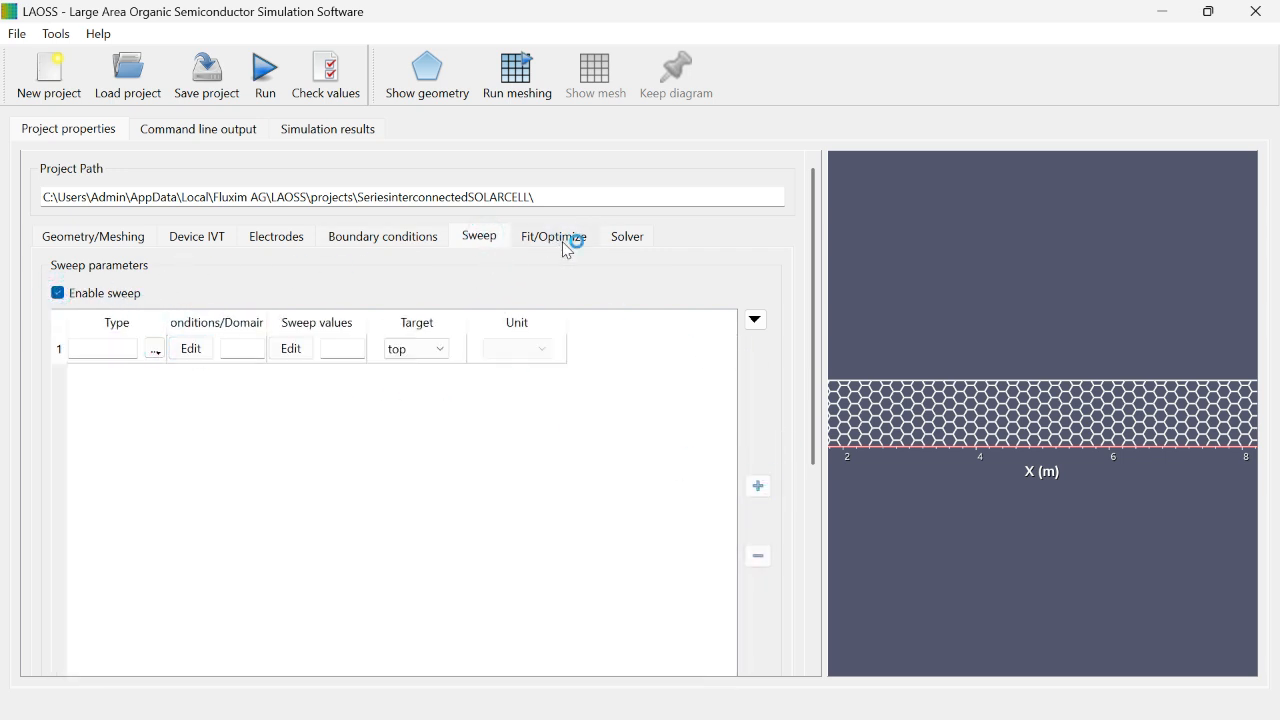
pyautogui.click(632, 243)
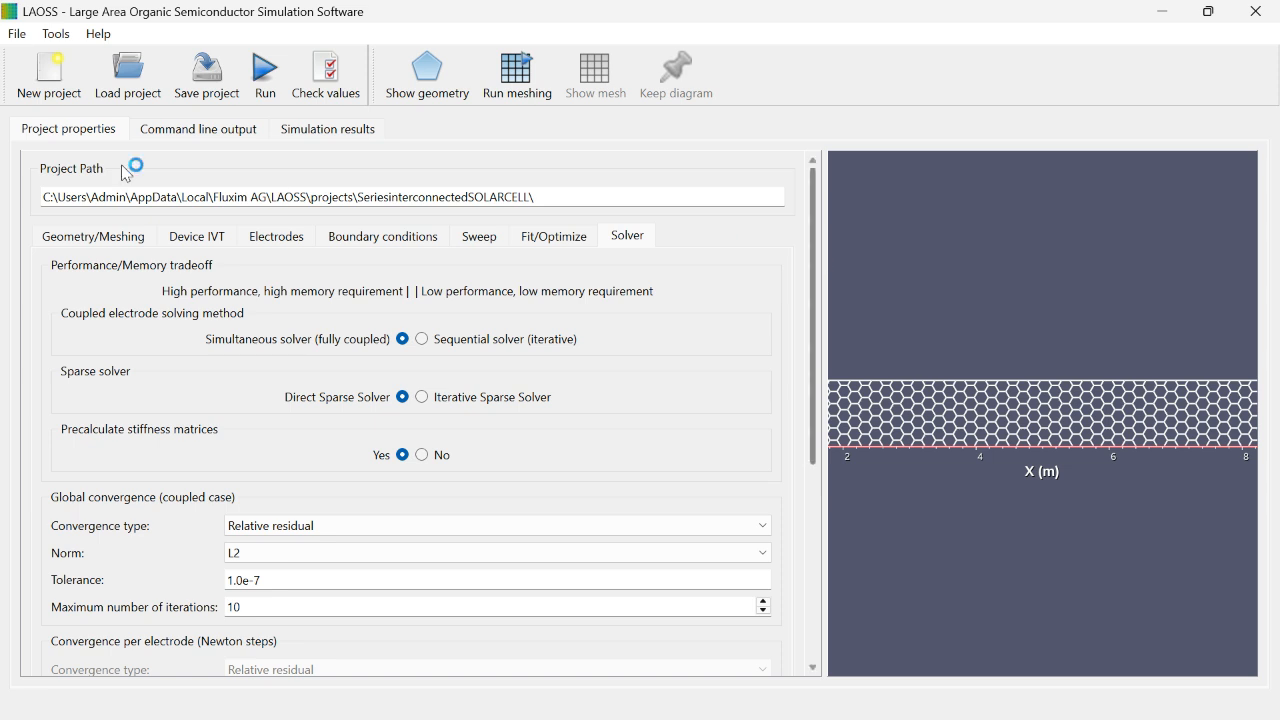
# Step: Change the geometry input type to DXF geometry file
pyautogui.click(78, 241)
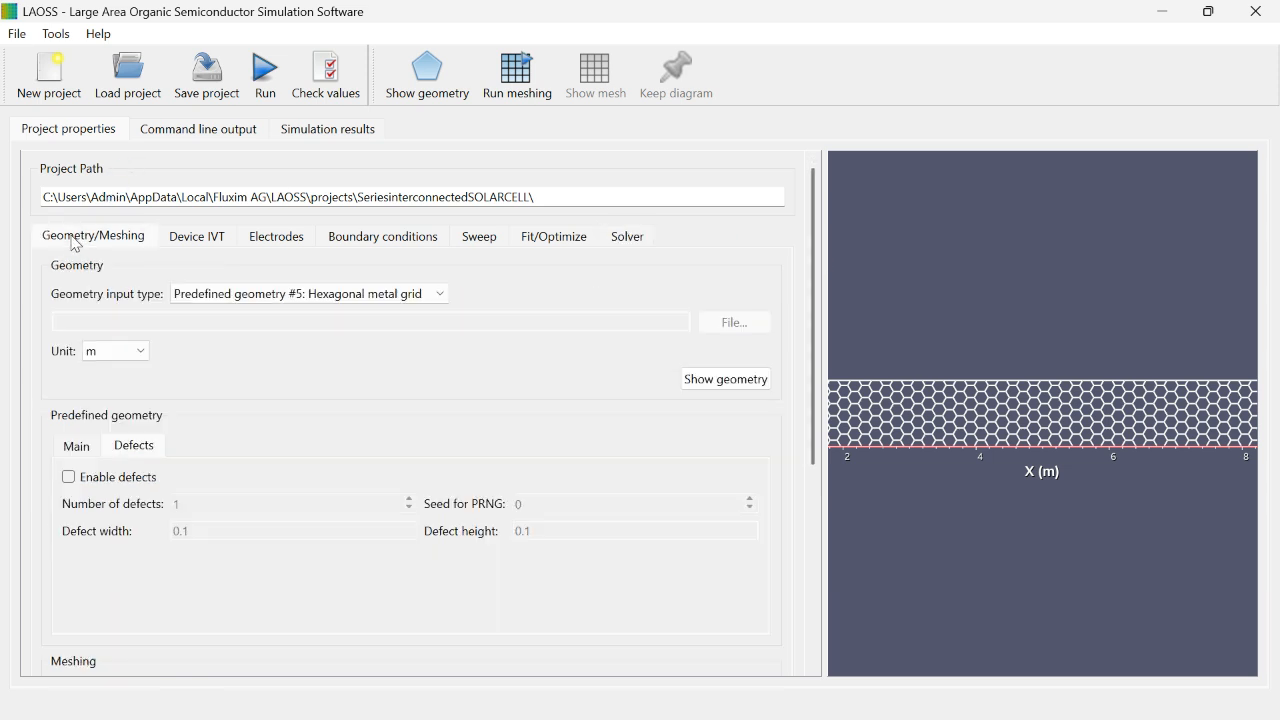
pyautogui.click(440, 296)
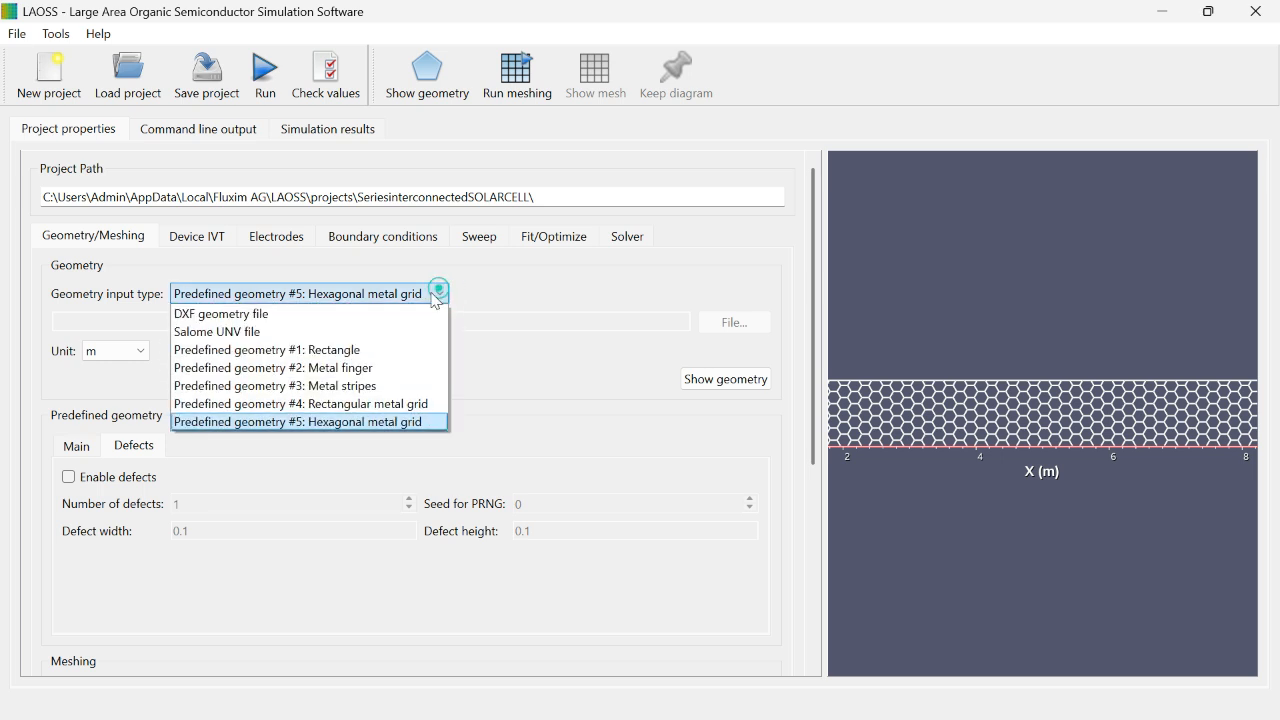
pyautogui.click(366, 316)
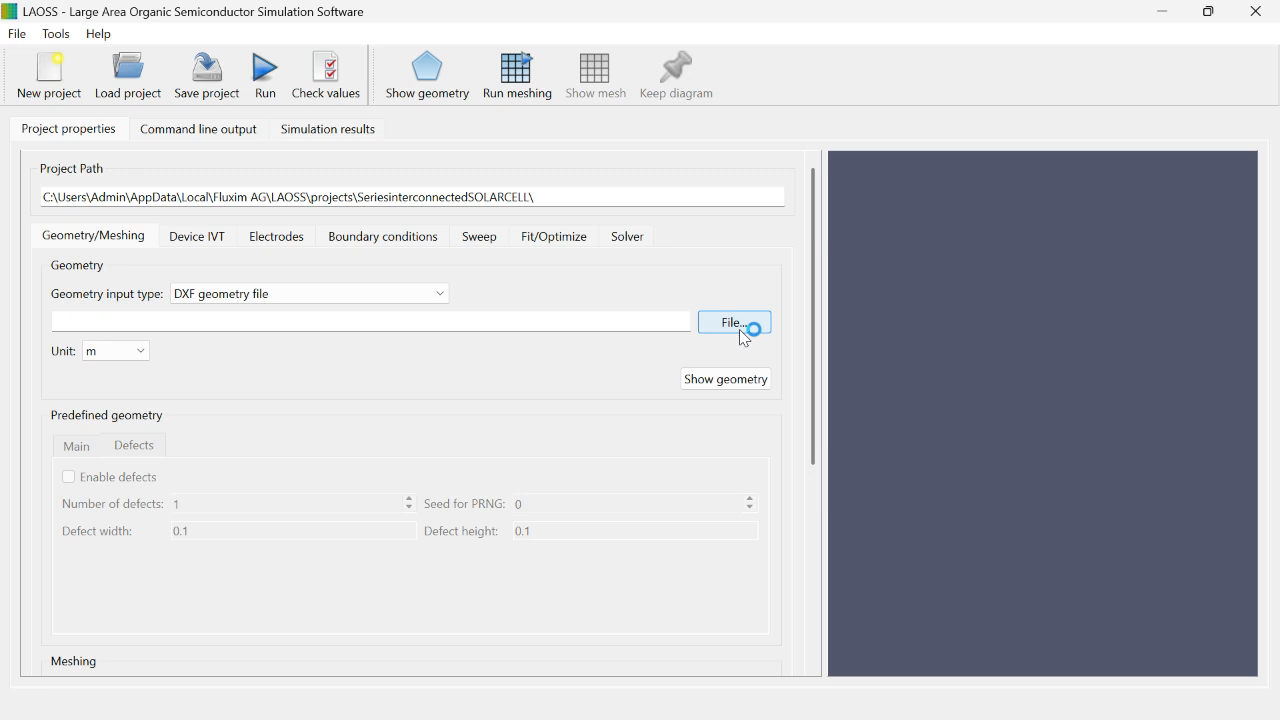
# Step: Switch to PowerPoint 2013
pyautogui.press('super')
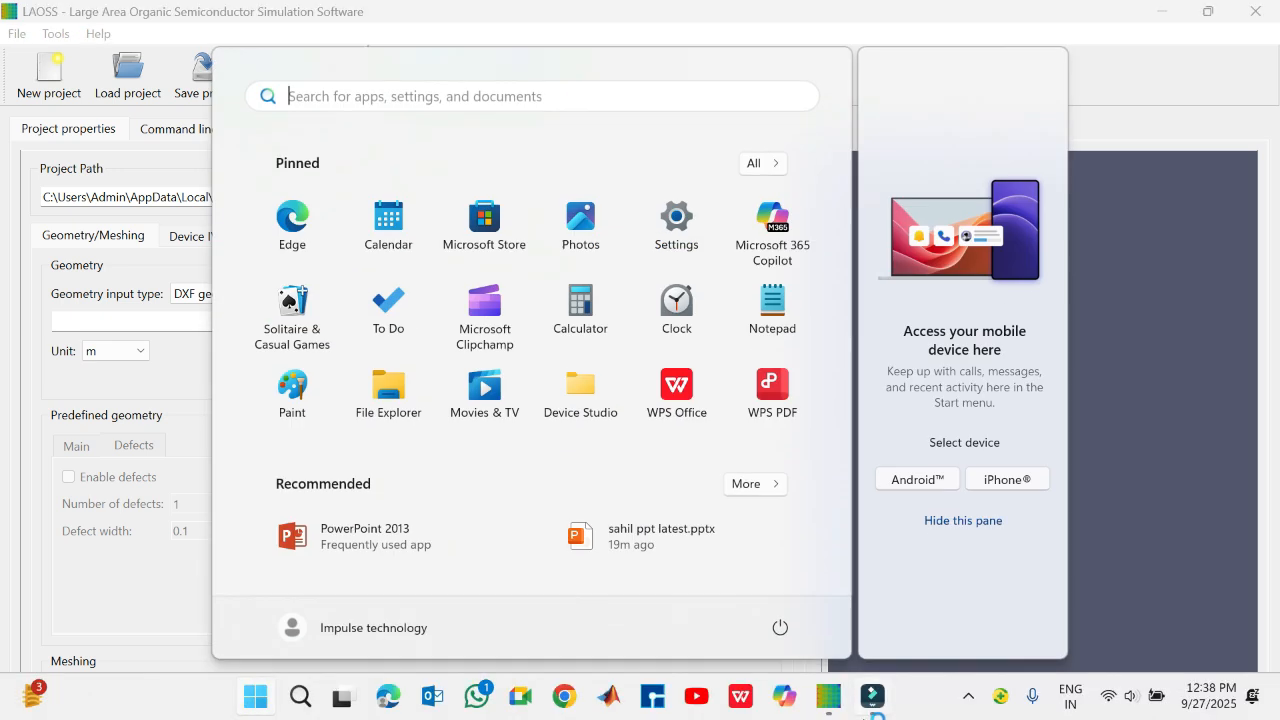
pyautogui.click(346, 540)
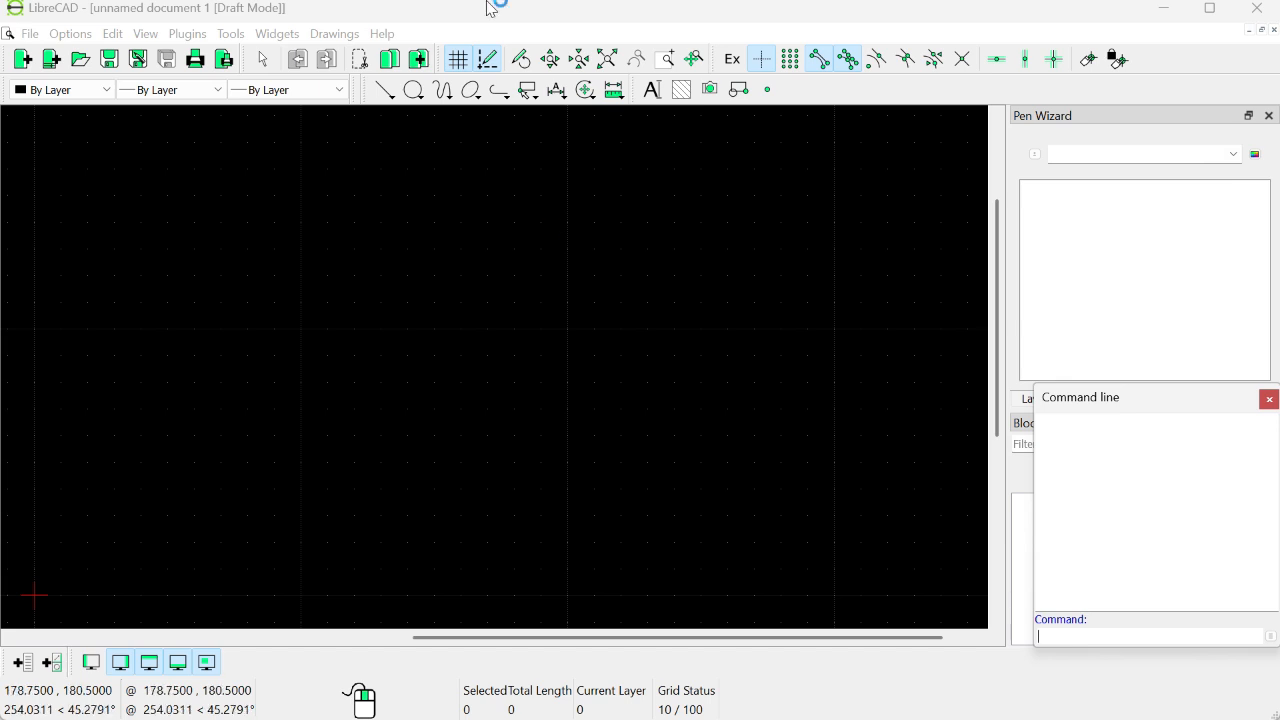
# Step: In LibreCAD, draw a vertical line of length 3 starting close to the drawing origin
pyautogui.click(385, 91)
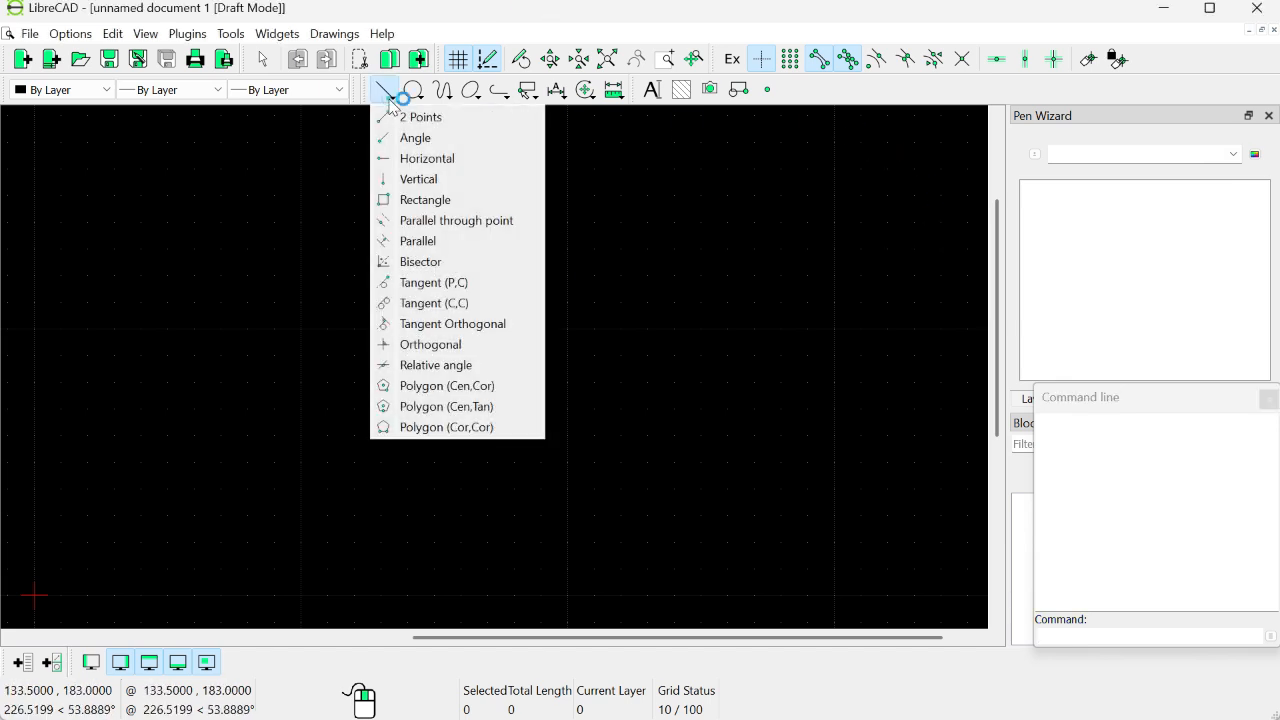
pyautogui.click(420, 180)
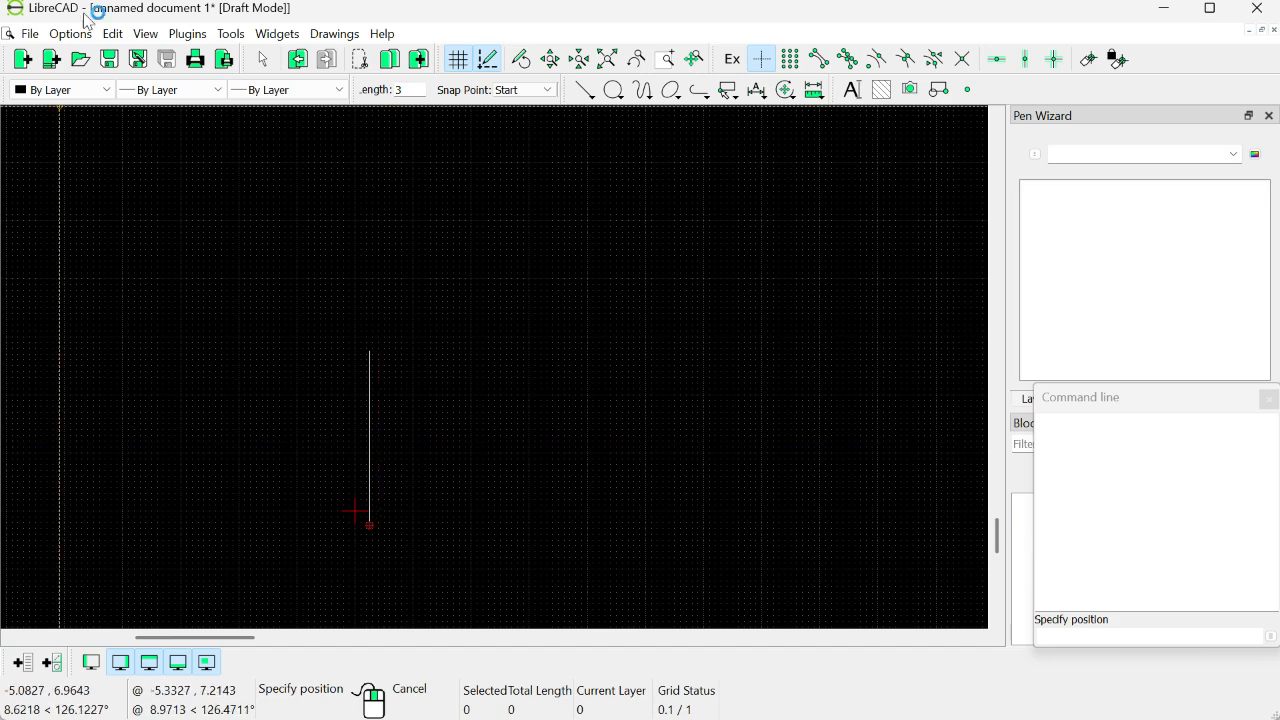
# Step: Check the default unit for new drawings in the application preferences and close them without changes
pyautogui.click(70, 34)
pyautogui.click(130, 66)
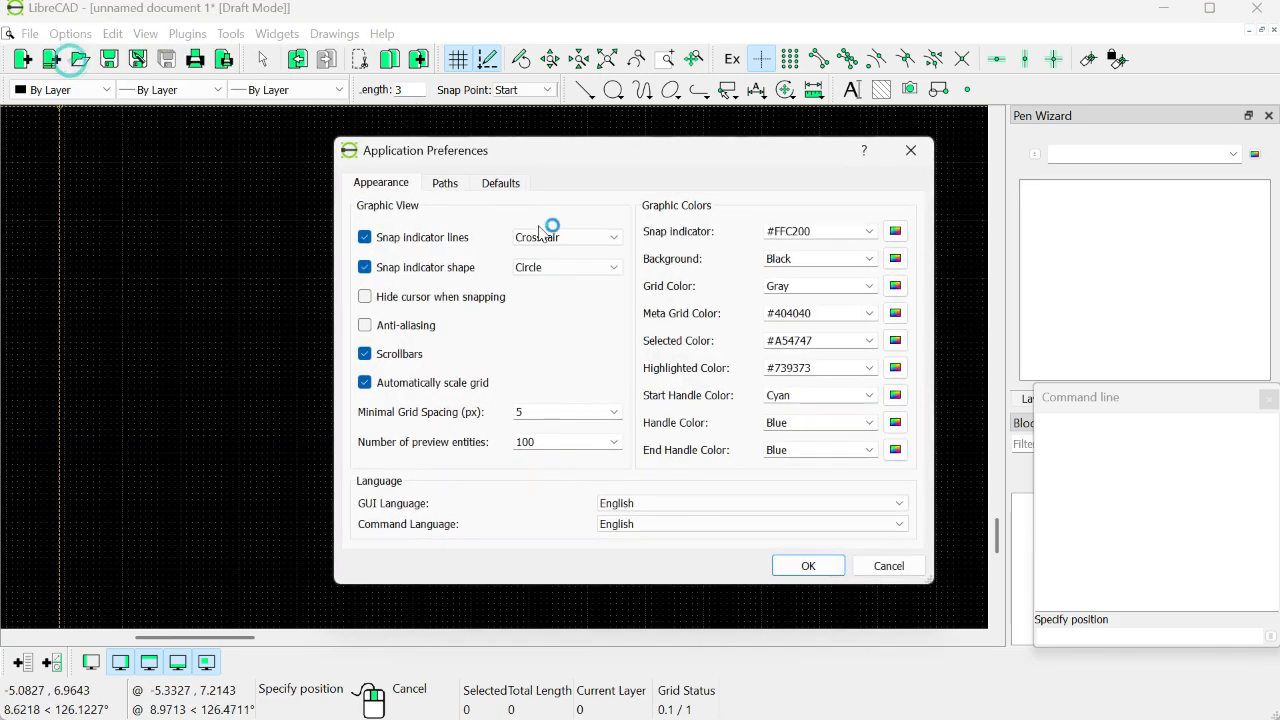
pyautogui.click(500, 183)
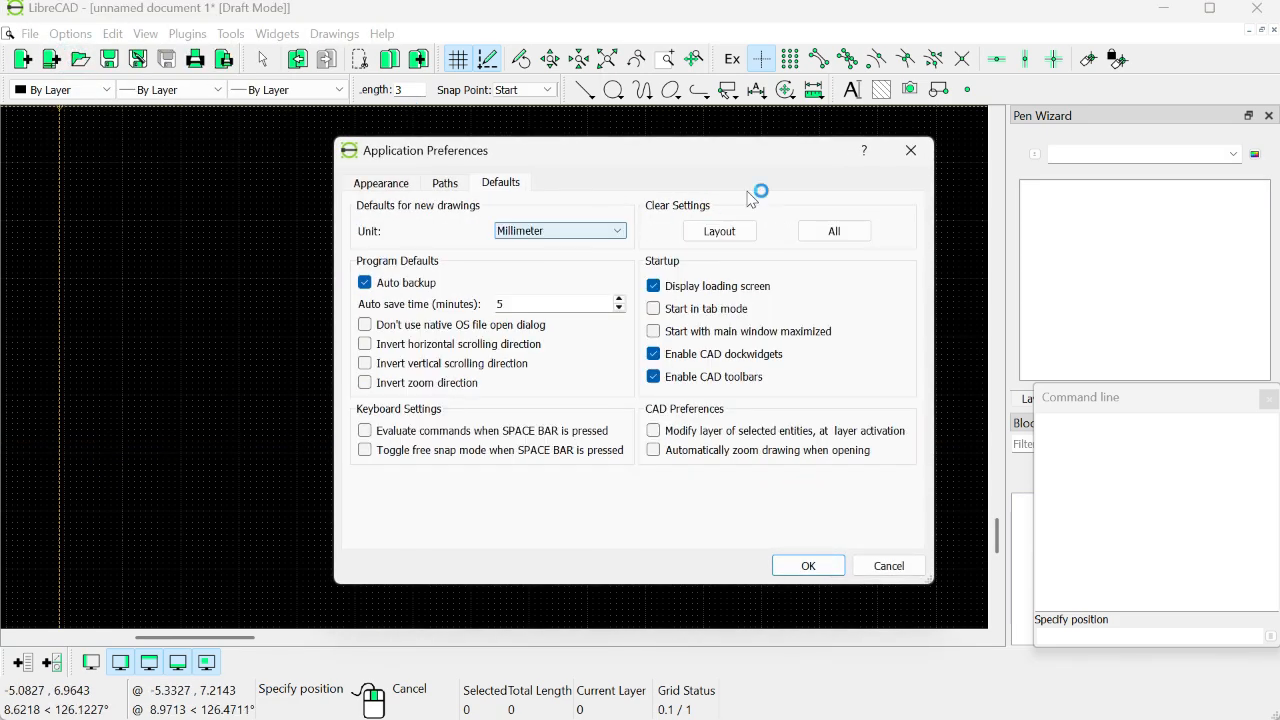
pyautogui.click(908, 150)
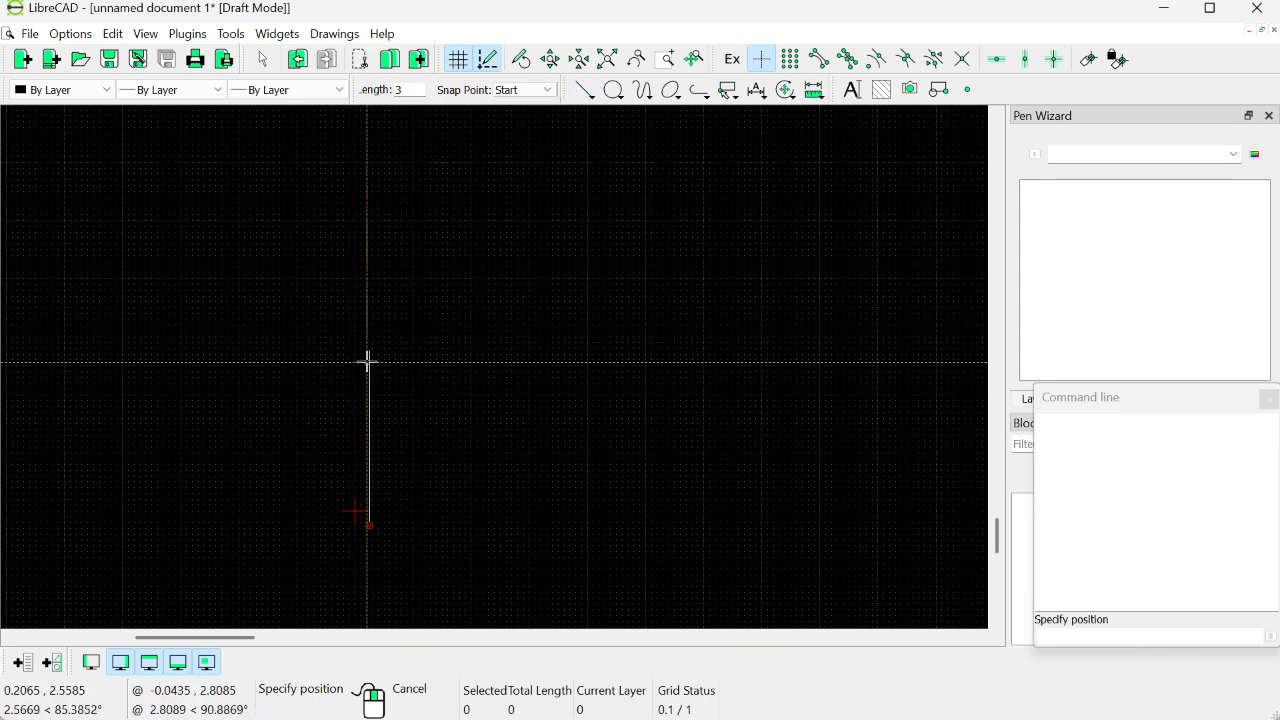
# Step: Enable endpoint snapping and draw a vertical line of length 12 upward from the first line's upper end
pyautogui.scroll(-3, 413, 346)
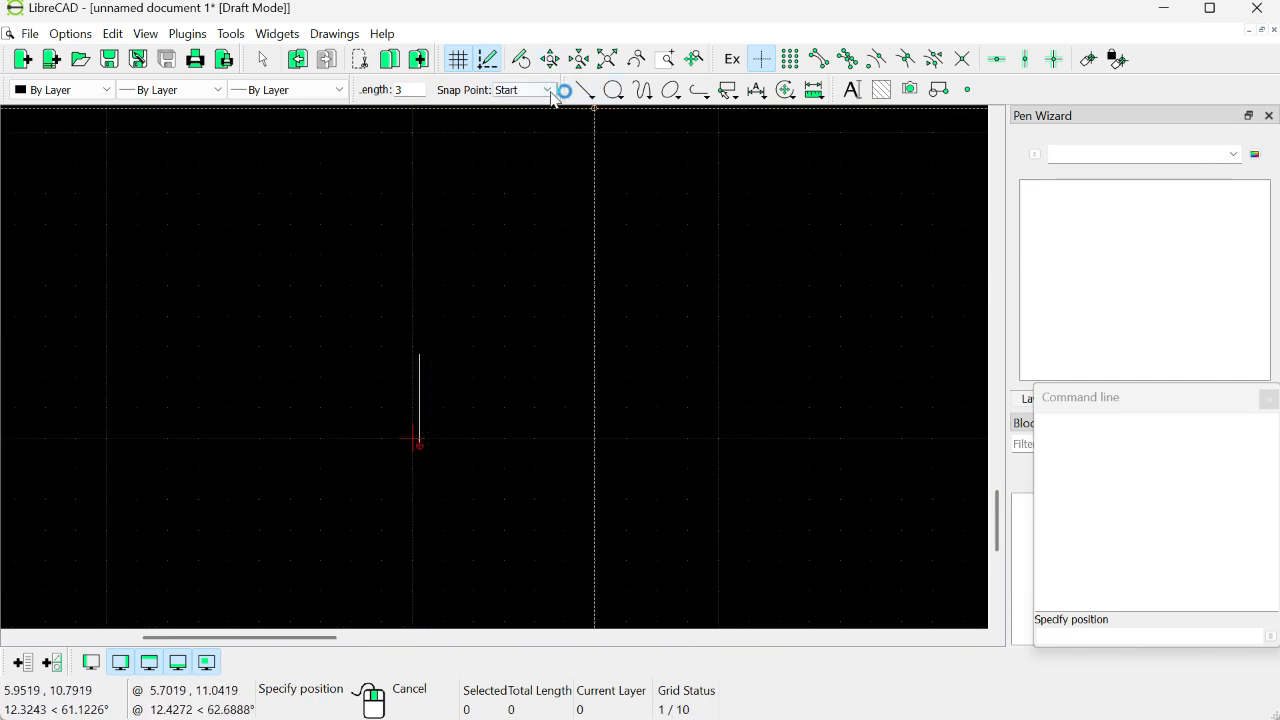
pyautogui.click(595, 99)
pyautogui.click(600, 179)
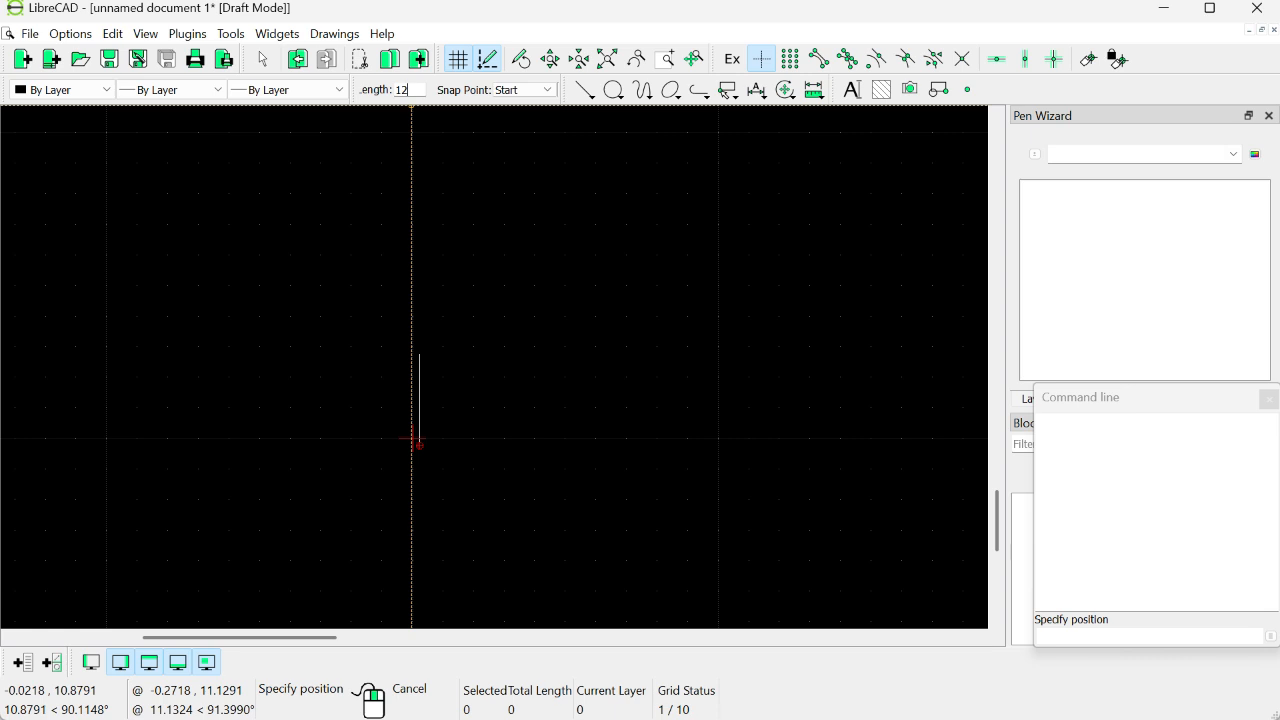
pyautogui.click(819, 60)
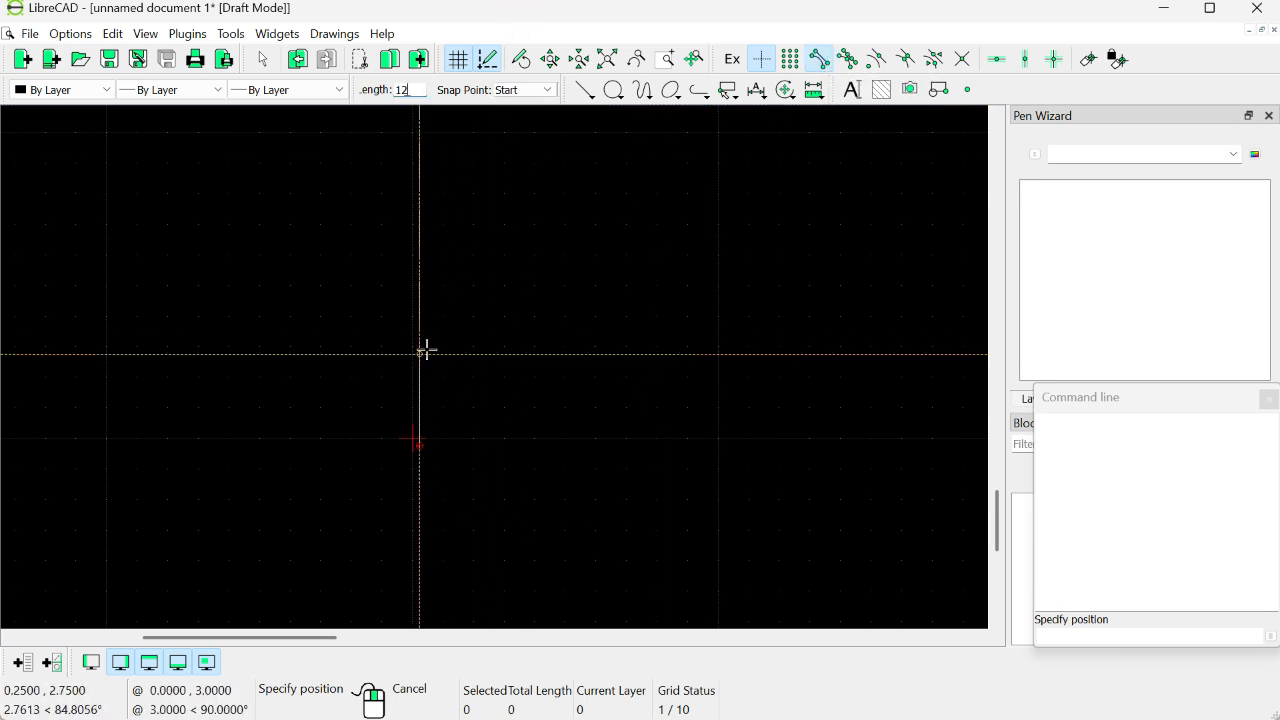
pyautogui.click(421, 351)
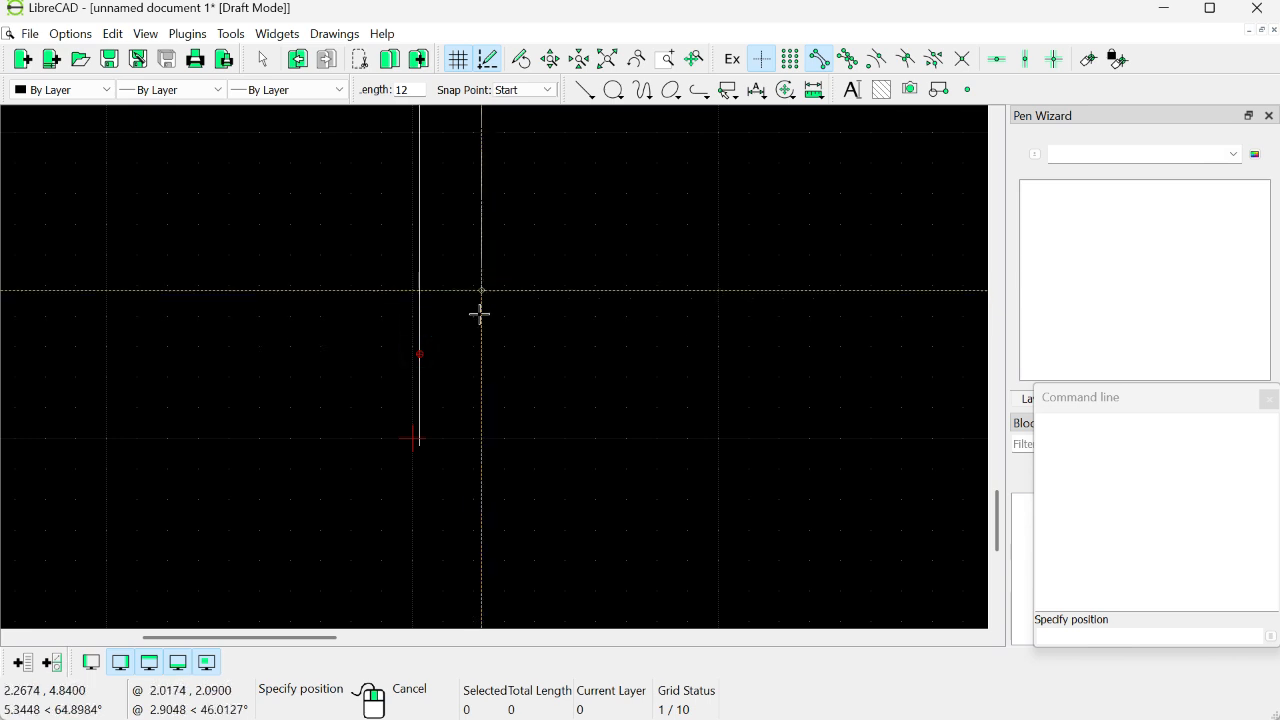
# Step: Draw a vertical line of length 3 upward from the upper end of the 12-unit line
pyautogui.scroll(-6, 507, 321)
pyautogui.moveTo(525, 263); pyautogui.dragTo(500, 409)
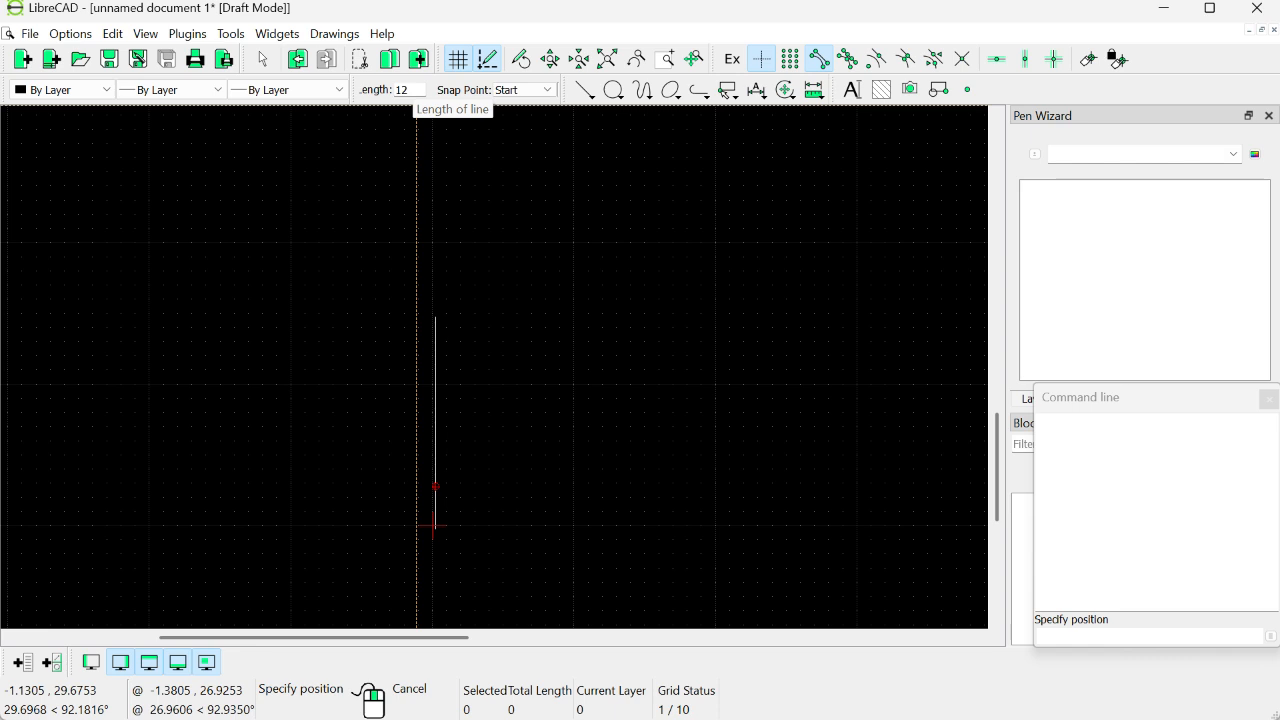
pyautogui.doubleClick(403, 90)
pyautogui.write('3')
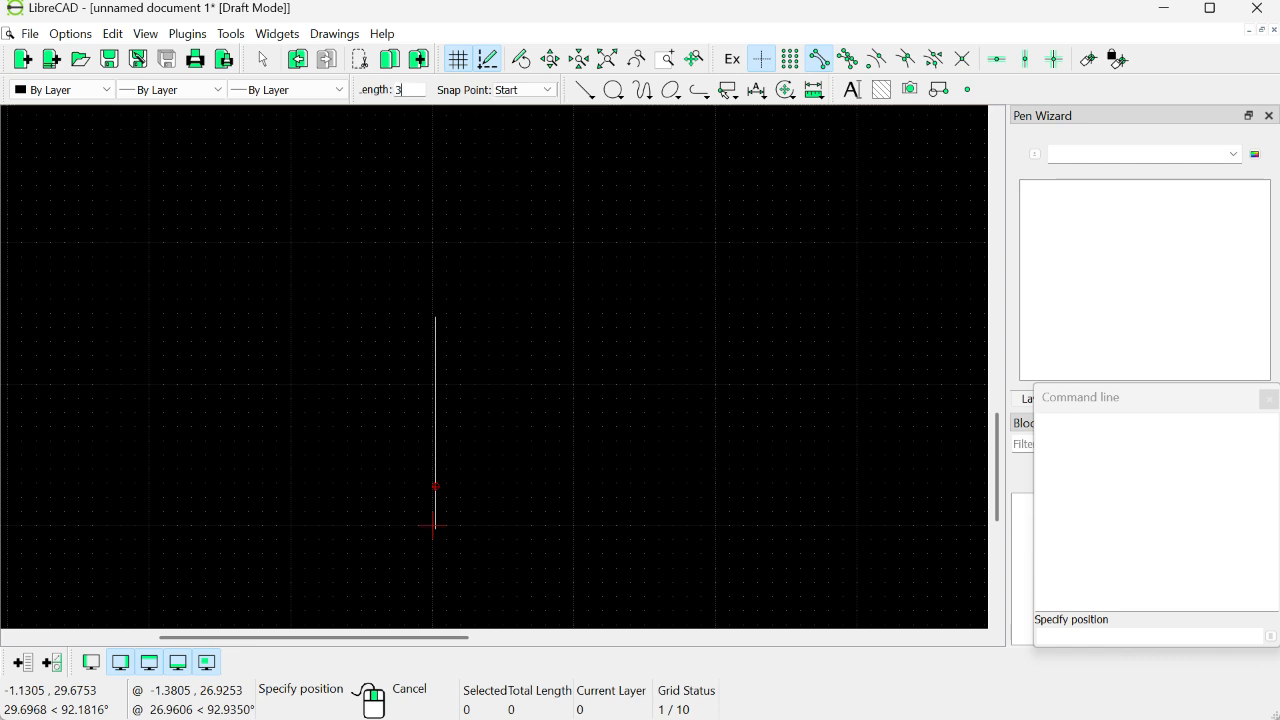
pyautogui.click(583, 91)
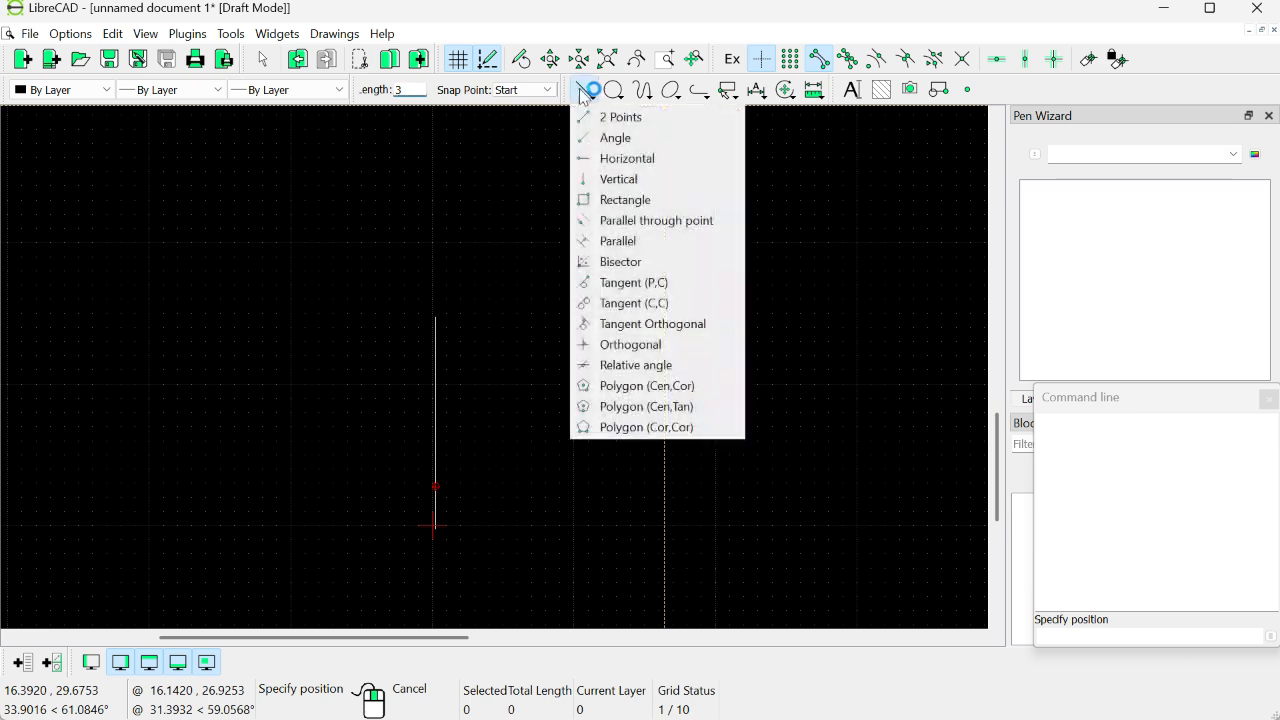
pyautogui.click(606, 177)
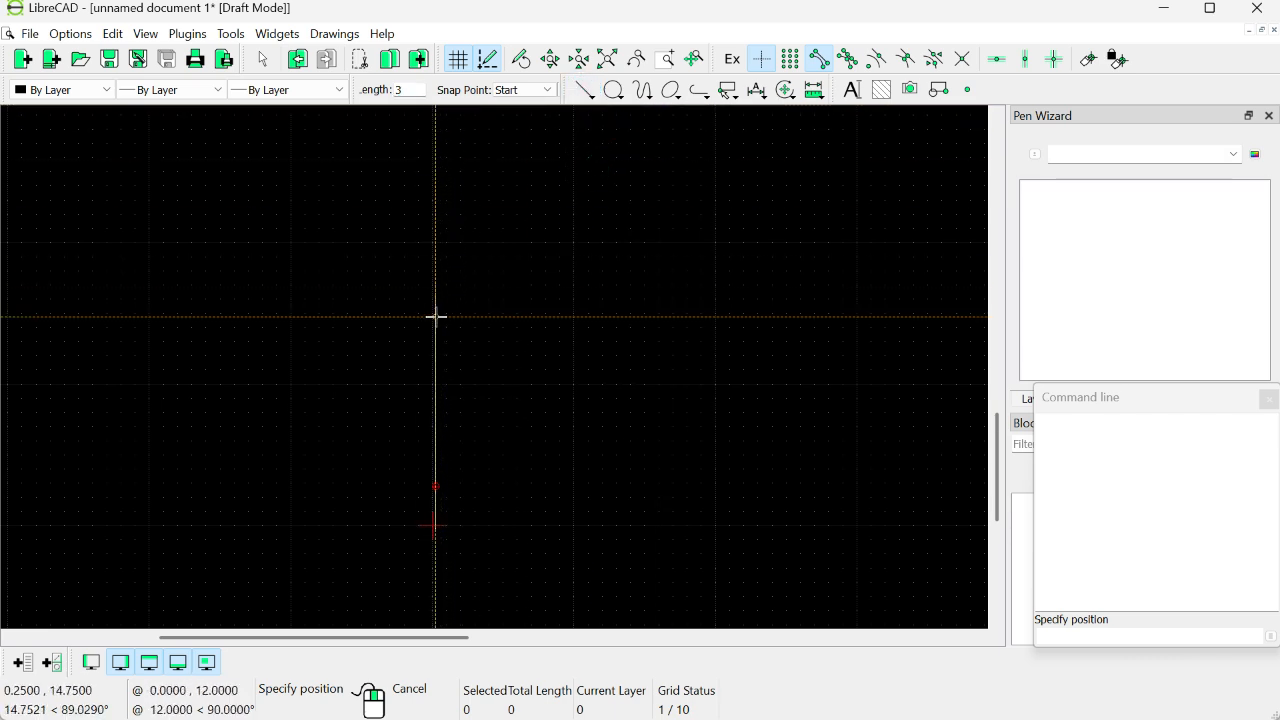
pyautogui.click(435, 316)
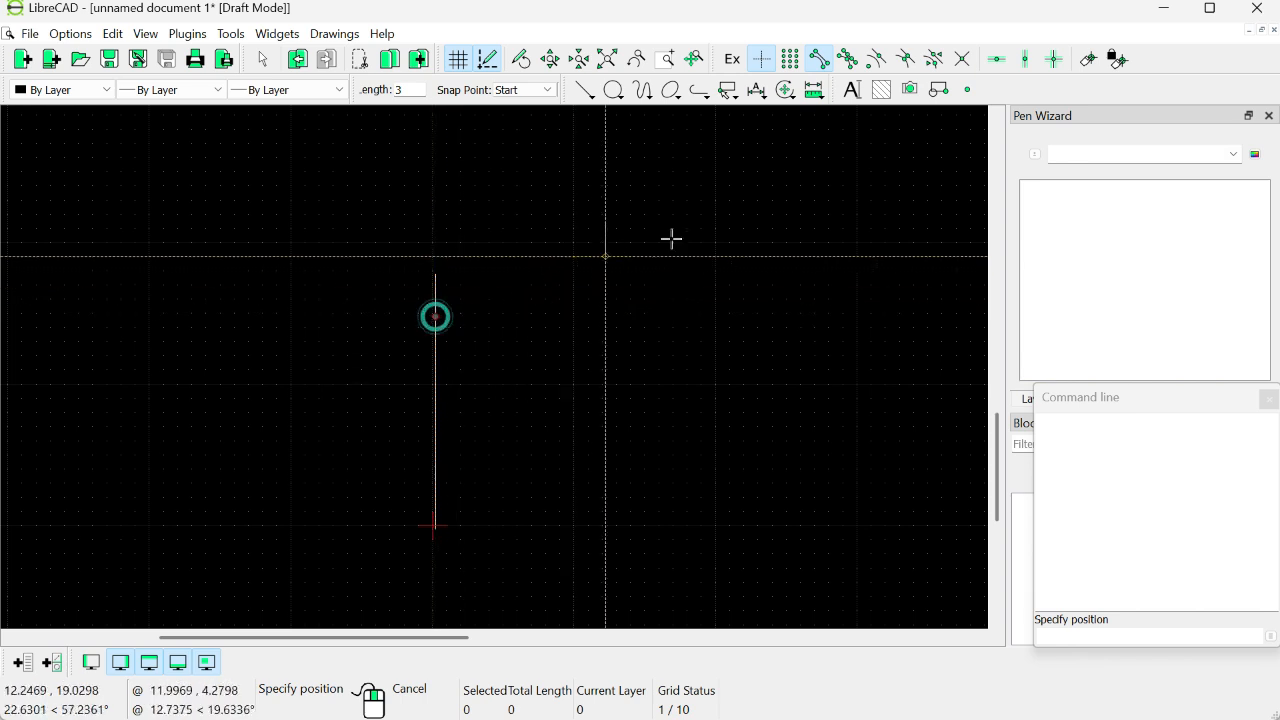
# Step: Continue the vertical line upward with a segment of length 4 and one of length 3, each starting at the topmost endpoint
pyautogui.click(418, 97)
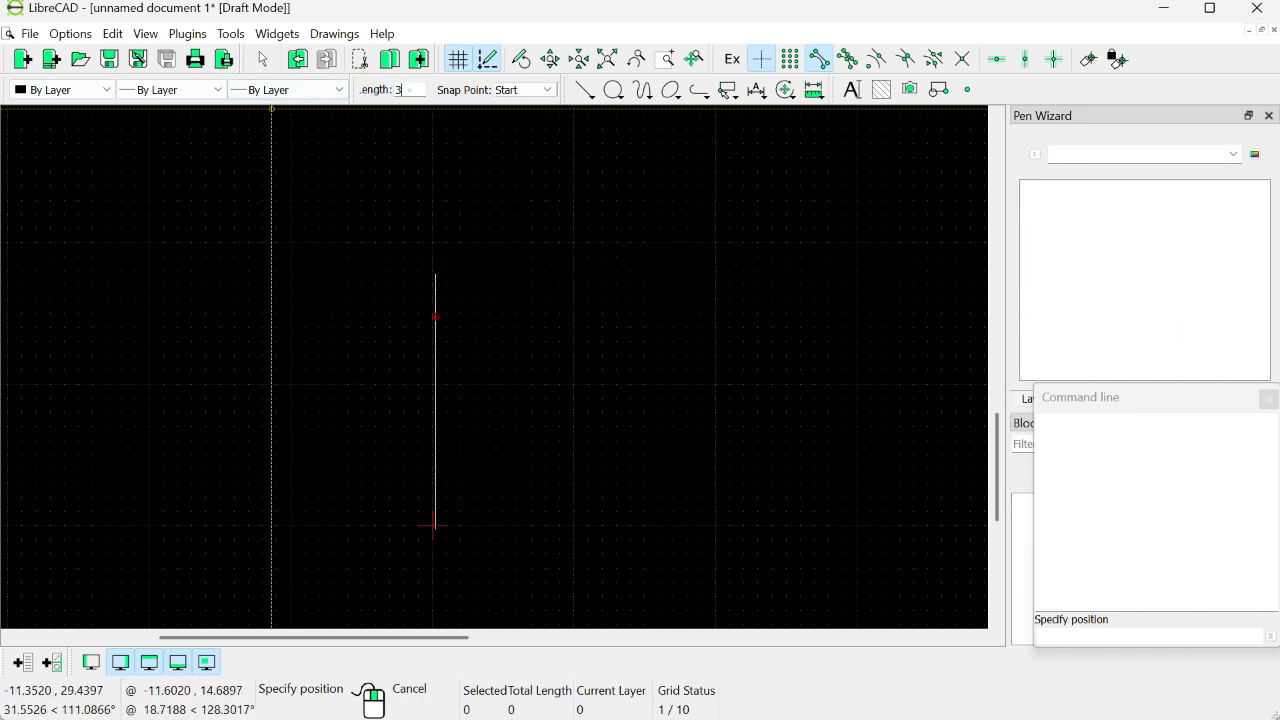
pyautogui.click(408, 90)
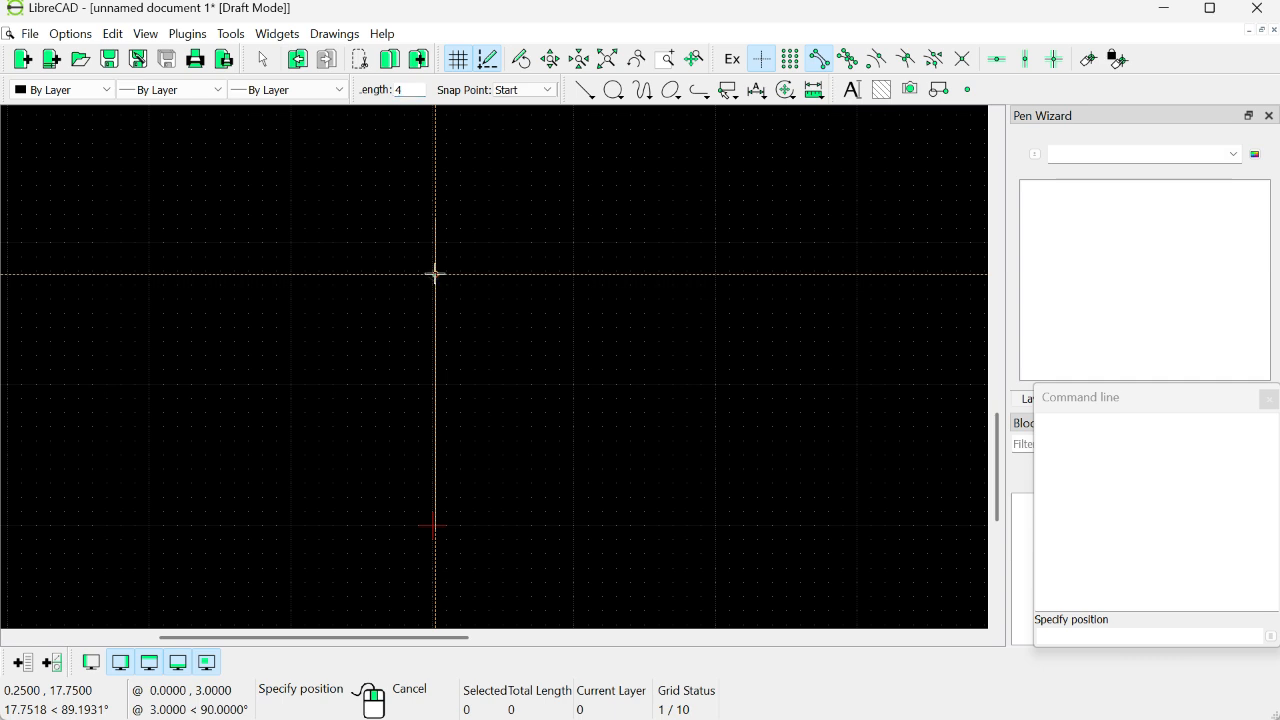
pyautogui.click(435, 273)
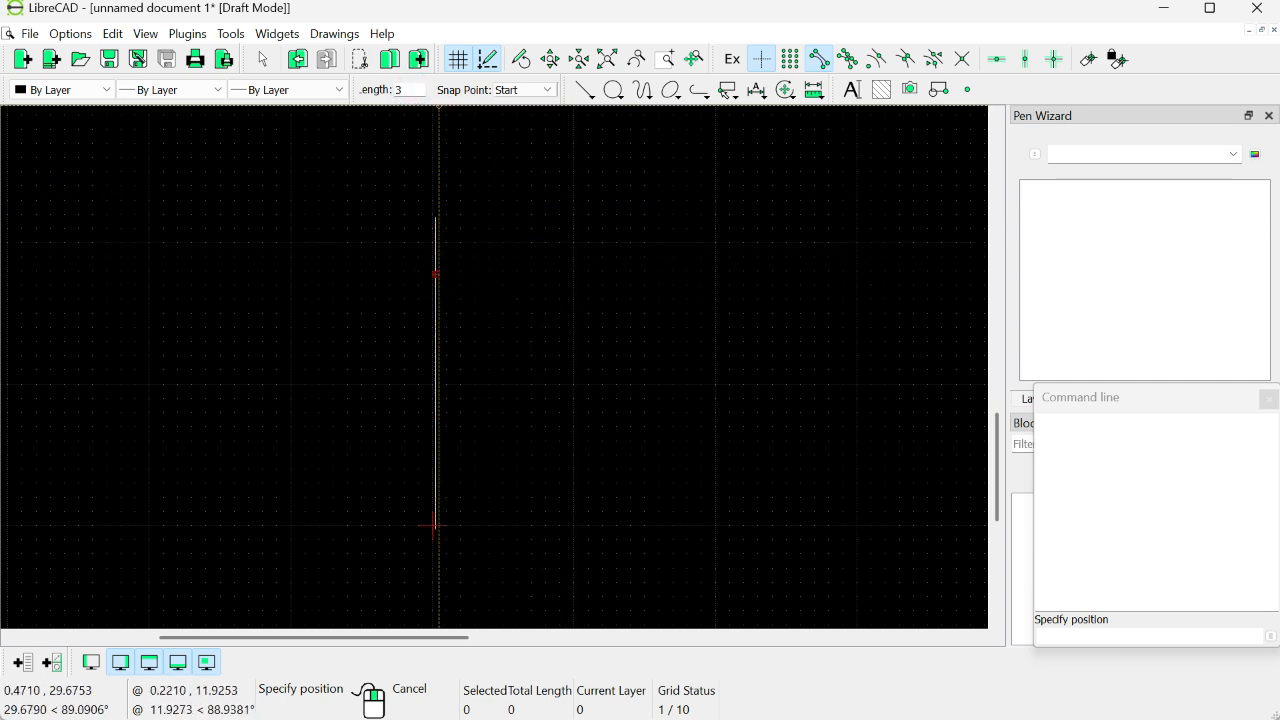
pyautogui.click(434, 217)
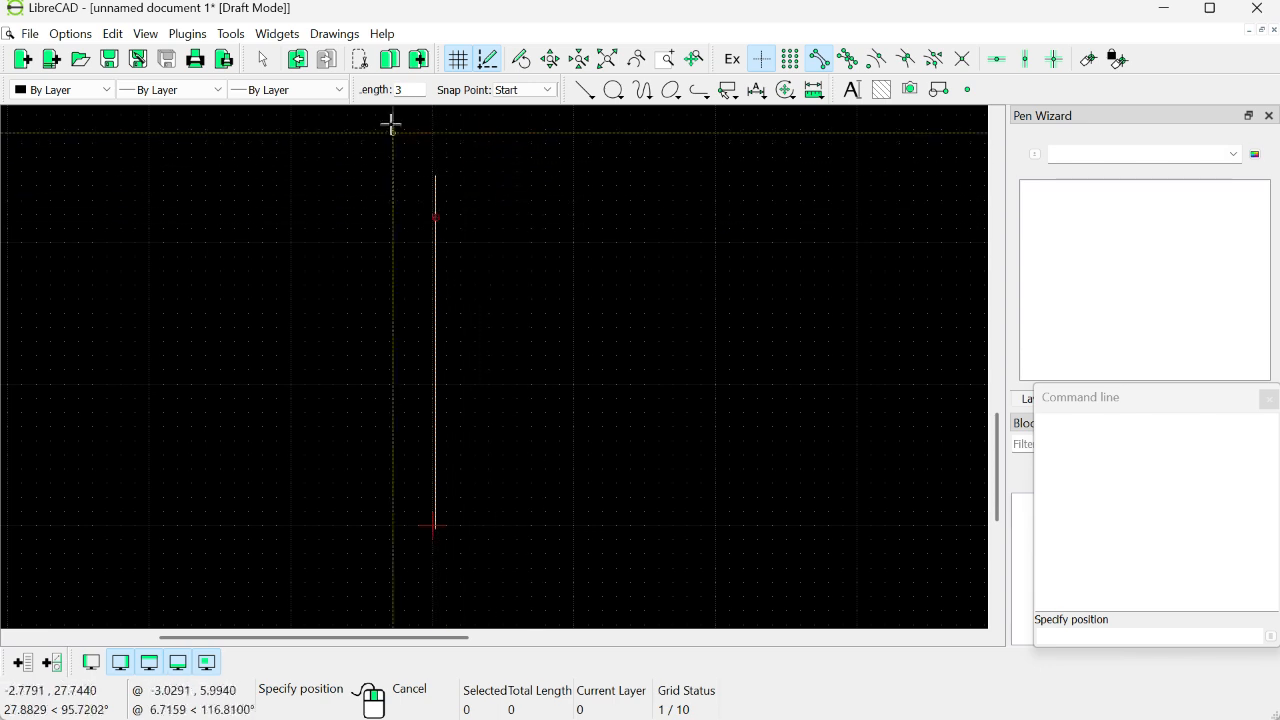
# Step: Extend the stacked line upward with a segment of length 12 and another of length 3, and end the line command
pyautogui.click(411, 90)
pyautogui.press('BackSpace')
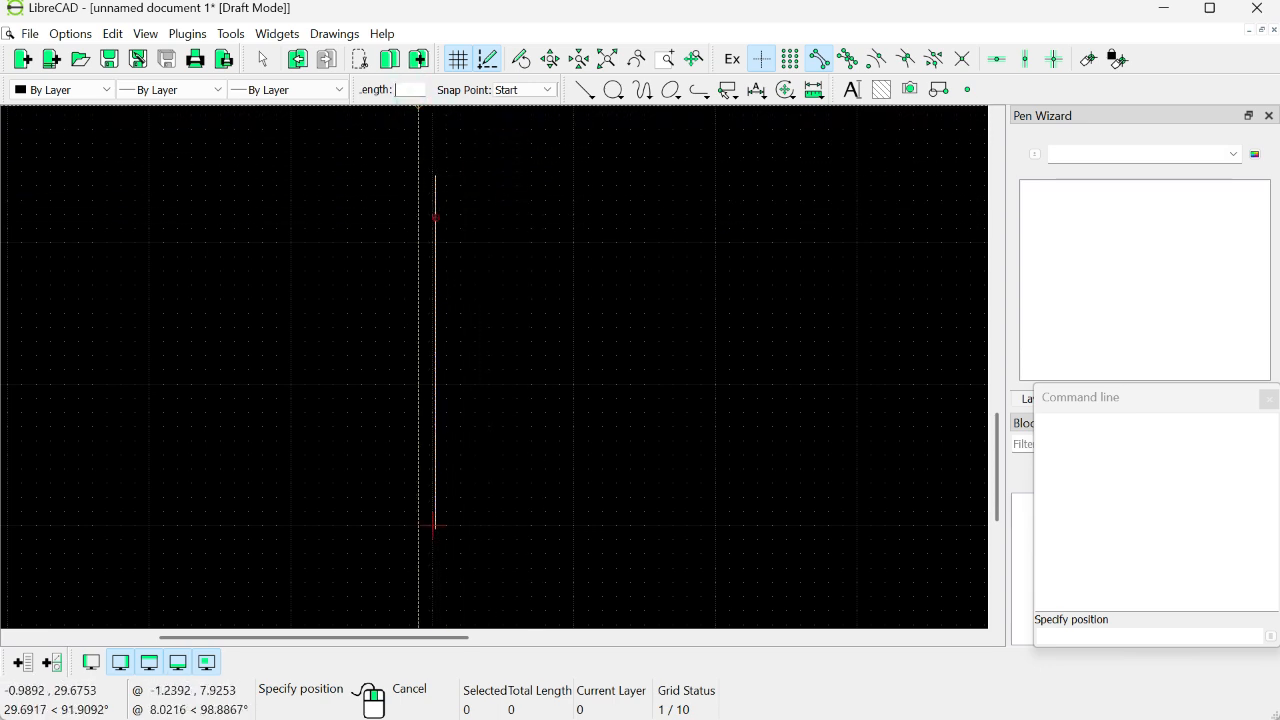
pyautogui.click(413, 90)
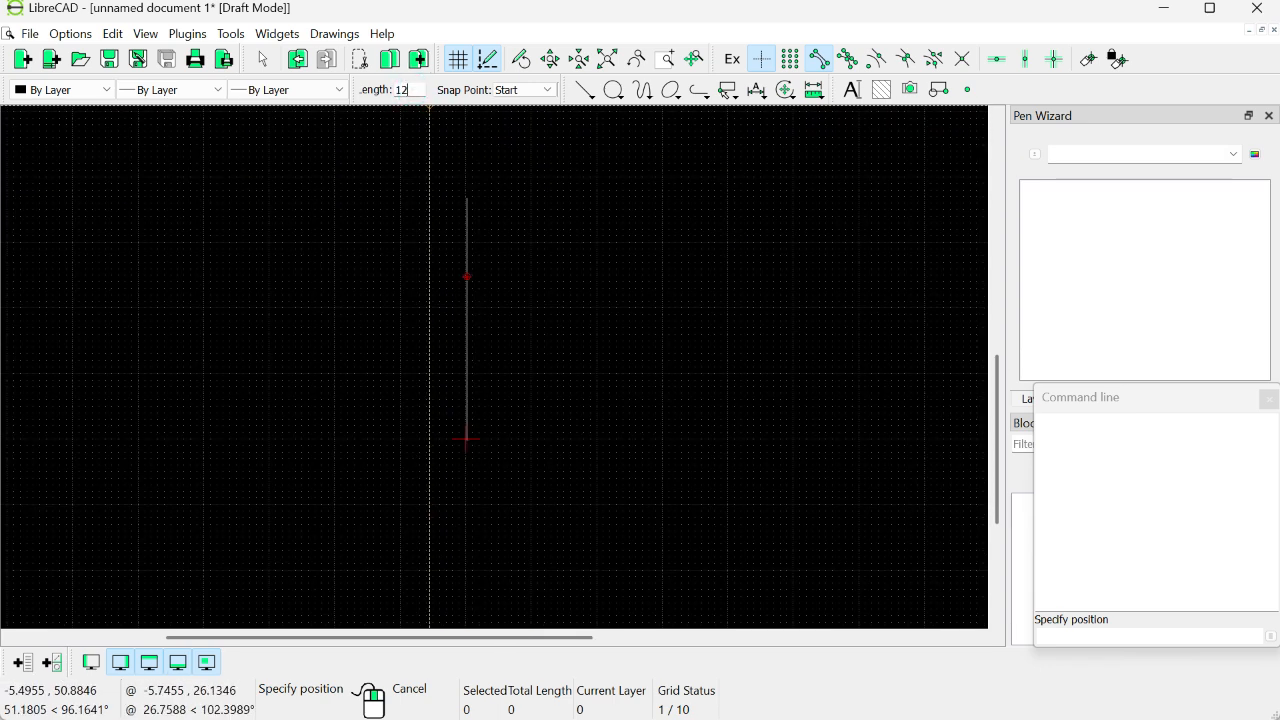
pyautogui.press('BackSpace')
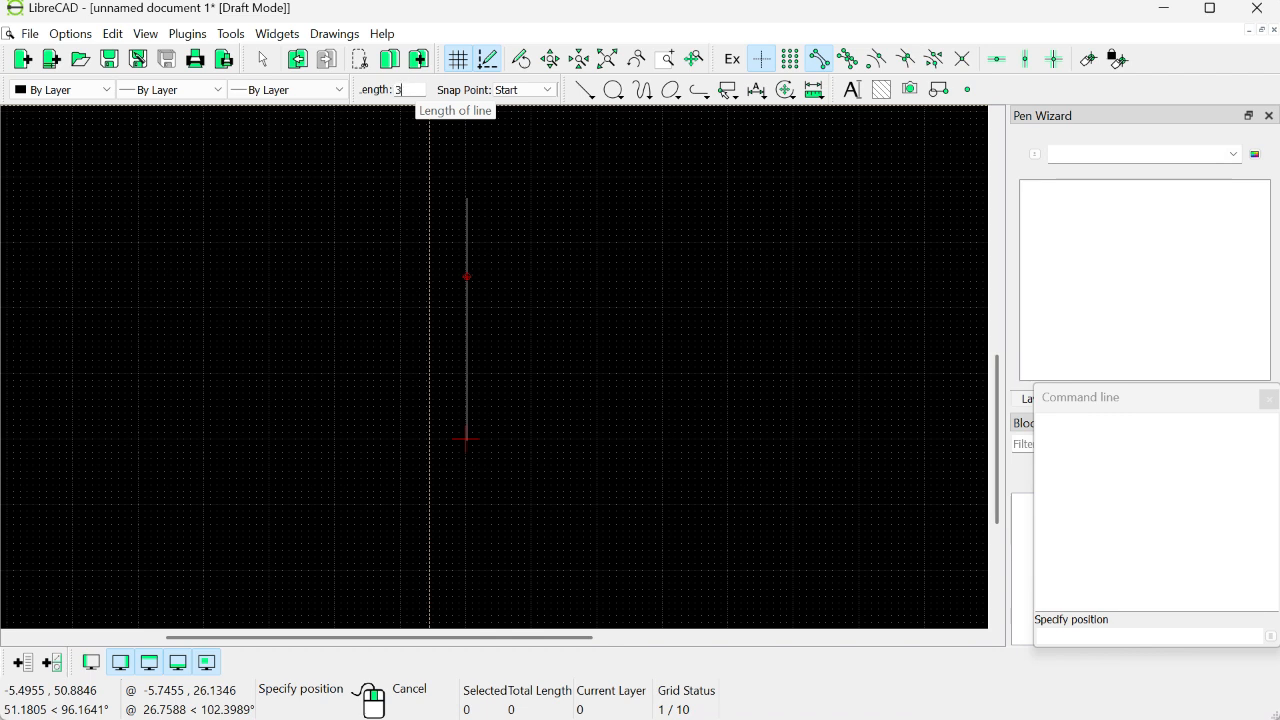
pyautogui.click(466, 198)
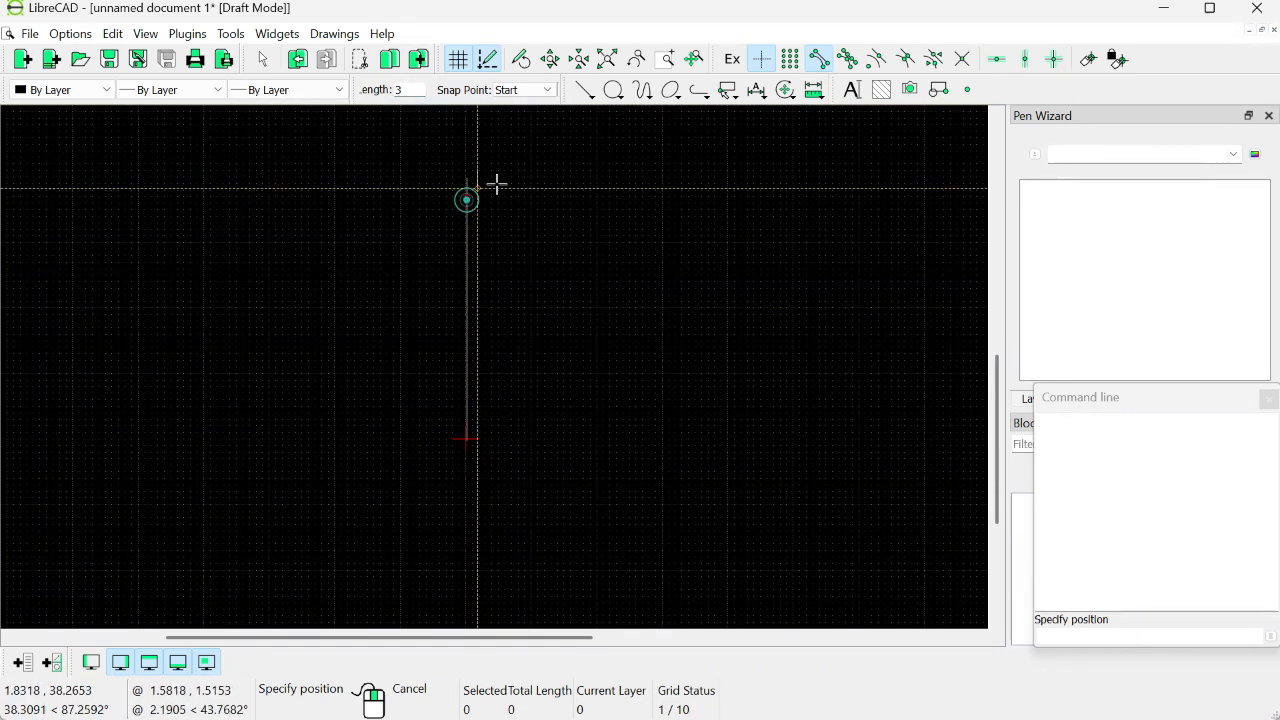
pyautogui.press('Escape')
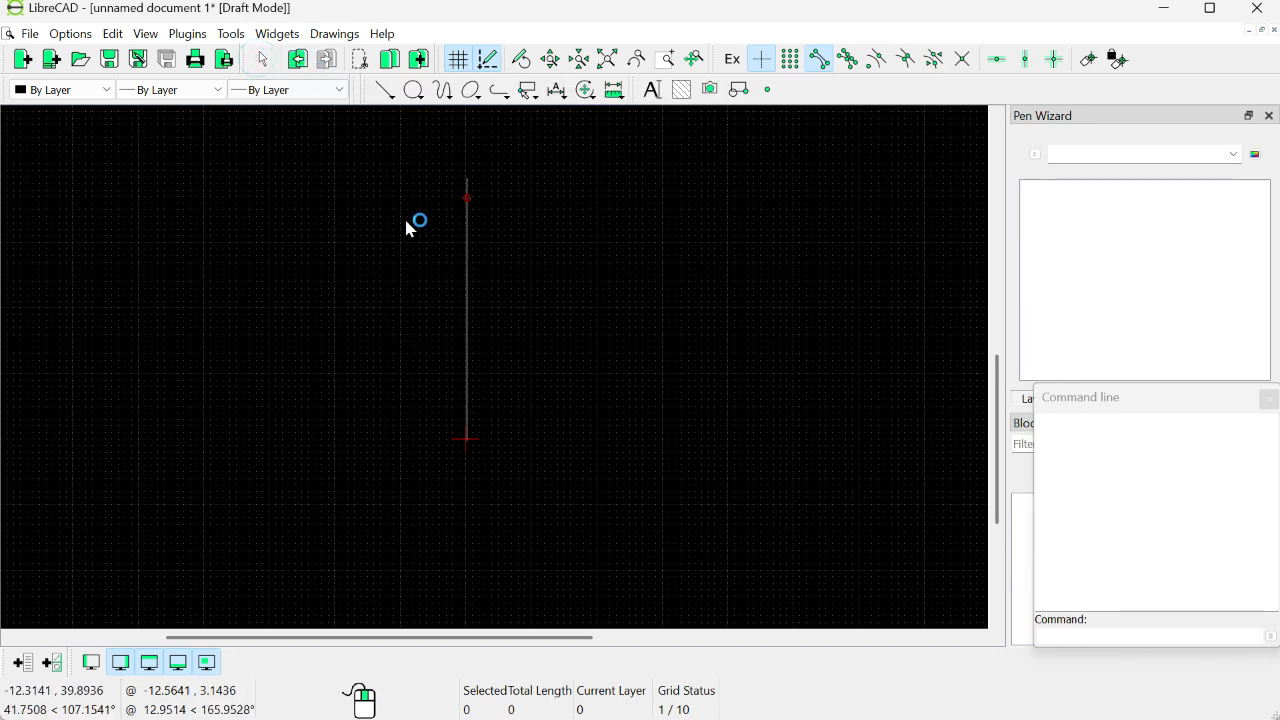
# Step: Select all segments of the stacked vertical line to check their number and total length
pyautogui.click(467, 428)
pyautogui.click(468, 430)
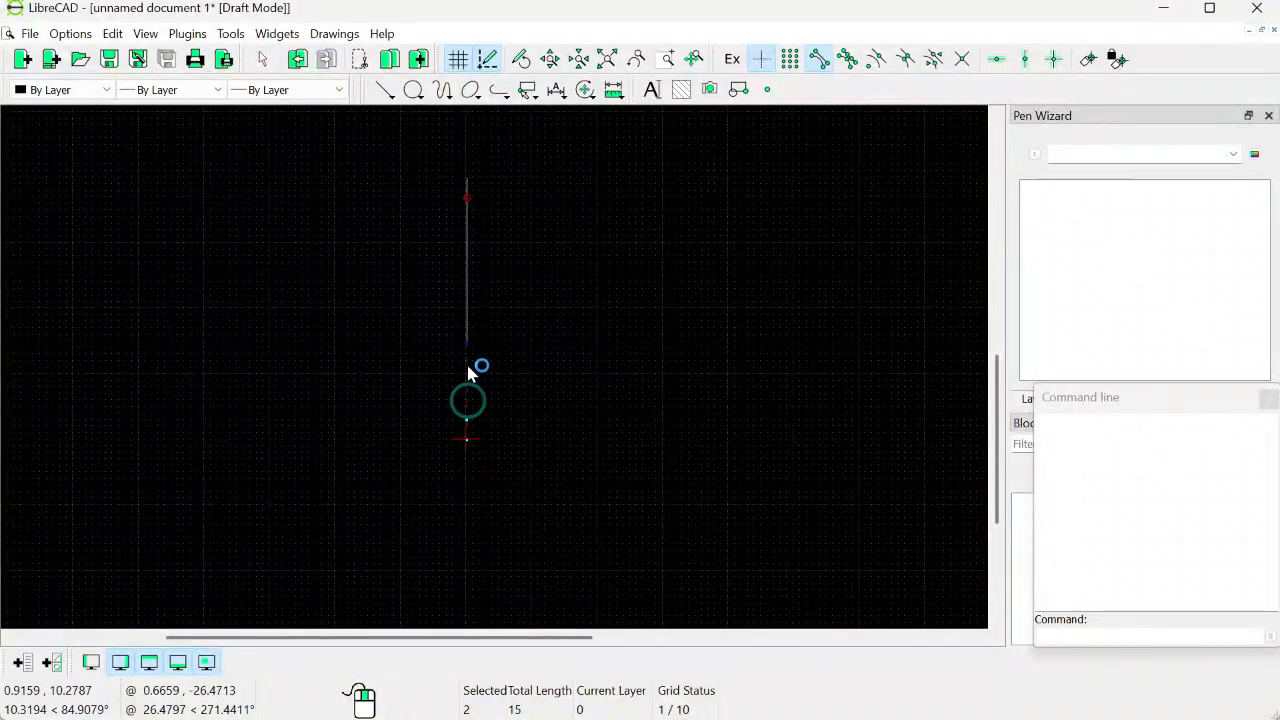
pyautogui.click(468, 314)
pyautogui.click(468, 306)
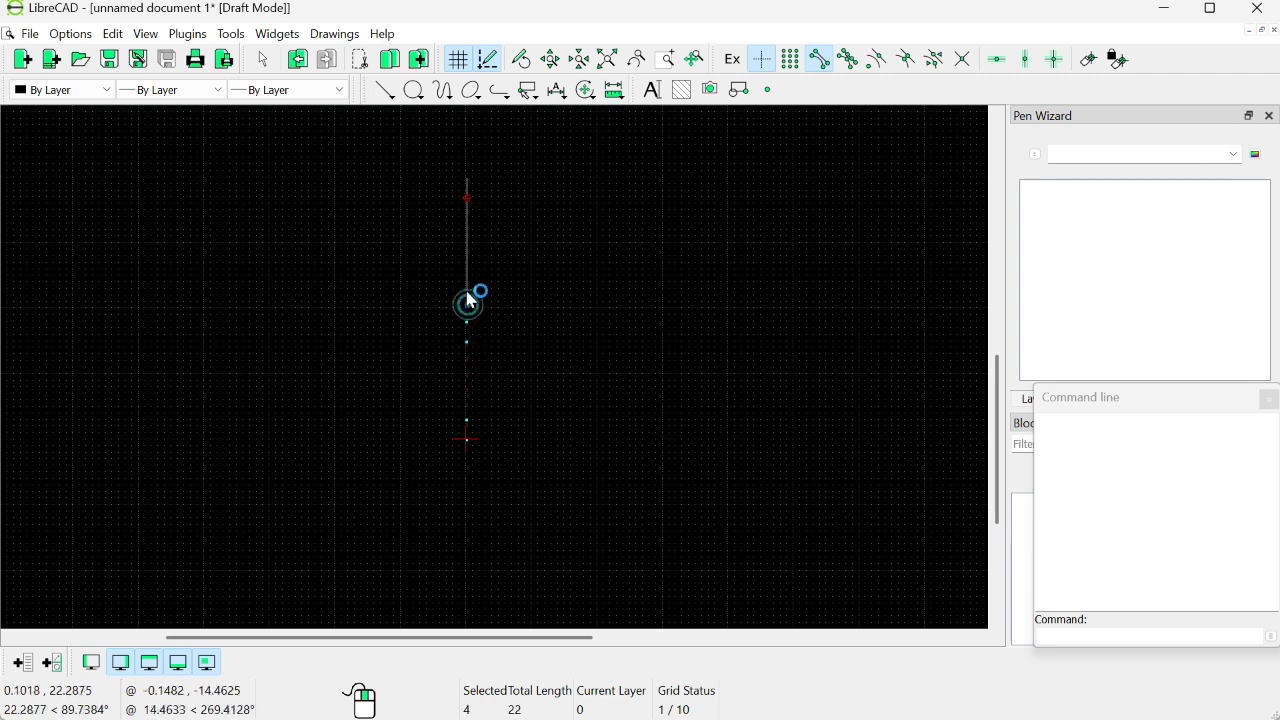
pyautogui.hotkey('ctrl', 'a')
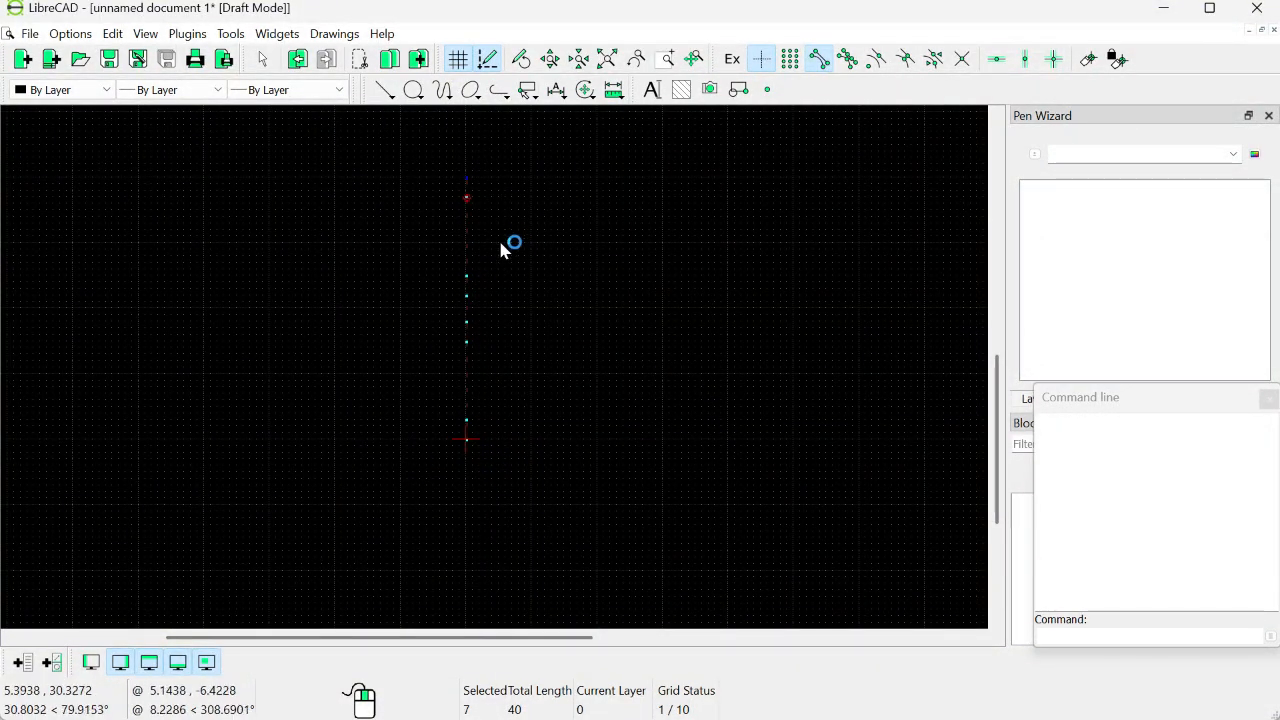
# Step: Draw two 200-unit lines at angle -180, with snap point End, at the upper and lower ends of the vertical line
pyautogui.click(386, 89)
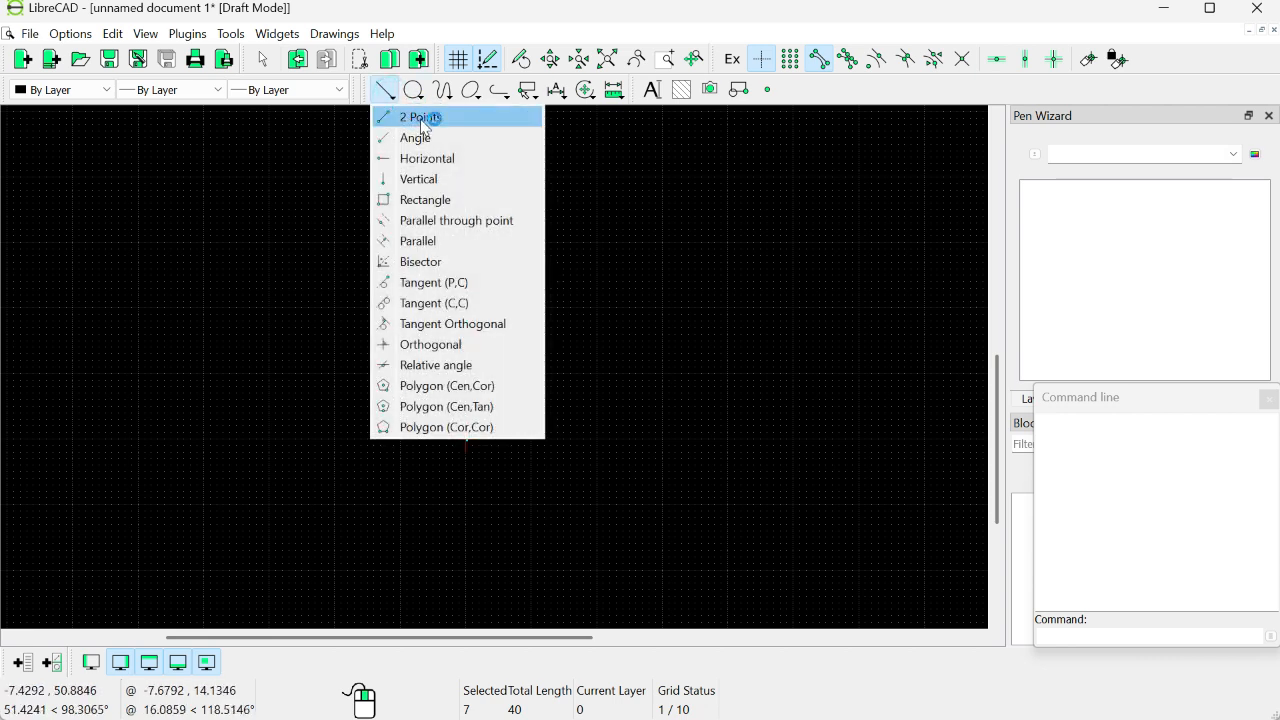
pyautogui.click(433, 160)
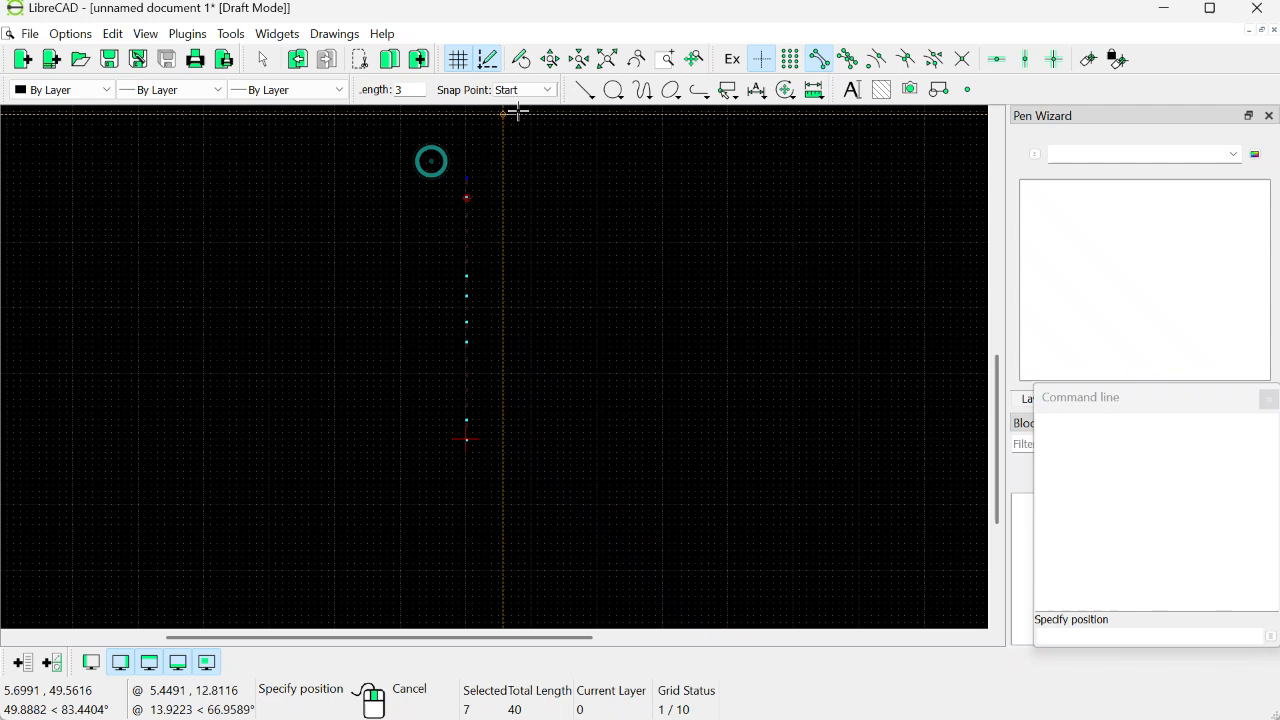
pyautogui.click(588, 91)
pyautogui.click(596, 139)
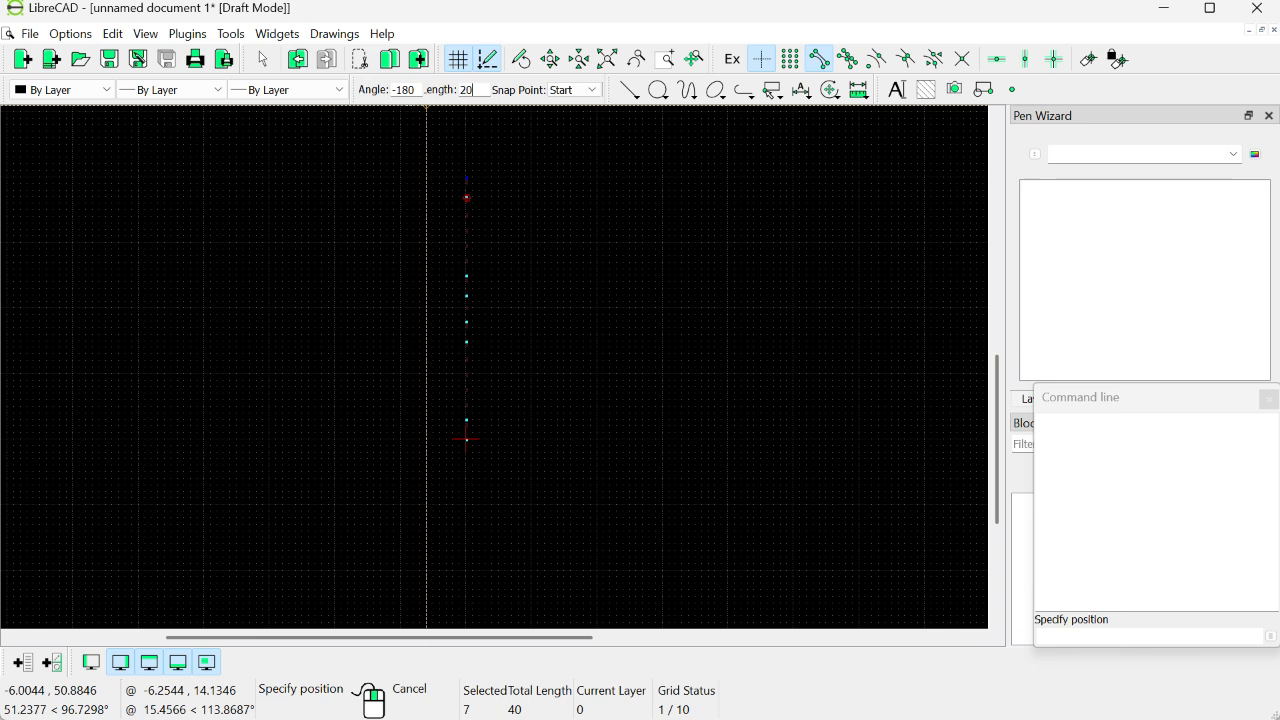
pyautogui.write('0')
pyautogui.click(573, 90)
pyautogui.click(550, 117)
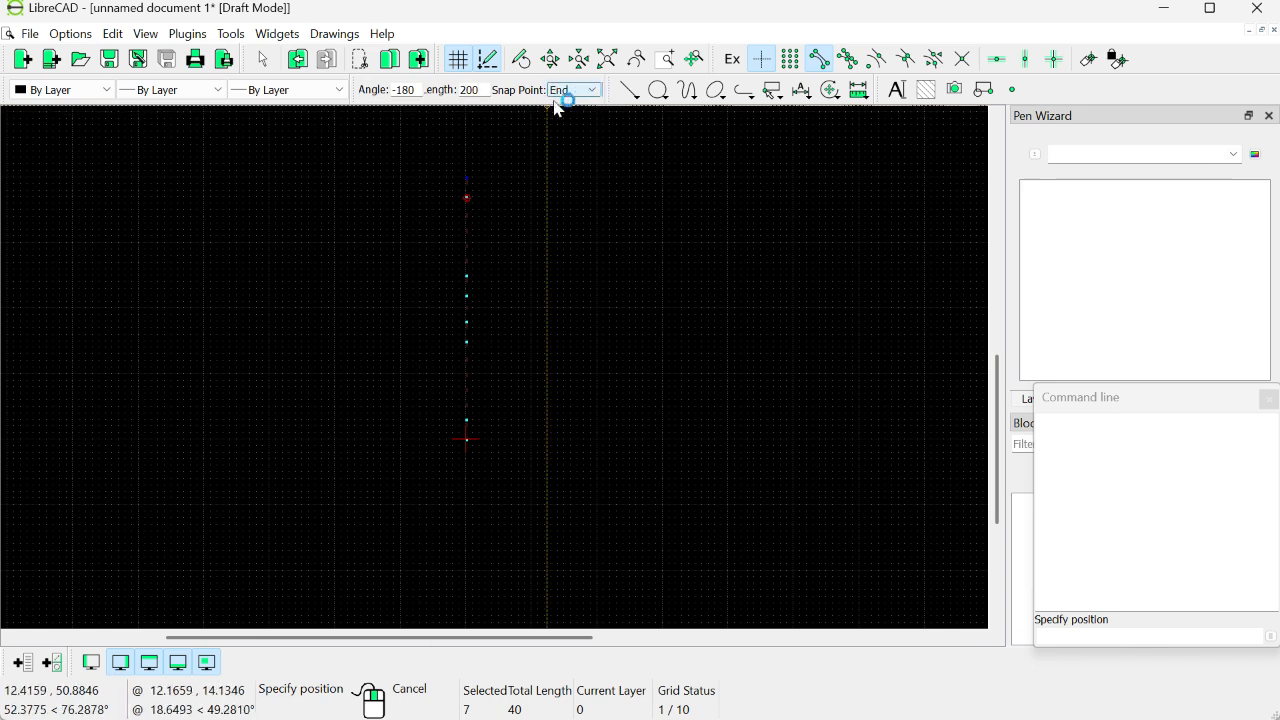
pyautogui.click(467, 177)
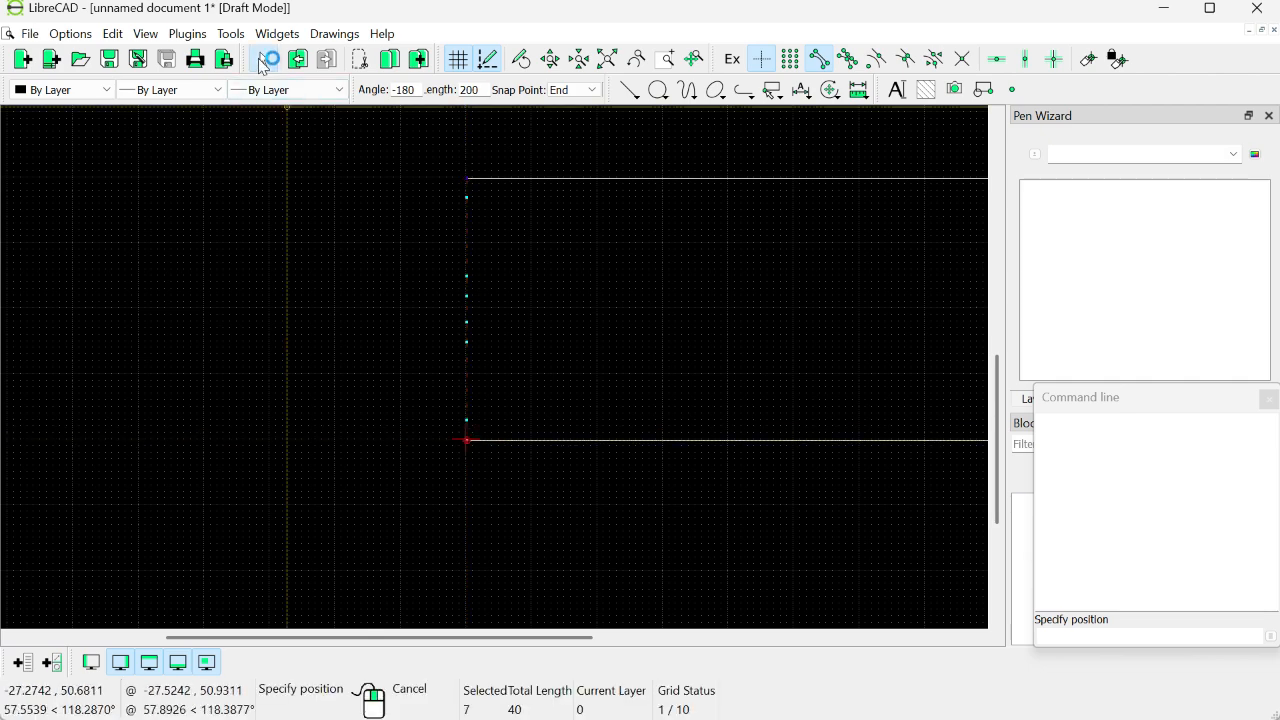
pyautogui.click(262, 59)
# Step: Select the two long horizontal lines to check their combined length
pyautogui.scroll(-1, 590, 305)
pyautogui.scroll(-1, 587, 310)
pyautogui.scroll(-2, 532, 302)
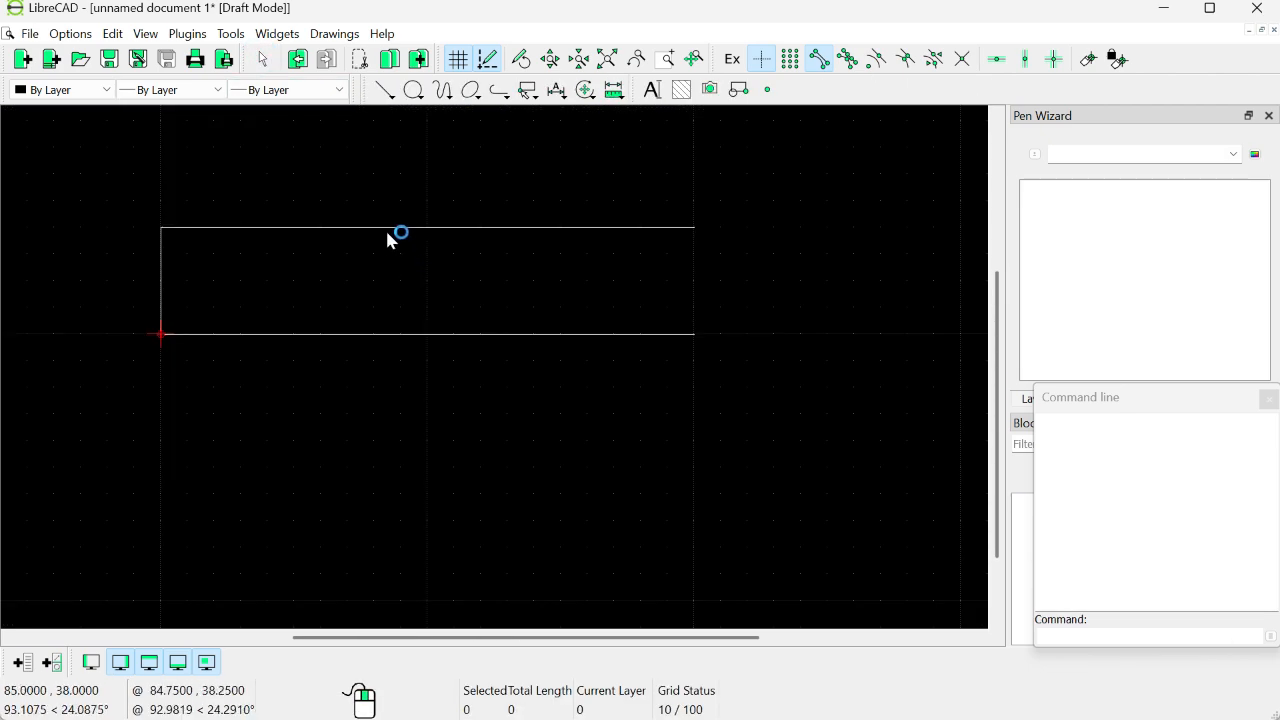
pyautogui.click(388, 228)
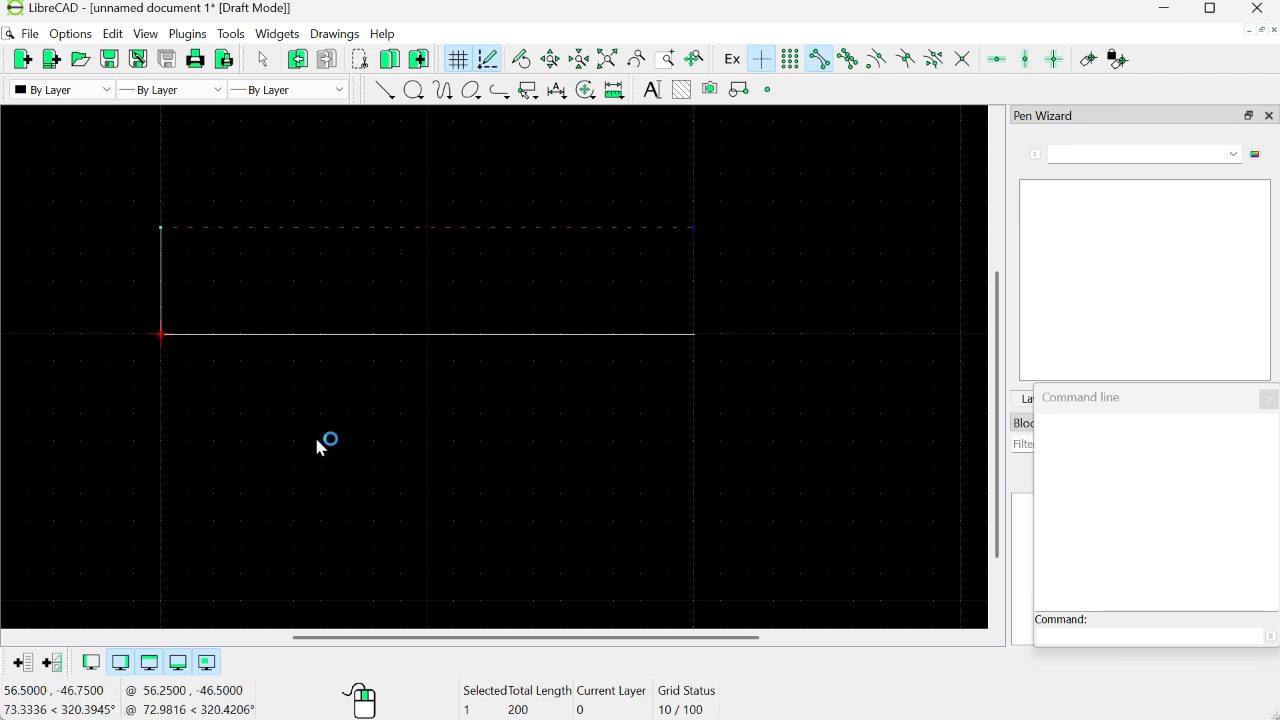
pyautogui.click(317, 336)
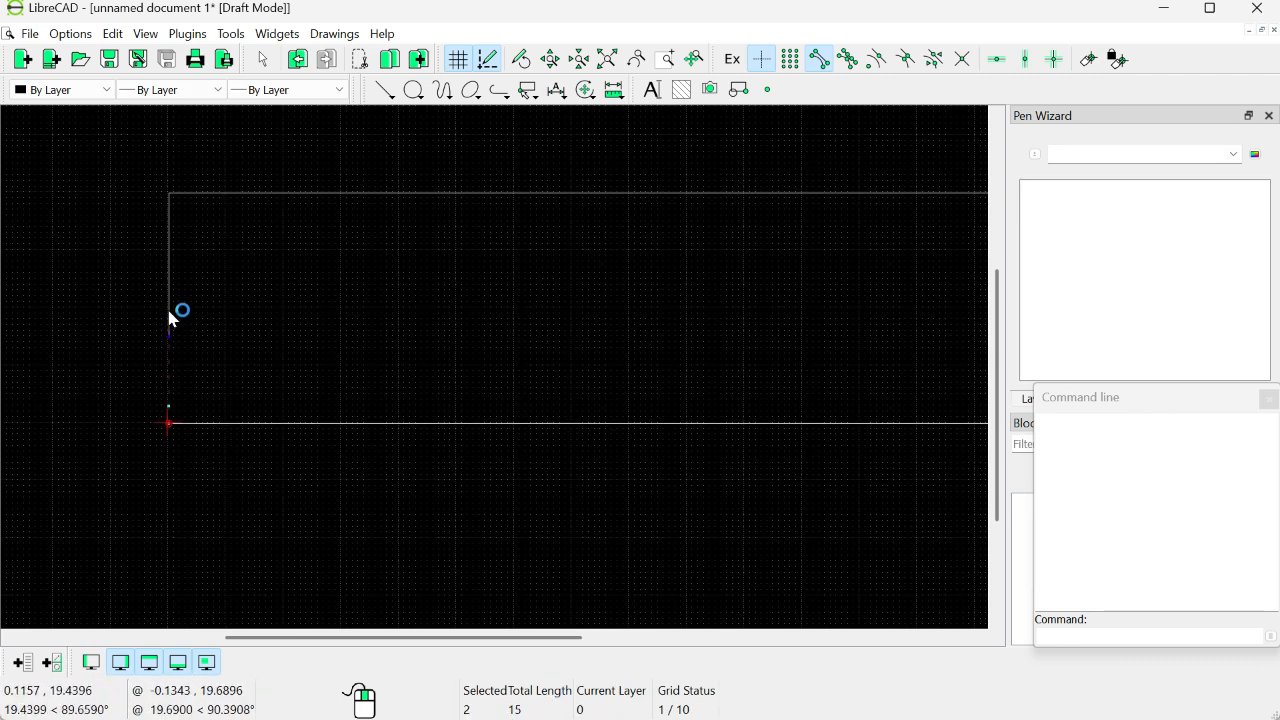
# Step: Select every segment of the vertical line again to show their endpoints and total length
pyautogui.click(169, 311)
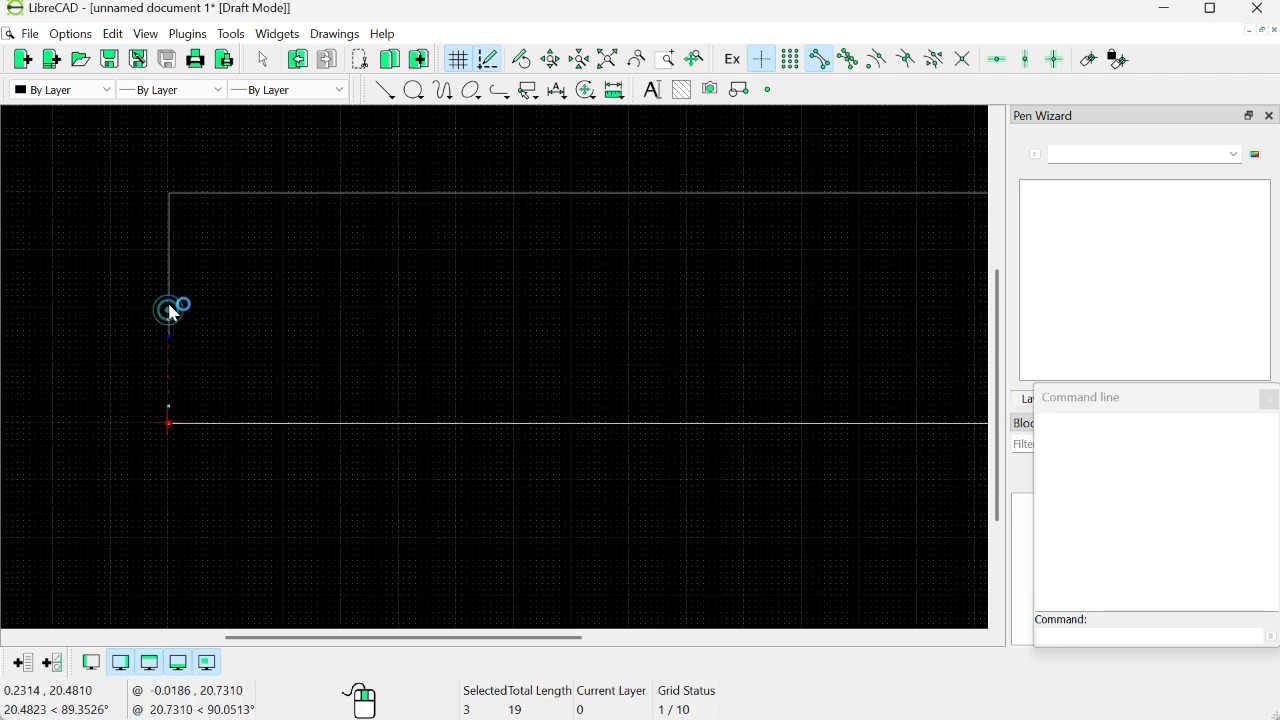
pyautogui.click(170, 325)
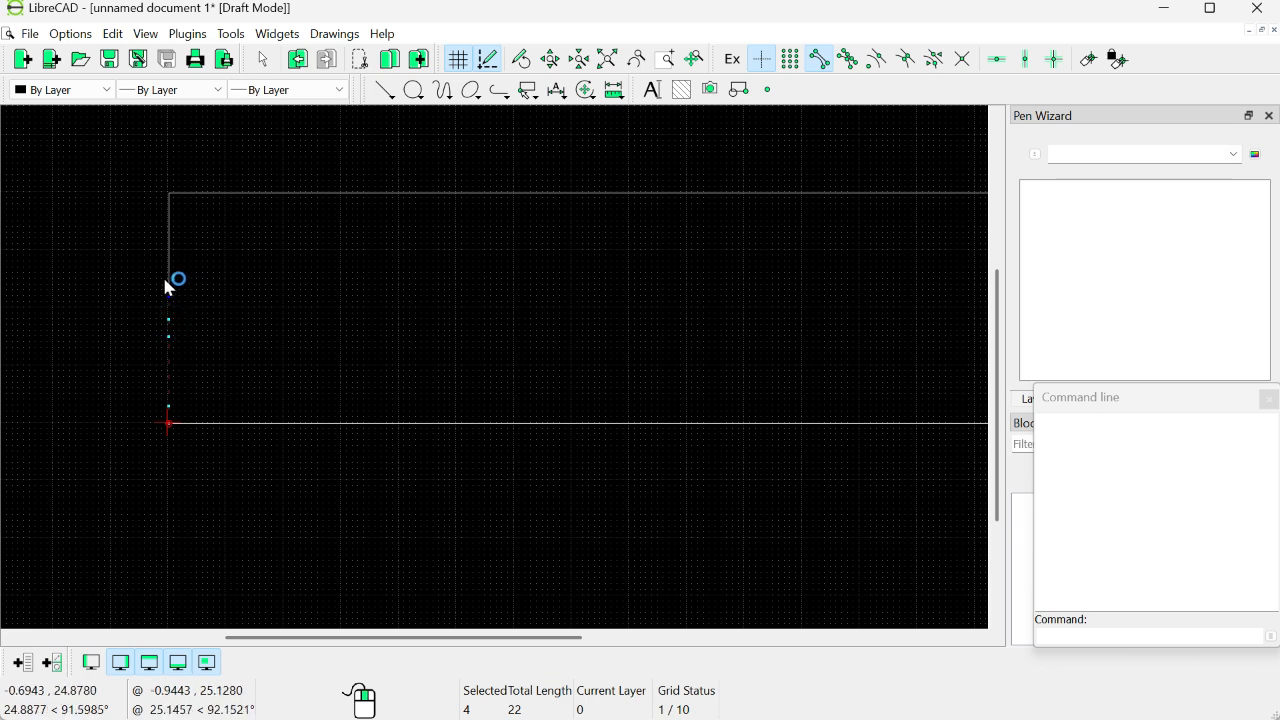
pyautogui.click(171, 277)
pyautogui.click(169, 202)
pyautogui.click(170, 288)
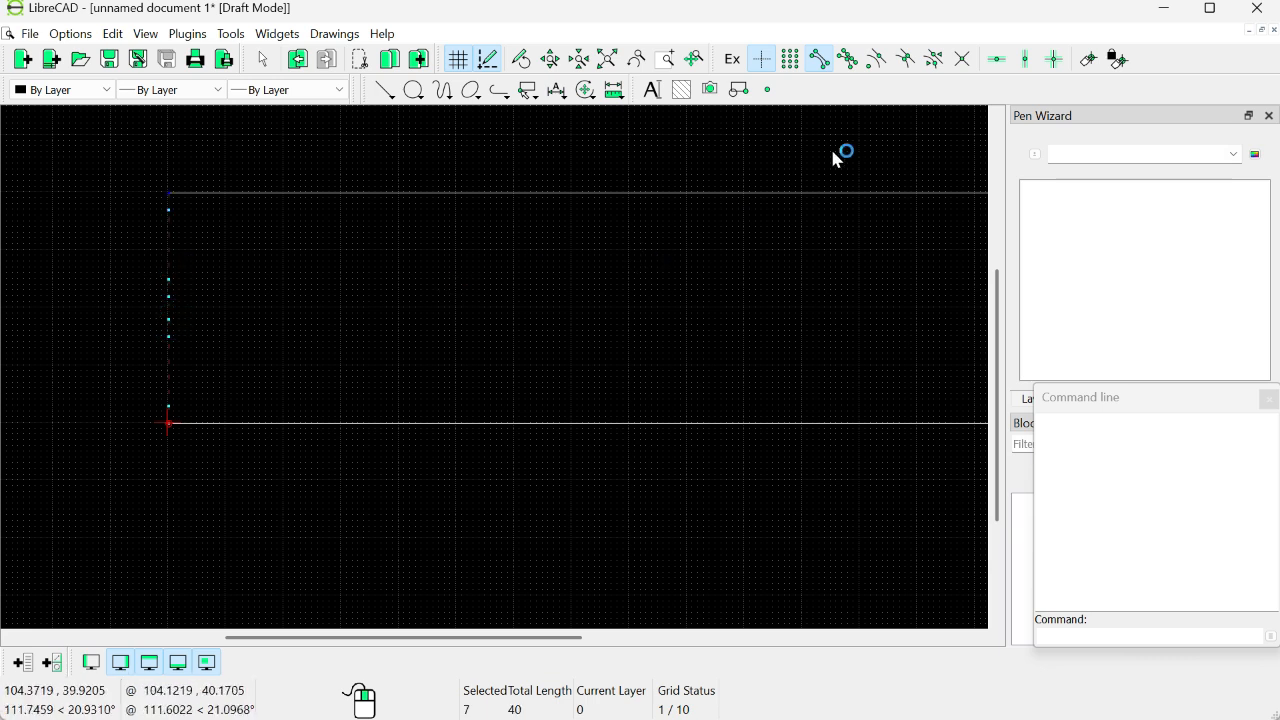
# Step: Enable snapping on entities and draw 200-unit lines at angle -180, with snap point End, at each intermediate endpoint of the vertical line
pyautogui.click(849, 63)
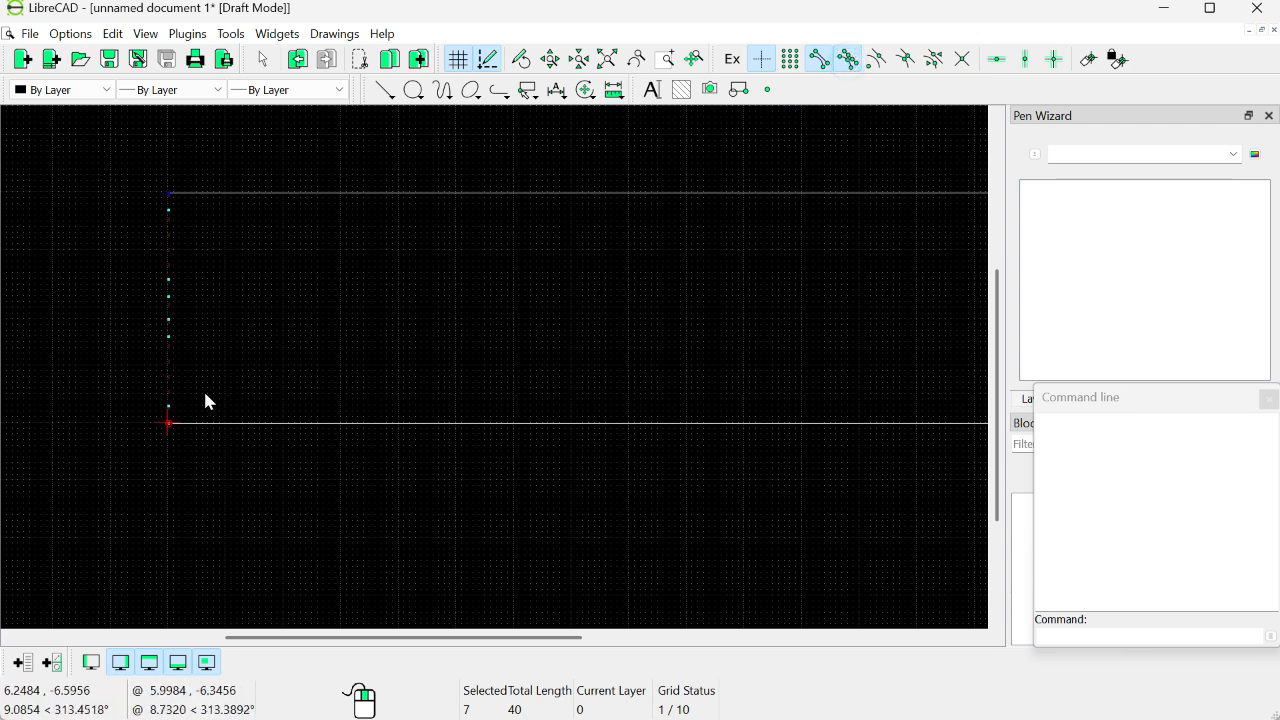
pyautogui.click(385, 90)
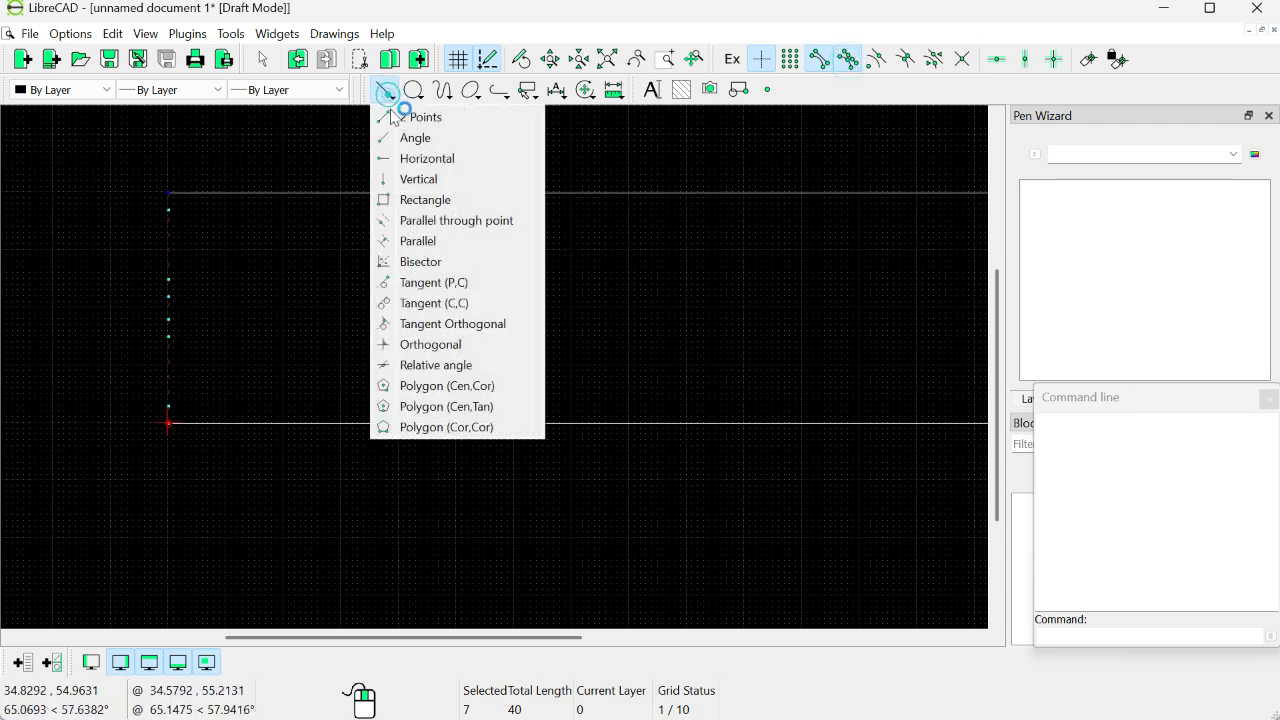
pyautogui.click(408, 158)
pyautogui.click(585, 90)
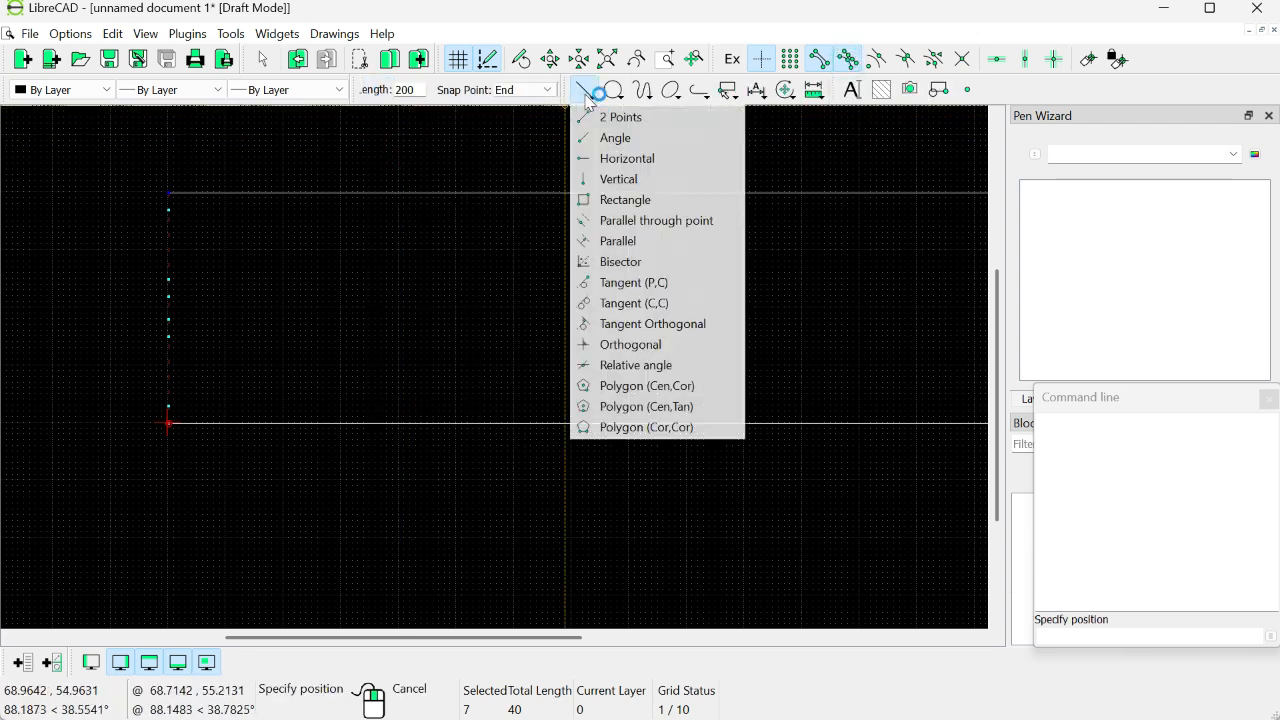
pyautogui.click(603, 140)
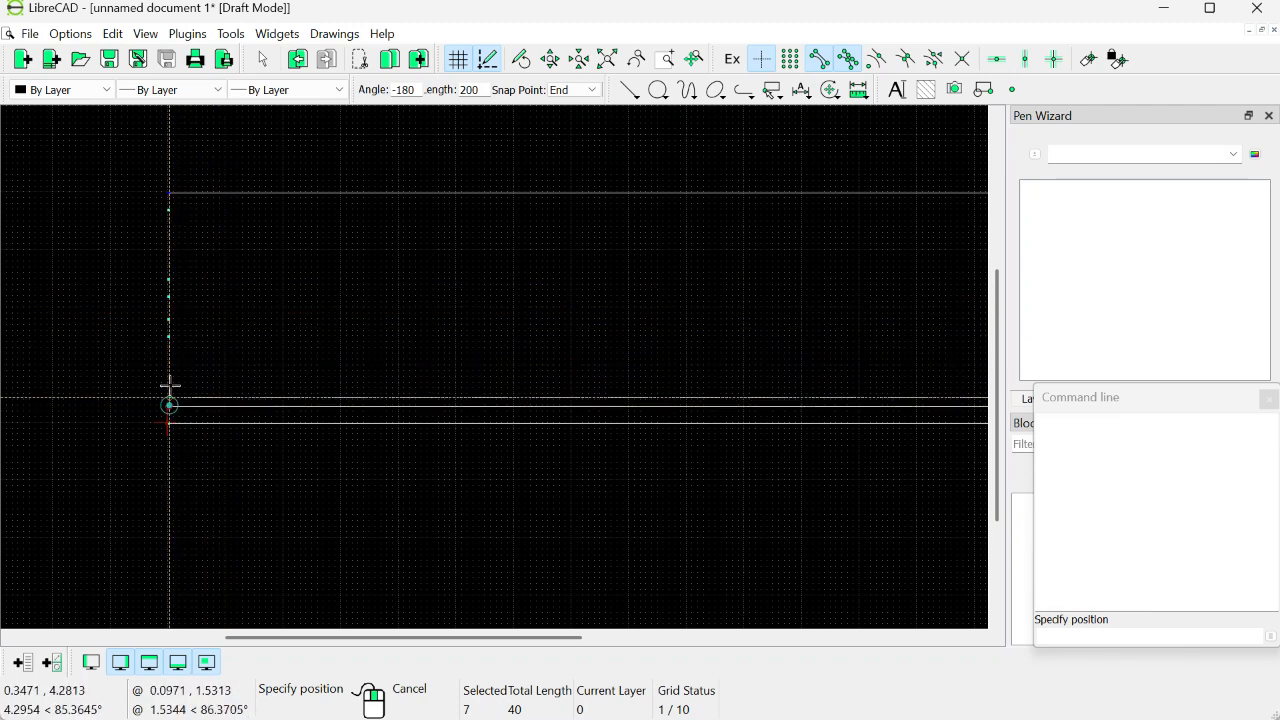
pyautogui.click(168, 337)
pyautogui.click(168, 320)
pyautogui.click(168, 297)
pyautogui.click(168, 280)
pyautogui.click(168, 210)
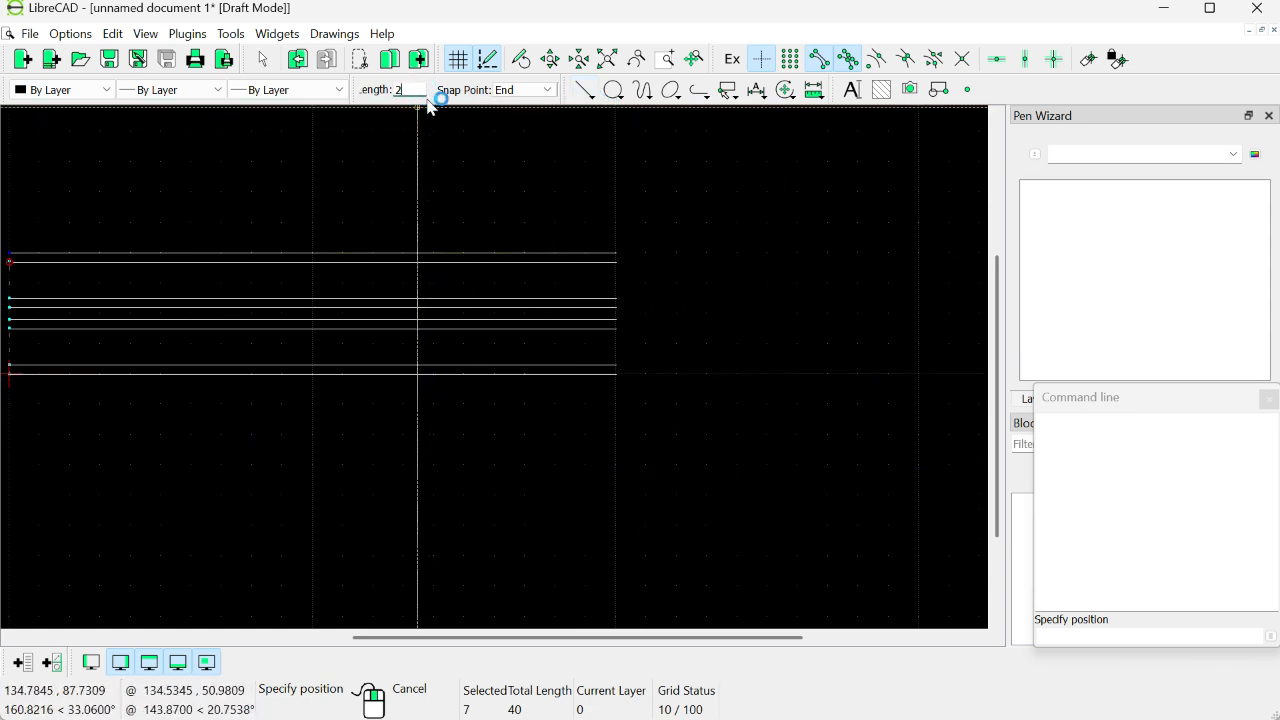
# Step: Draw vertical segments of length 3 and 12, with snap point Start, upward from the right end of the lowest horizontal line
pyautogui.click(587, 92)
pyautogui.click(615, 178)
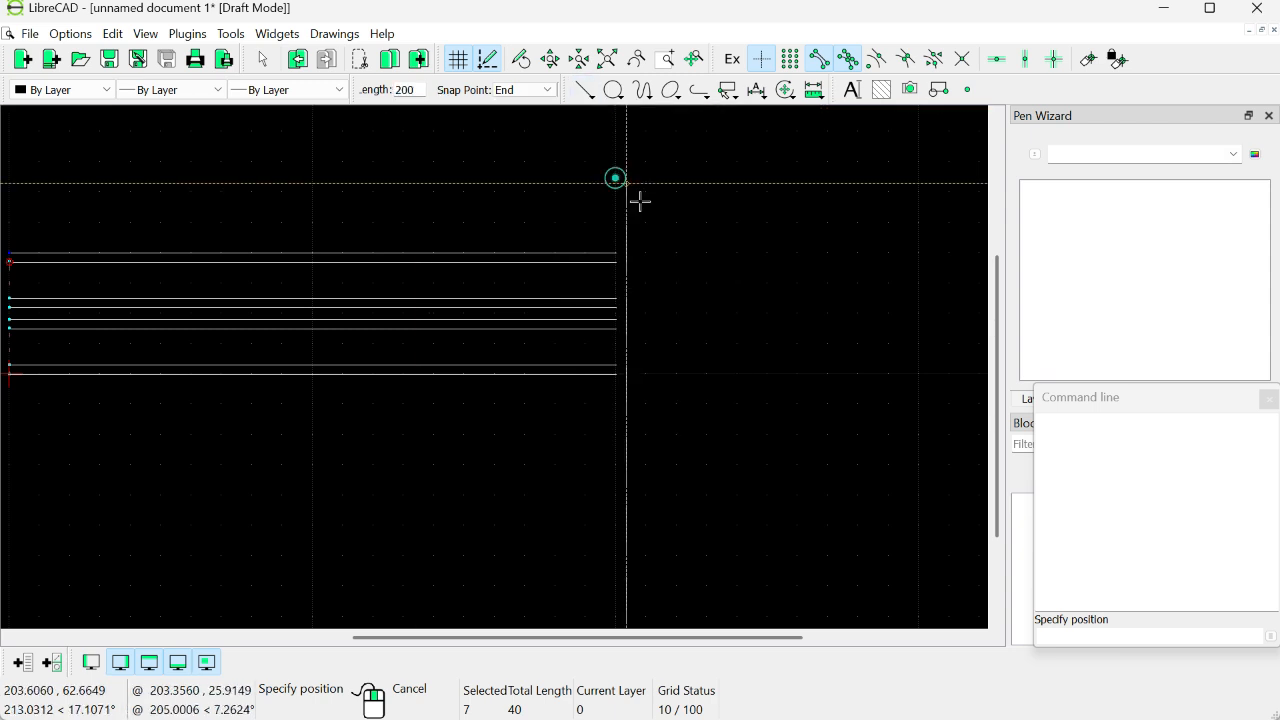
pyautogui.click(417, 88)
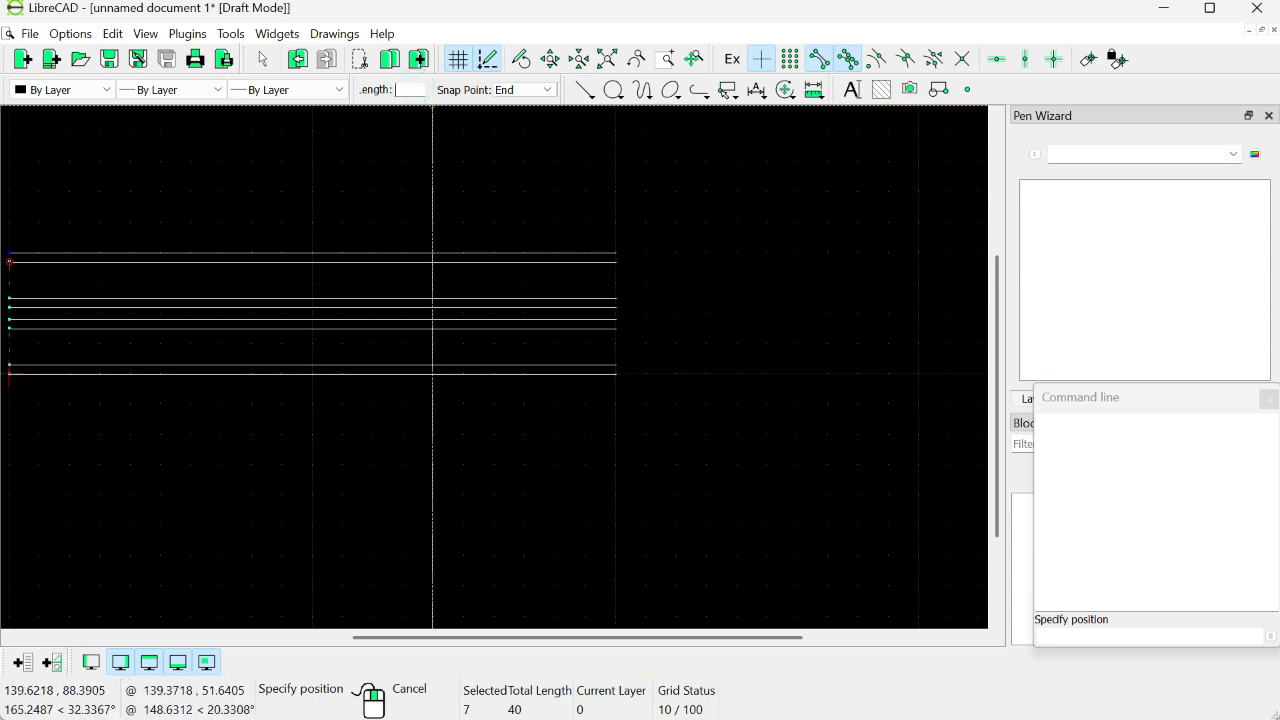
pyautogui.write('3')
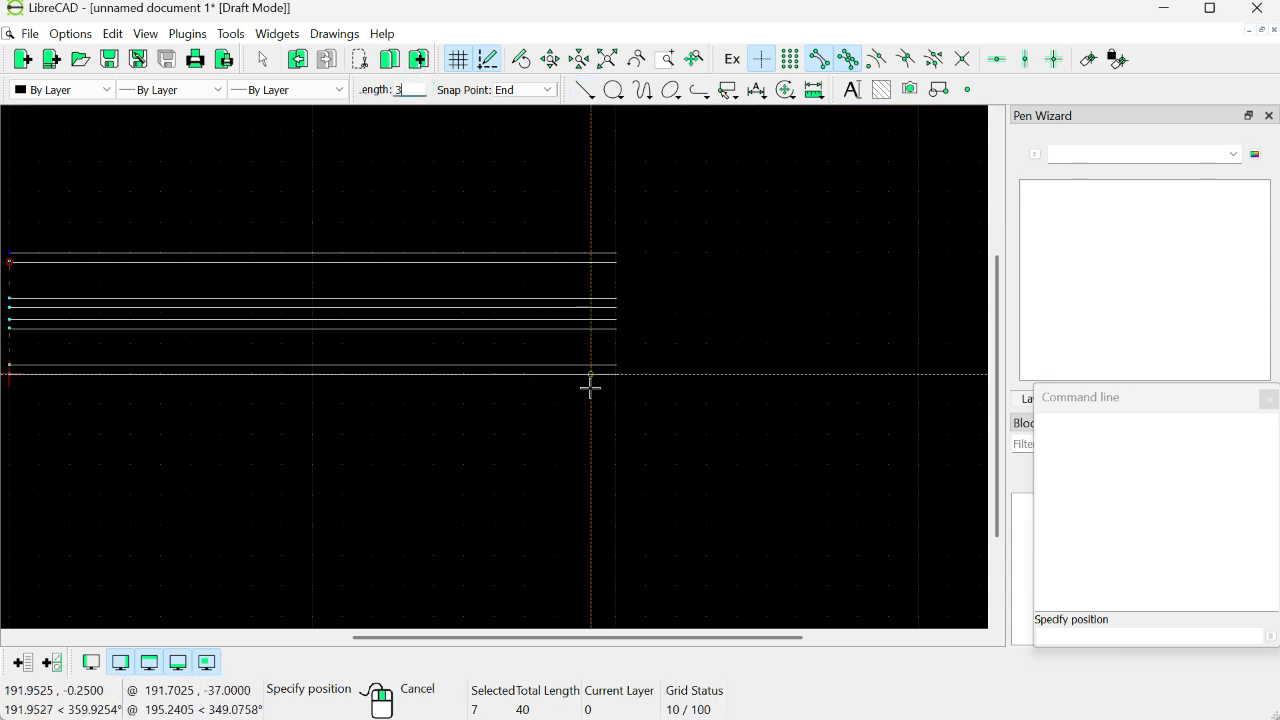
pyautogui.click(522, 91)
pyautogui.click(522, 99)
pyautogui.click(618, 373)
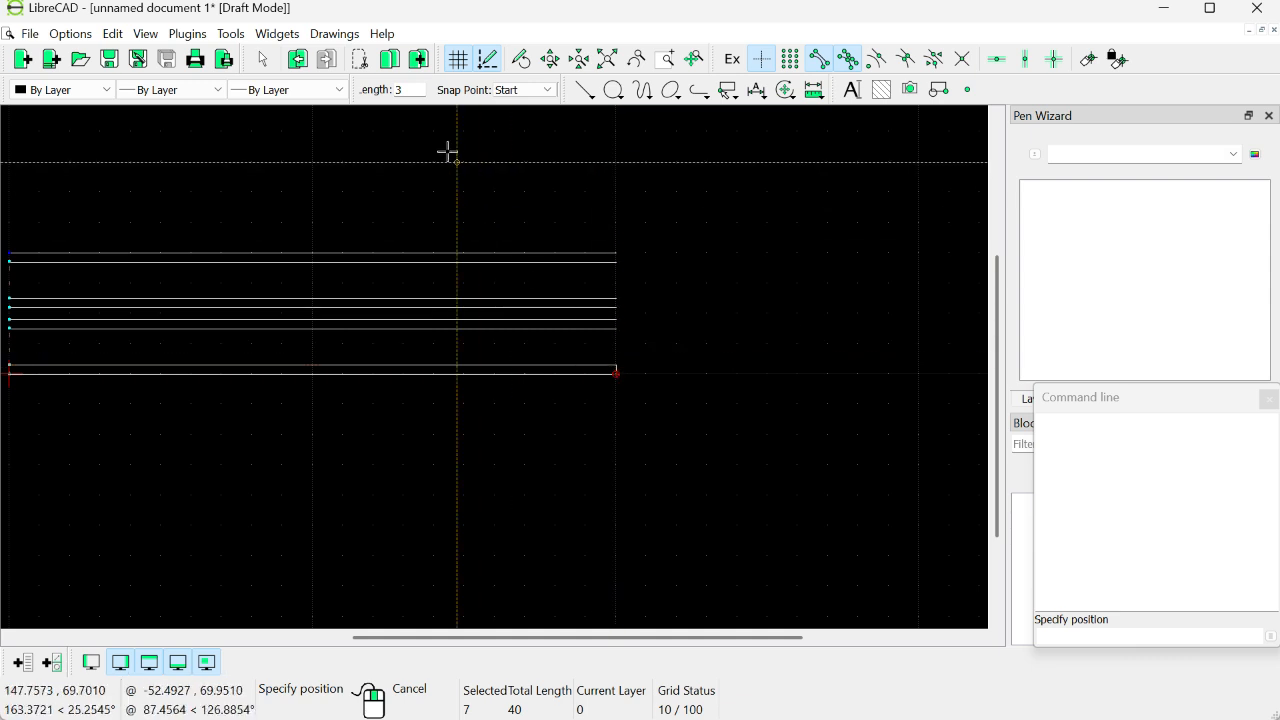
pyautogui.doubleClick(405, 89)
pyautogui.write('12')
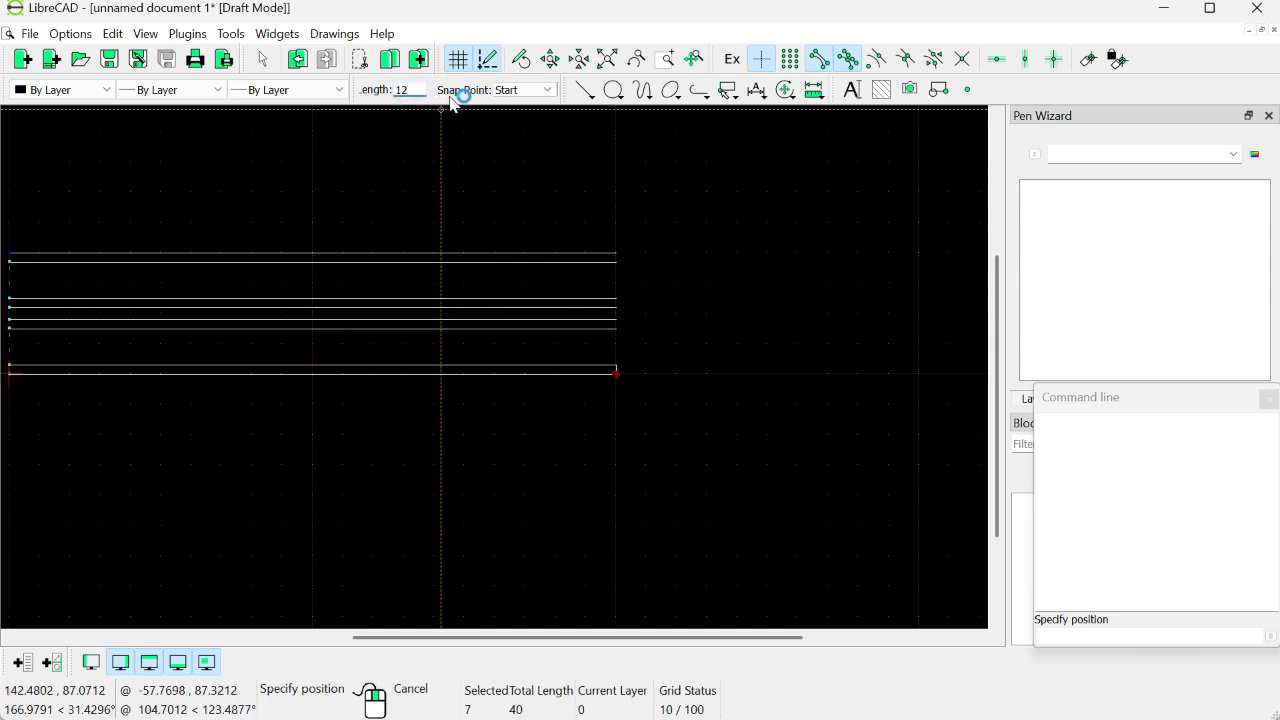
pyautogui.click(615, 364)
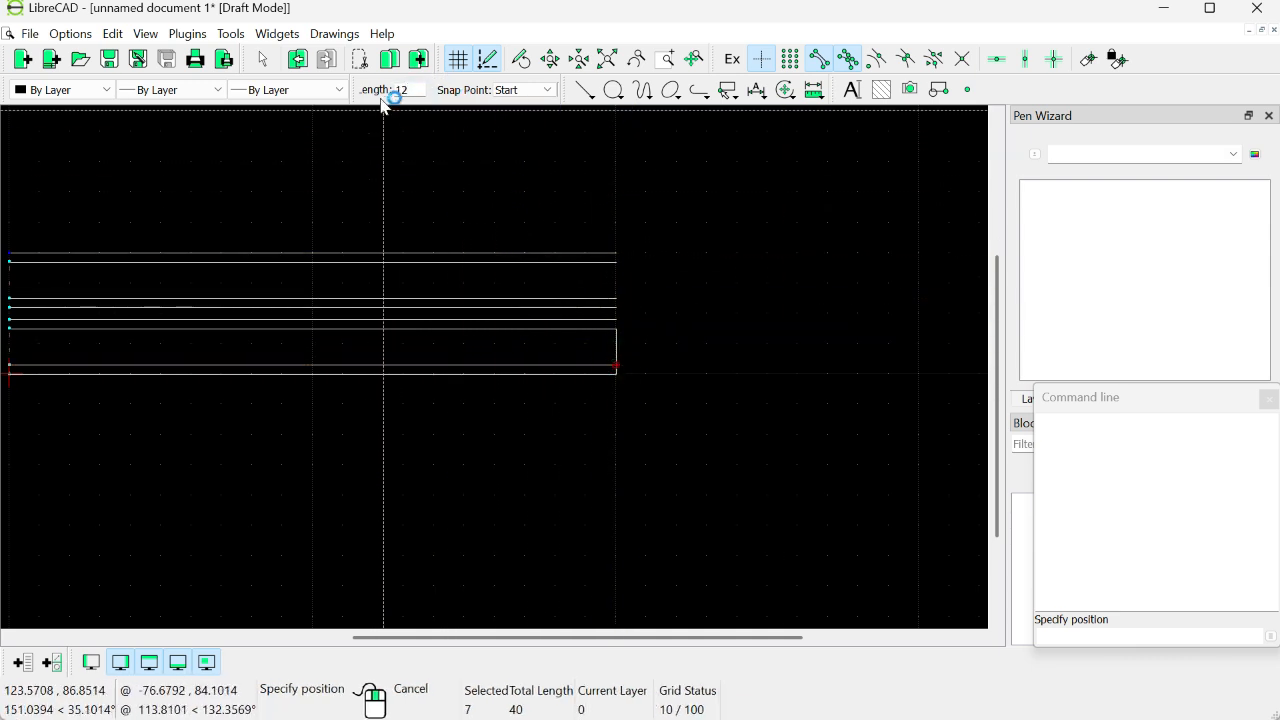
# Step: Continue the right edge upward with a segment of length 3 and one of length 4 between the horizontal line ends
pyautogui.press('BackSpace')
pyautogui.press('BackSpace')
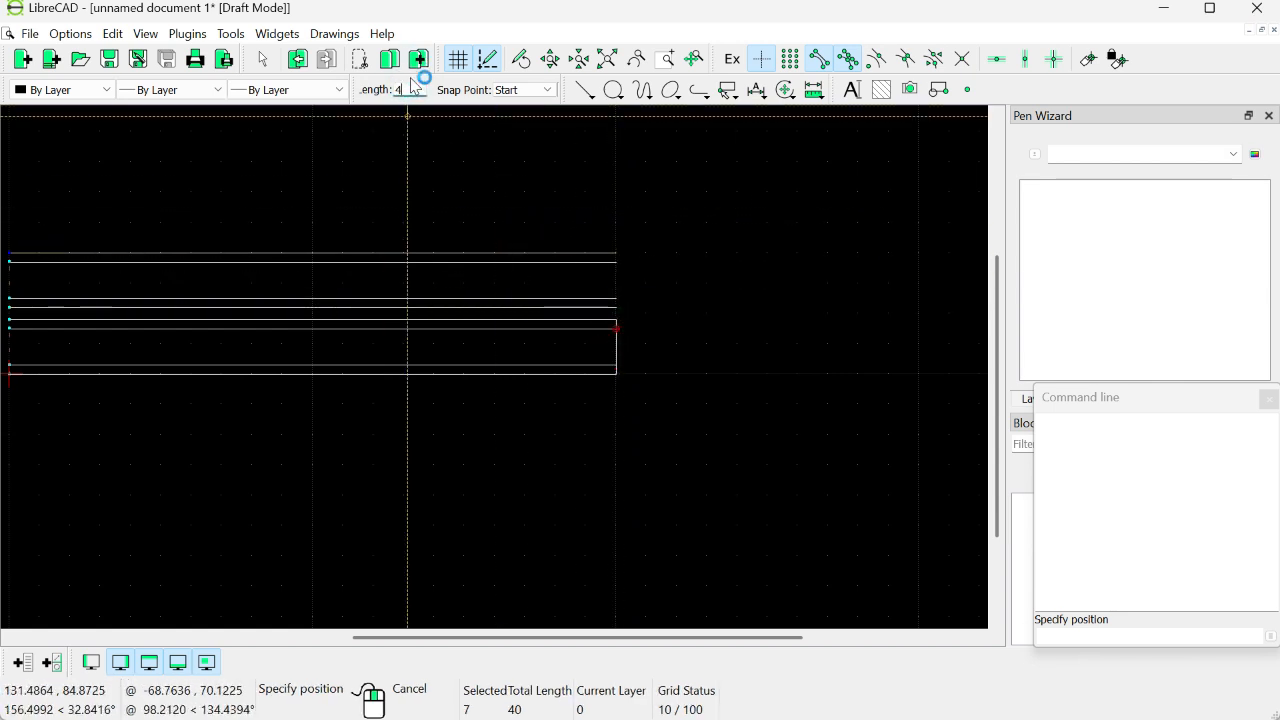
pyautogui.click(616, 319)
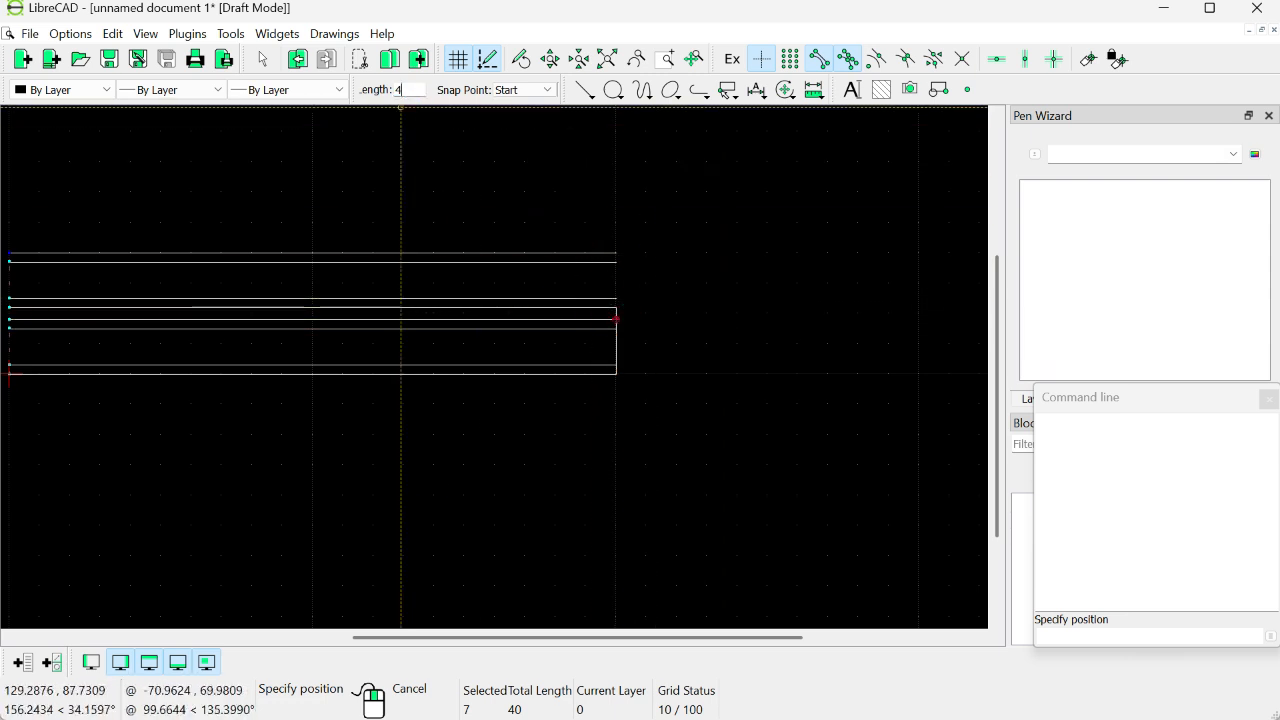
# Step: Extend the right edge upward with a segment of length 3 and another of length 12
pyautogui.click(407, 90)
pyautogui.press('BackSpace')
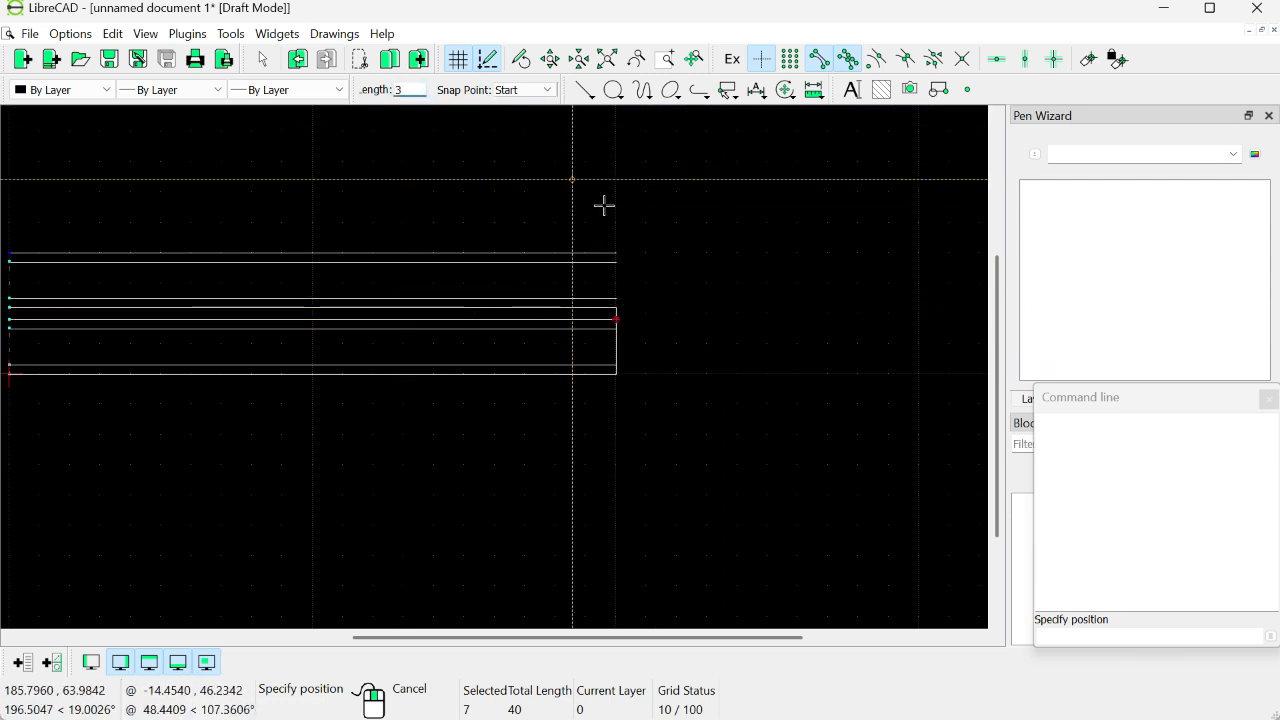
pyautogui.click(616, 308)
pyautogui.click(405, 91)
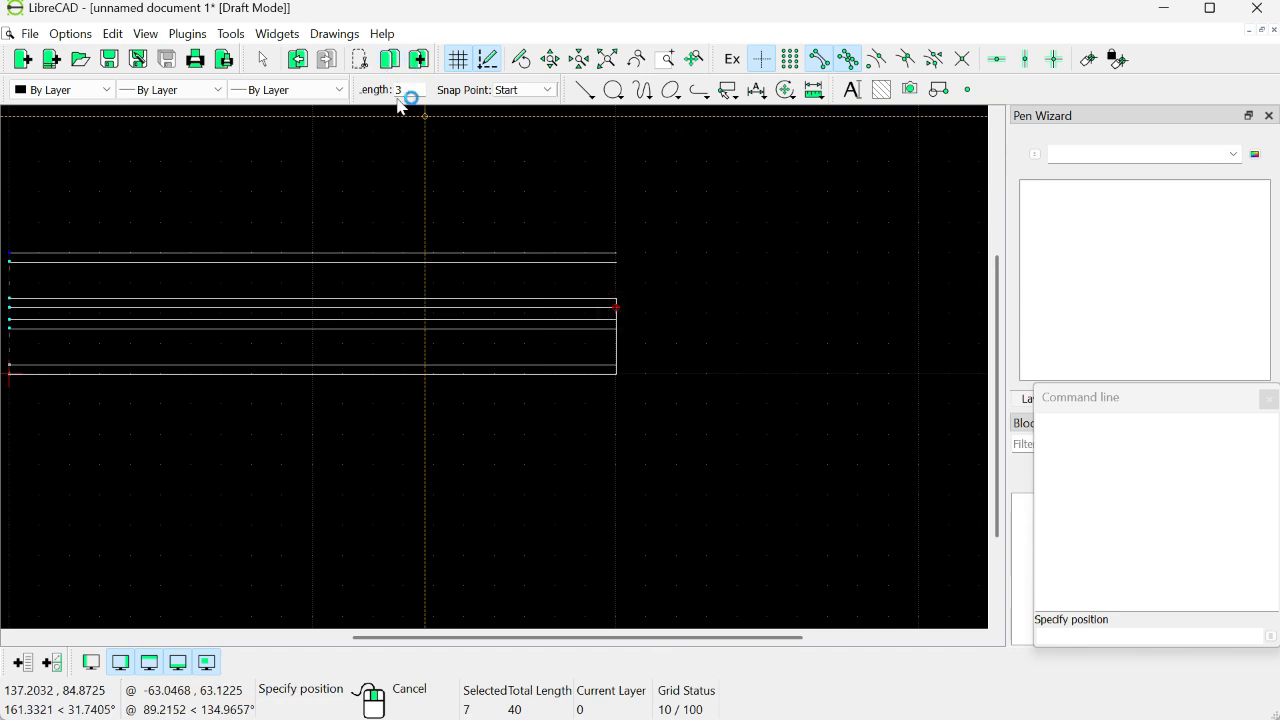
pyautogui.press('BackSpace')
pyautogui.write('4')
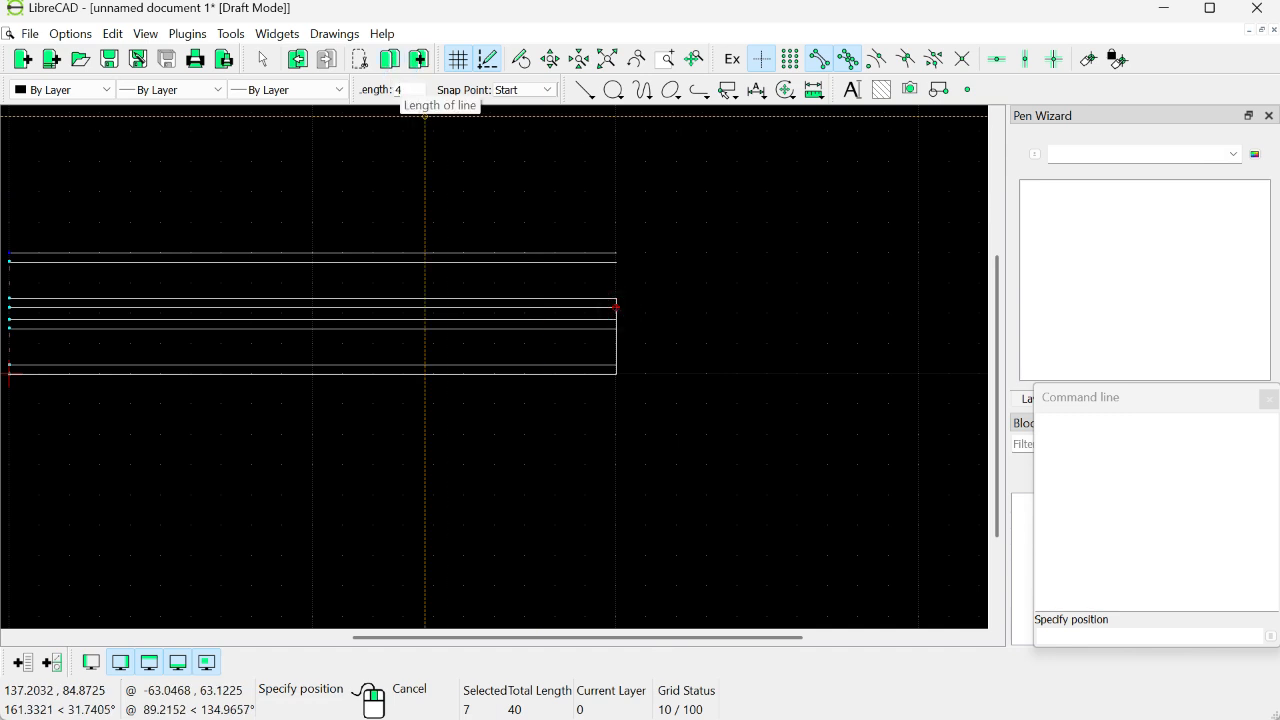
pyautogui.write('12')
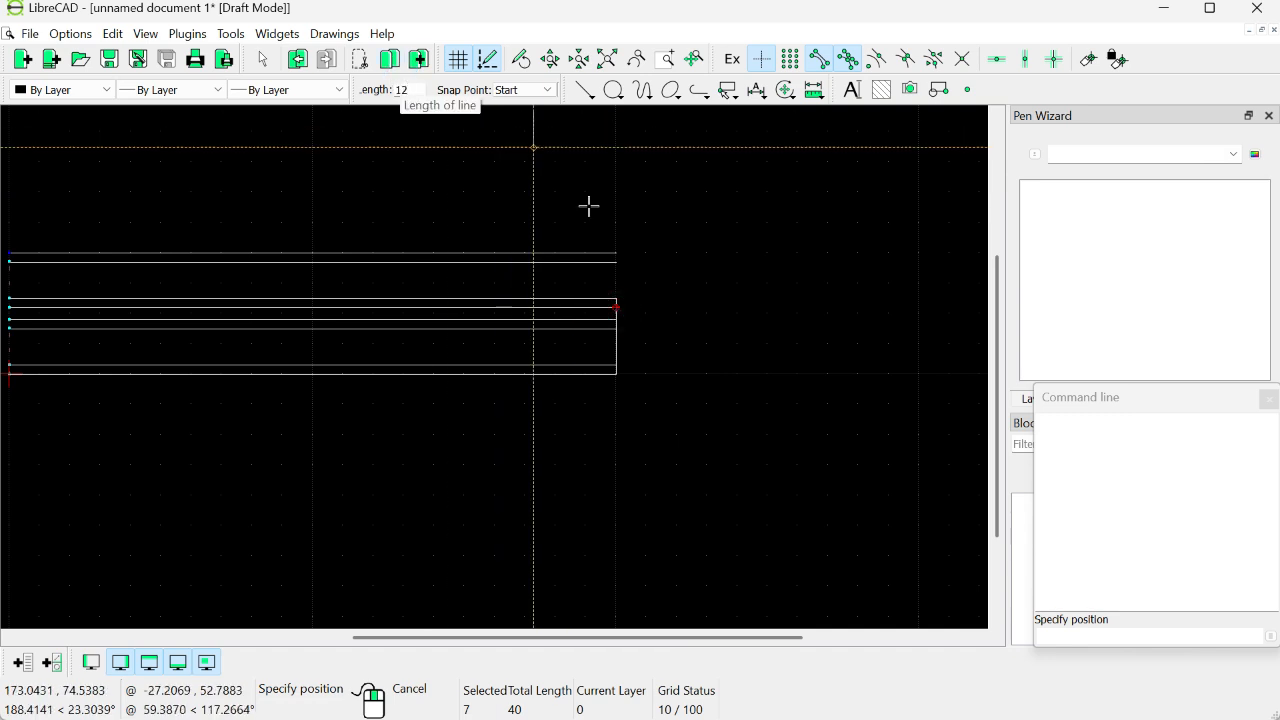
pyautogui.click(616, 297)
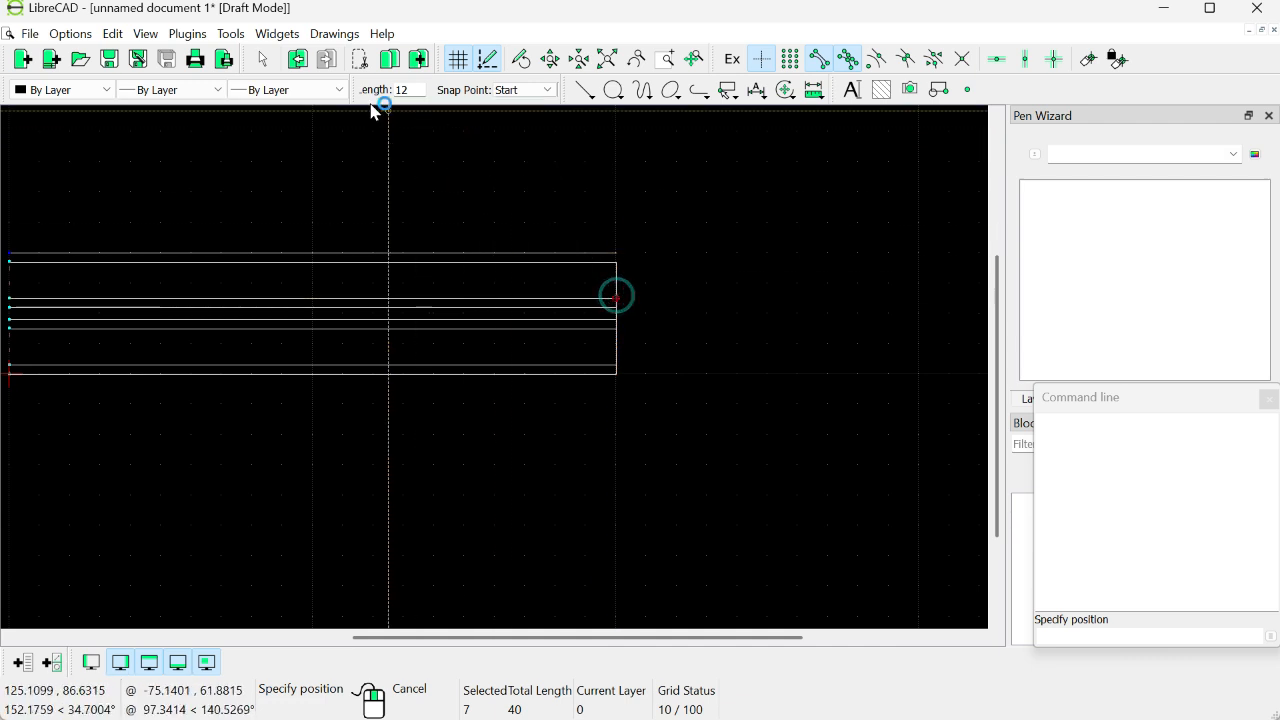
# Step: Close the right edge with a final vertical segment of length 3 up to the top horizontal line, and end the line command
pyautogui.click(405, 90)
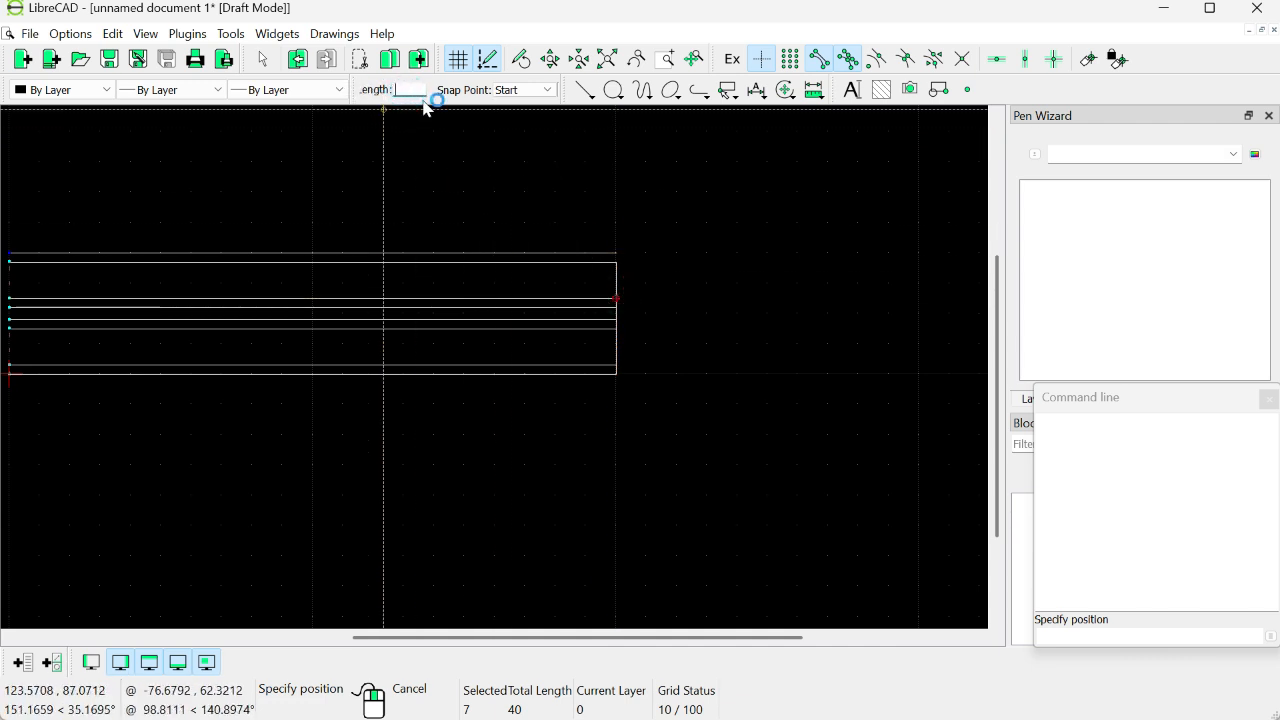
pyautogui.click(617, 262)
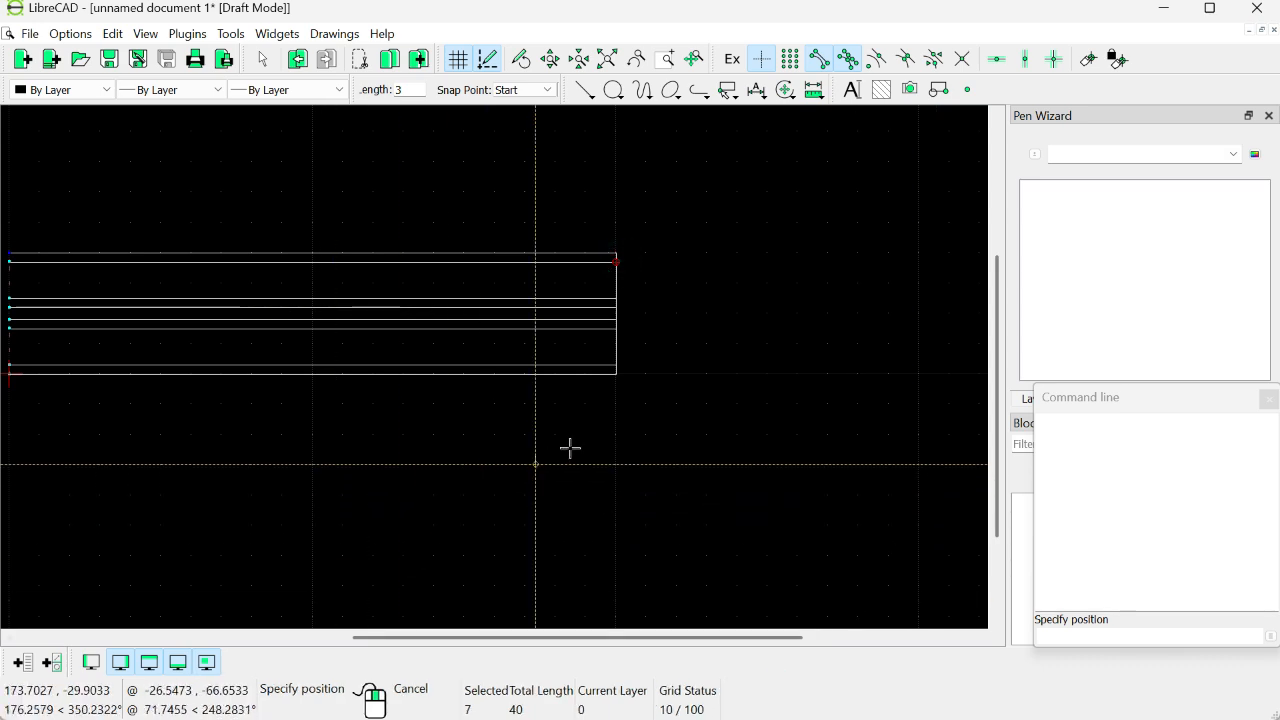
pyautogui.scroll(-4, 509, 400)
pyautogui.press('Escape')
pyautogui.scroll(-2, 491, 343)
pyautogui.scroll(6, 489, 343)
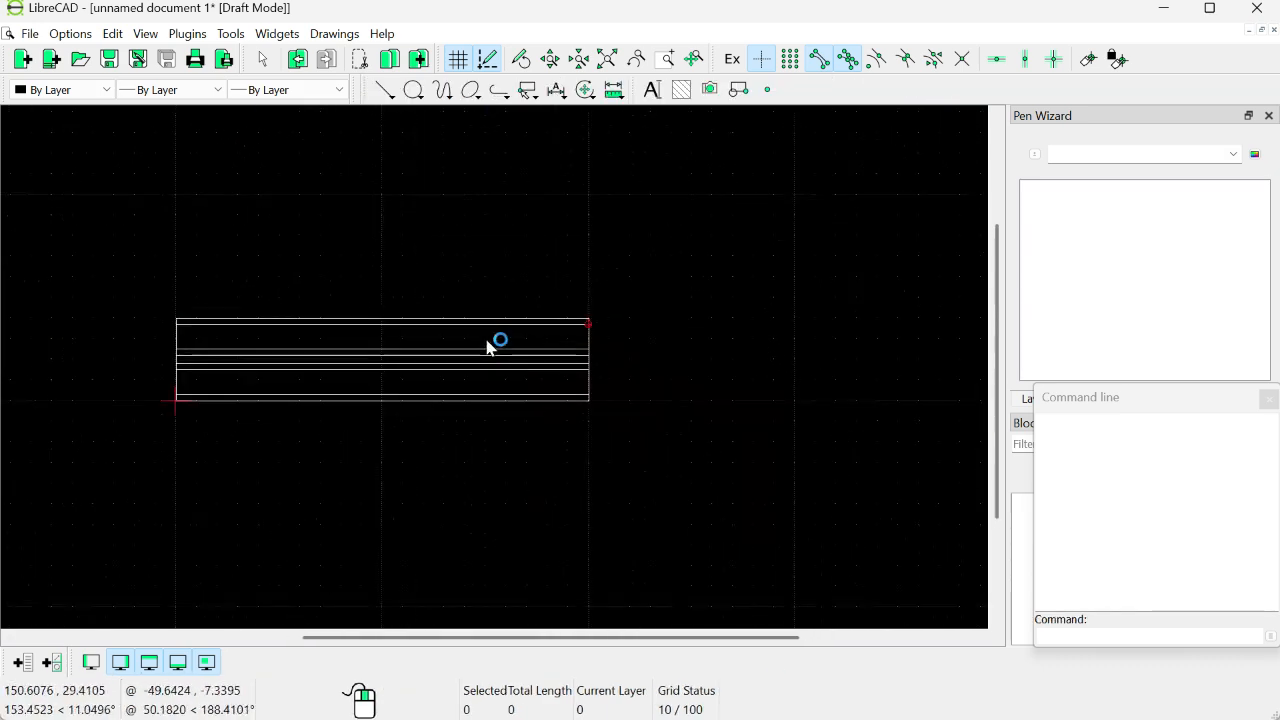
pyautogui.moveTo(319, 332); pyautogui.dragTo(624, 256)
pyautogui.scroll(-1, 624, 256)
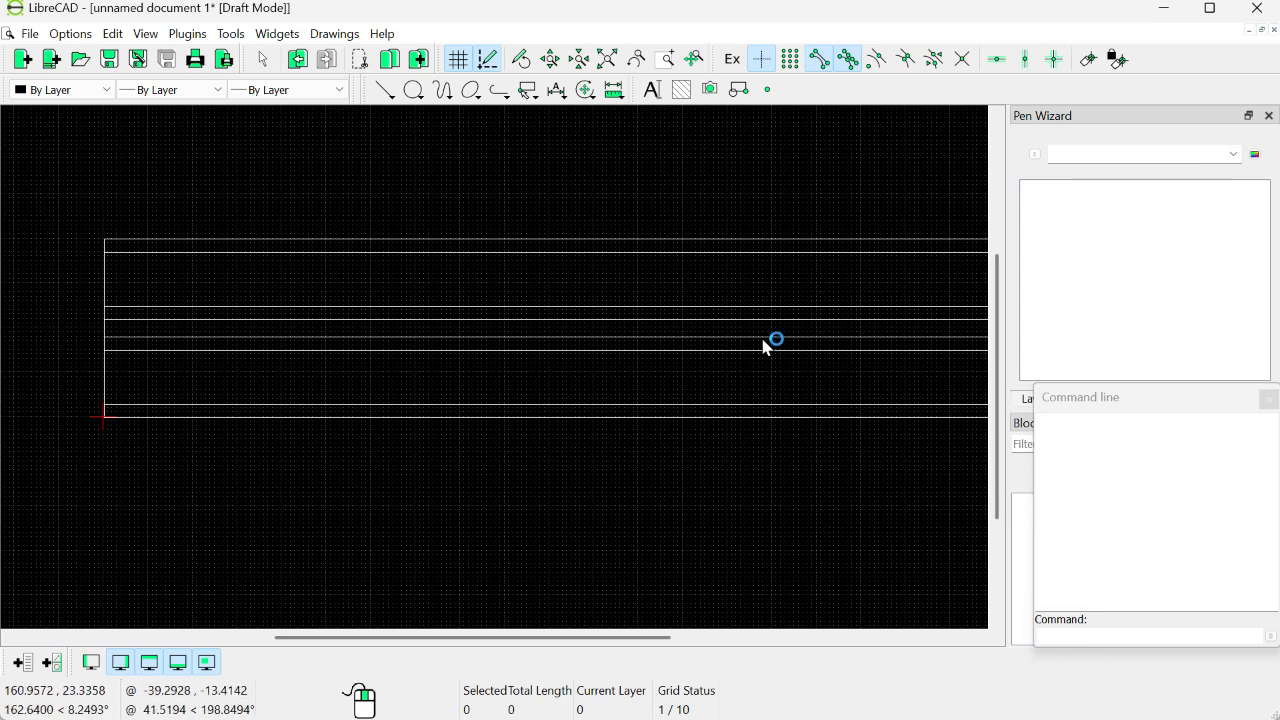
pyautogui.scroll(-2, 728, 331)
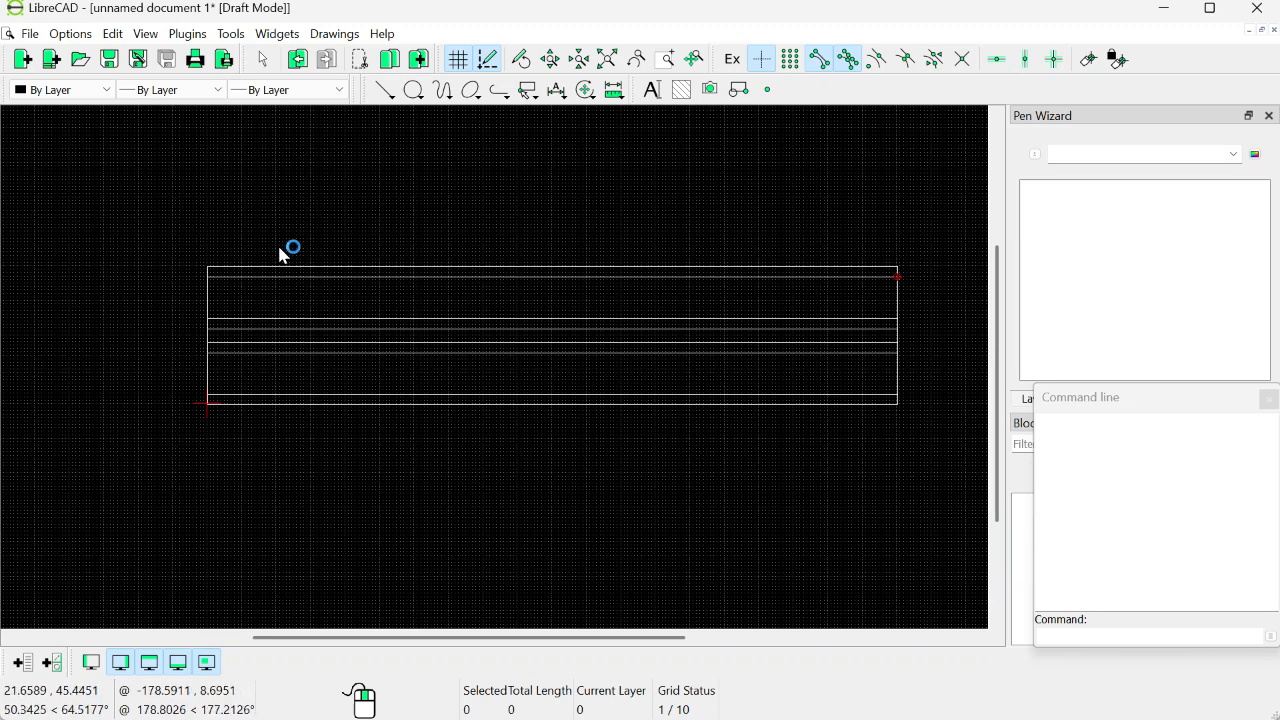
pyautogui.scroll(1, 265, 257)
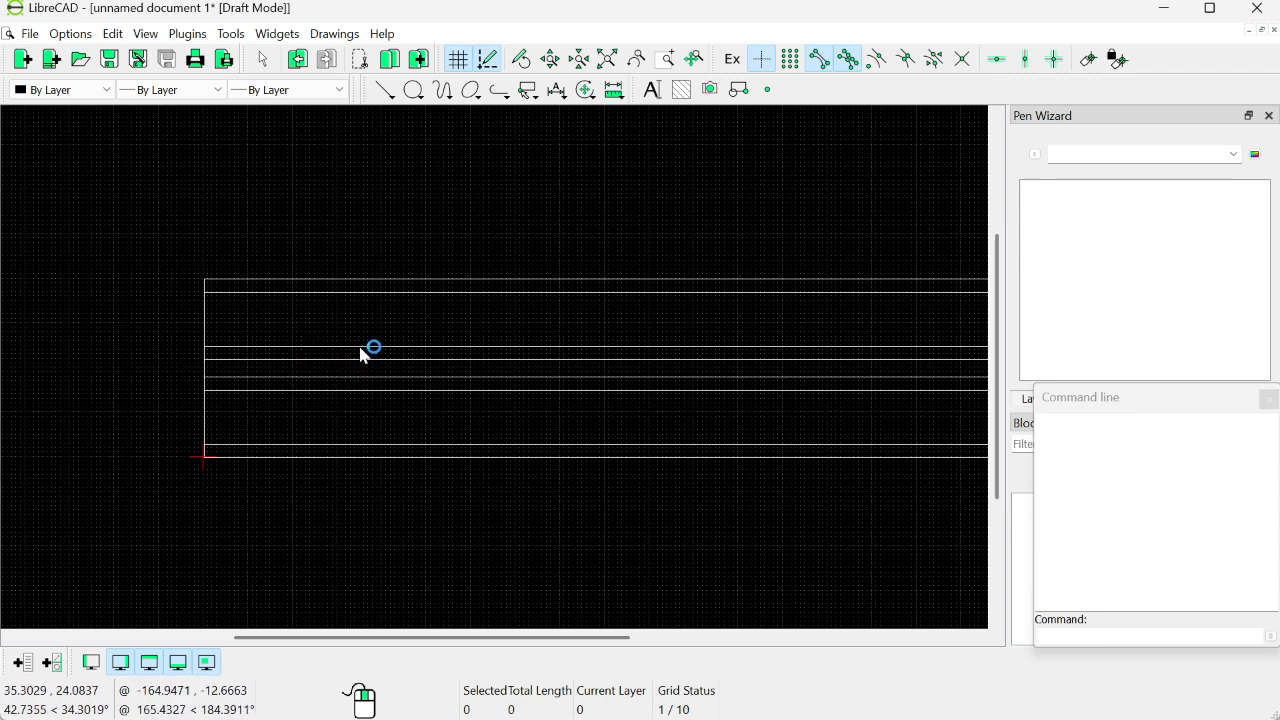
pyautogui.scroll(-1, 612, 403)
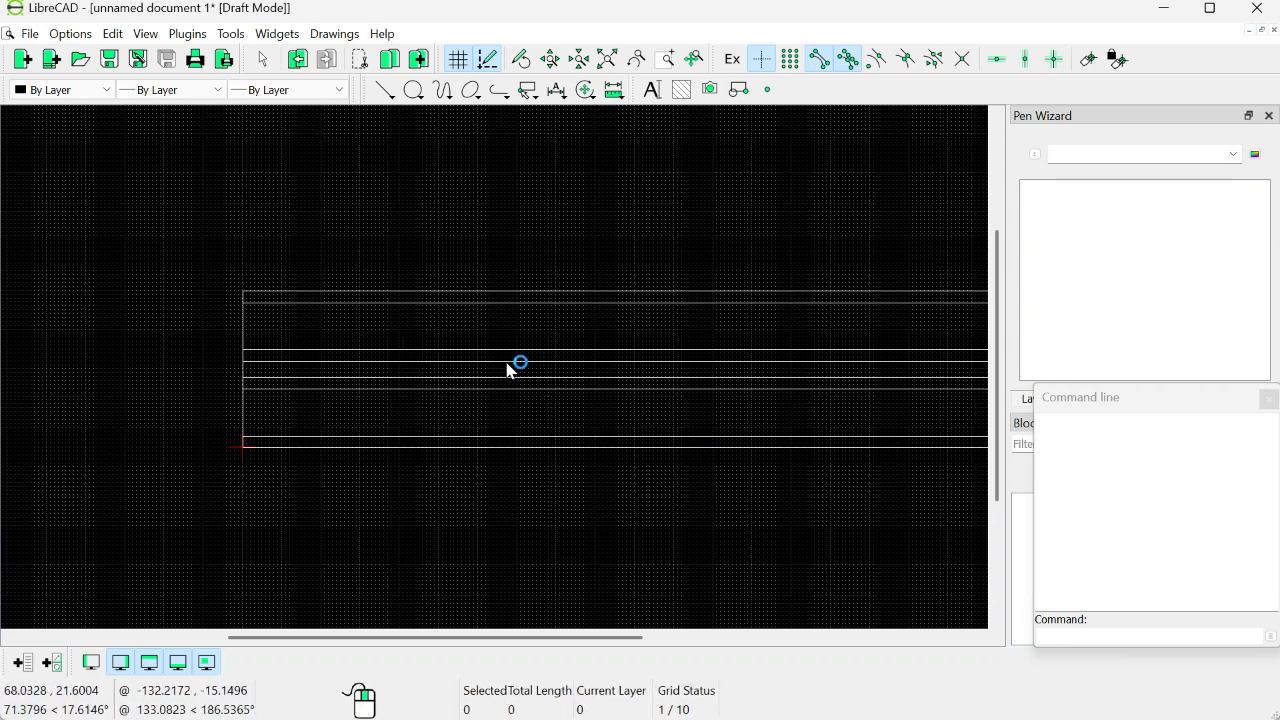
pyautogui.scroll(-2, 574, 337)
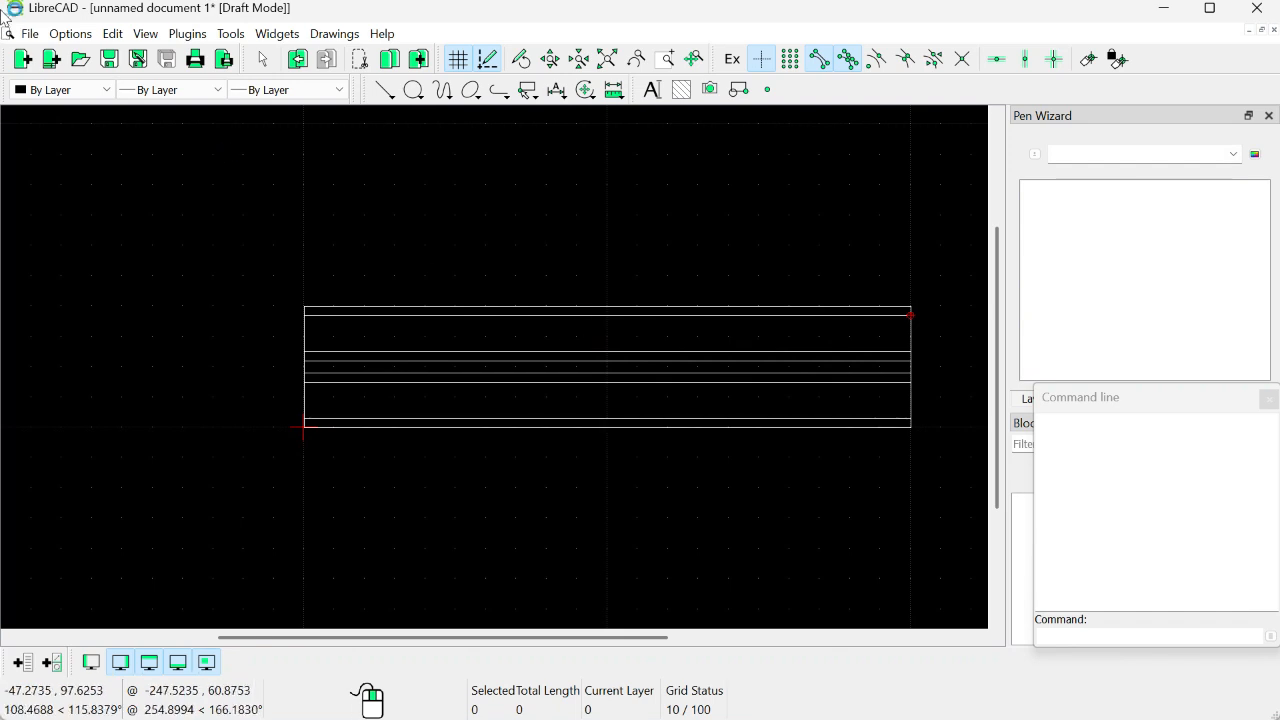
# Step: Save the drawing in the Downloads folder as SERiesinterconnectionmade3 in DXF 2007 format
pyautogui.click(30, 33)
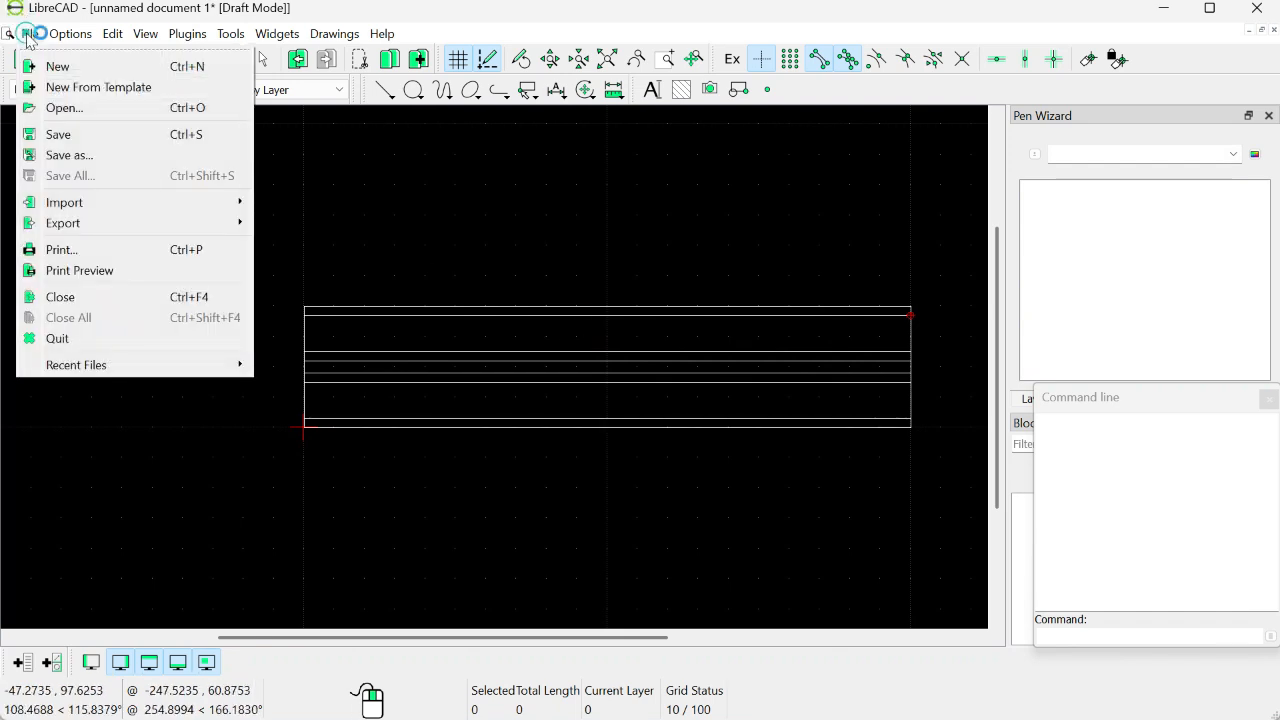
pyautogui.click(65, 157)
pyautogui.write('SERies')
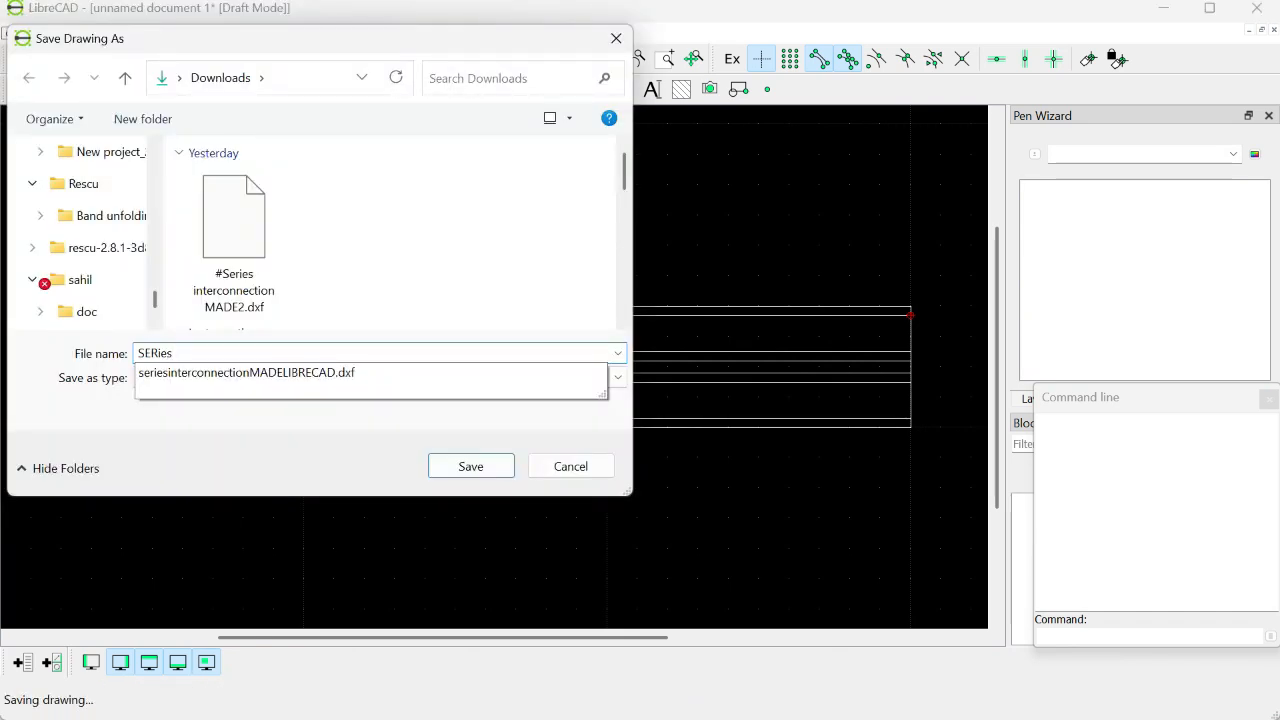
pyautogui.write('interconnectionma')
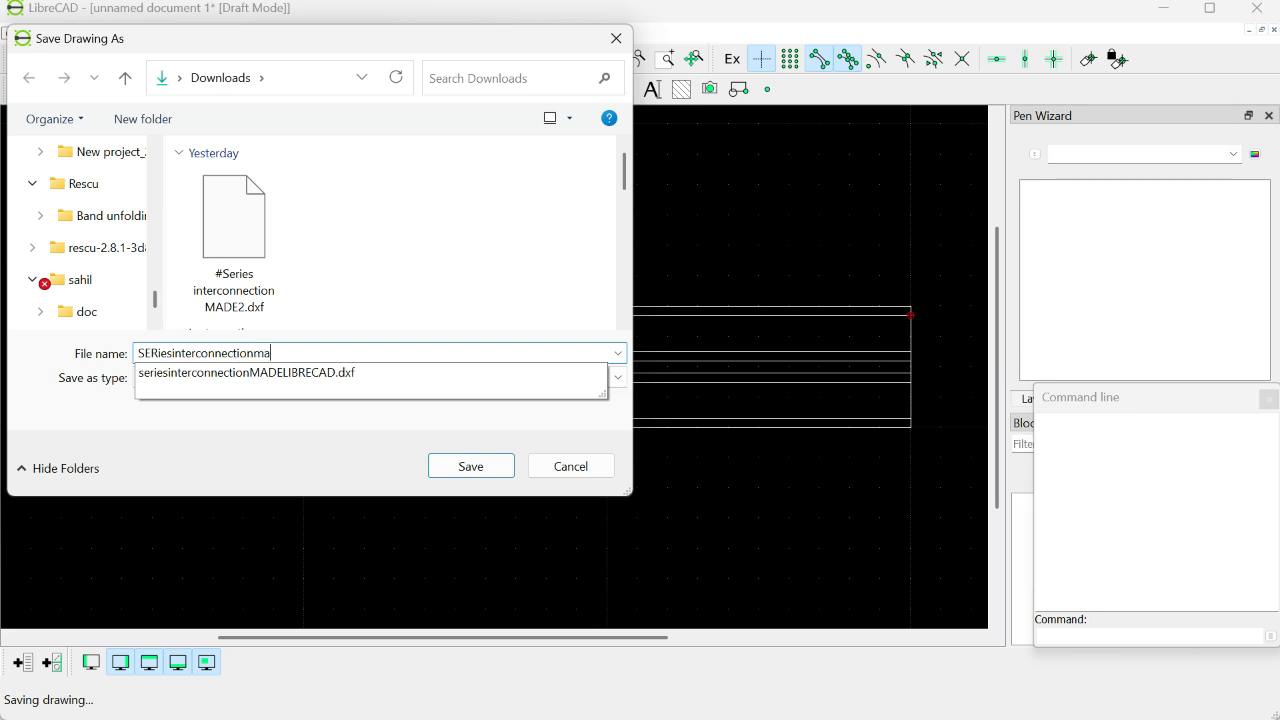
pyautogui.write('de3')
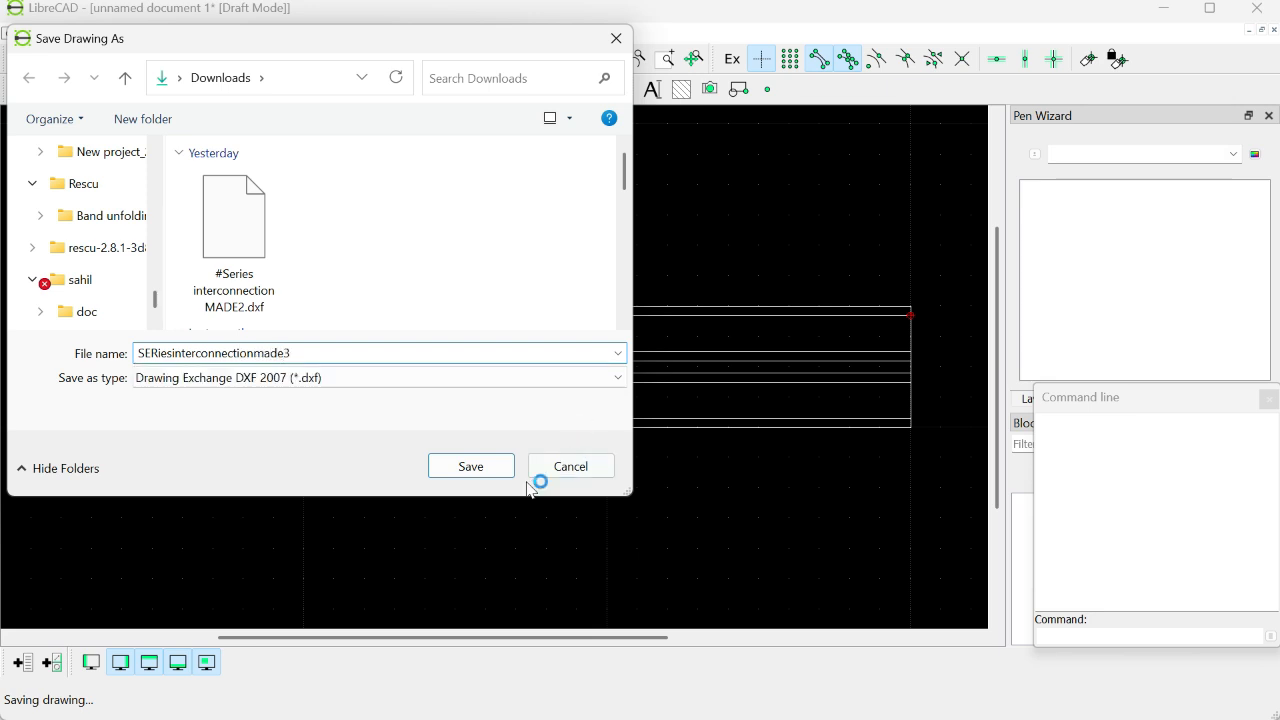
pyautogui.click(492, 468)
# Step: Switch to LAOSS and open the DXF file import in the geometry import tool
pyautogui.hotkey('alt', 'Tab')
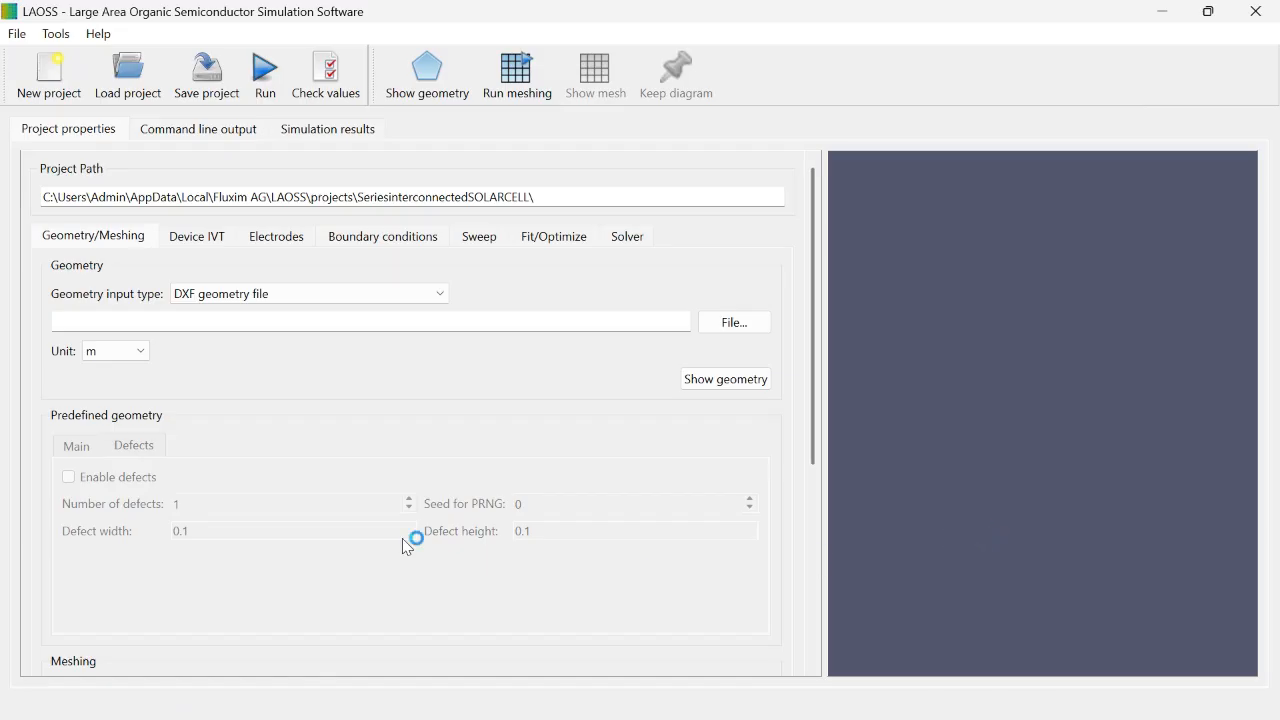
pyautogui.click(20, 36)
pyautogui.click(66, 148)
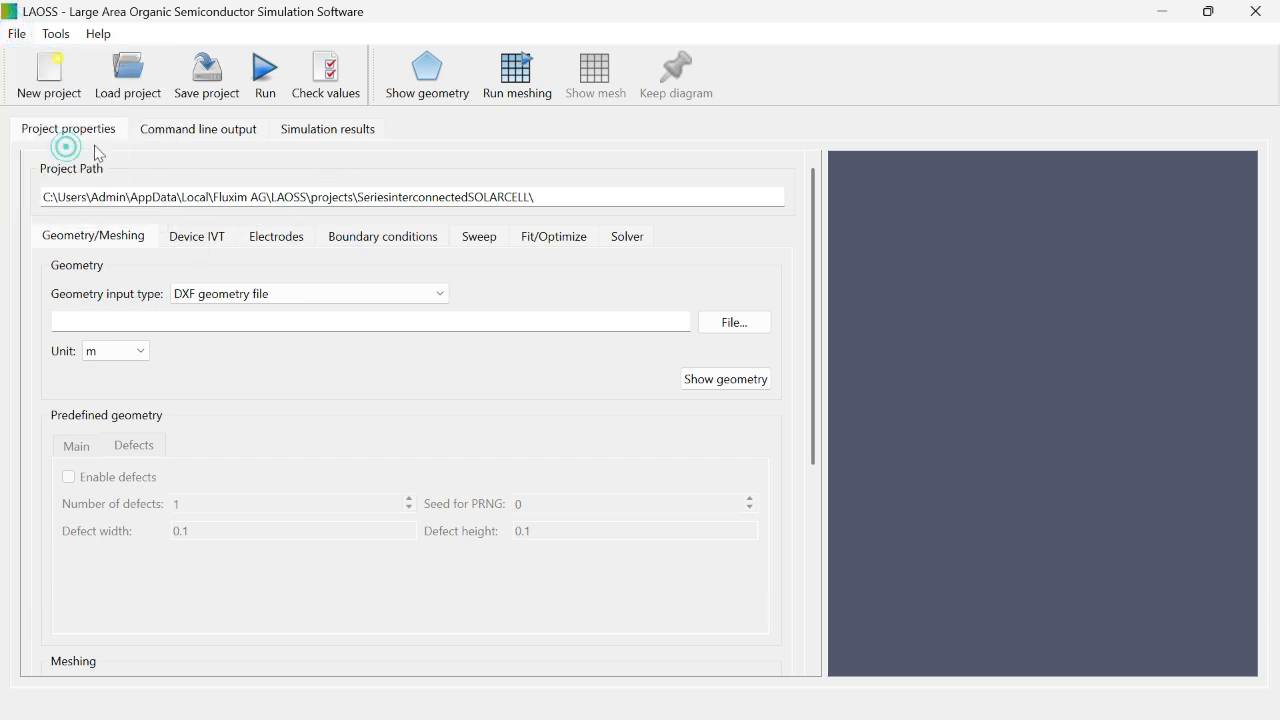
pyautogui.click(931, 376)
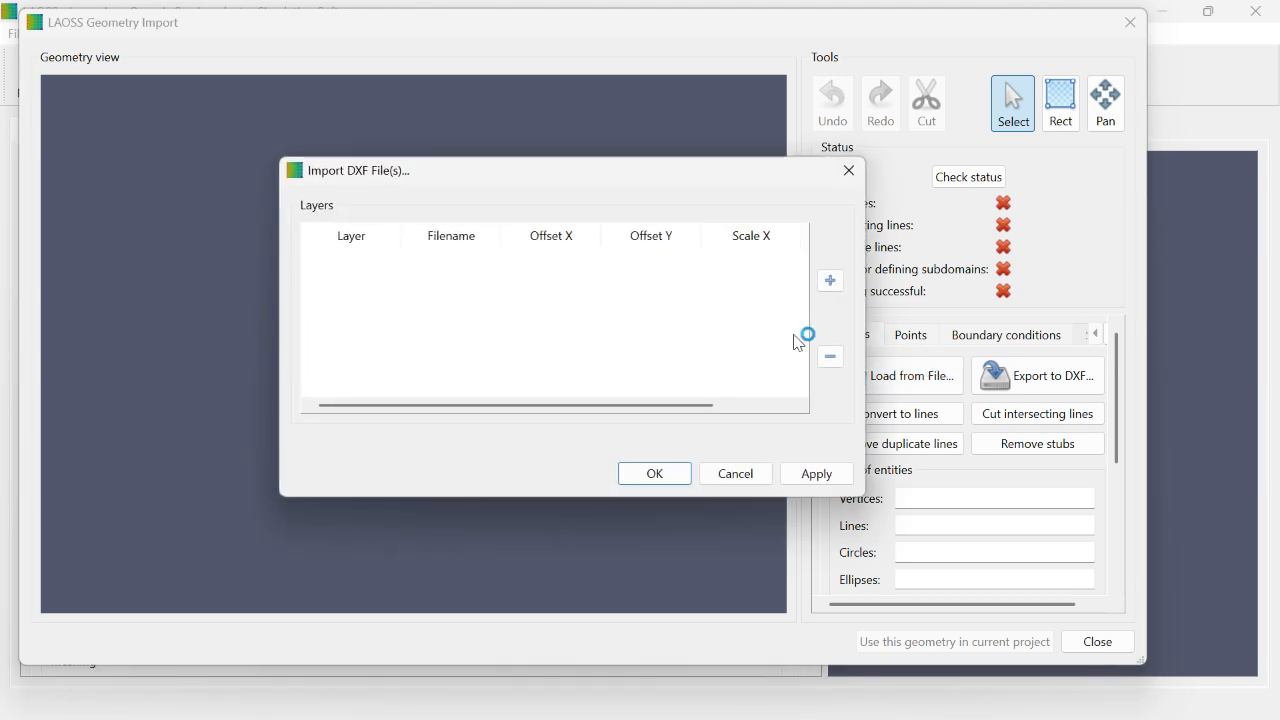
# Step: Add SERiesinterconnectionmade3.dxf from the Downloads folder as the Top electrode layer and import it
pyautogui.click(830, 285)
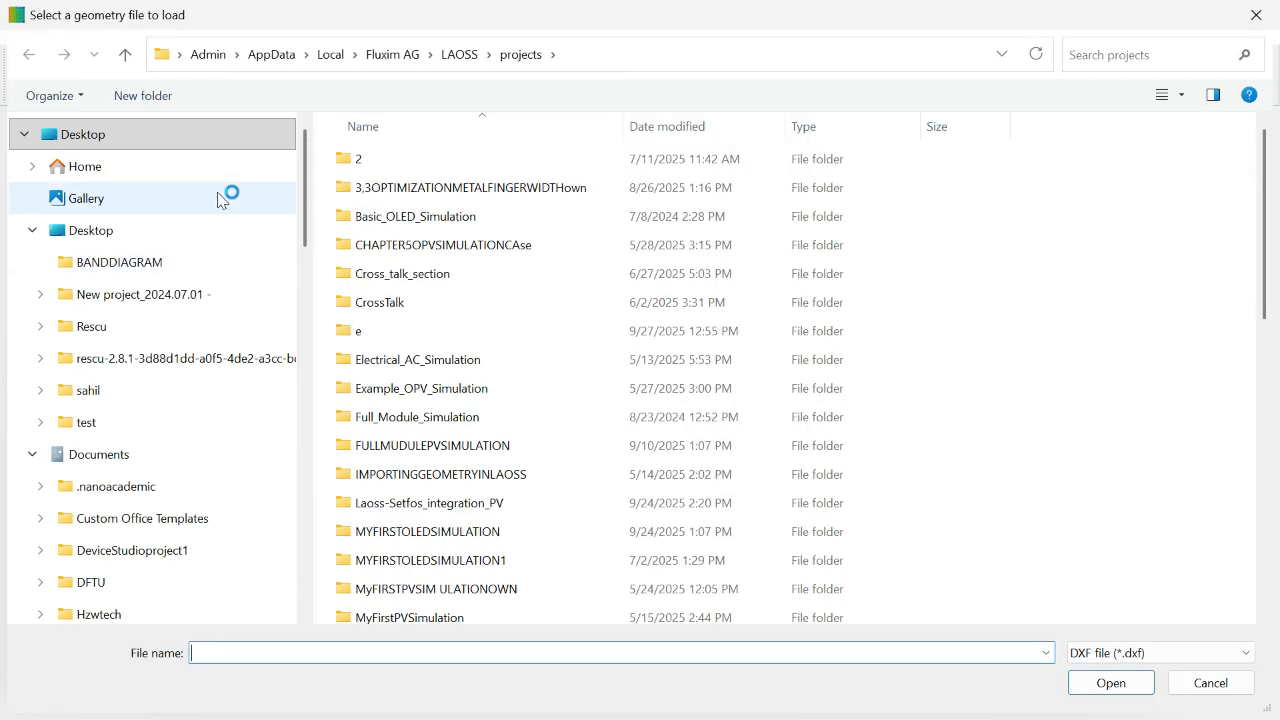
pyautogui.scroll(-10, 160, 358)
pyautogui.click(140, 416)
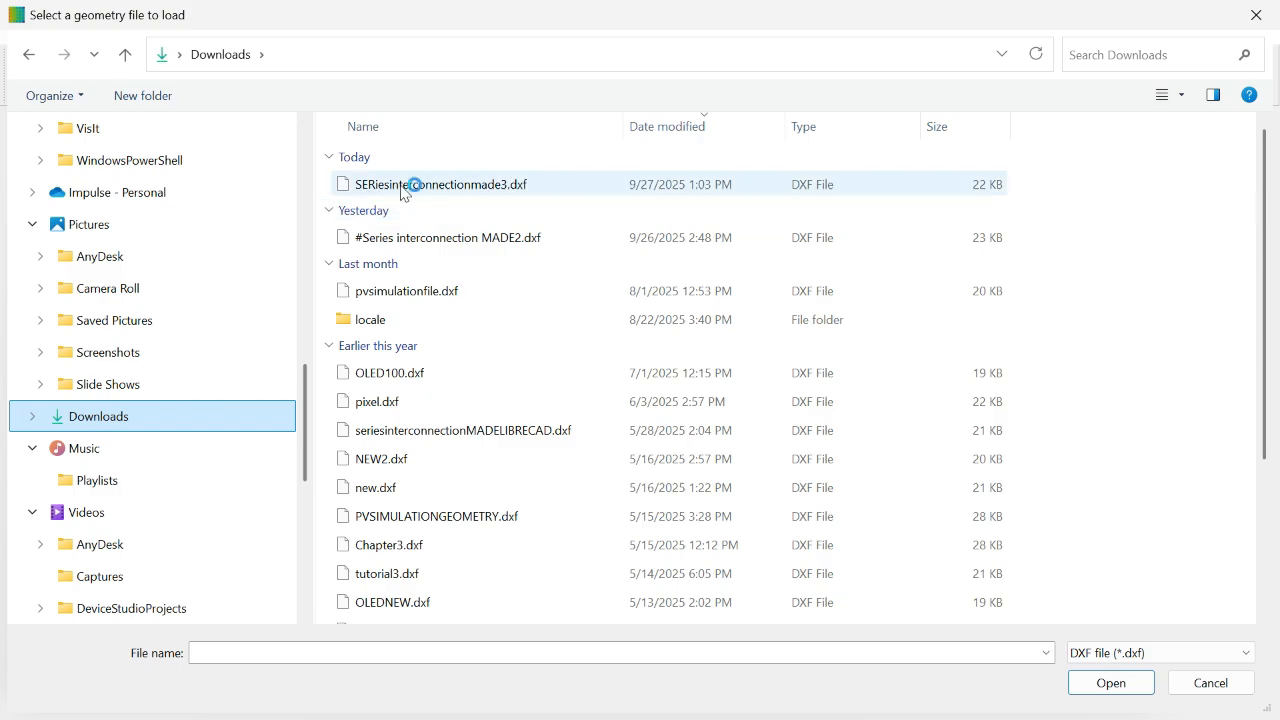
pyautogui.click(405, 186)
pyautogui.click(1129, 686)
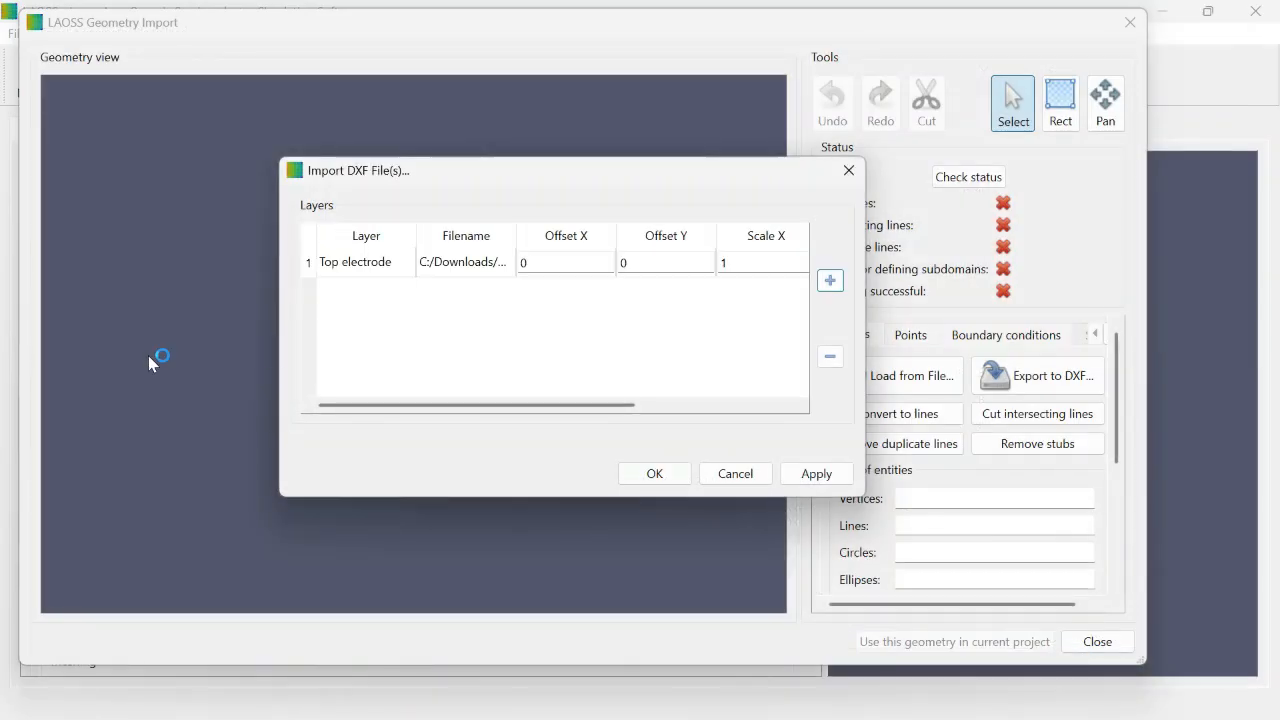
pyautogui.click(816, 474)
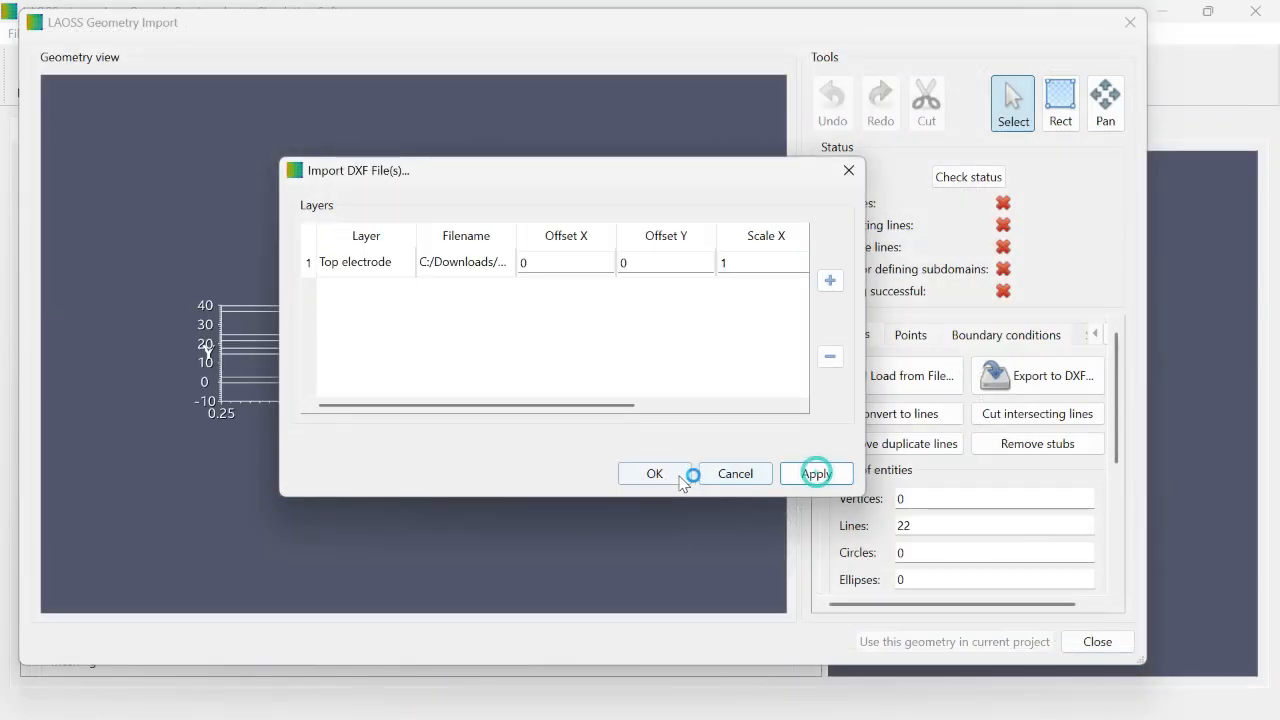
pyautogui.click(656, 473)
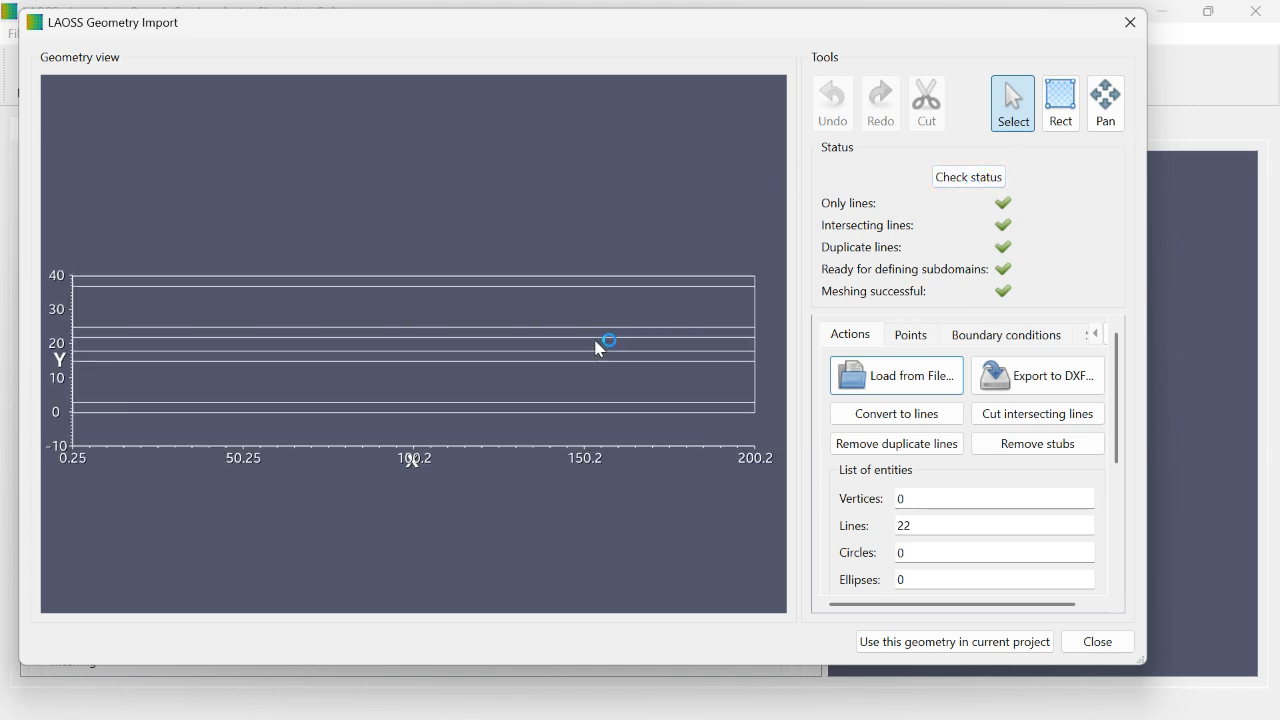
# Step: Create a boundary condition named EDGE1 on the lowest horizontal line of the imported geometry
pyautogui.click(912, 334)
pyautogui.click(994, 342)
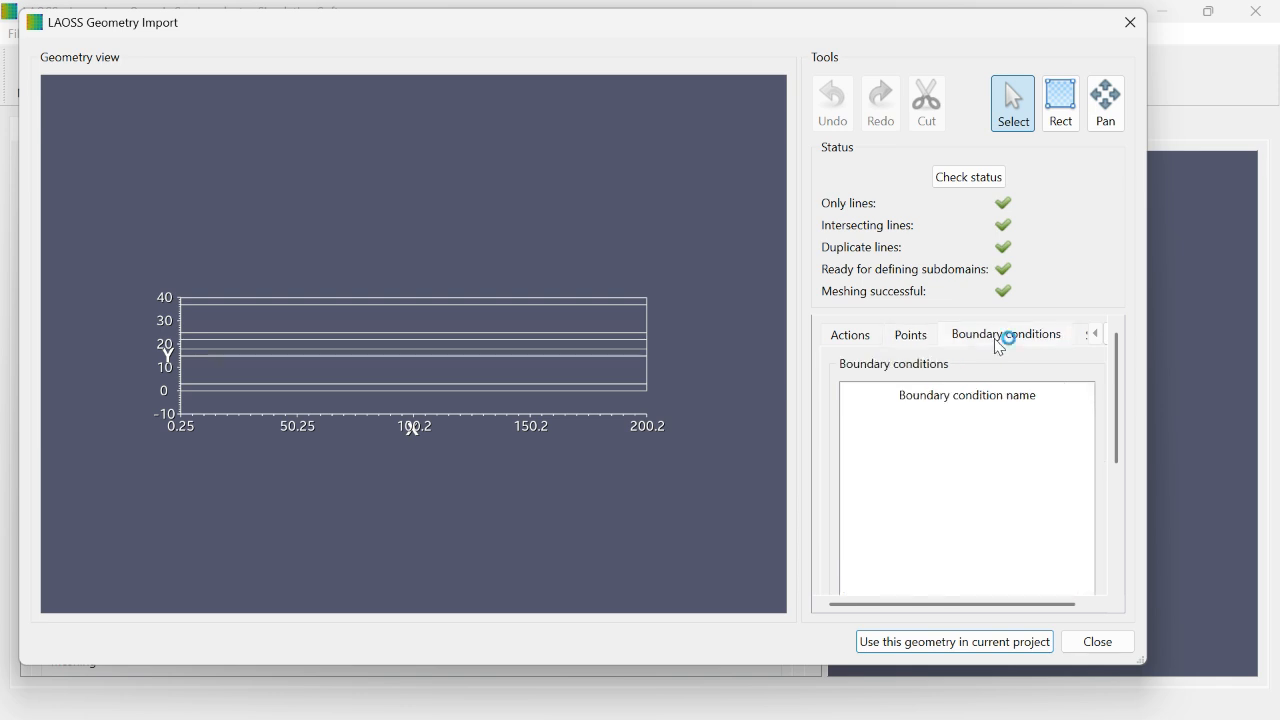
pyautogui.click(1086, 336)
pyautogui.click(963, 337)
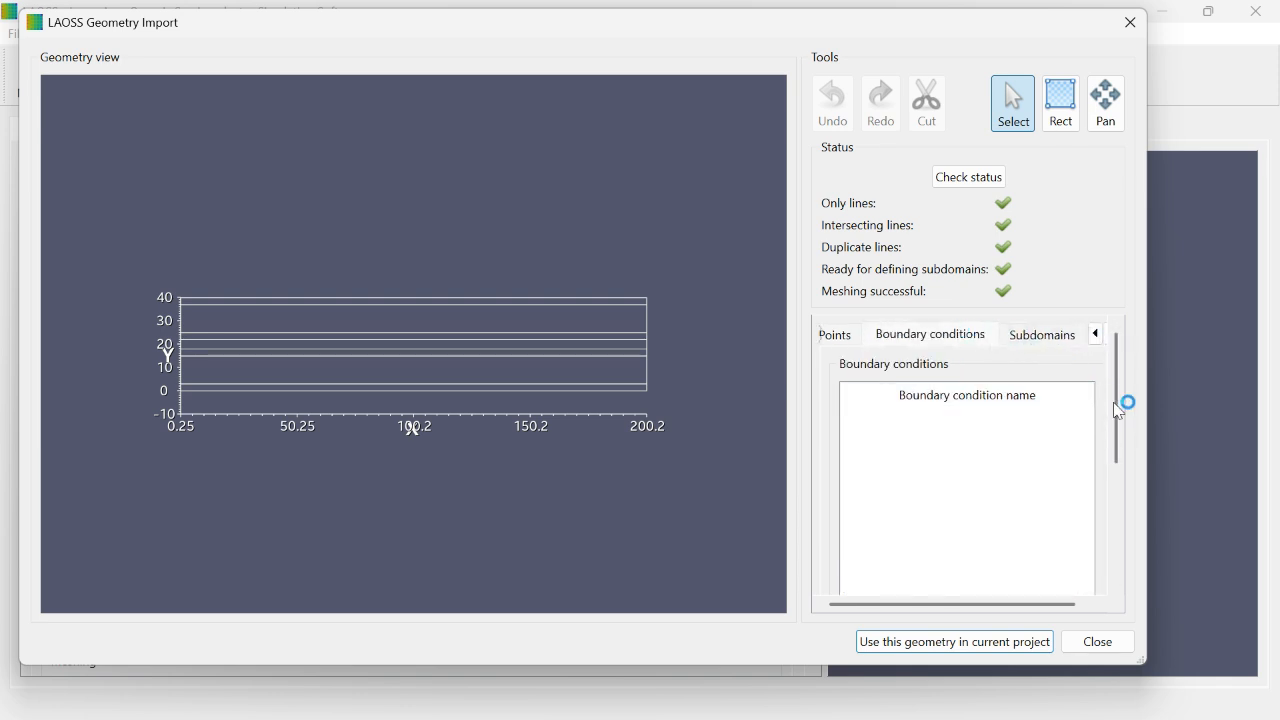
pyautogui.moveTo(1123, 403); pyautogui.dragTo(1123, 557)
pyautogui.click(925, 537)
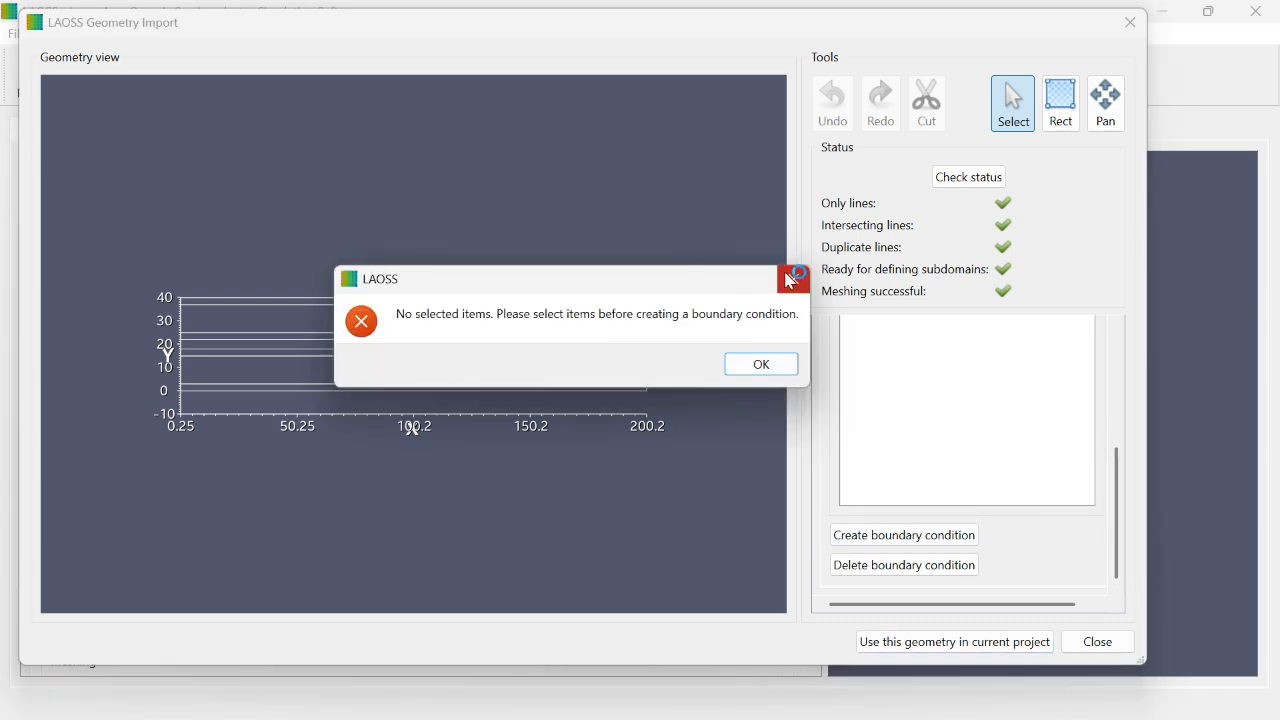
pyautogui.click(796, 280)
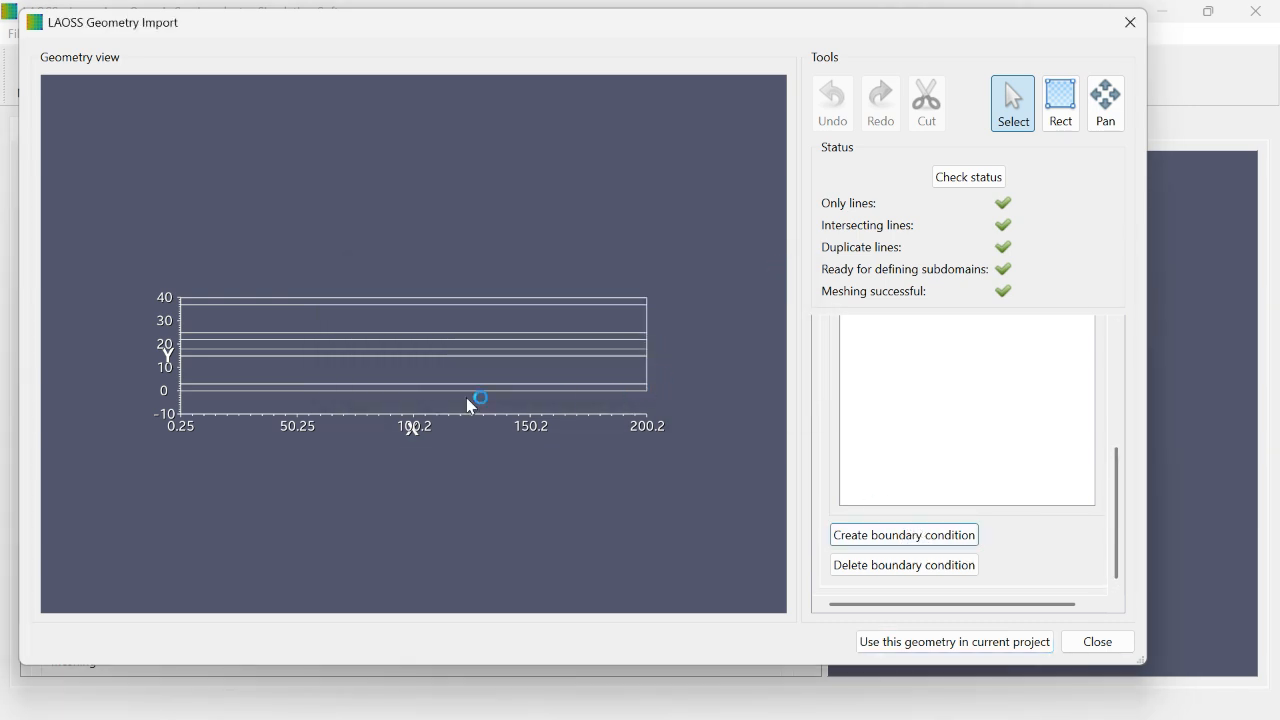
pyautogui.click(400, 389)
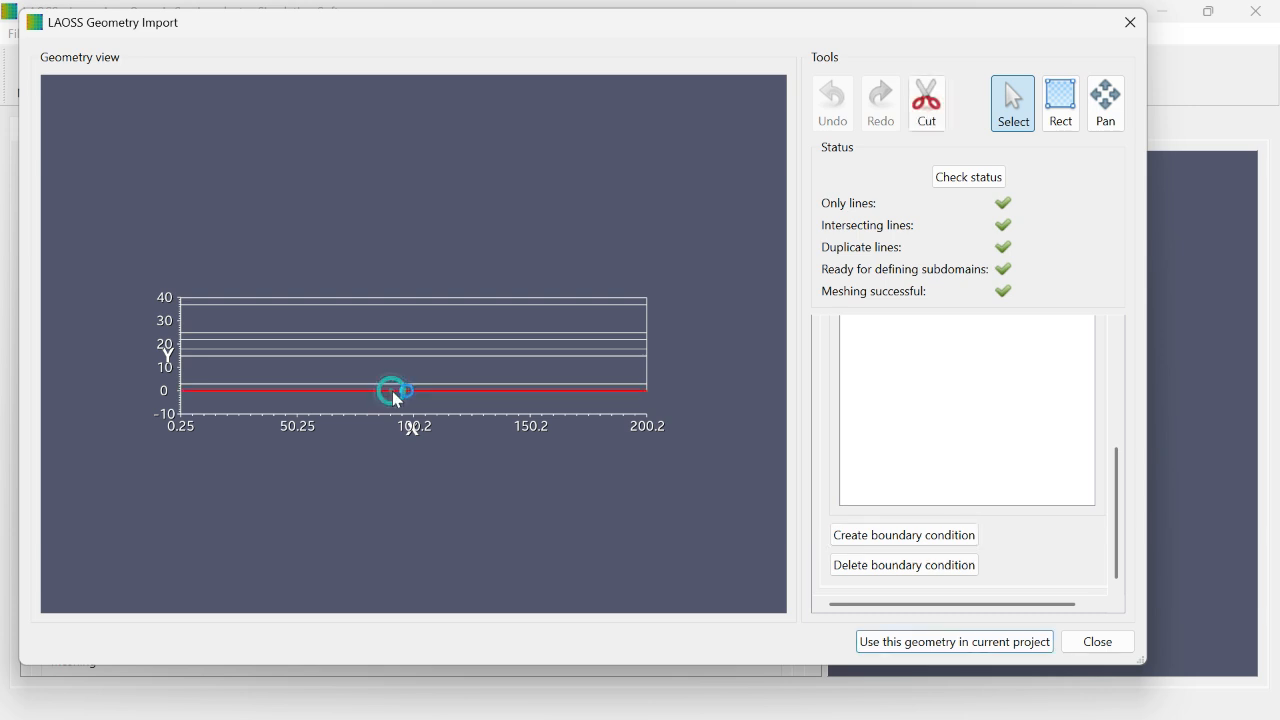
pyautogui.click(900, 463)
pyautogui.click(908, 536)
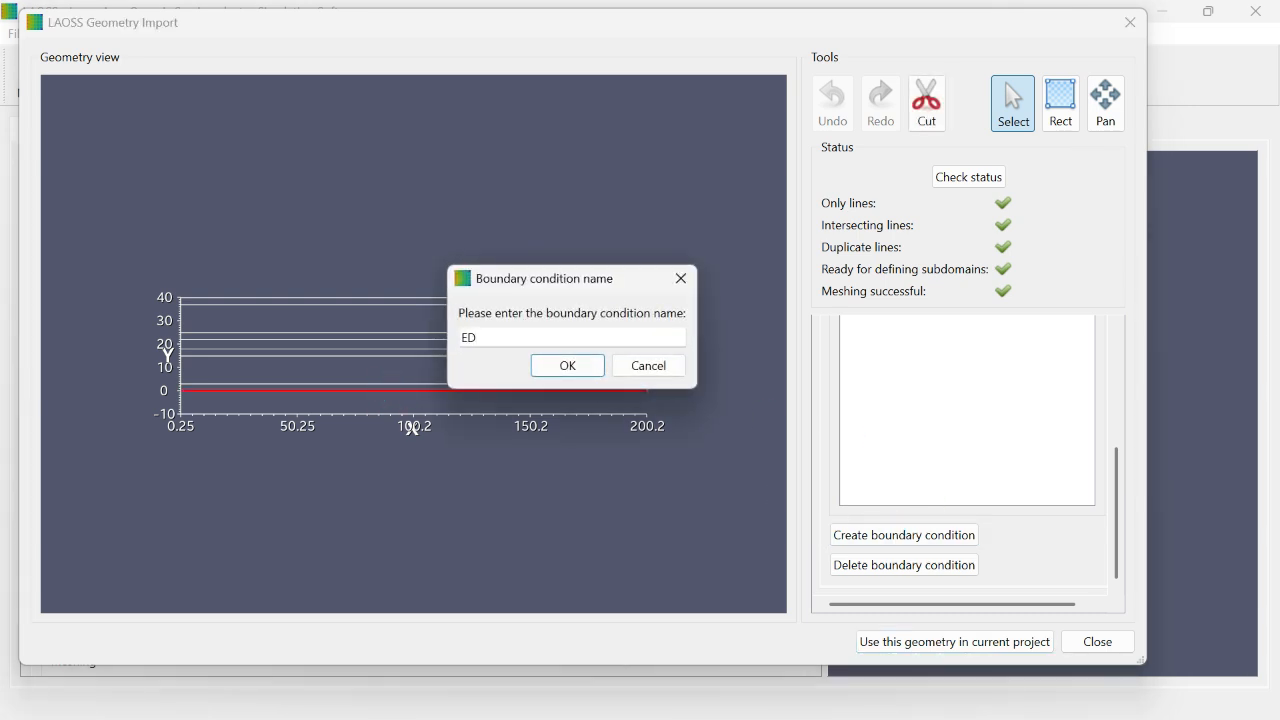
pyautogui.write('EDGe1')
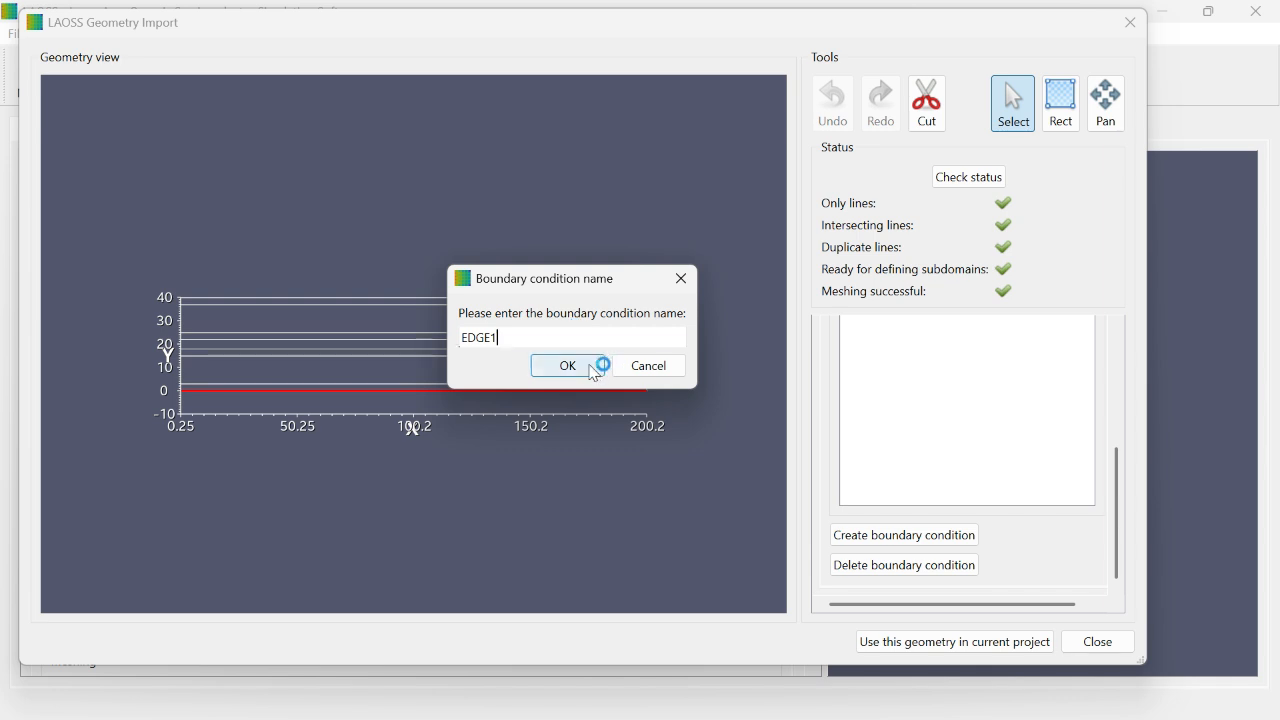
pyautogui.click(592, 364)
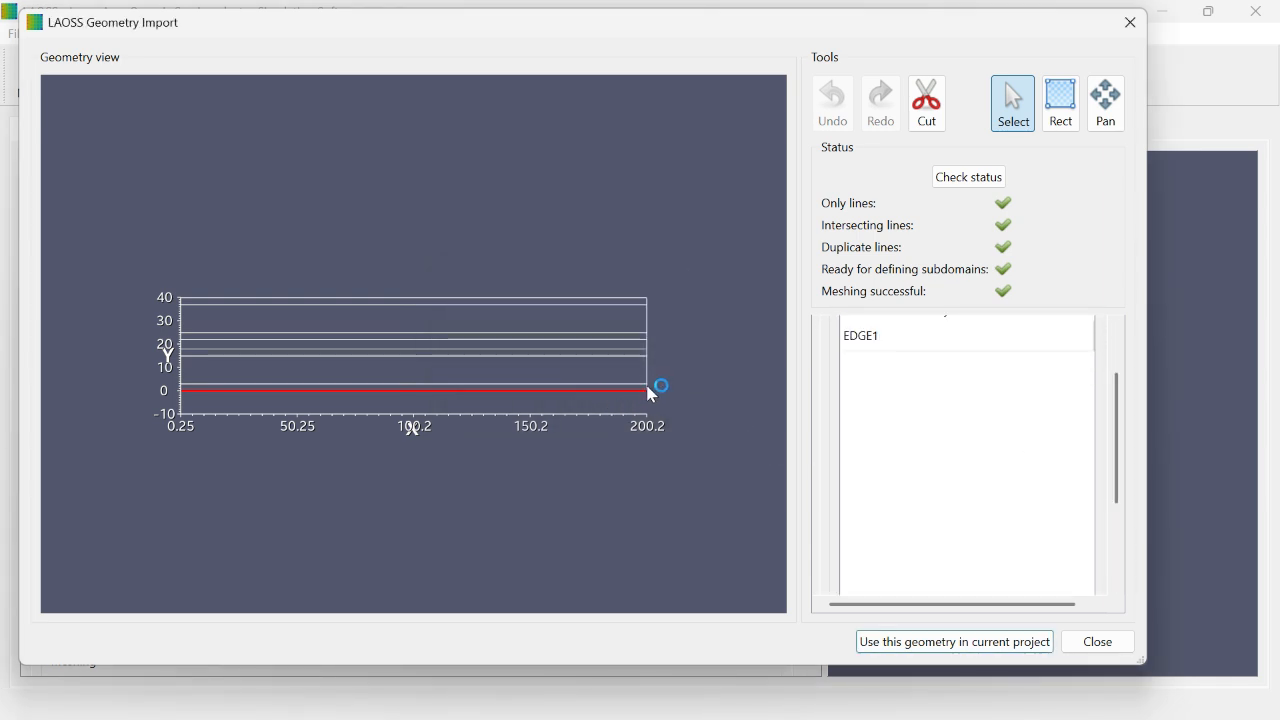
# Step: Create a boundary condition named Edge2 from all vertical segments of the geometry's right edge
pyautogui.scroll(3, 652, 386)
pyautogui.click(591, 404)
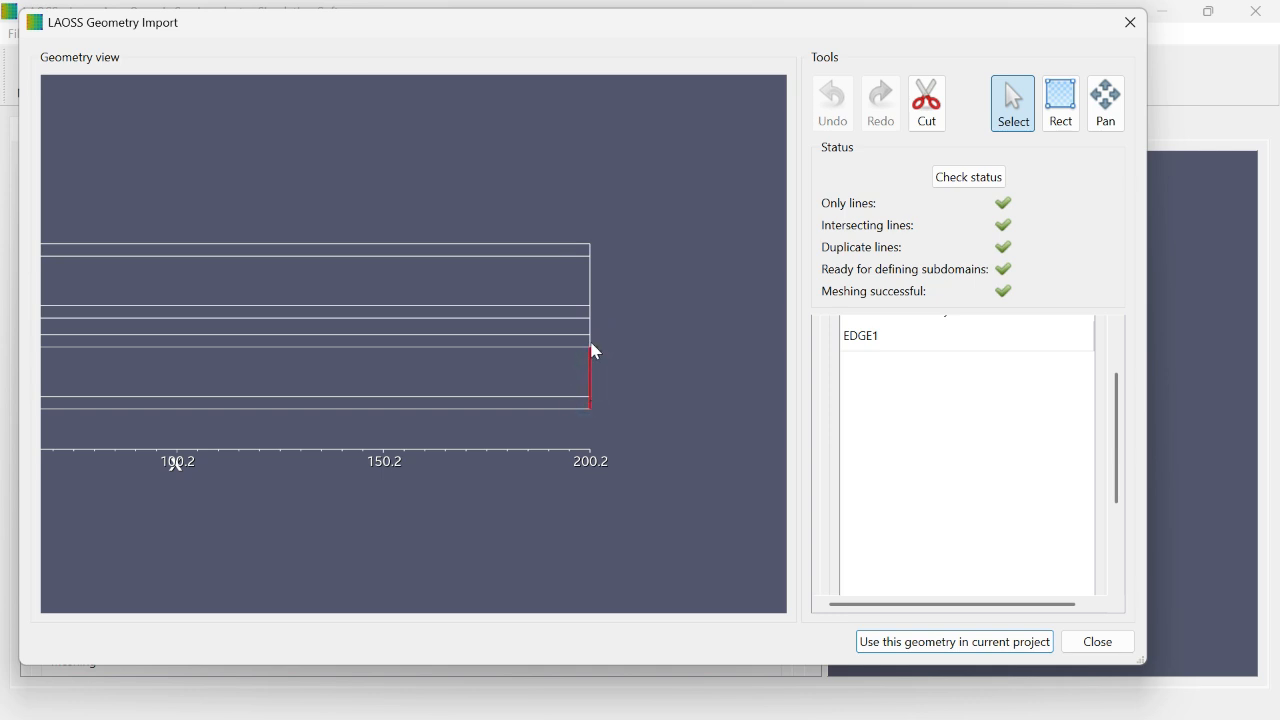
pyautogui.click(589, 343)
pyautogui.scroll(-2, 955, 530)
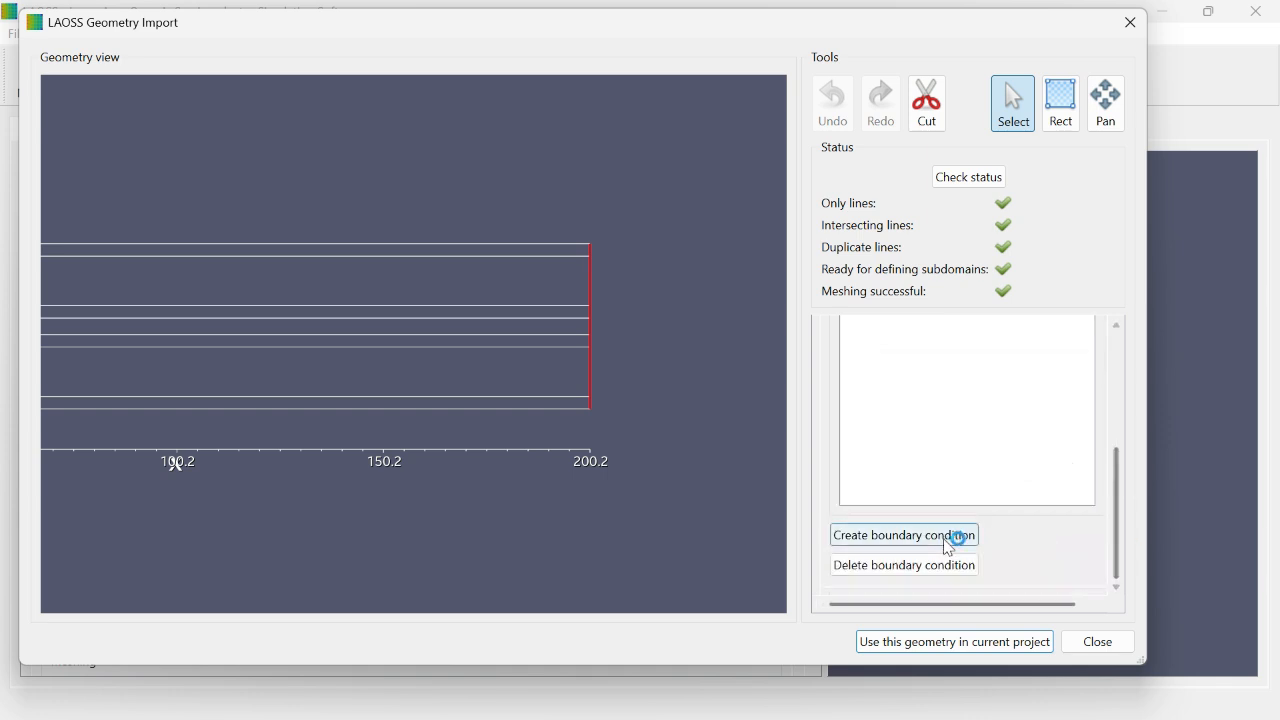
pyautogui.click(950, 540)
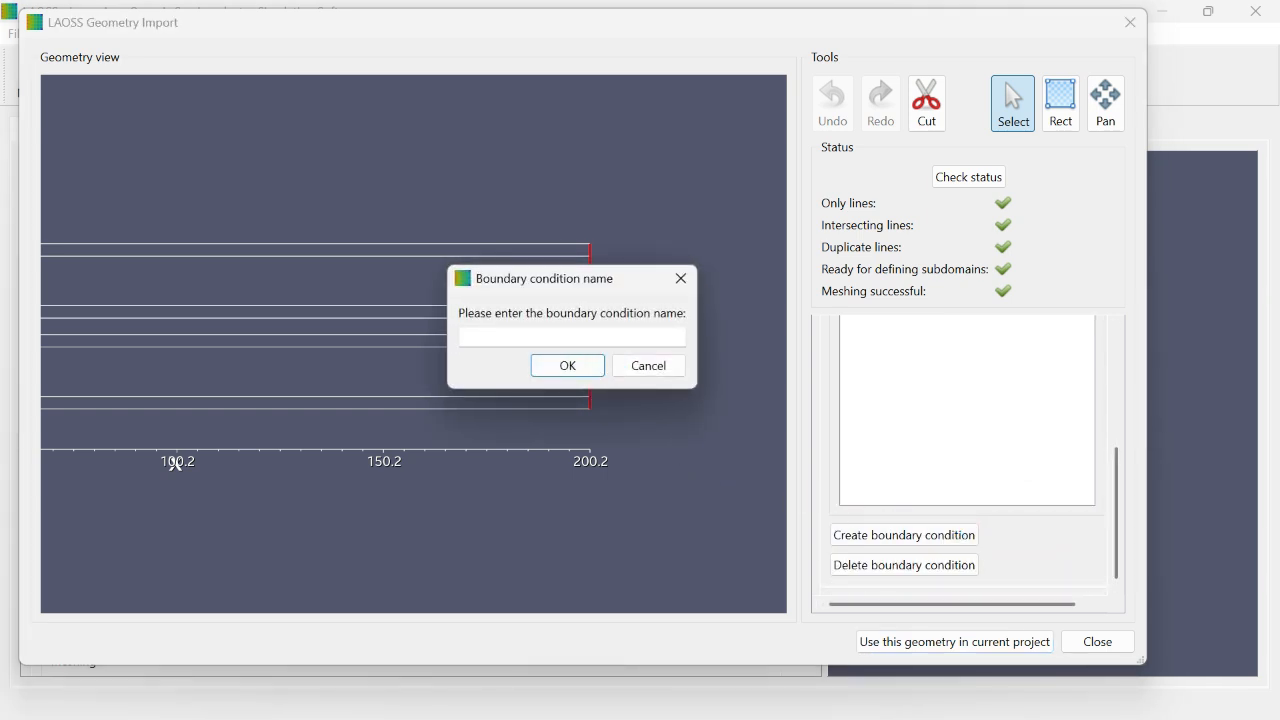
pyautogui.write('Edge2')
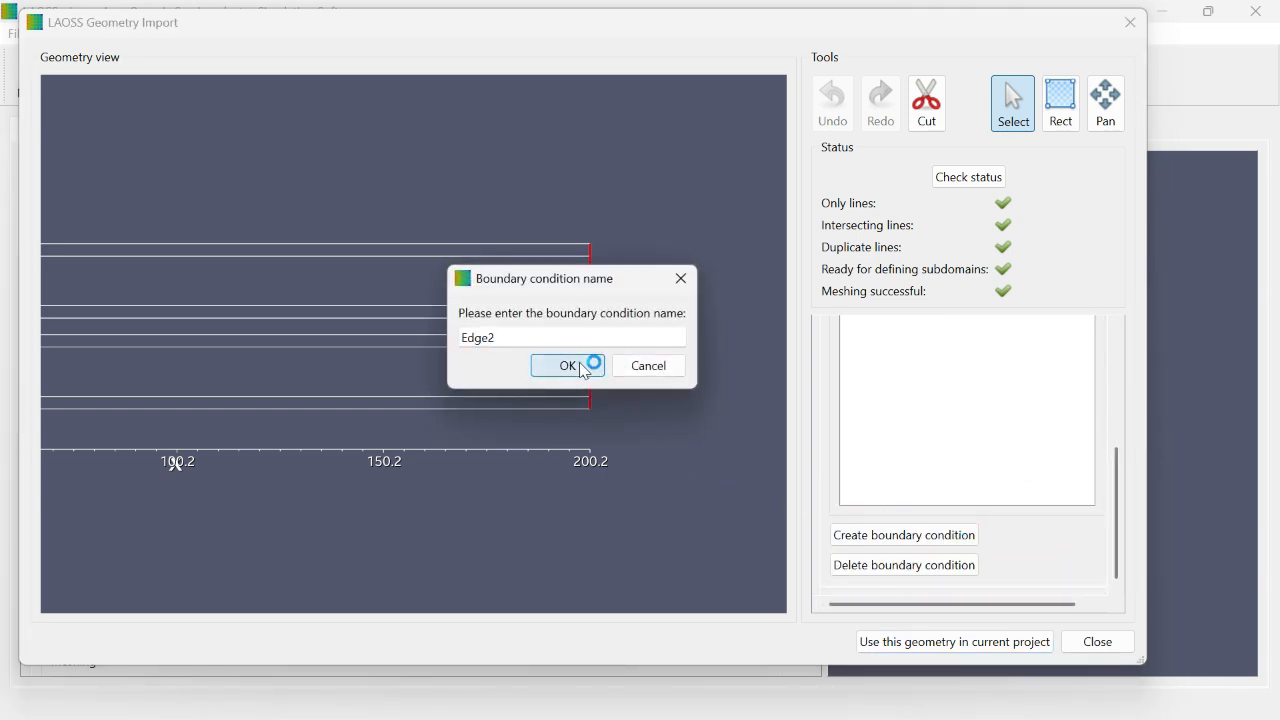
pyautogui.click(580, 365)
# Step: Create a boundary condition named Edge3 on the topmost horizontal line of the geometry
pyautogui.click(551, 243)
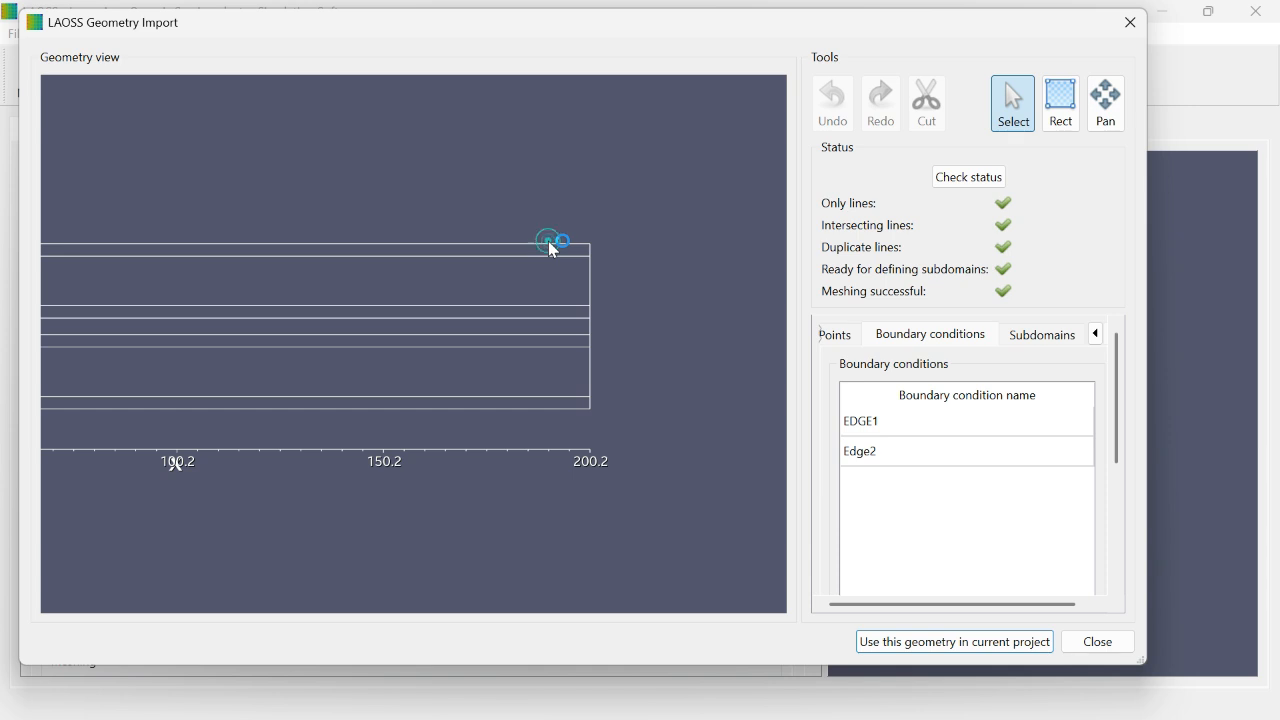
pyautogui.click(555, 245)
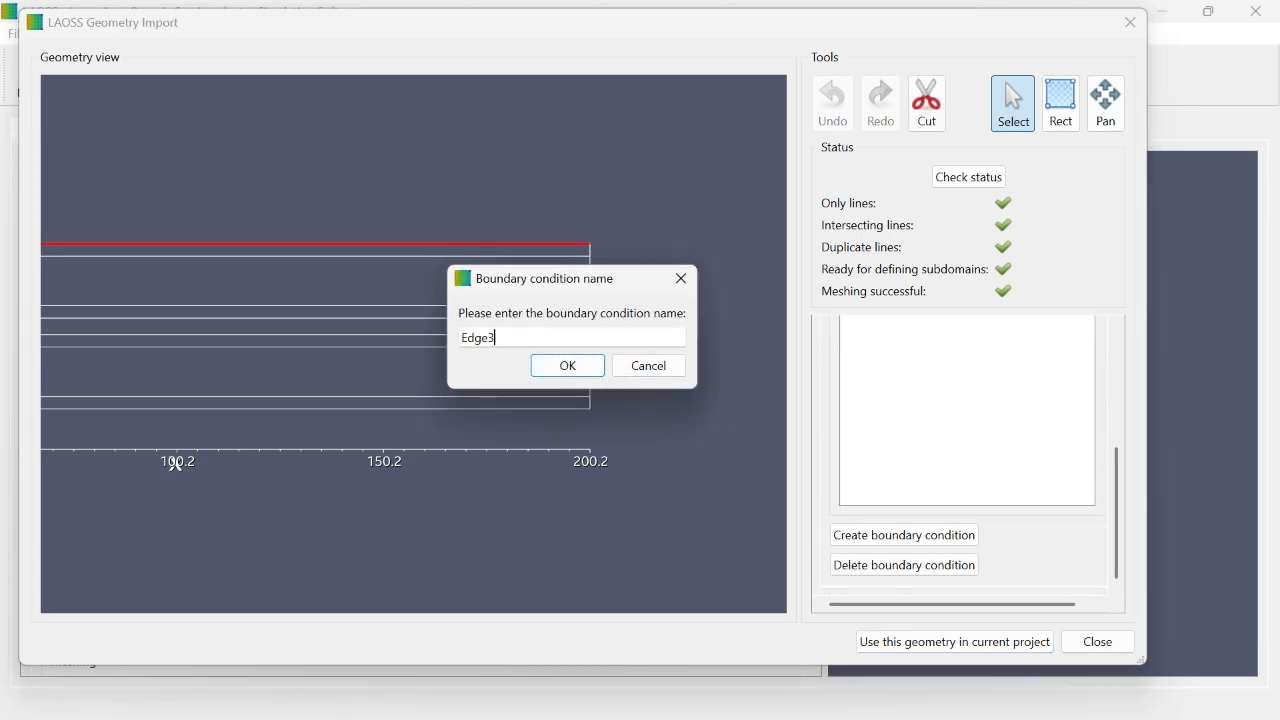
pyautogui.click(571, 366)
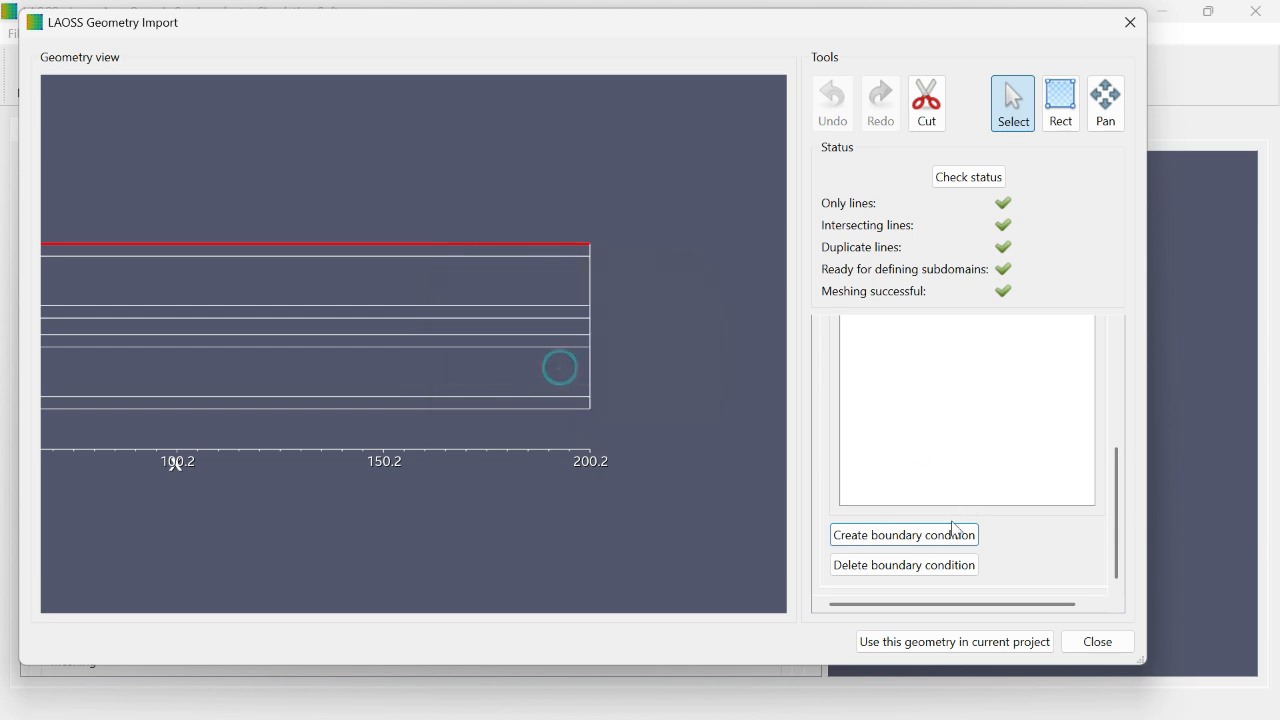
# Step: Create a boundary condition named Edge4 from all vertical segments of the geometry's left edge
pyautogui.moveTo(303, 344); pyautogui.dragTo(538, 367)
pyautogui.scroll(7, 400, 328)
pyautogui.click(174, 265)
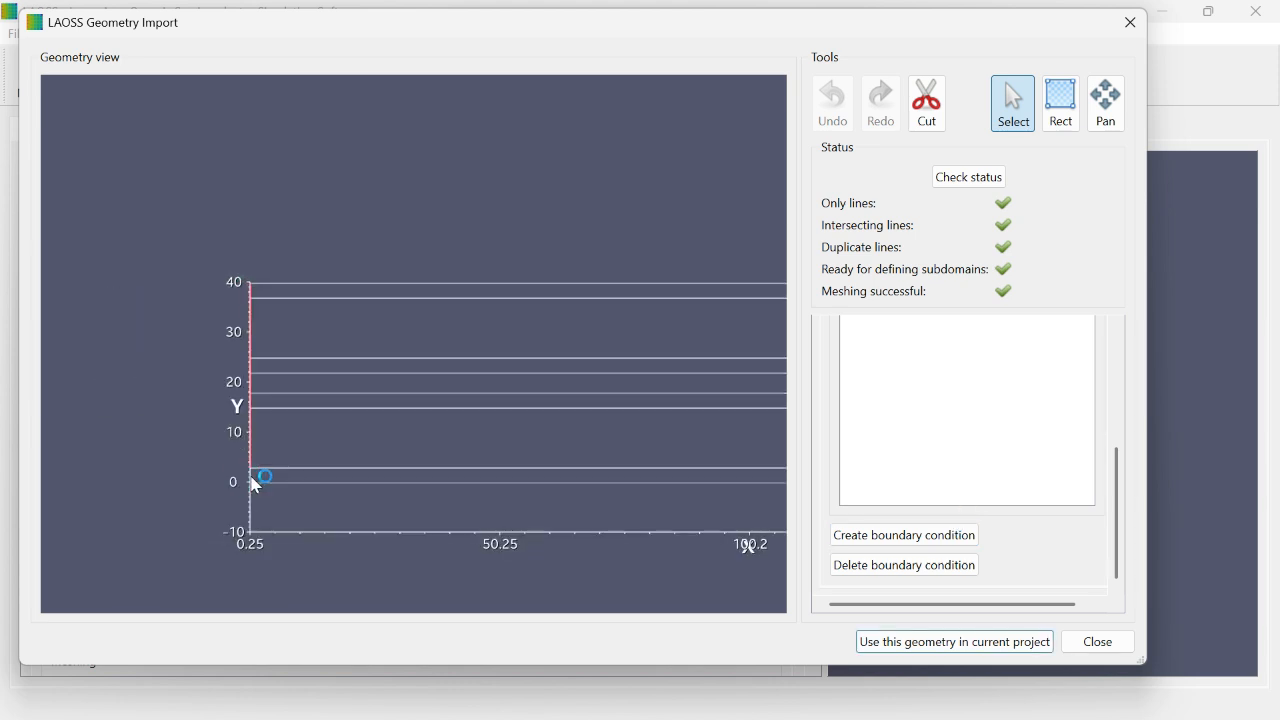
pyautogui.click(250, 476)
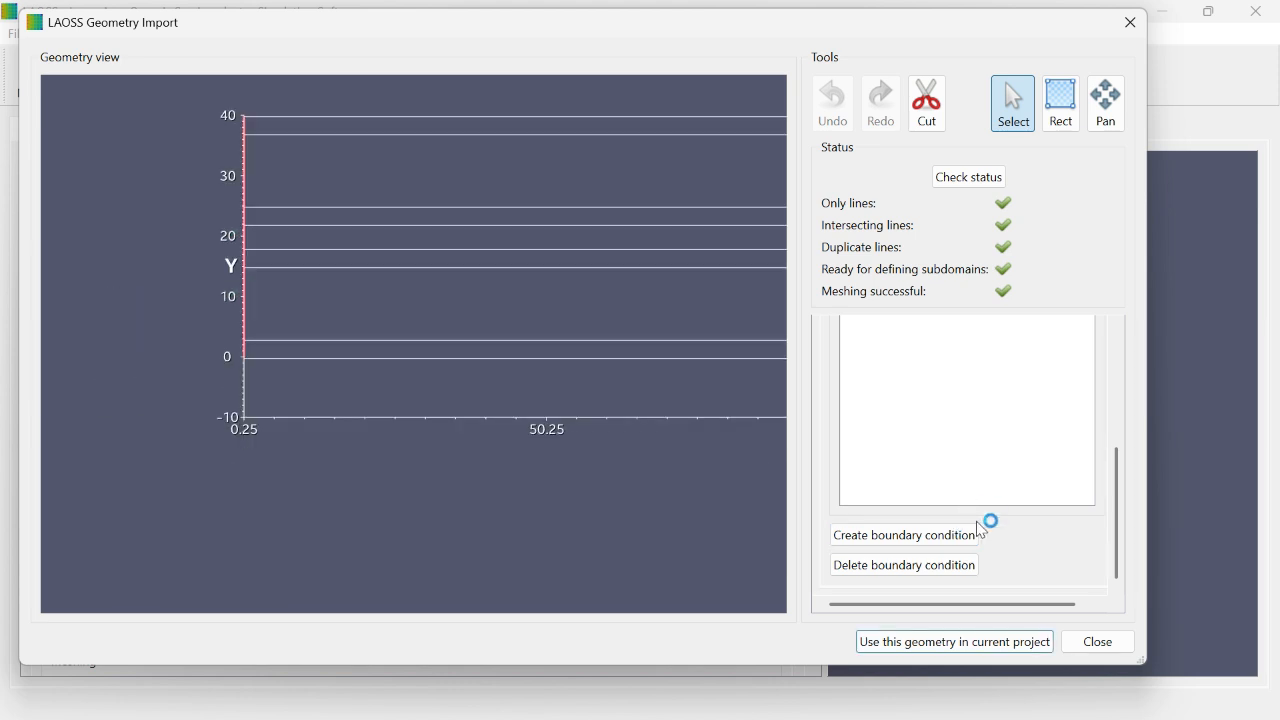
pyautogui.click(923, 535)
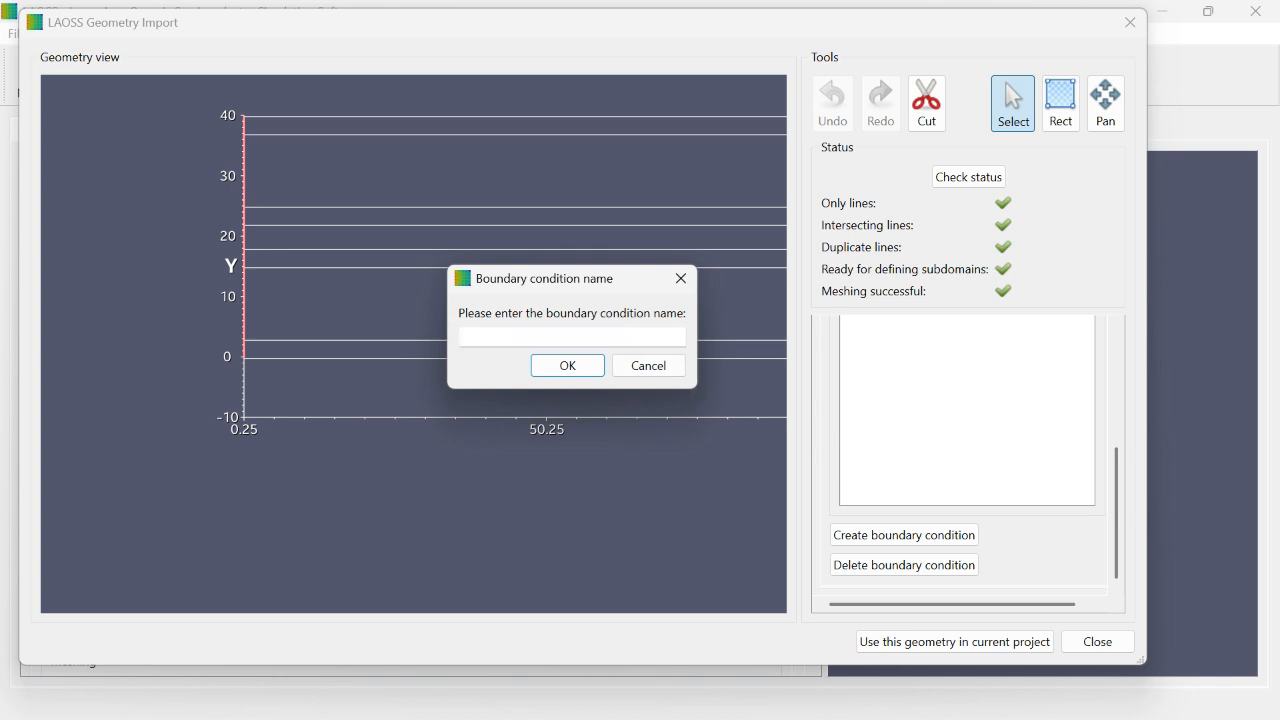
pyautogui.click(517, 338)
pyautogui.write('Edge4')
pyautogui.click(568, 366)
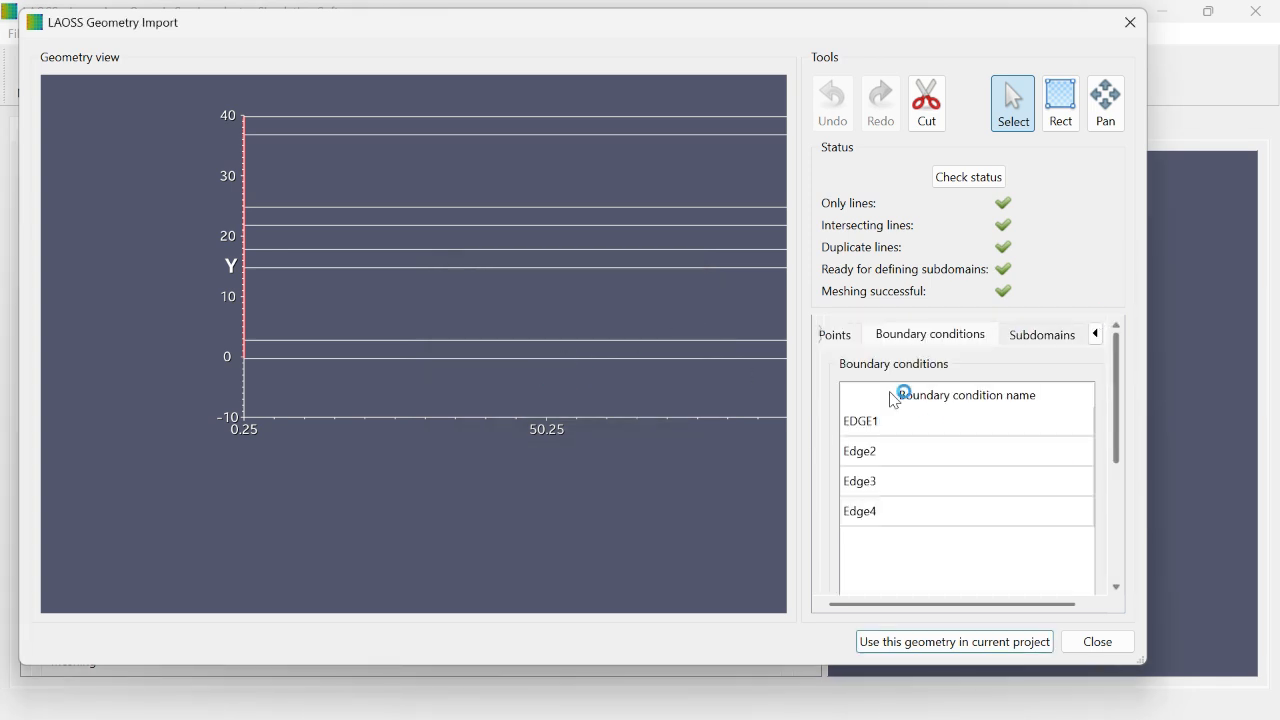
# Step: Check which lines belong to each of the boundary conditions EDGE1, Edge2, Edge3 and Edge4
pyautogui.click(900, 423)
pyautogui.click(898, 455)
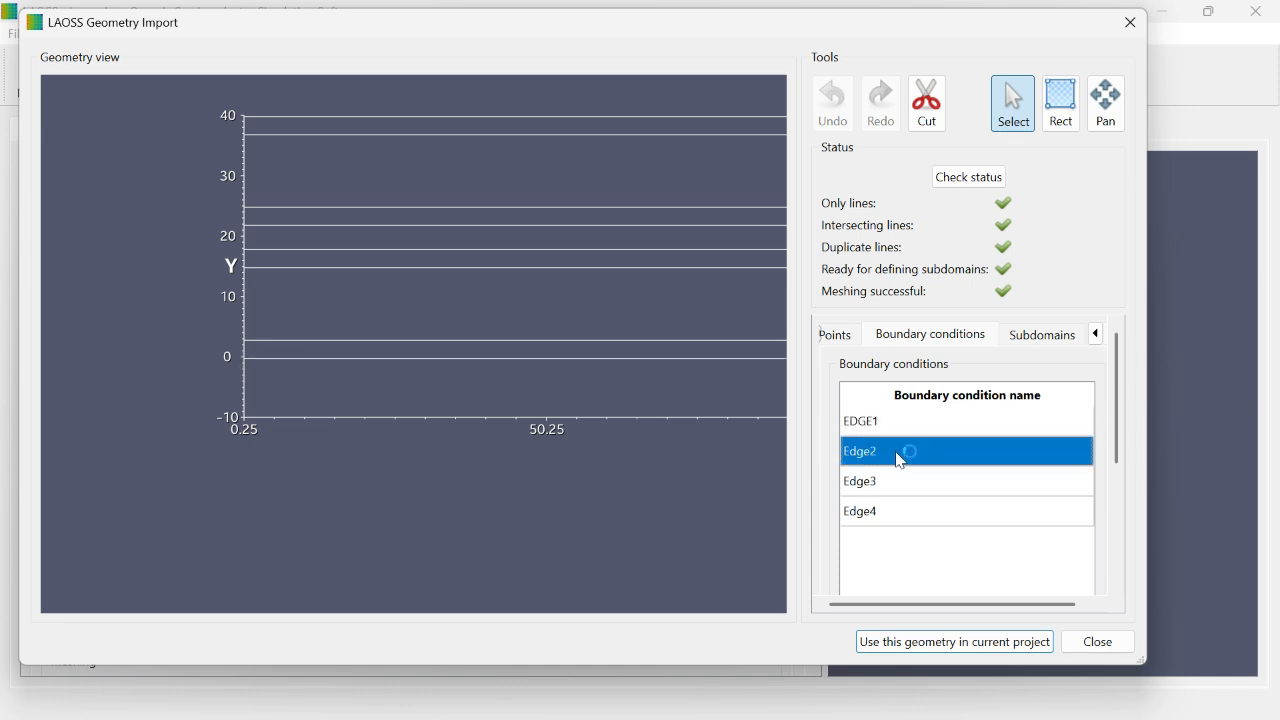
pyautogui.click(865, 480)
pyautogui.click(912, 513)
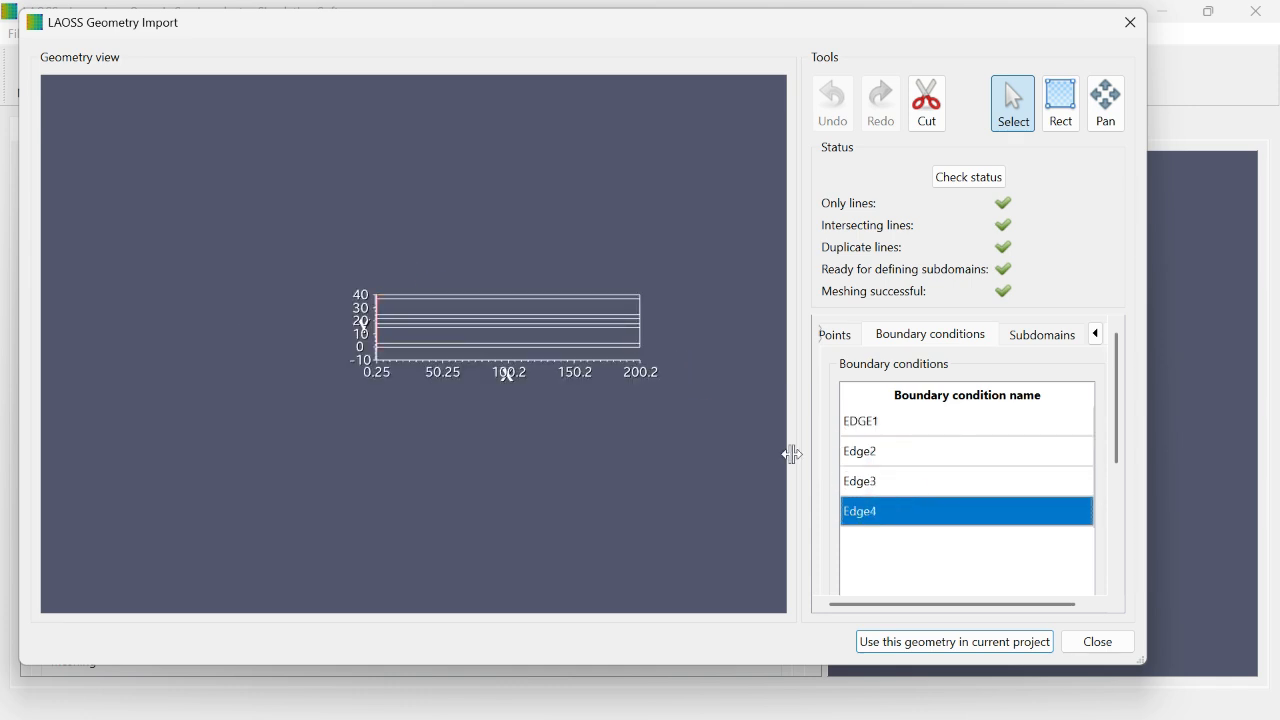
# Step: Create a subdomain named P1 for the imported geometry
pyautogui.click(1042, 334)
pyautogui.click(931, 422)
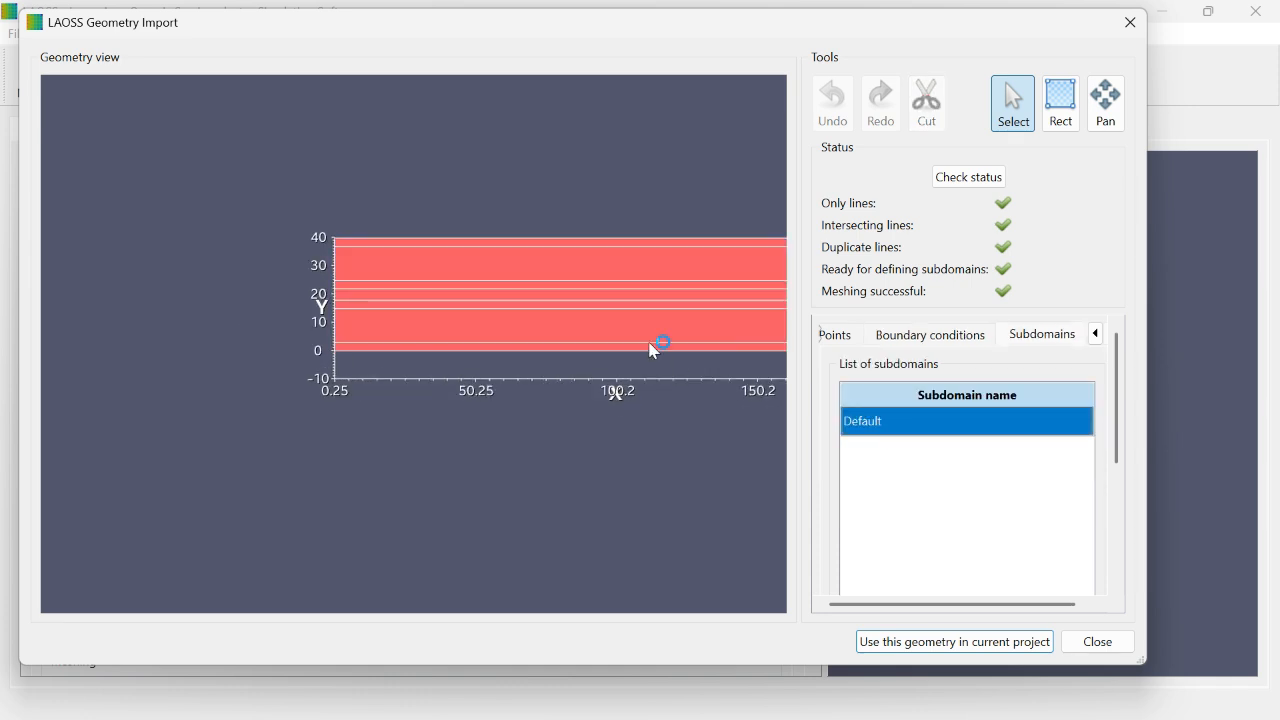
pyautogui.moveTo(640, 350); pyautogui.dragTo(390, 333)
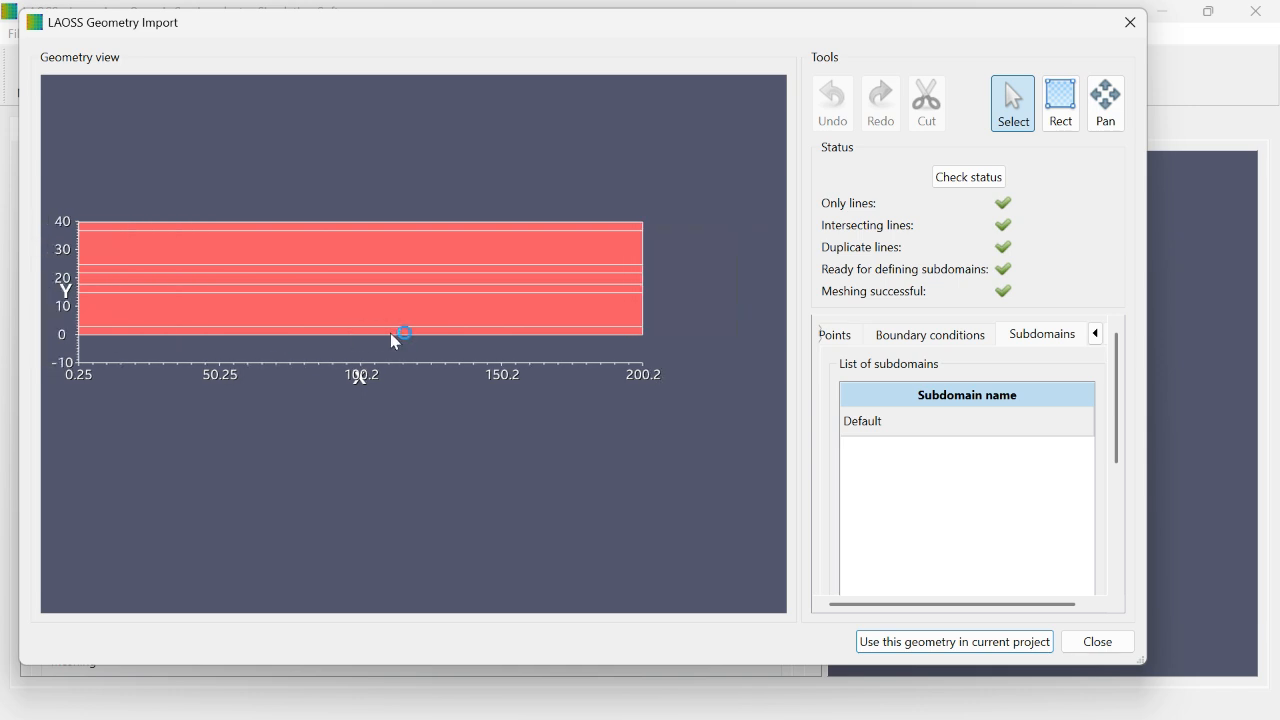
pyautogui.scroll(-1, 422, 354)
pyautogui.click(457, 278)
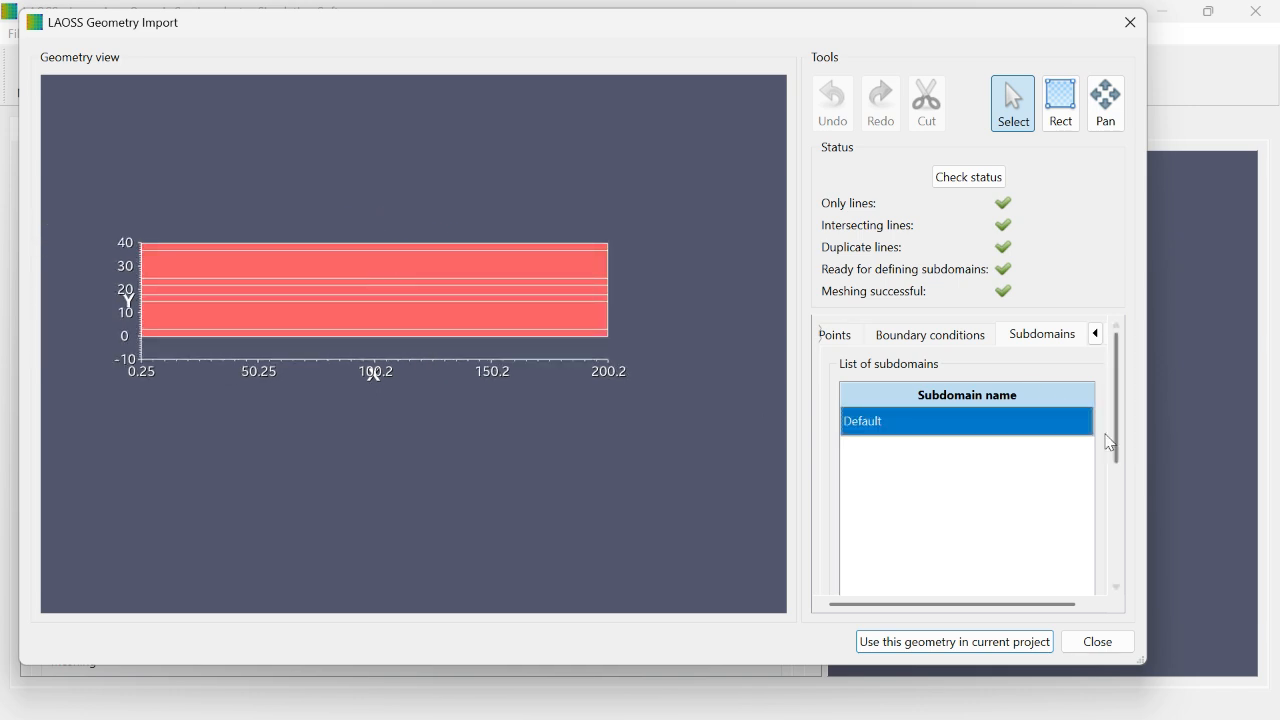
pyautogui.moveTo(1113, 446); pyautogui.dragTo(1123, 574)
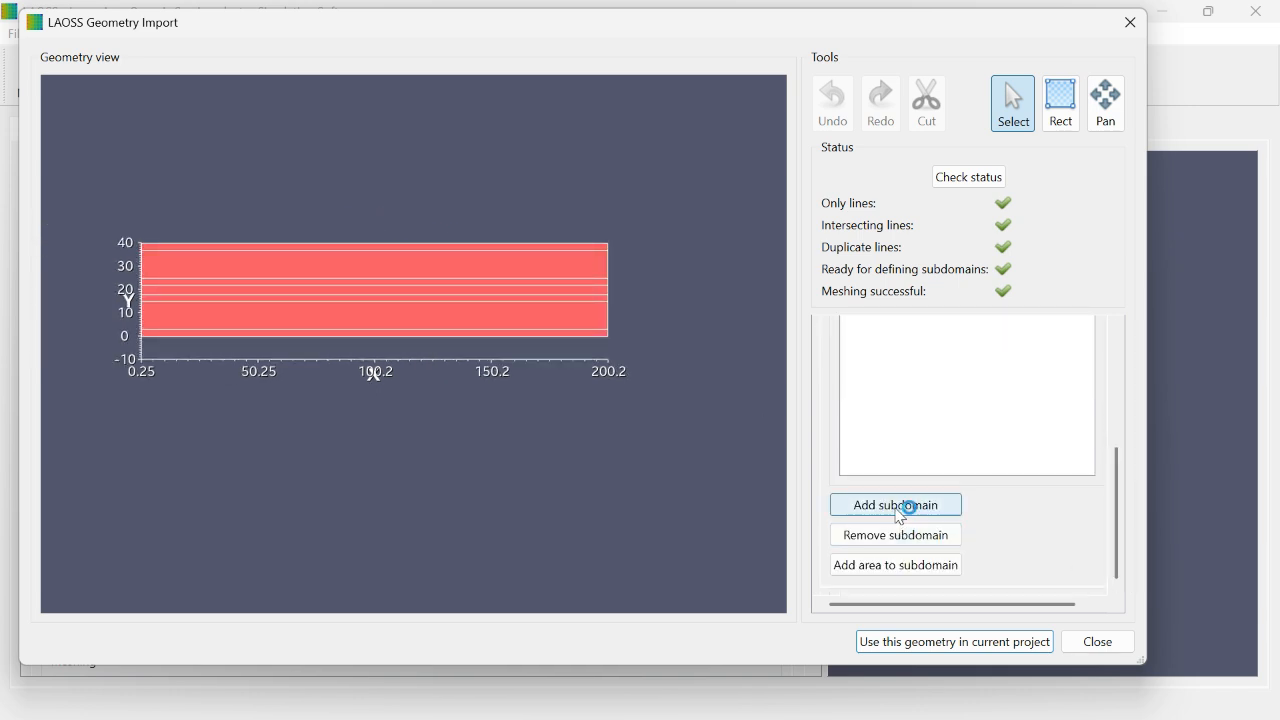
pyautogui.click(946, 505)
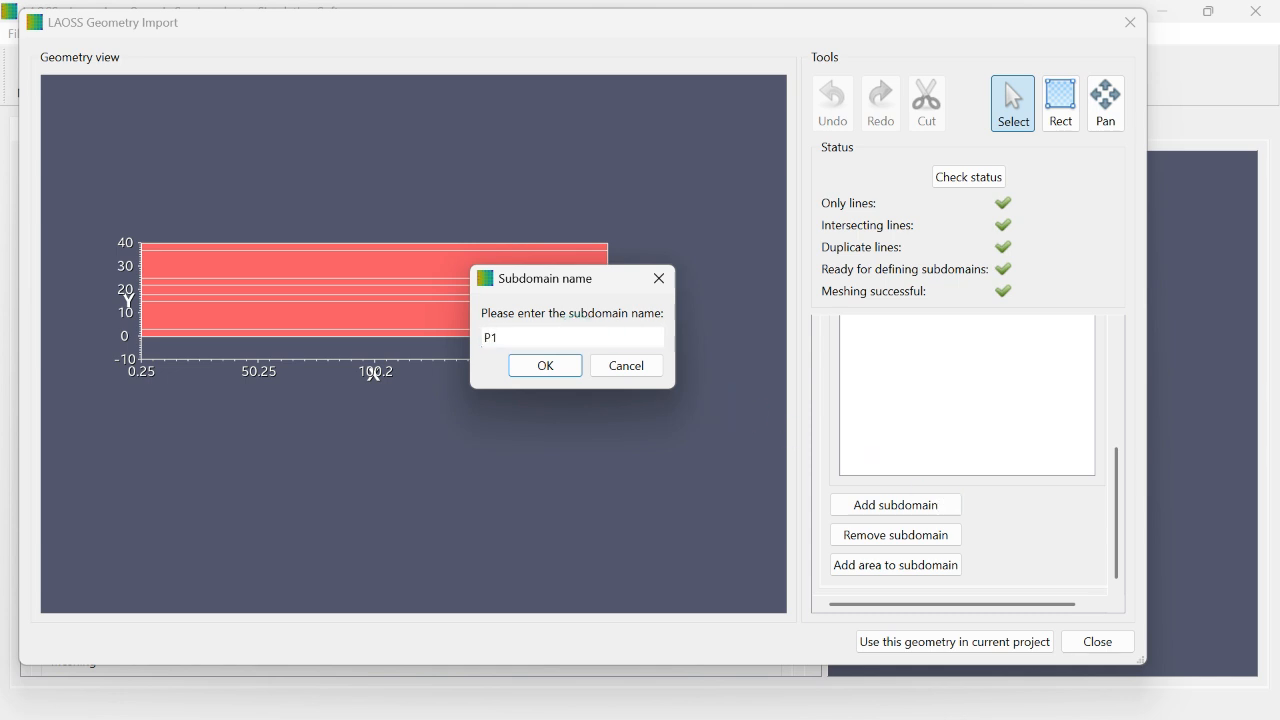
pyautogui.click(578, 362)
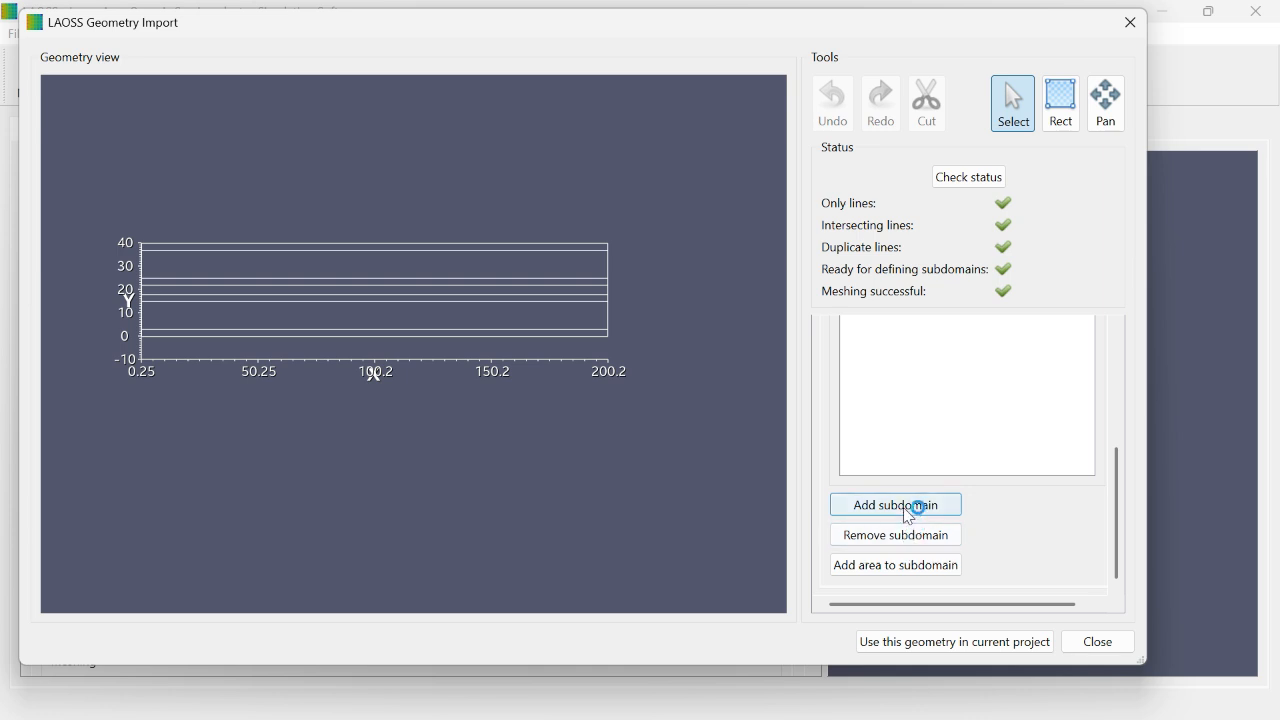
# Step: Assign the narrow strip between about Y 22 and 25 and the lowest strip of the geometry to subdomain P1
pyautogui.scroll(2, 917, 509)
pyautogui.click(988, 452)
pyautogui.scroll(-5, 1131, 407)
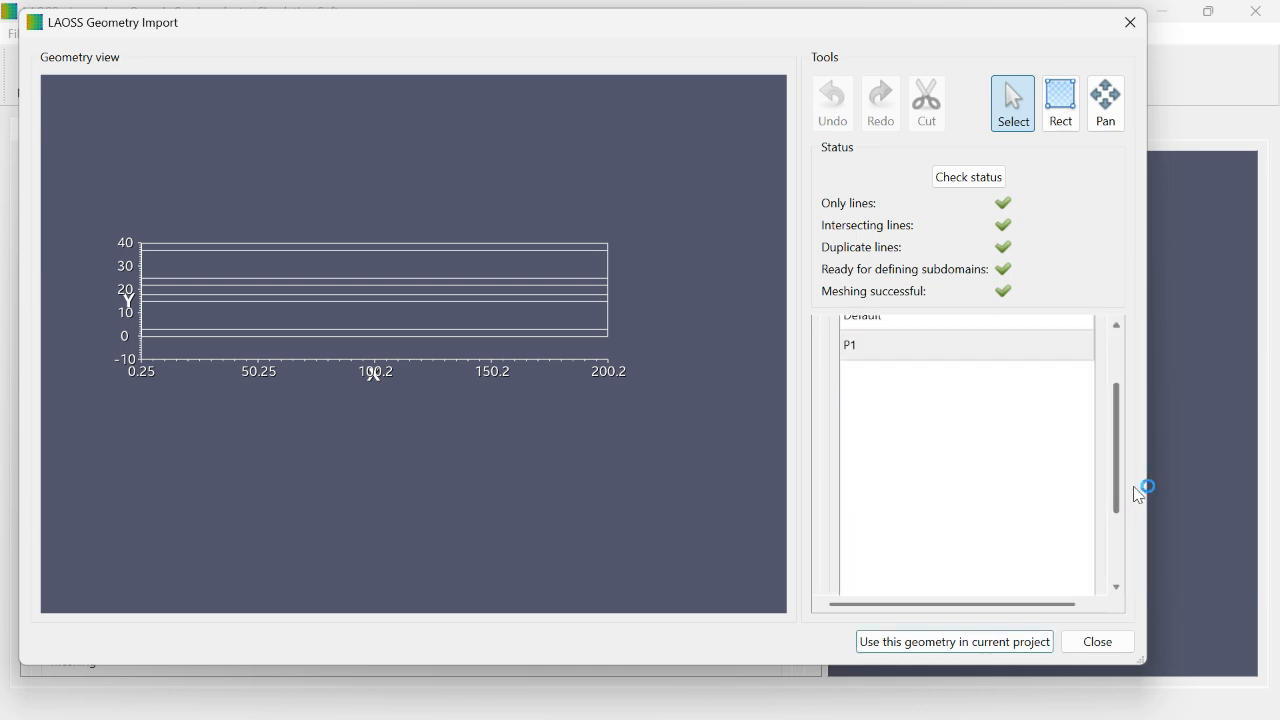
pyautogui.click(934, 574)
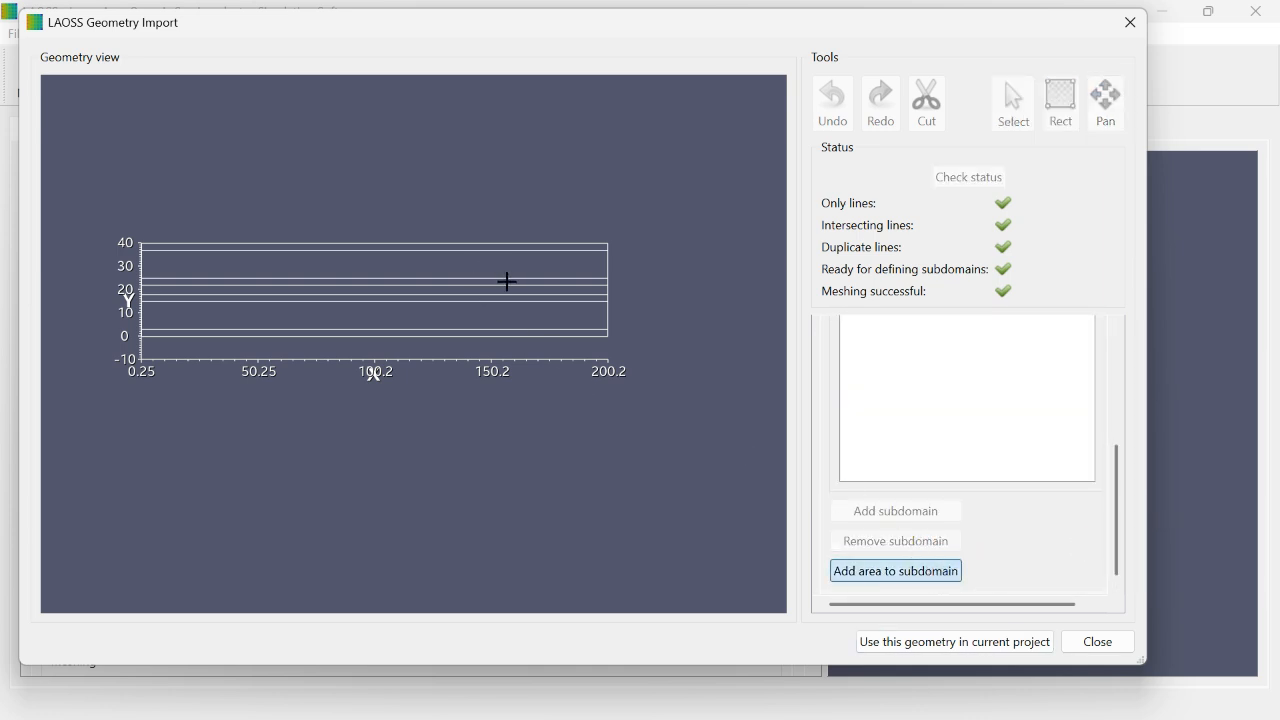
pyautogui.click(500, 284)
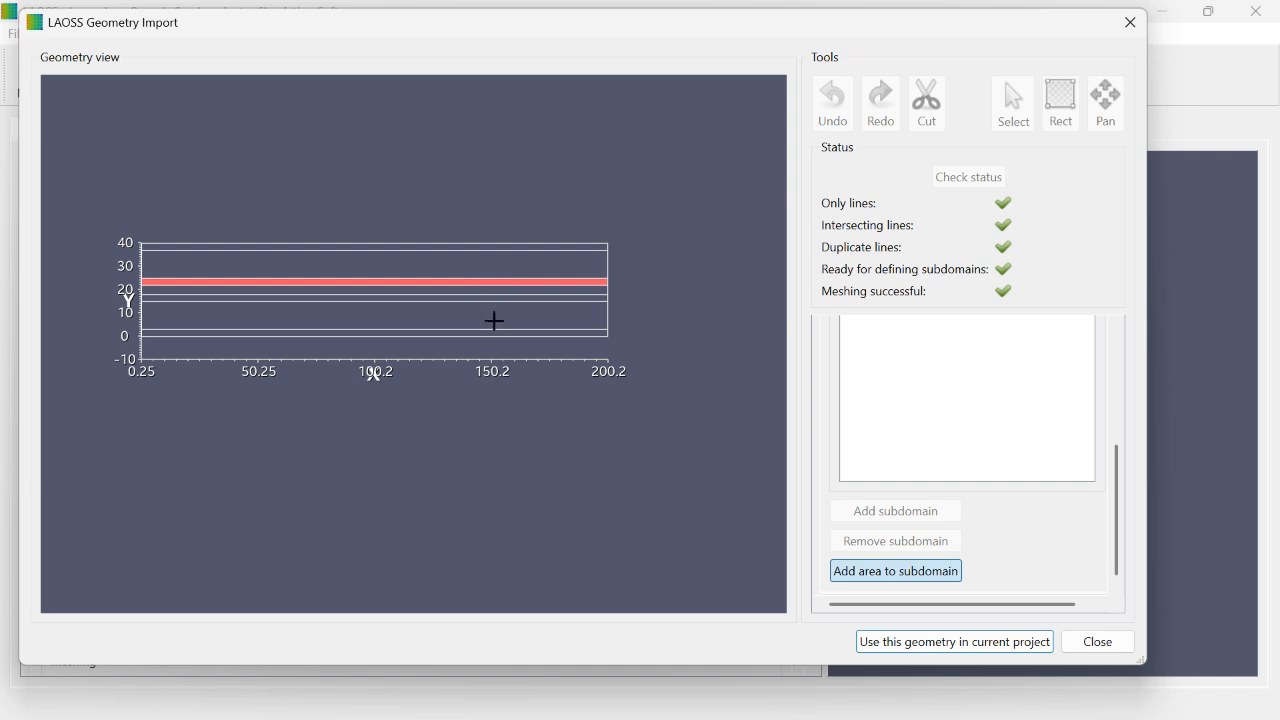
pyautogui.click(495, 333)
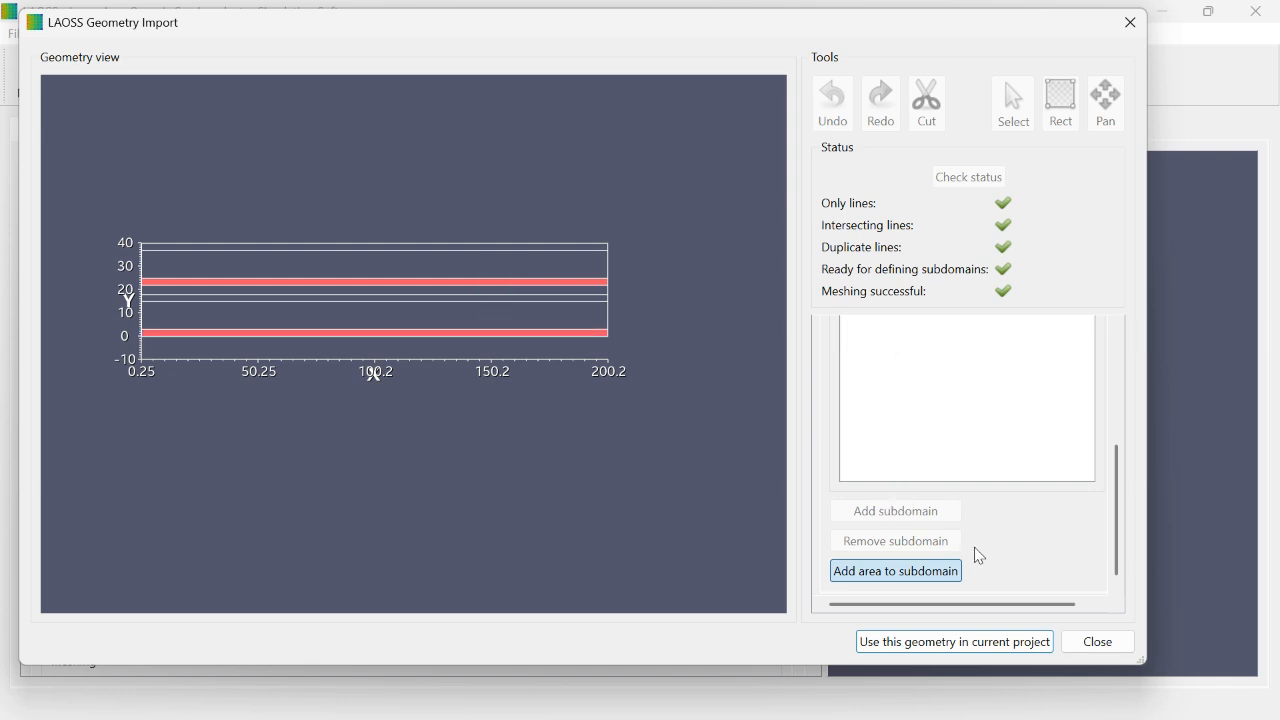
pyautogui.click(955, 568)
# Step: Compare the areas covered by the Default and P1 subdomains
pyautogui.moveTo(1118, 460); pyautogui.dragTo(1113, 335)
pyautogui.click(886, 455)
pyautogui.click(886, 427)
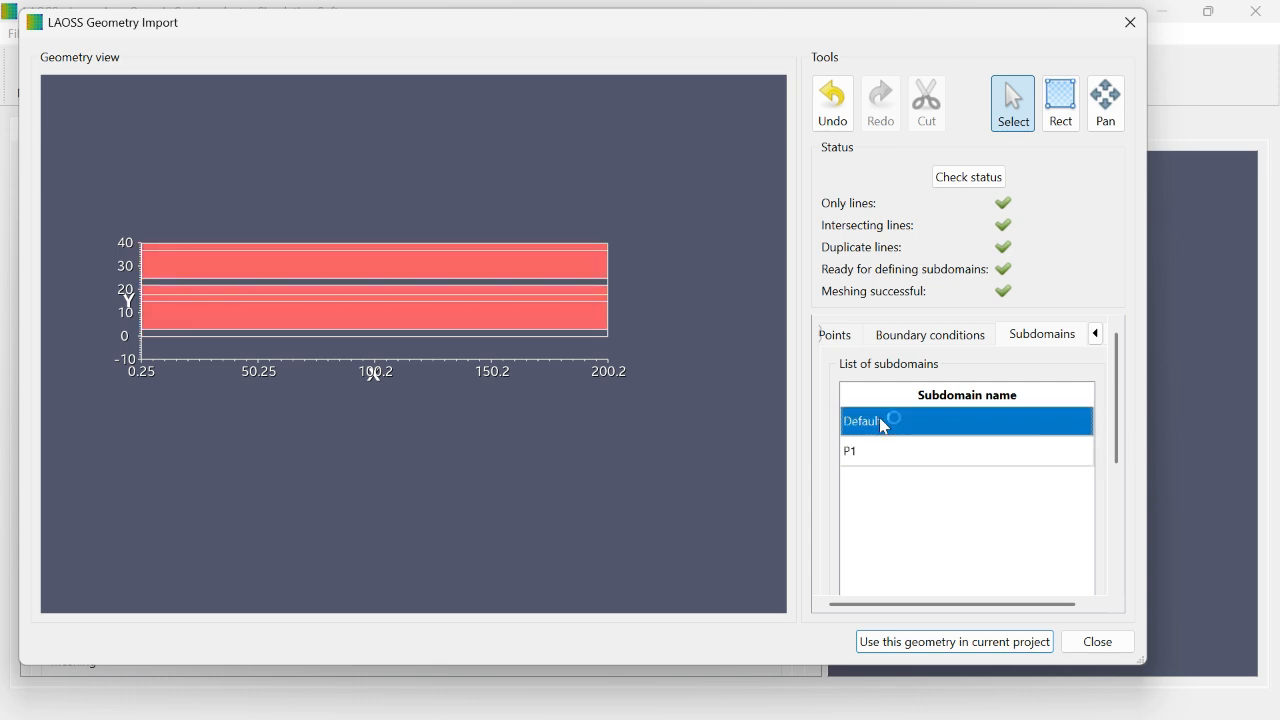
pyautogui.click(875, 453)
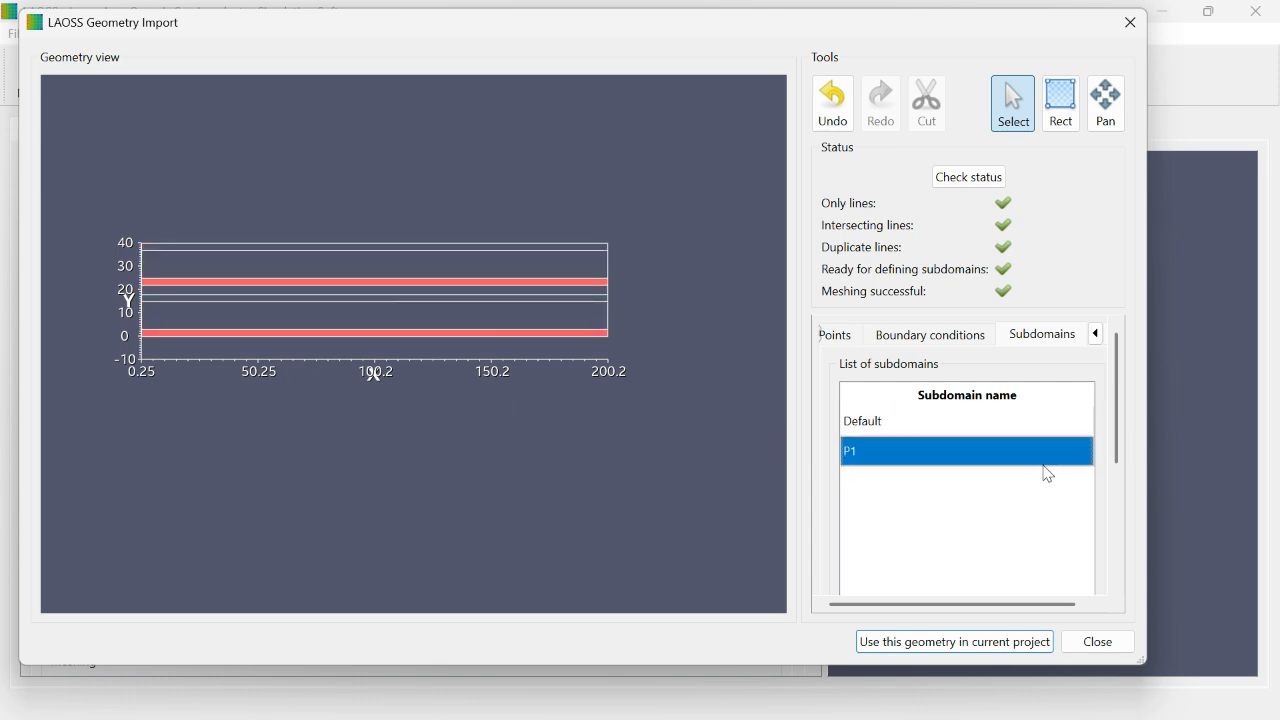
# Step: Create a subdomain named P2
pyautogui.scroll(-3, 1000, 490)
pyautogui.click(920, 503)
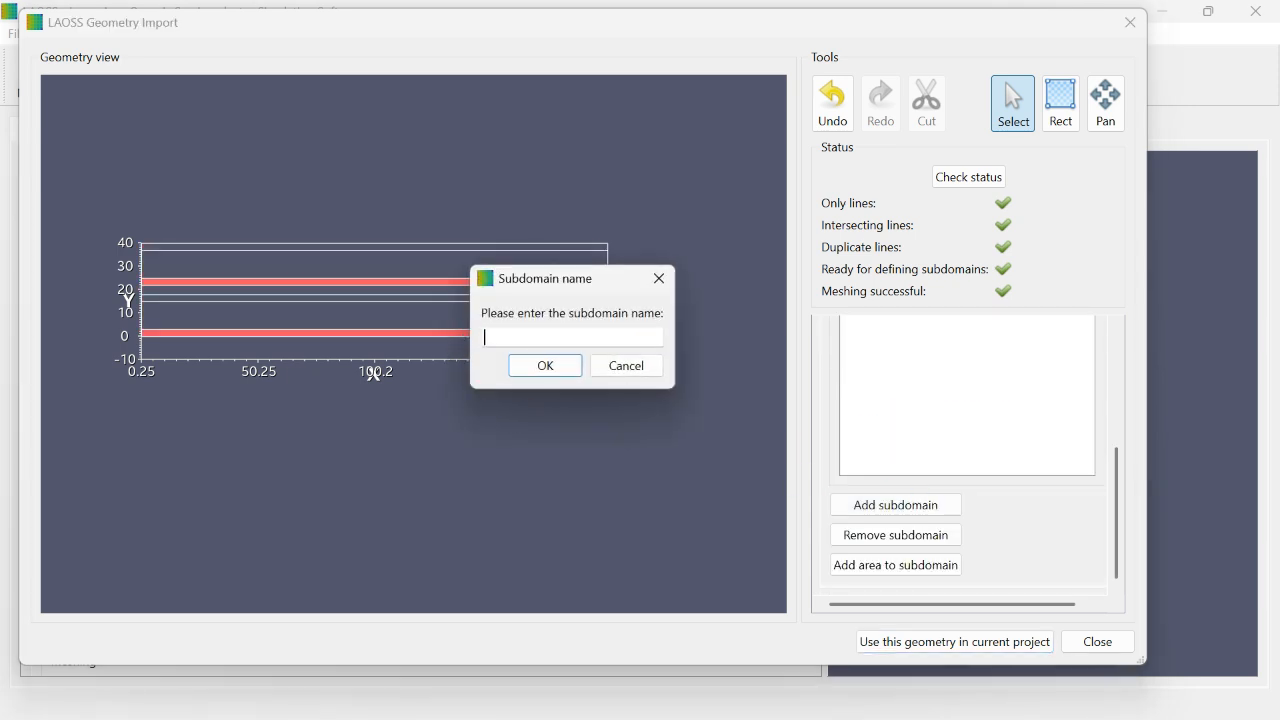
pyautogui.click(540, 366)
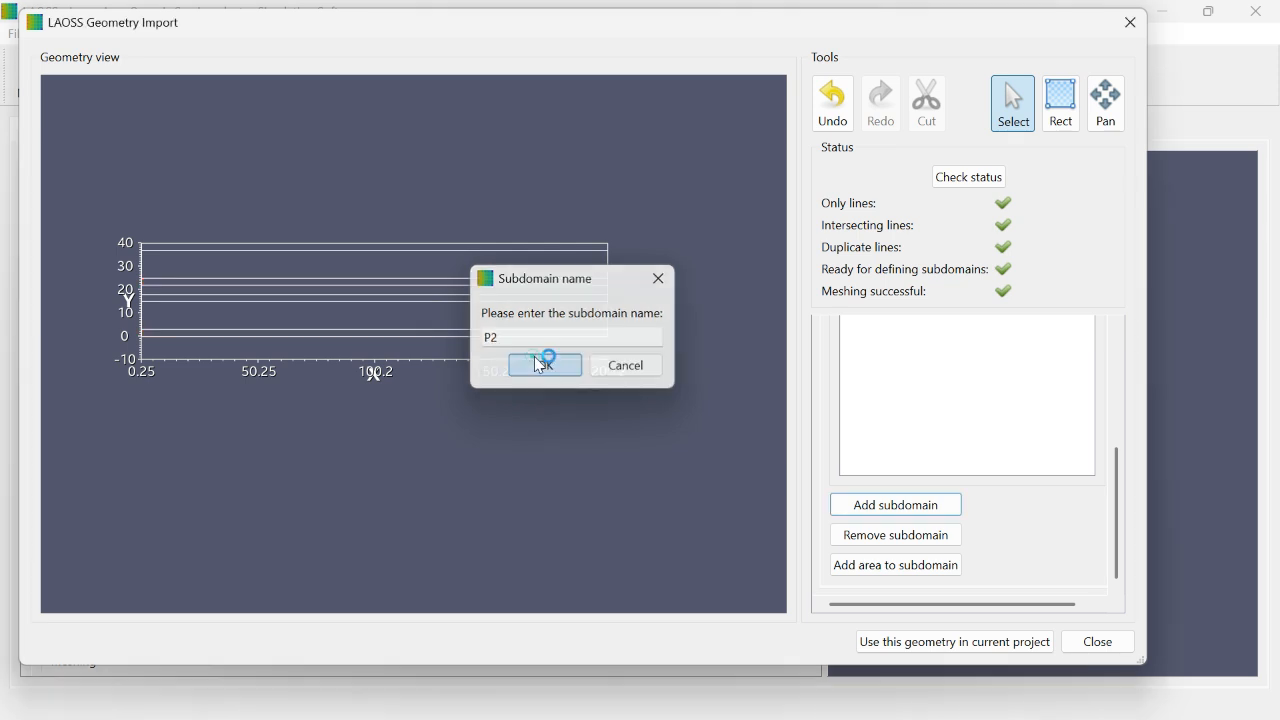
# Step: Assign the central strip between about Y 18 and 22 to subdomain P2
pyautogui.click(900, 566)
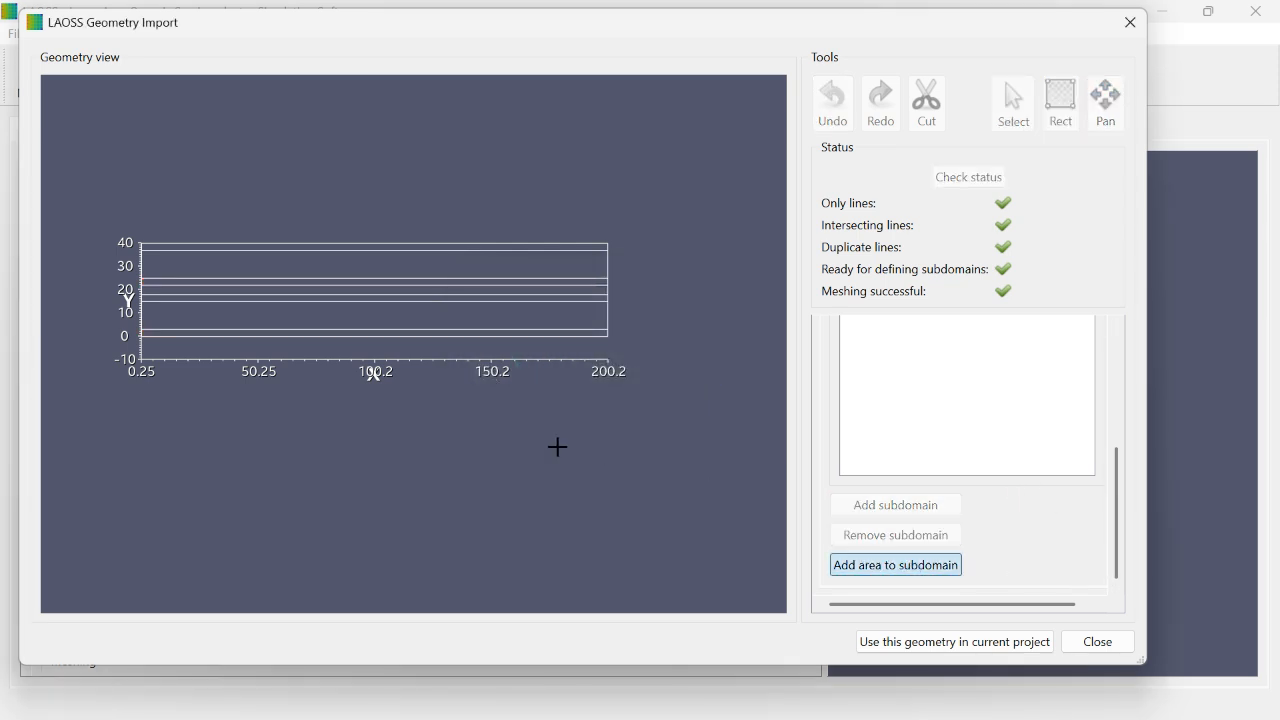
pyautogui.moveTo(1120, 511); pyautogui.dragTo(1104, 350)
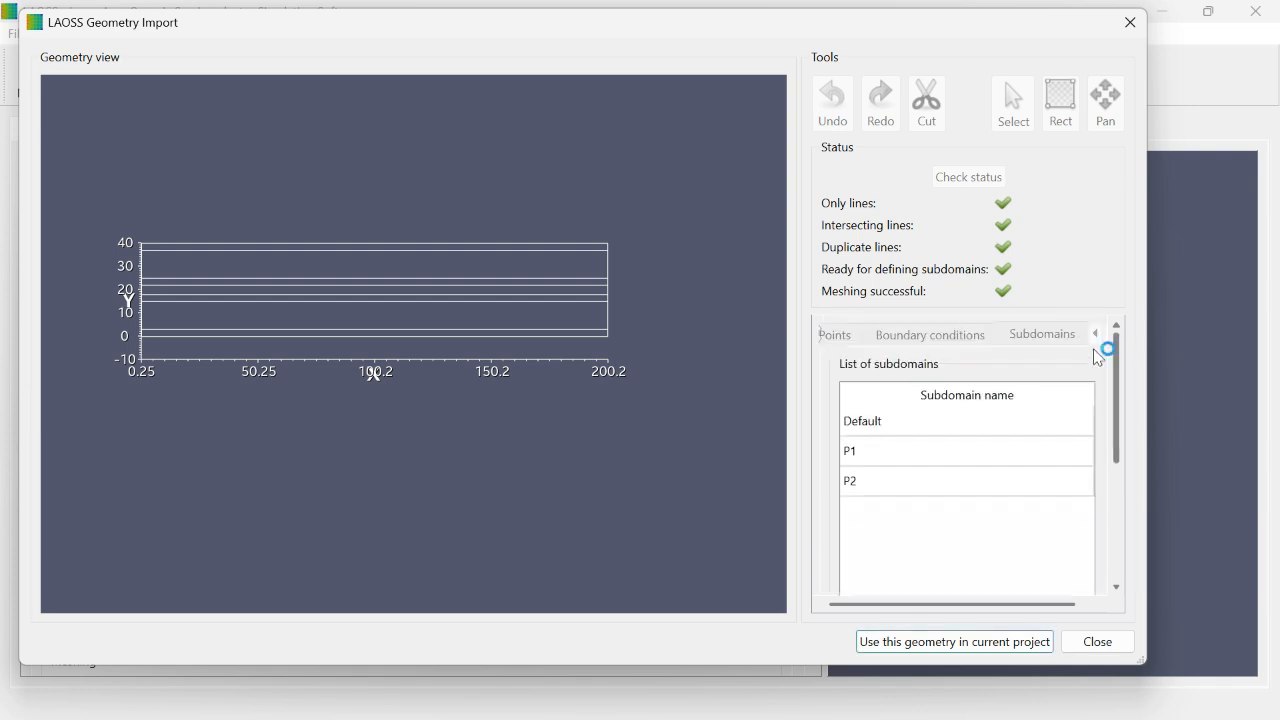
pyautogui.click(903, 484)
pyautogui.moveTo(1123, 436); pyautogui.dragTo(1123, 560)
pyautogui.click(897, 566)
pyautogui.click(447, 304)
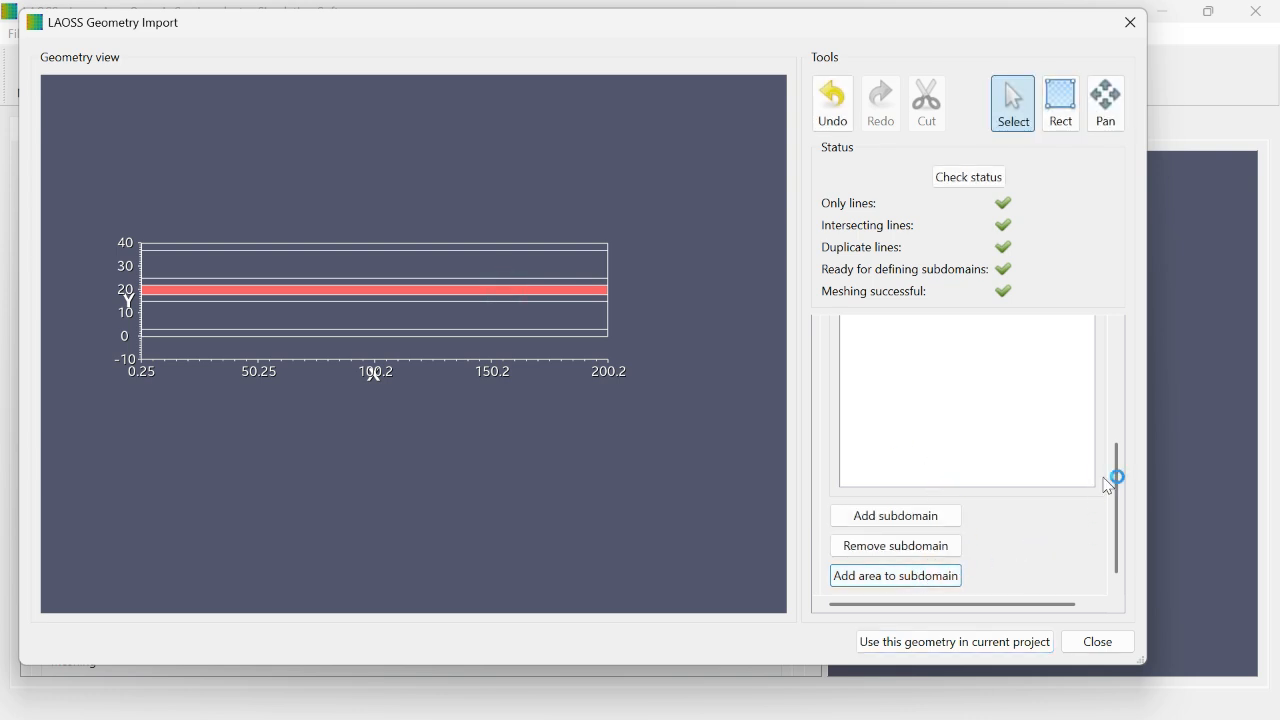
# Step: Check the areas assigned to subdomains P1 and P2
pyautogui.moveTo(1106, 481); pyautogui.dragTo(1110, 410)
pyautogui.click(876, 377)
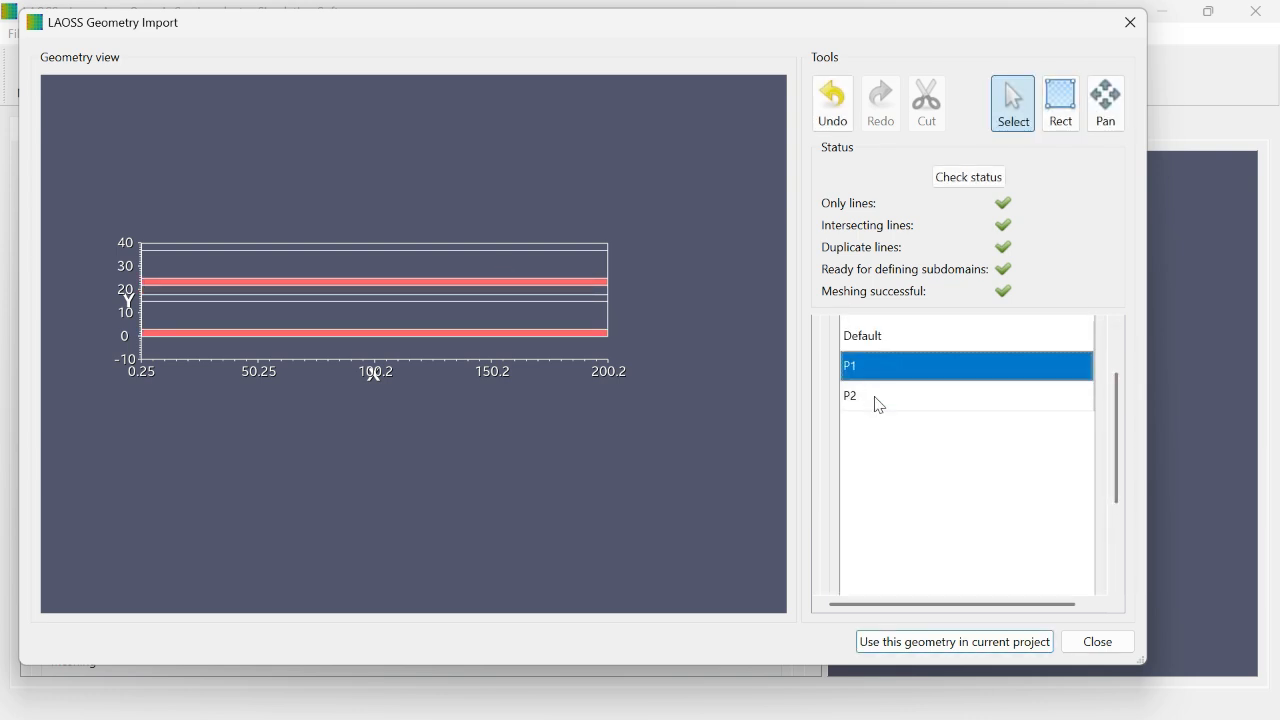
pyautogui.click(880, 405)
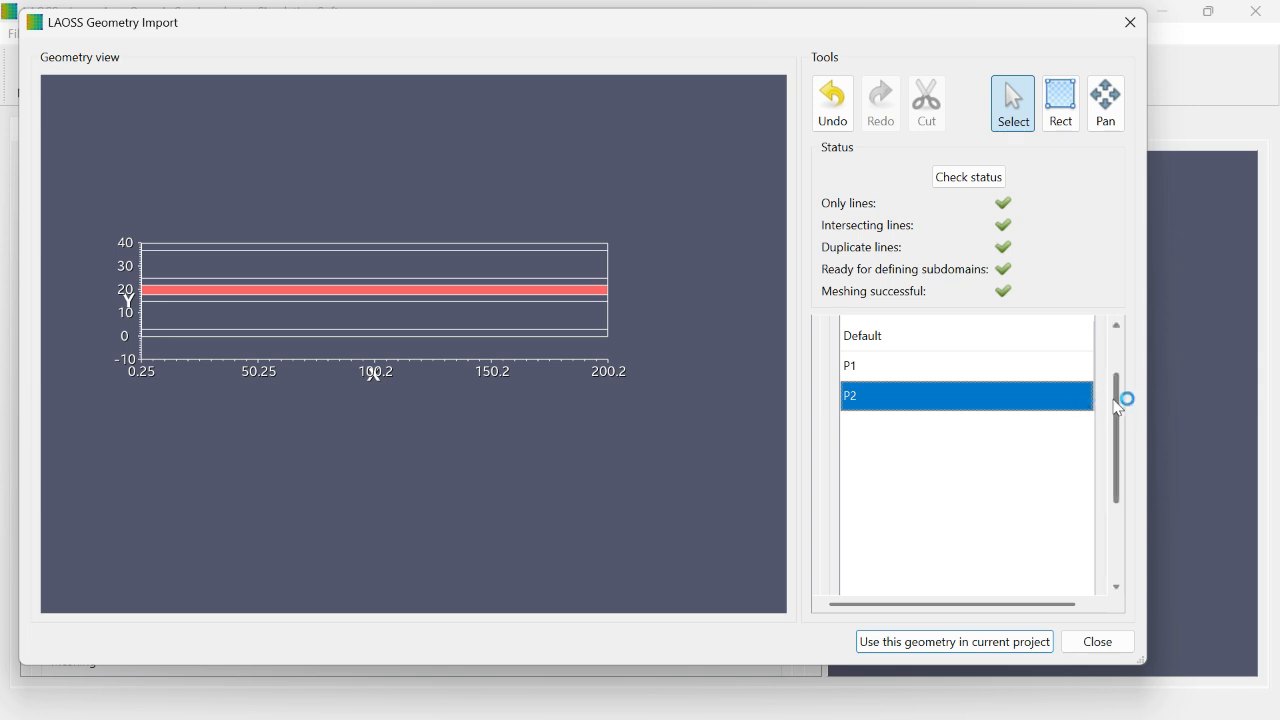
# Step: Create a subdomain named P3 and assign it the topmost strip and the strip between about Y 15 and 18
pyautogui.moveTo(1119, 397); pyautogui.dragTo(1125, 510)
pyautogui.click(868, 506)
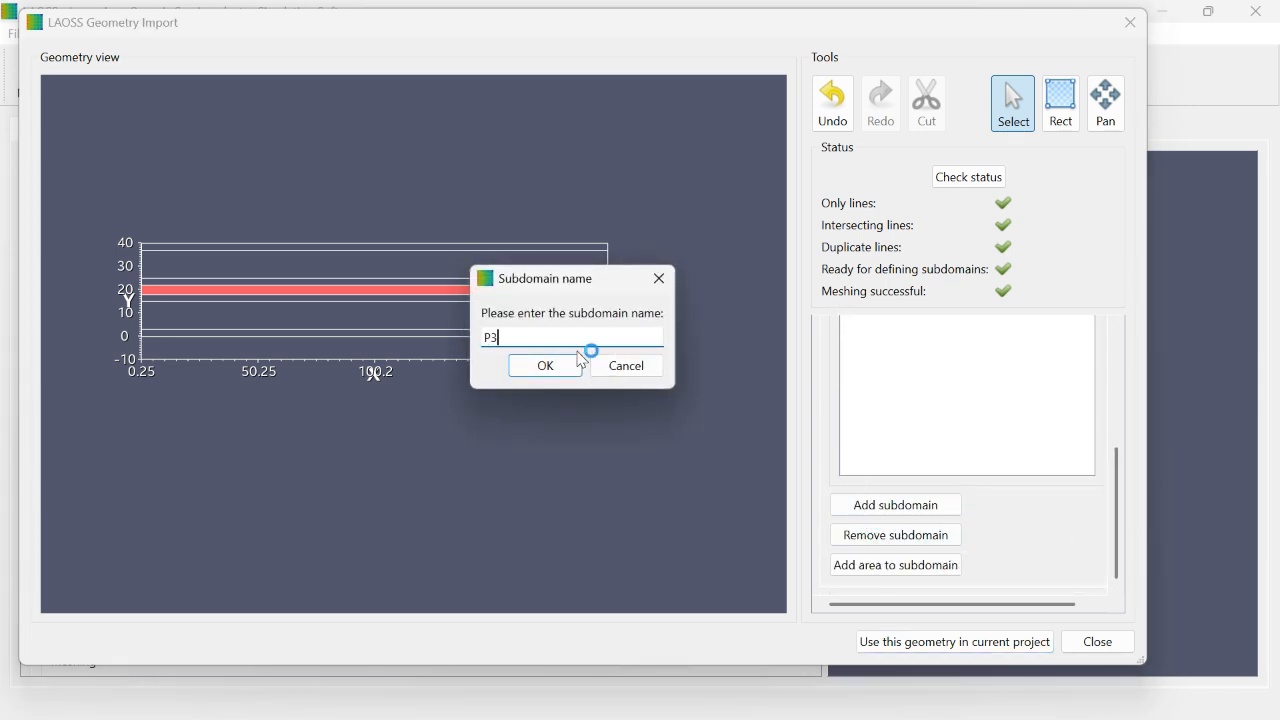
pyautogui.write('P3')
pyautogui.click(566, 365)
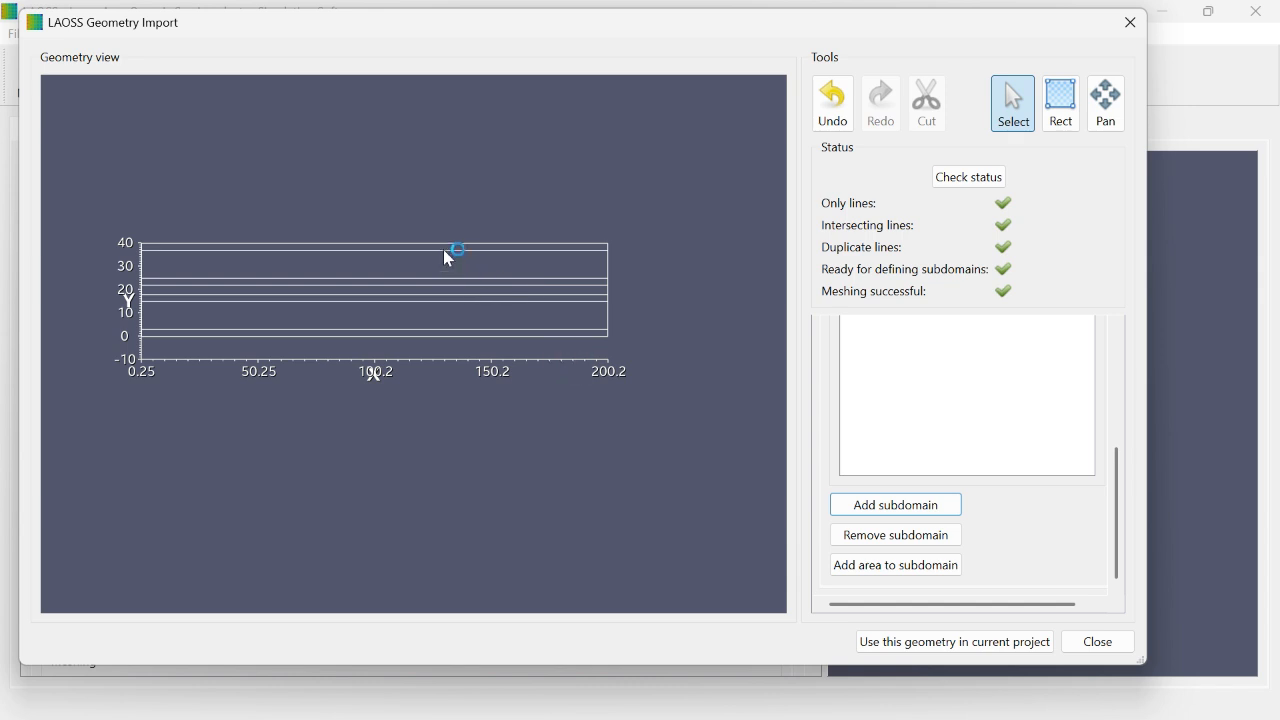
pyautogui.click(896, 565)
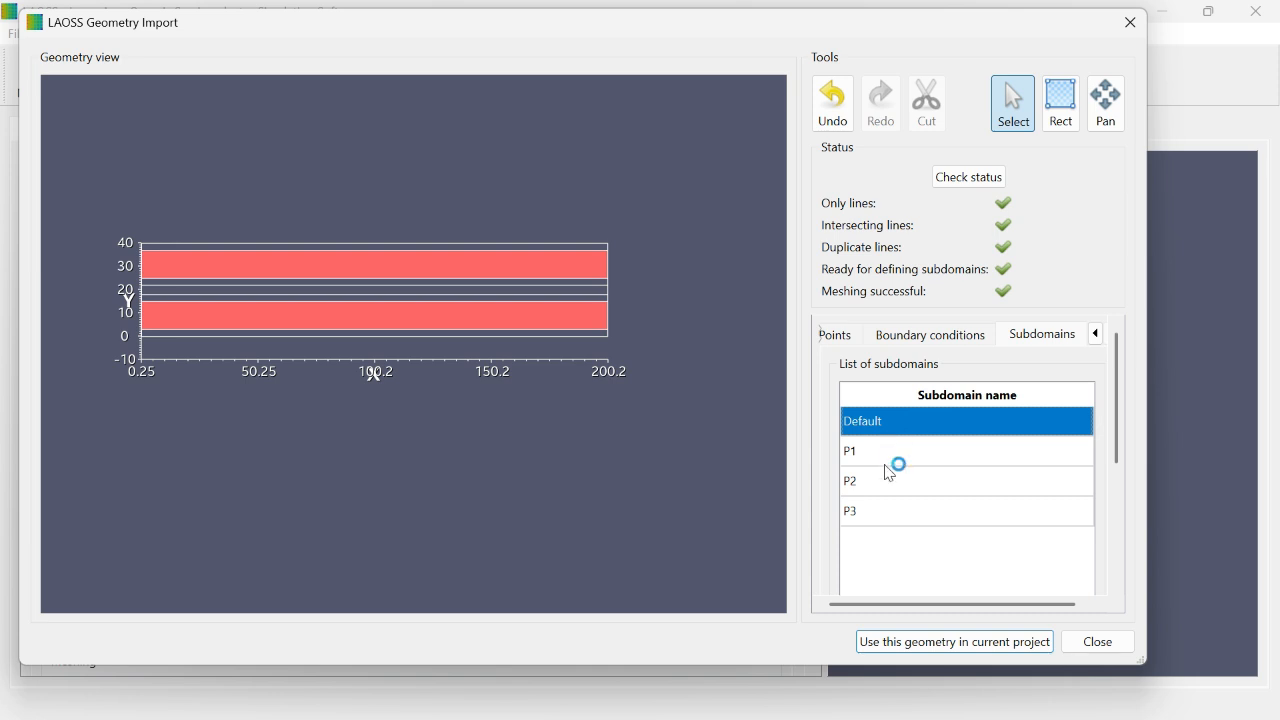
# Step: Review the areas assigned to subdomains P1, P2 and P3
pyautogui.click(882, 453)
pyautogui.click(892, 488)
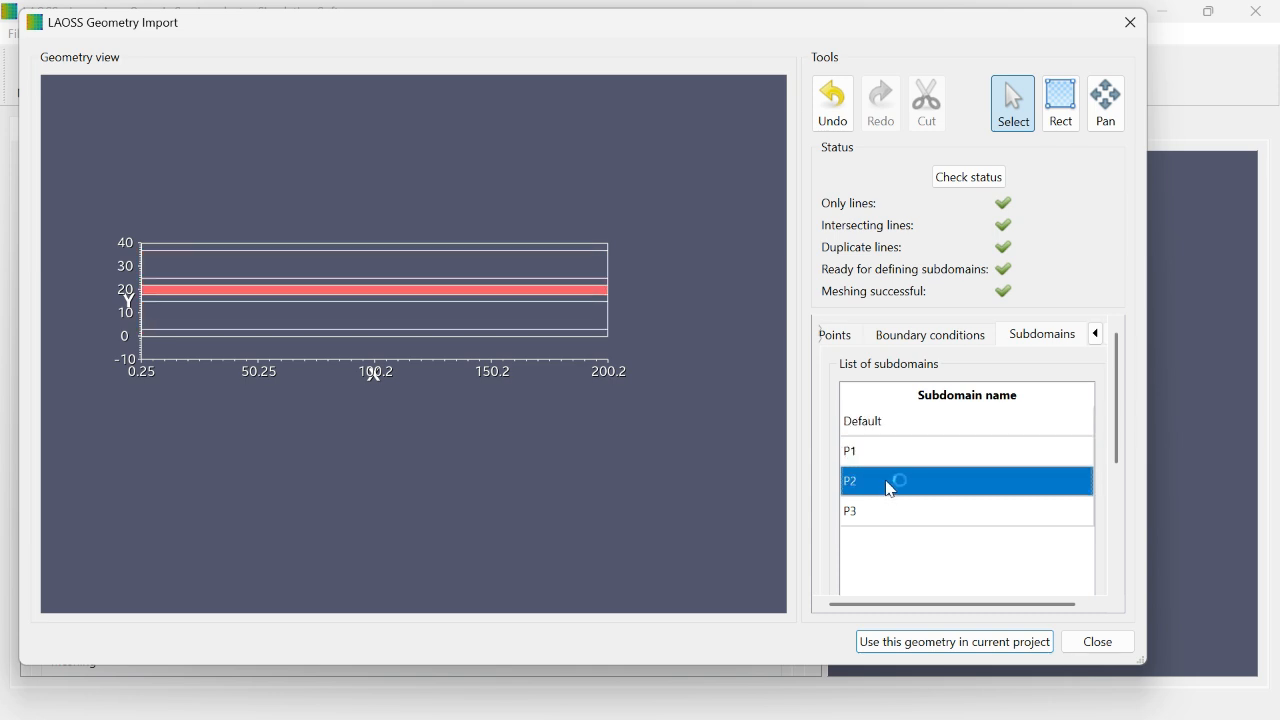
pyautogui.click(886, 518)
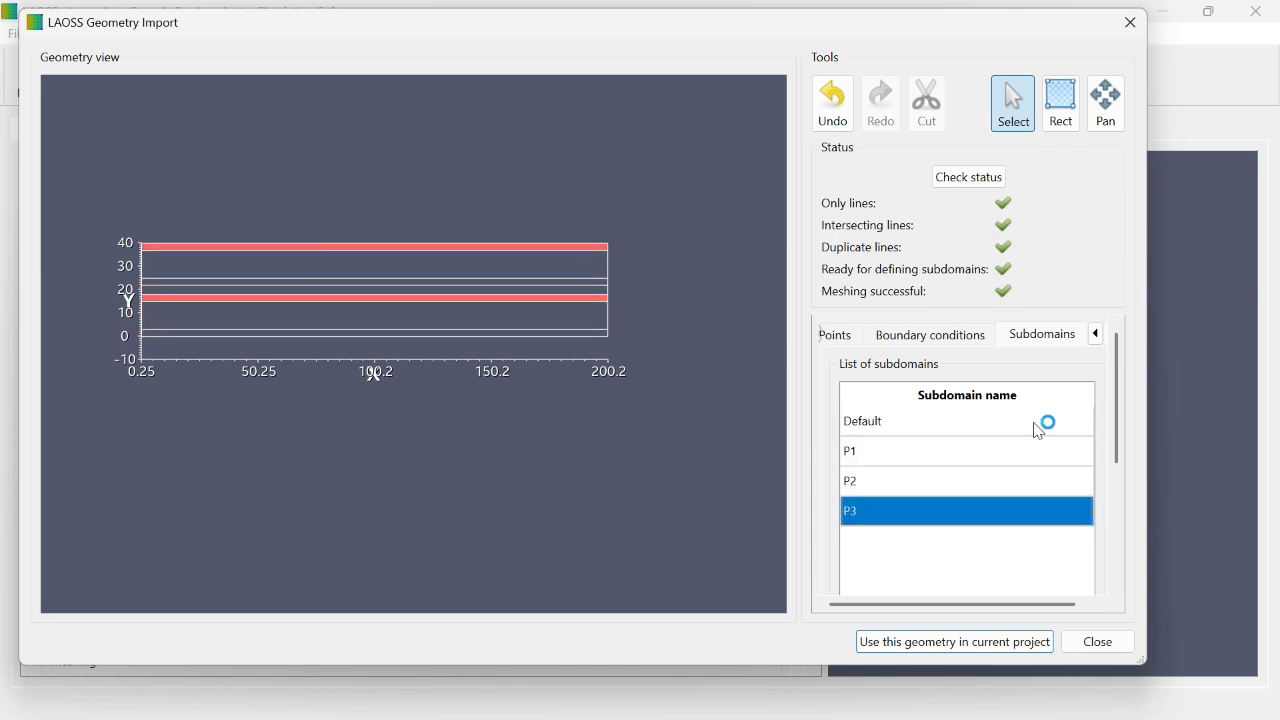
# Step: Use the prepared geometry in the current project and set its unit to mm
pyautogui.click(955, 641)
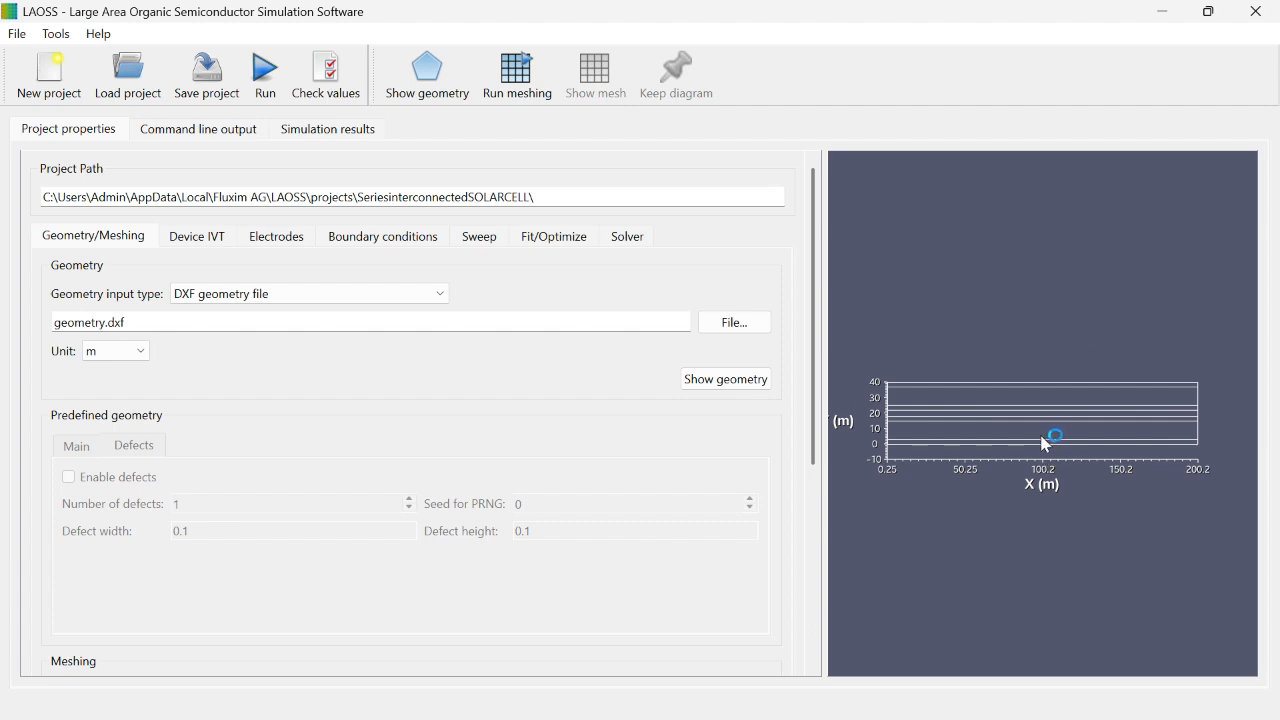
pyautogui.click(129, 353)
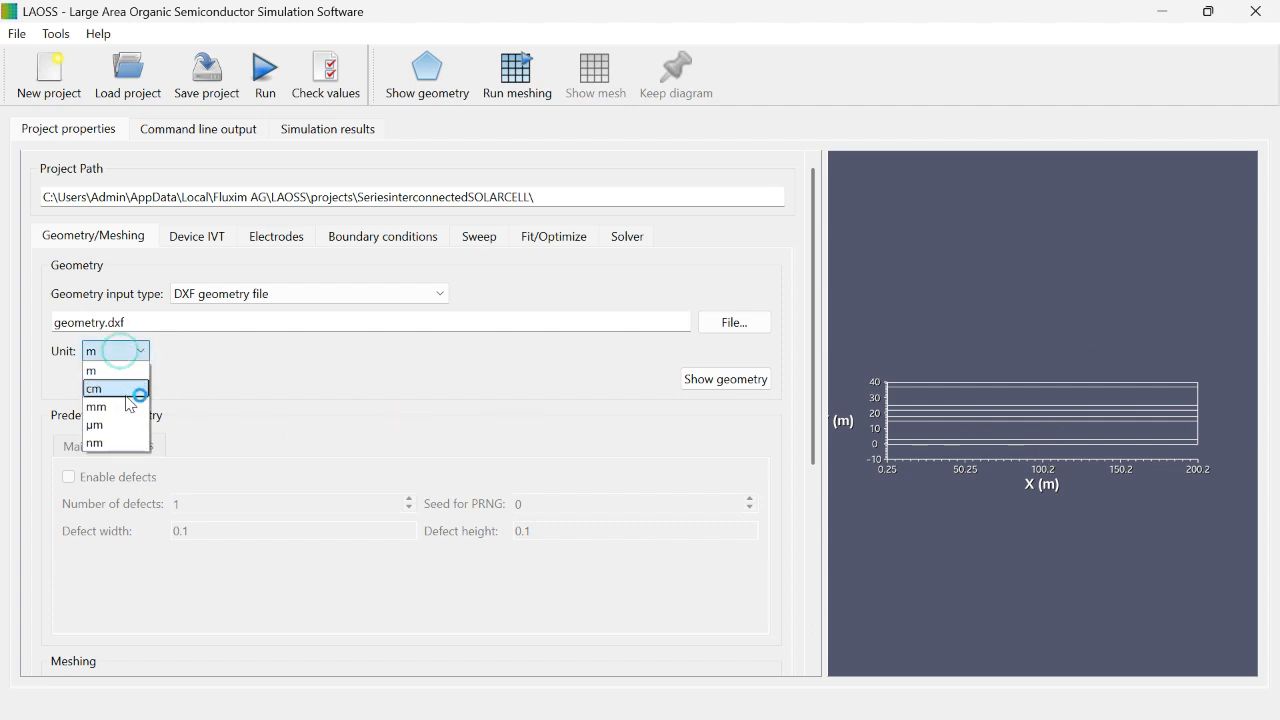
pyautogui.click(129, 407)
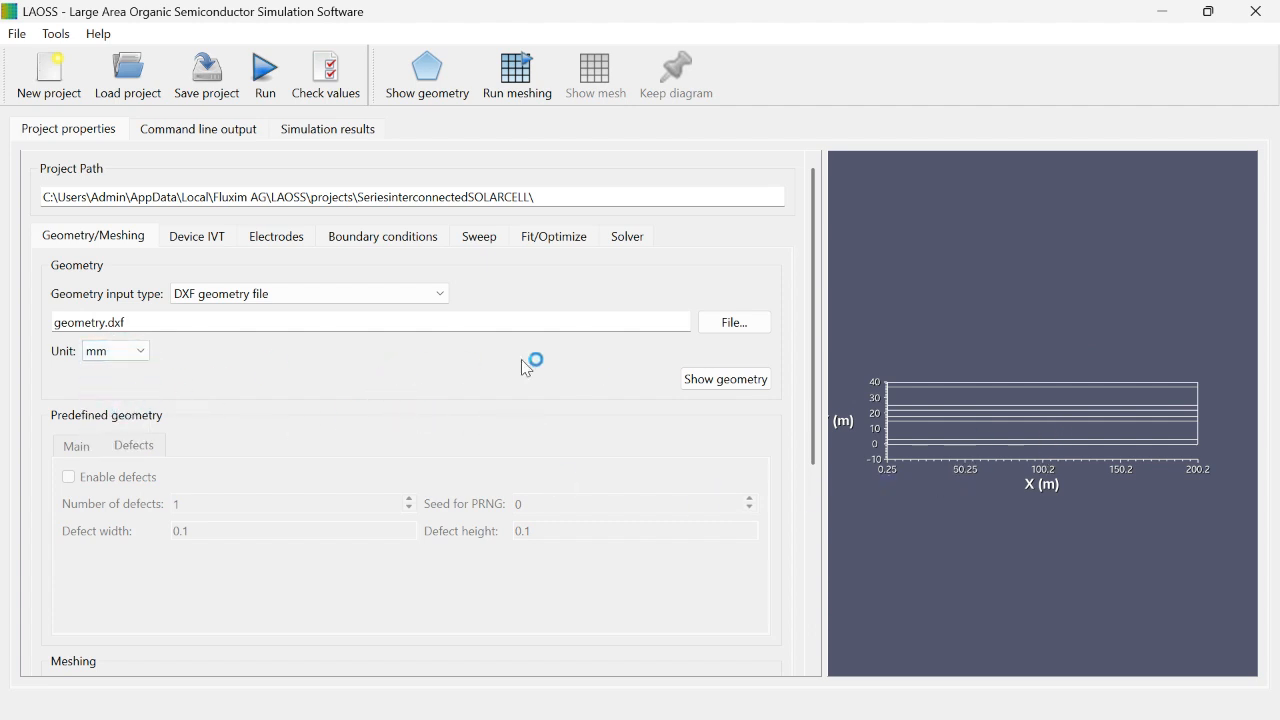
# Step: Check the project's coupling laws, electrode and boundary condition settings for the imported subdomains and edges
pyautogui.click(190, 236)
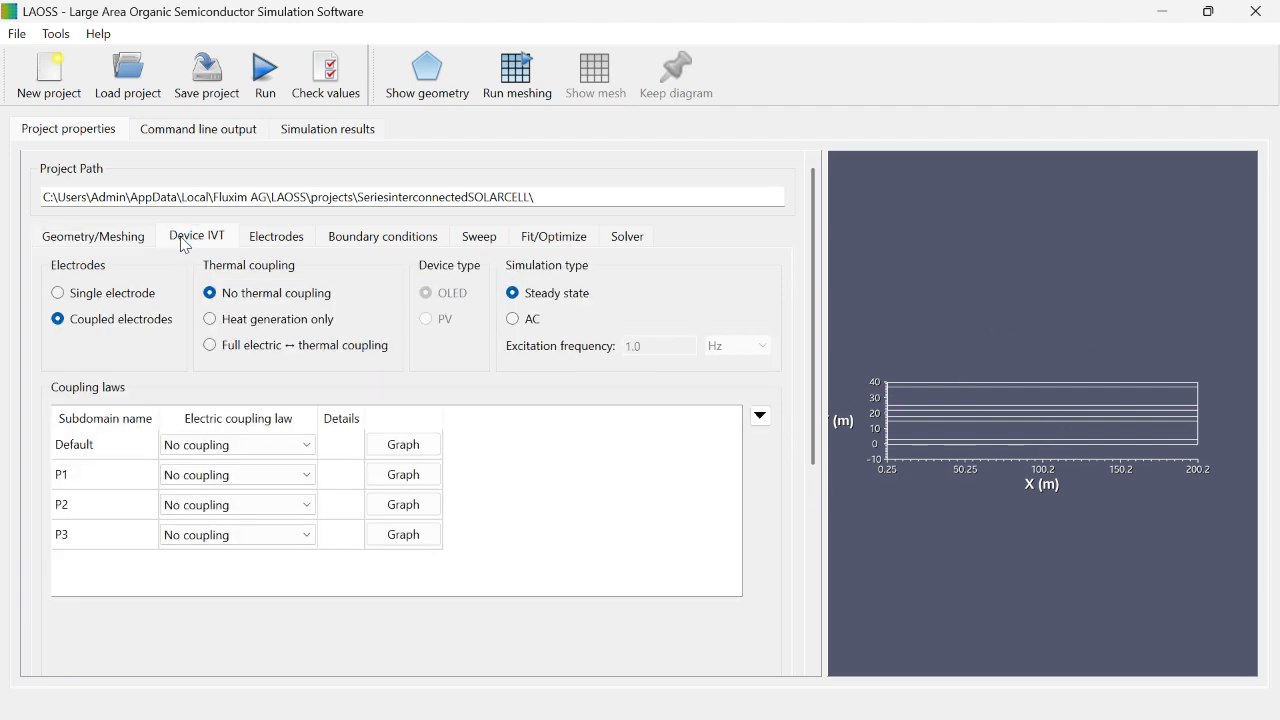
pyautogui.click(274, 237)
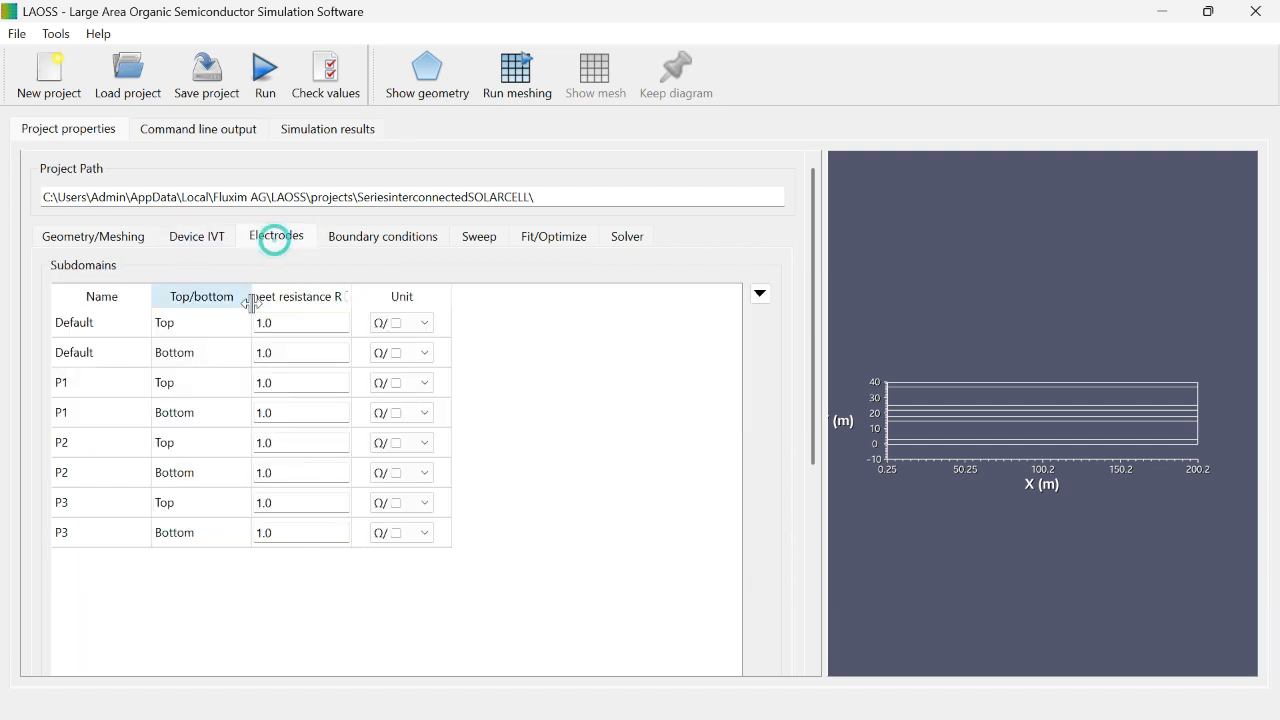
pyautogui.click(370, 233)
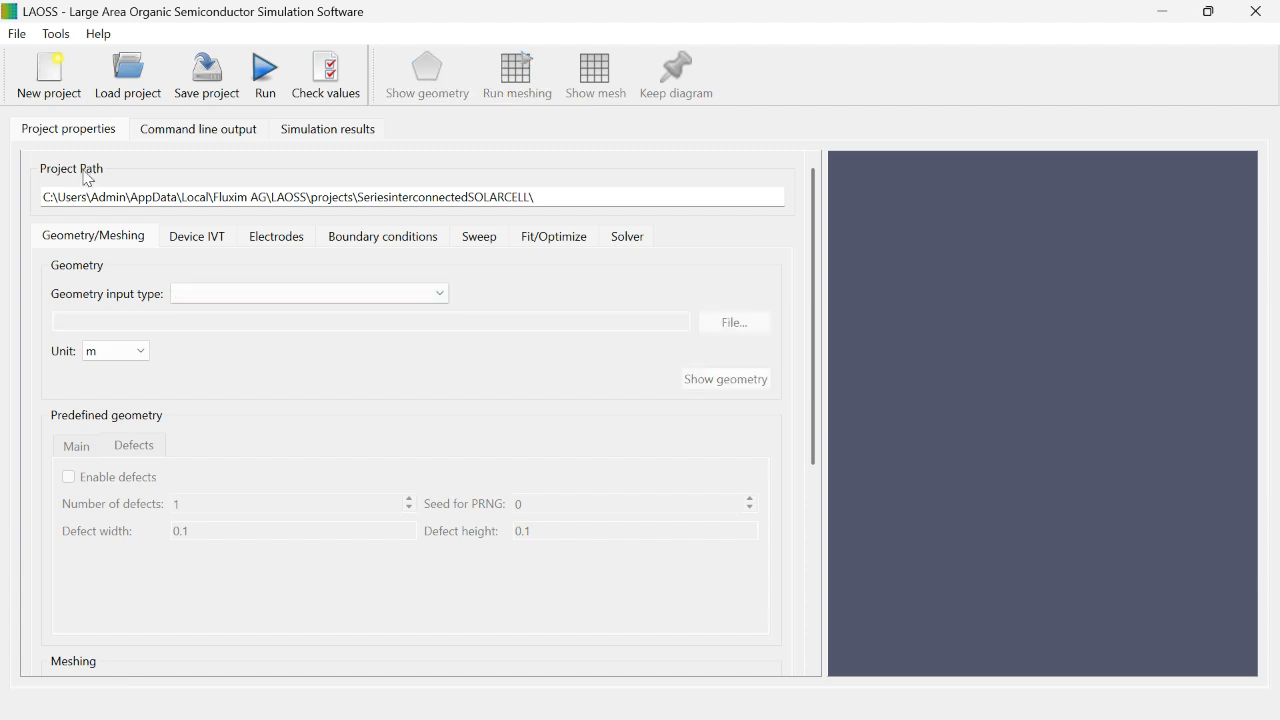
# Step: Import the geometry file Series_Interconnected_Cells.dxf from the Series_Interconnected_cells project's extfiles folder as a layer in Geometry Import
pyautogui.click(18, 36)
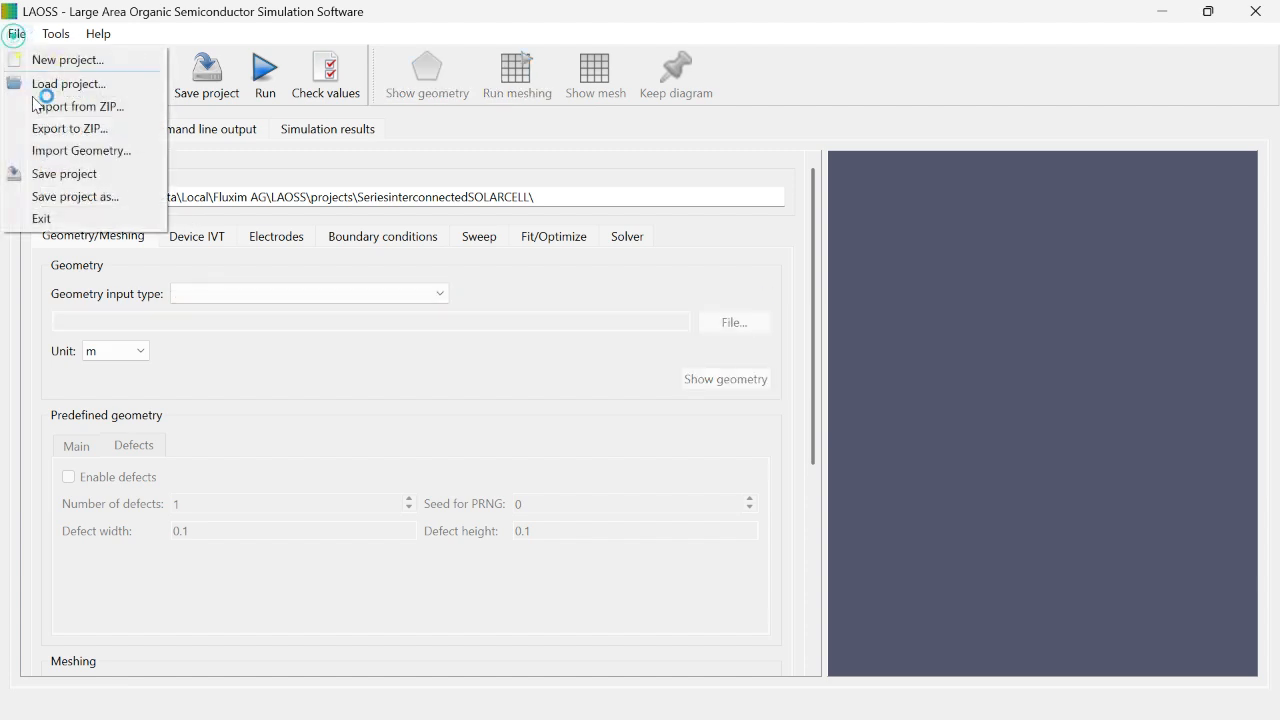
pyautogui.click(66, 151)
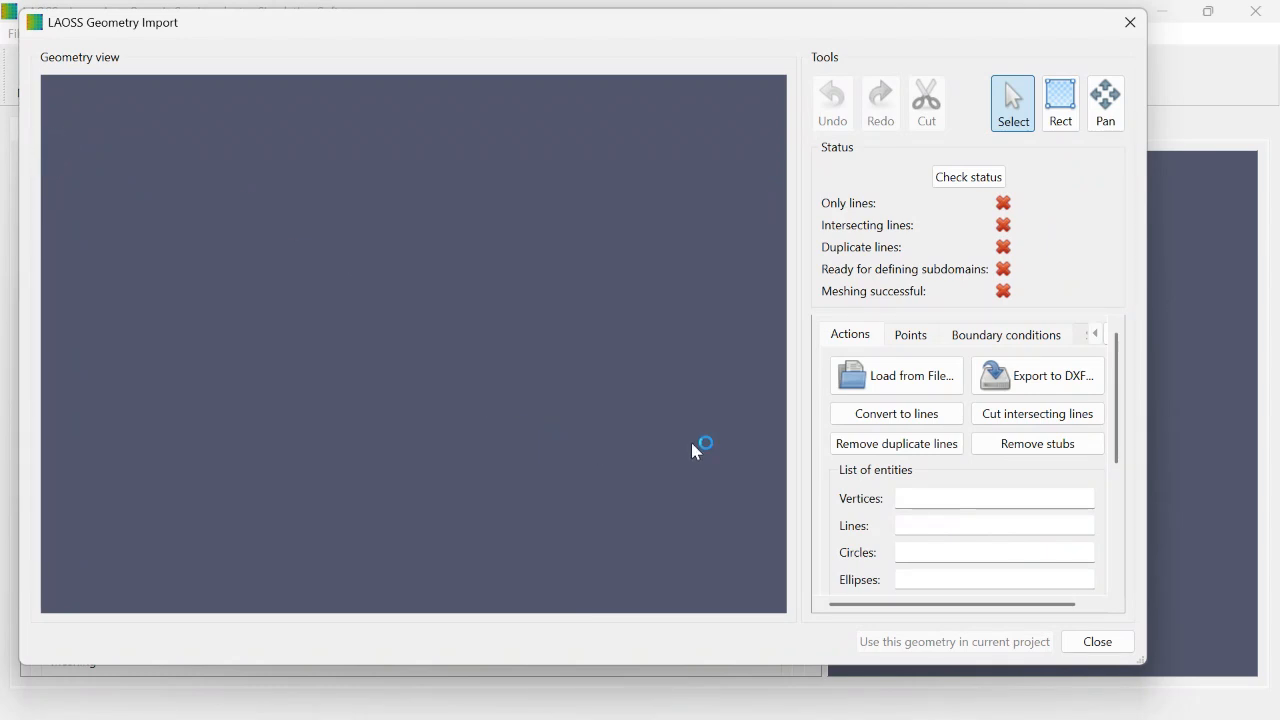
pyautogui.click(903, 383)
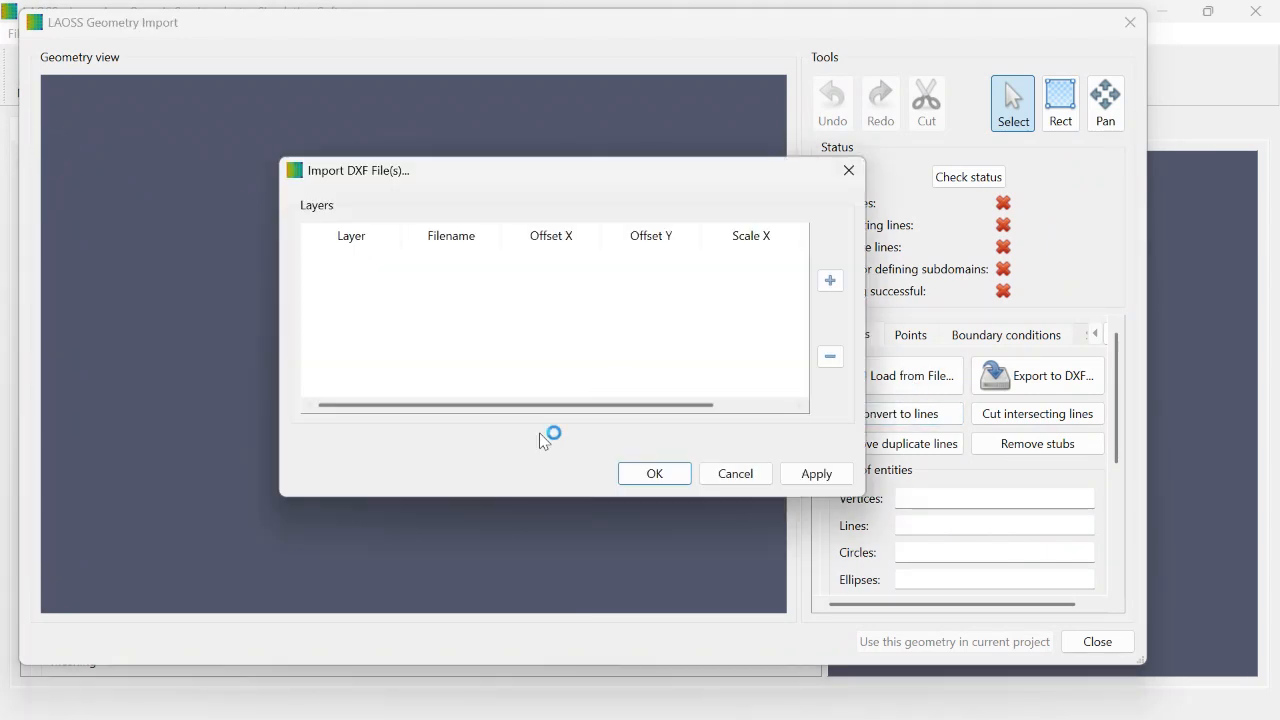
pyautogui.click(830, 285)
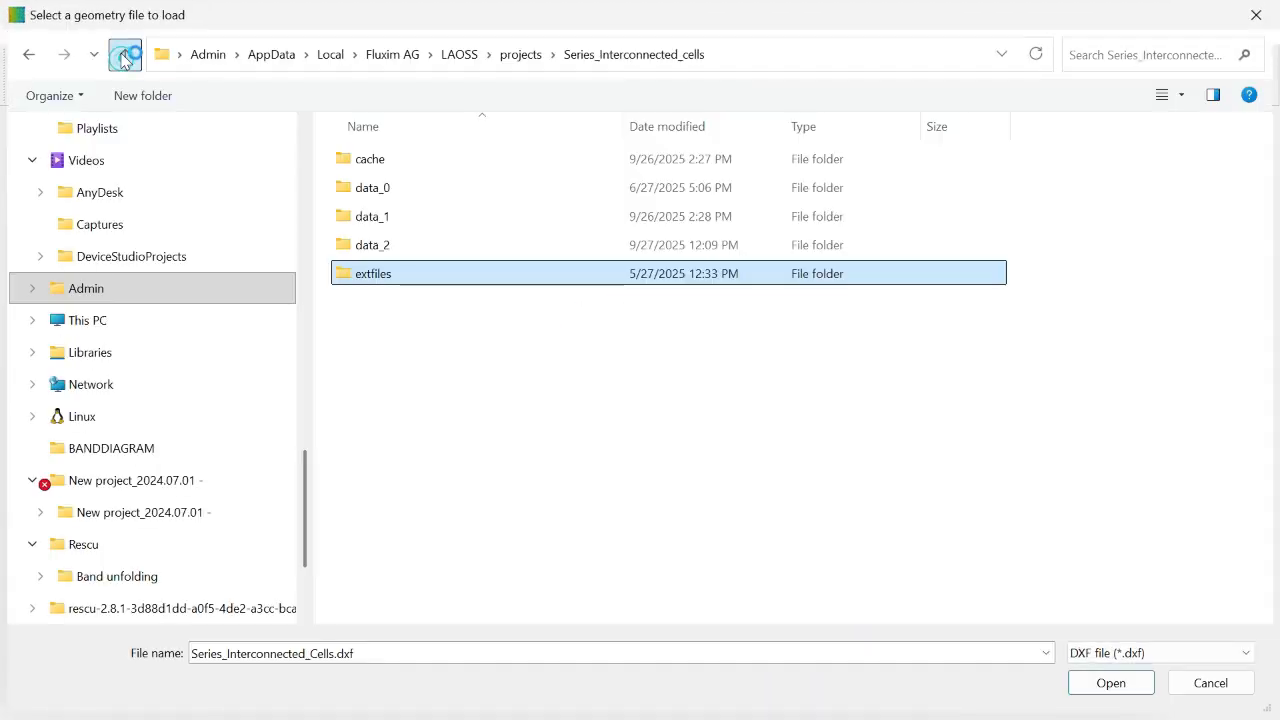
pyautogui.click(125, 54)
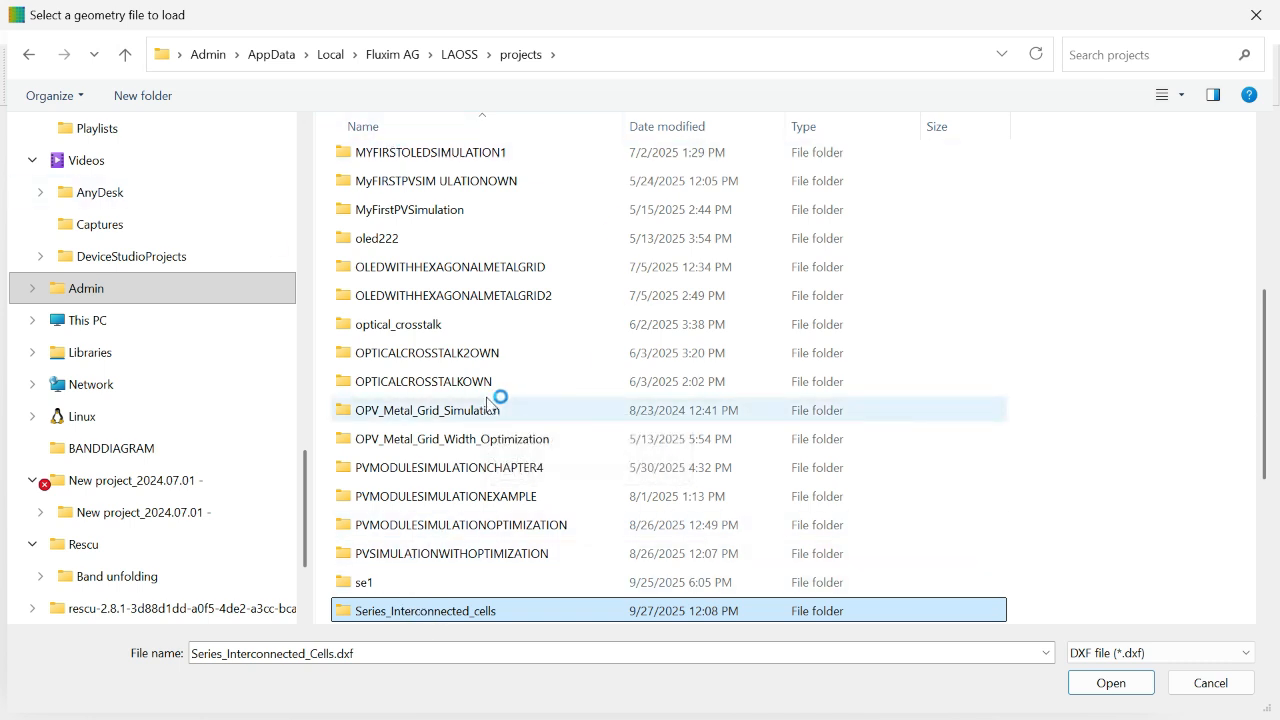
pyautogui.doubleClick(588, 617)
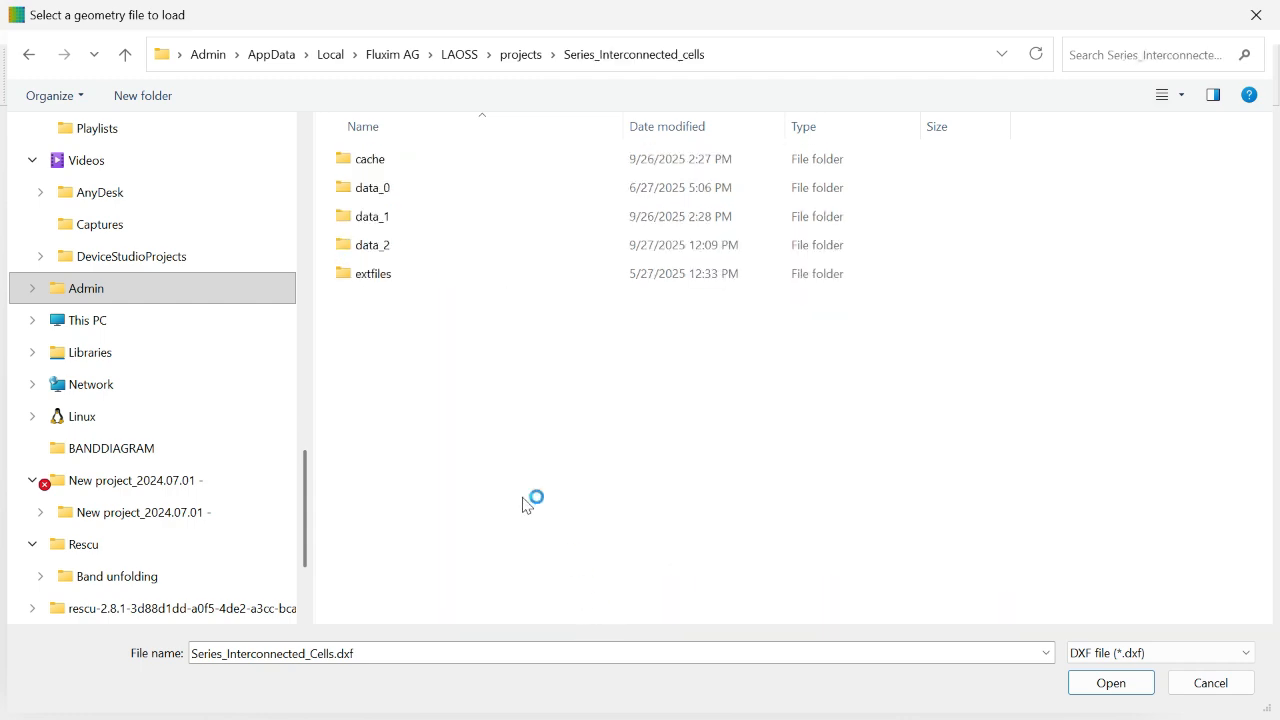
pyautogui.doubleClick(428, 277)
pyautogui.click(403, 162)
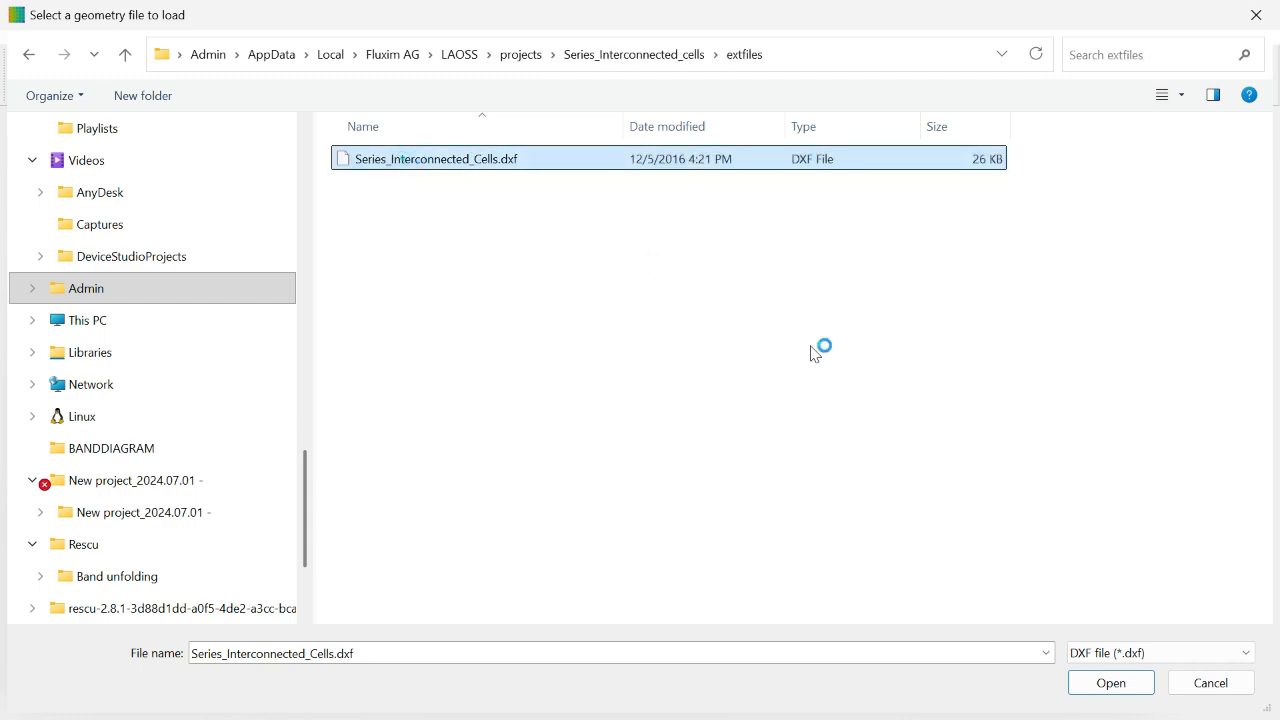
pyautogui.click(1108, 682)
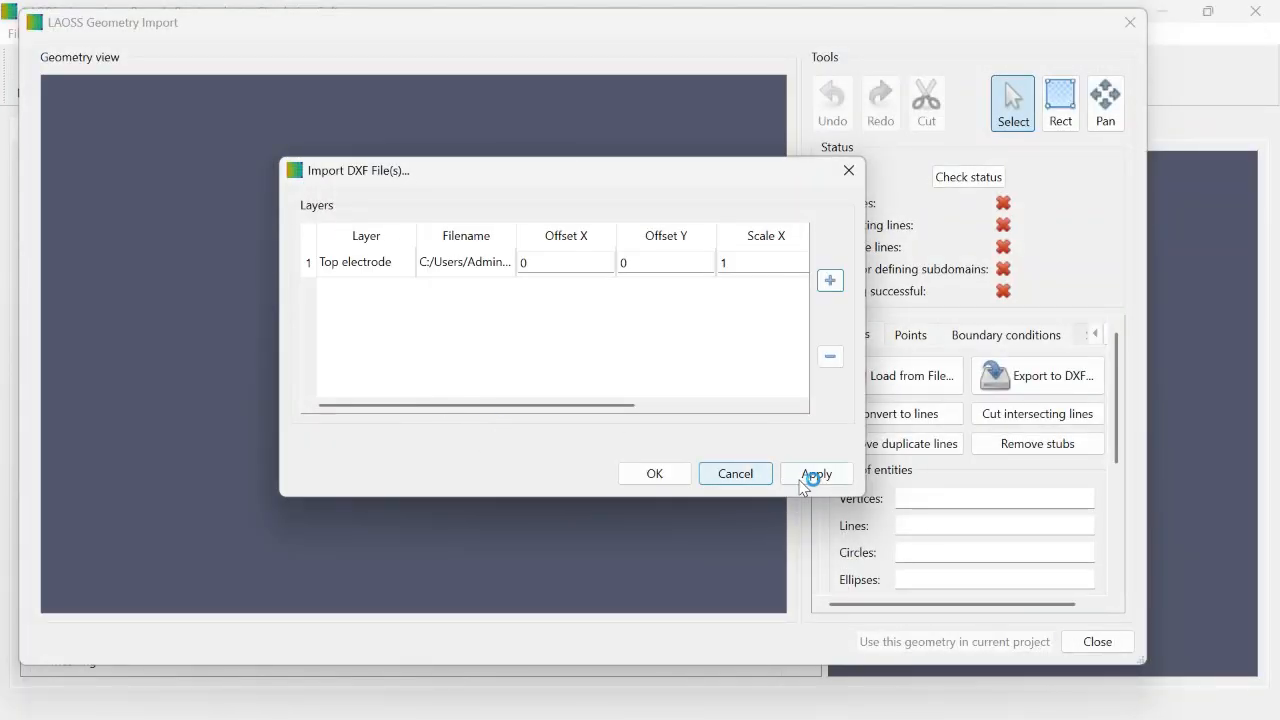
pyautogui.click(788, 477)
pyautogui.click(666, 474)
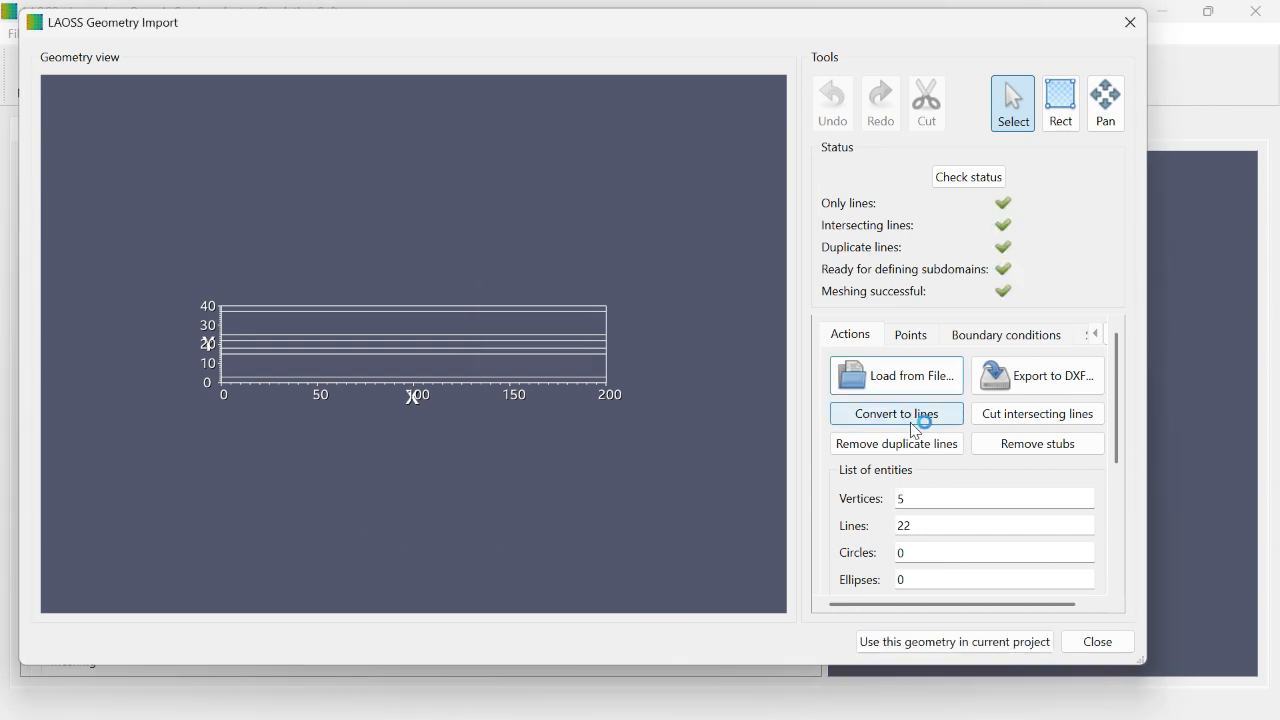
# Step: Review the imported geometry's point pairs, boundary conditions and the areas of subdomains Default, P1, P2 and P3
pyautogui.click(903, 340)
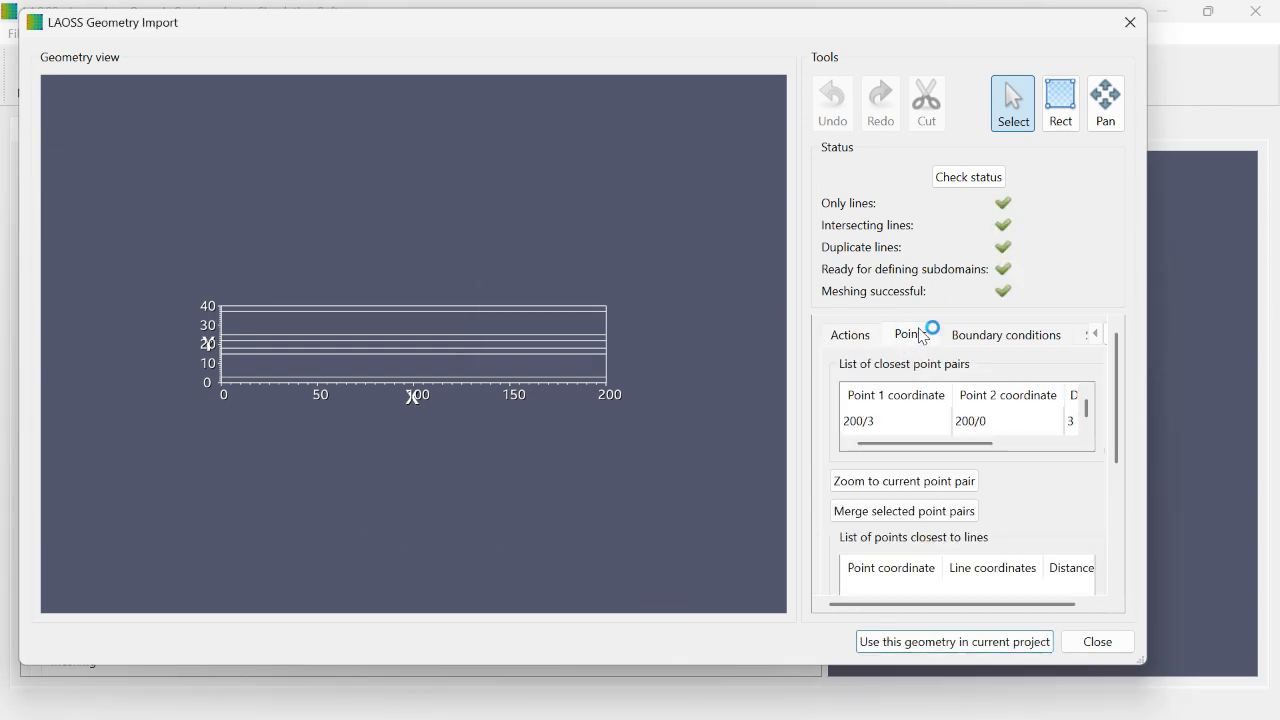
pyautogui.click(980, 345)
pyautogui.click(968, 508)
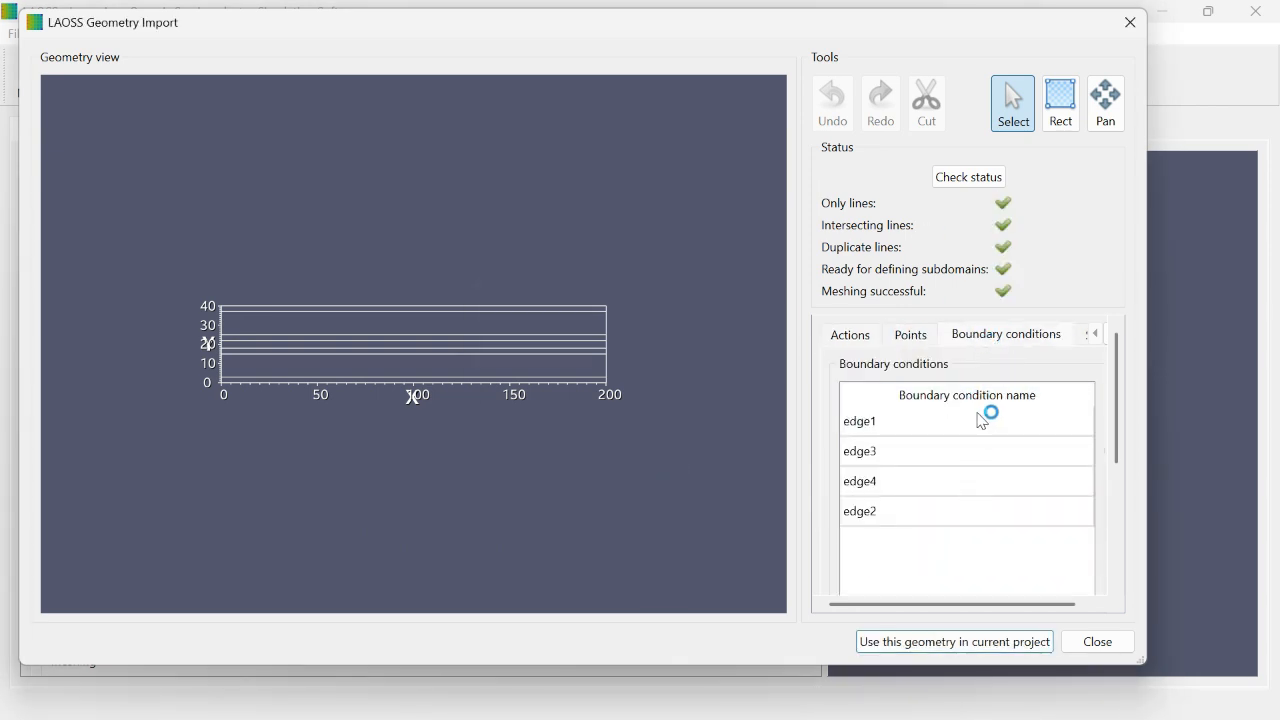
pyautogui.click(1090, 342)
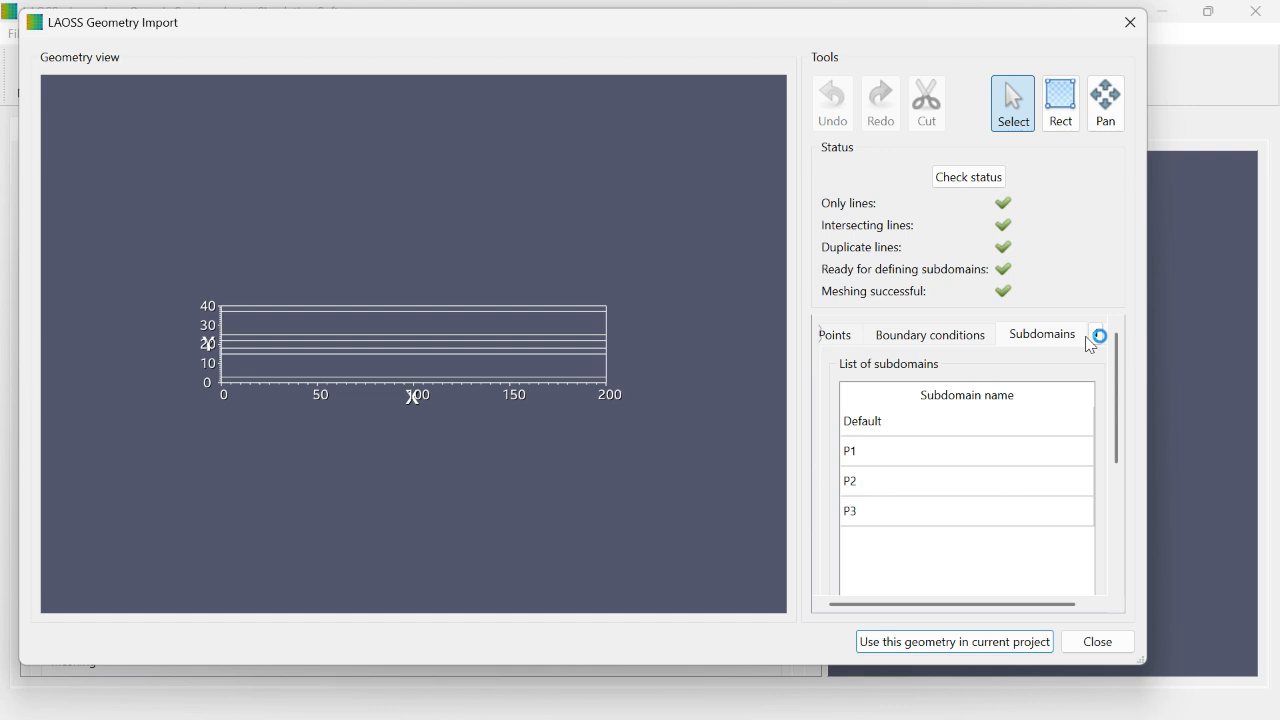
pyautogui.click(883, 425)
pyautogui.click(880, 460)
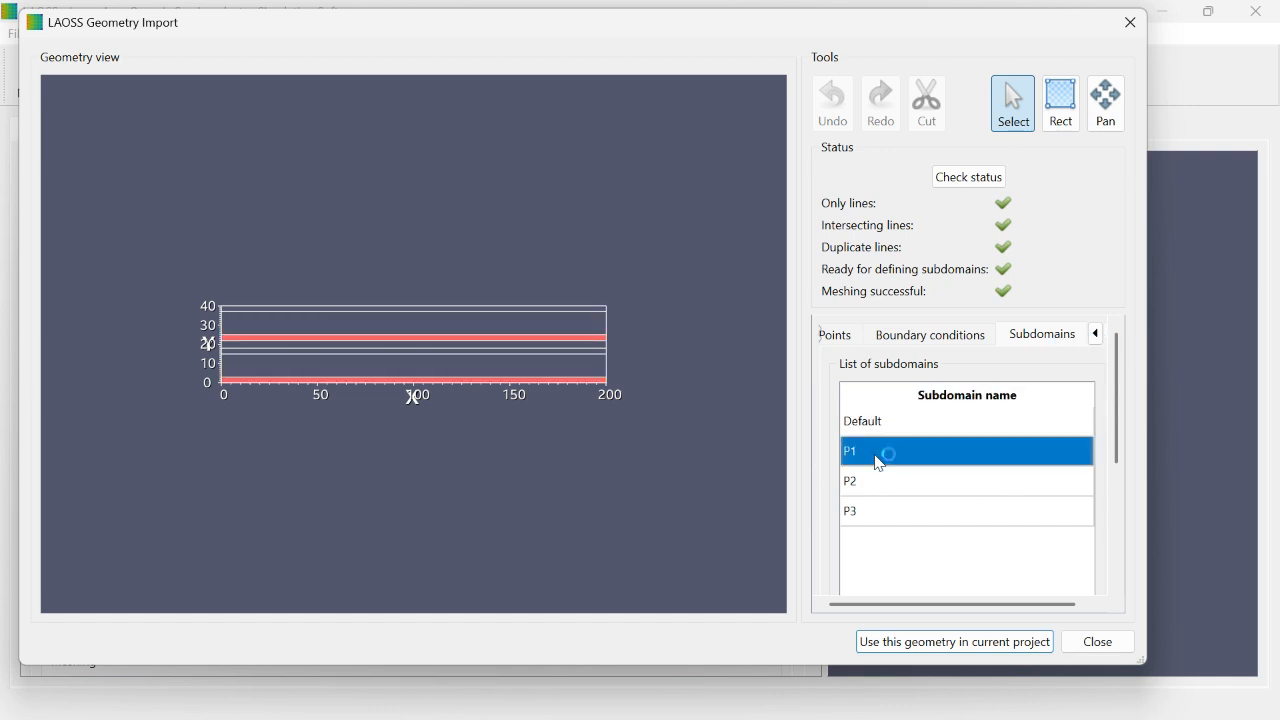
pyautogui.click(879, 485)
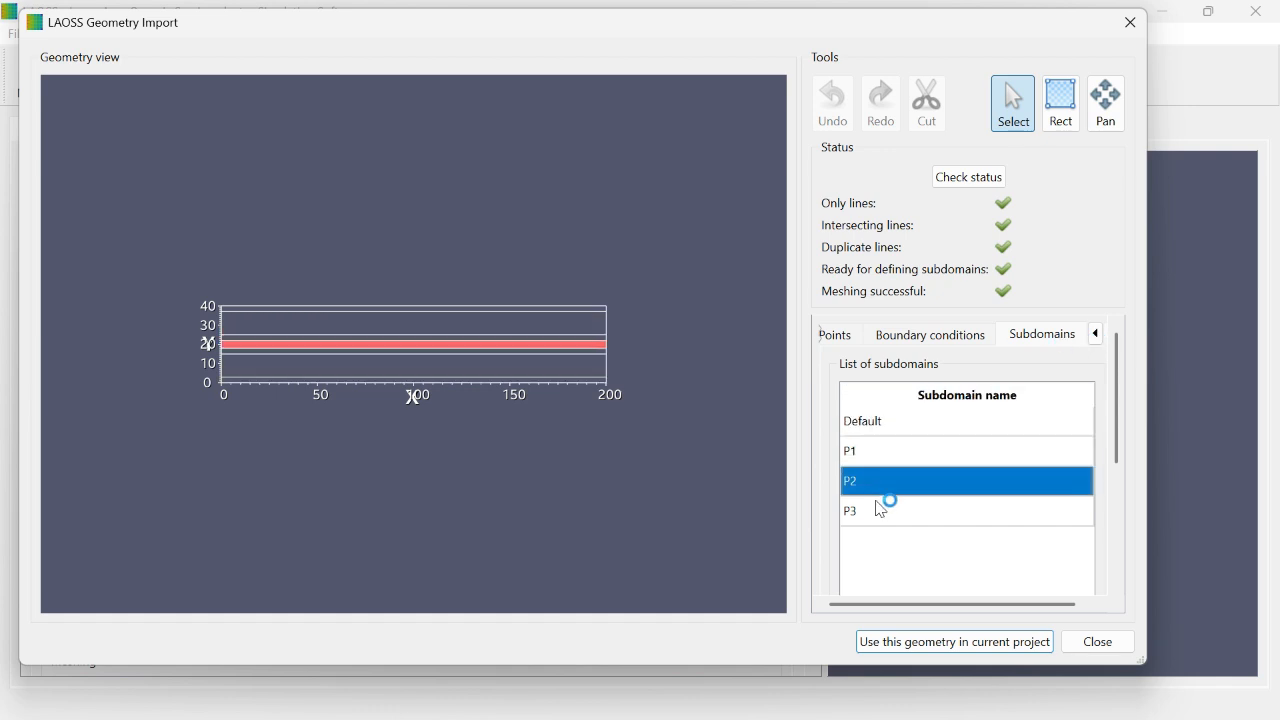
pyautogui.click(884, 523)
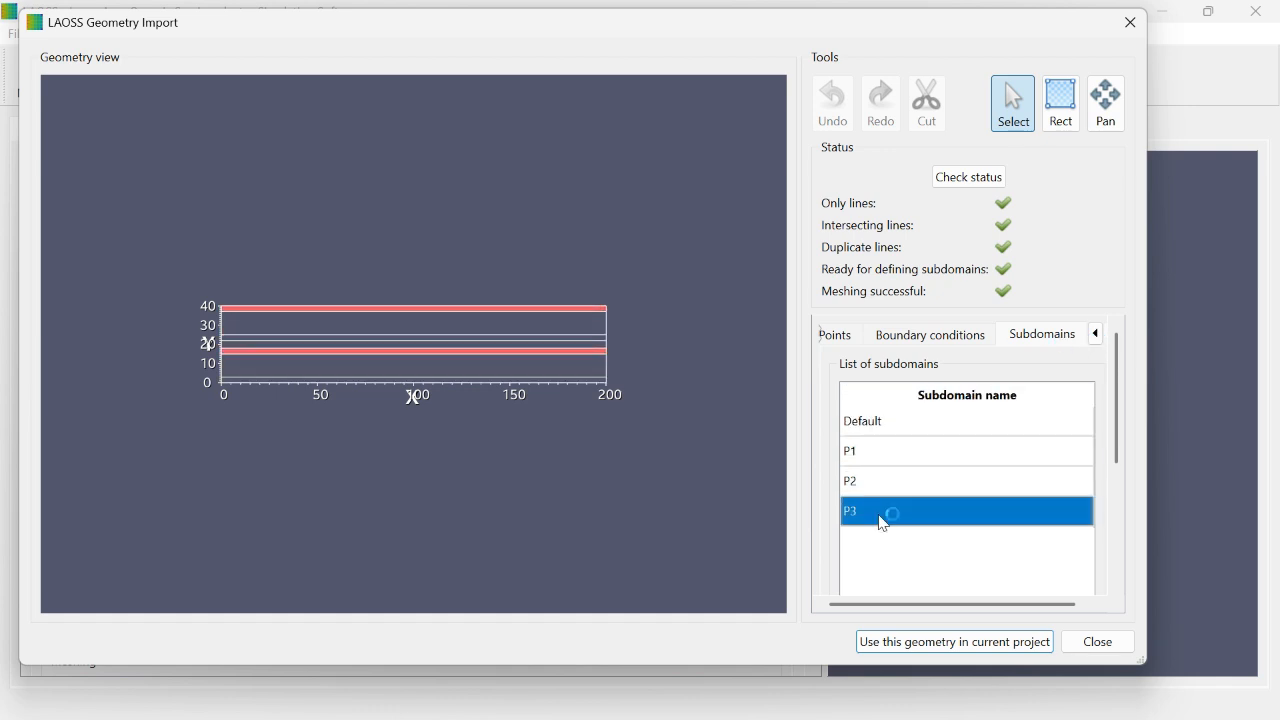
# Step: Use the imported geometry in the current project and set its unit to mm
pyautogui.click(1038, 644)
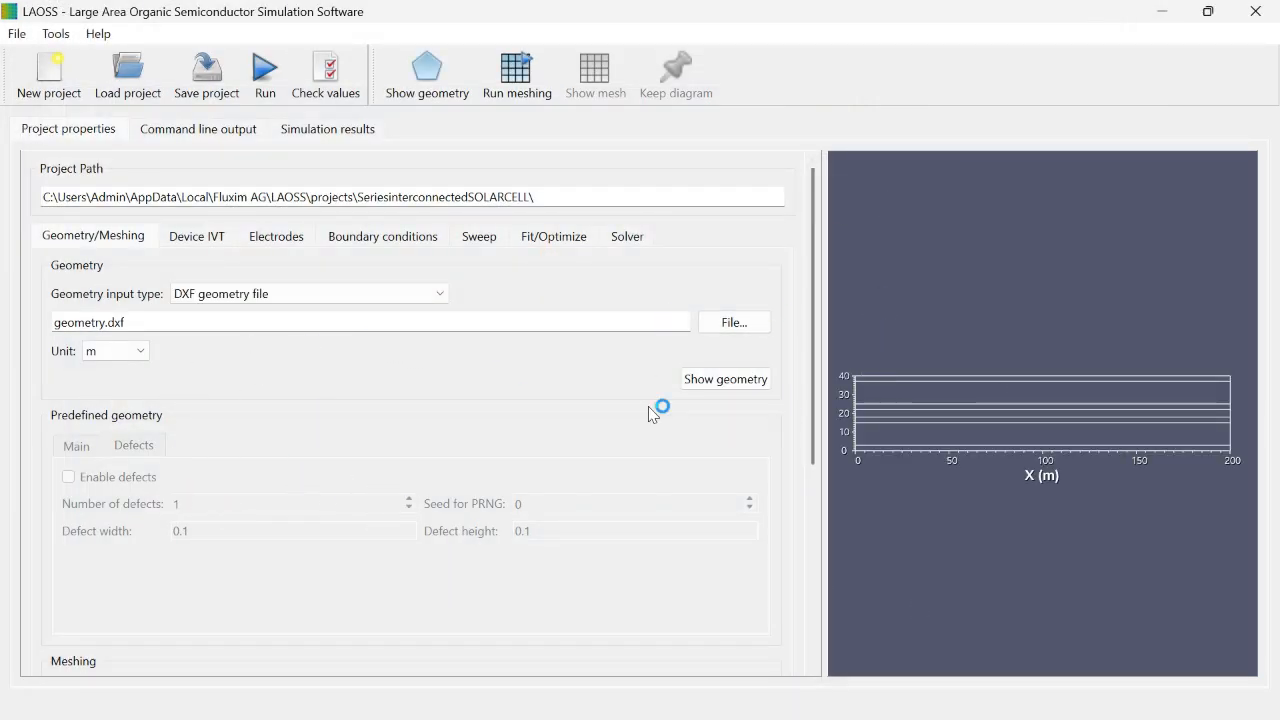
pyautogui.click(197, 236)
pyautogui.click(280, 237)
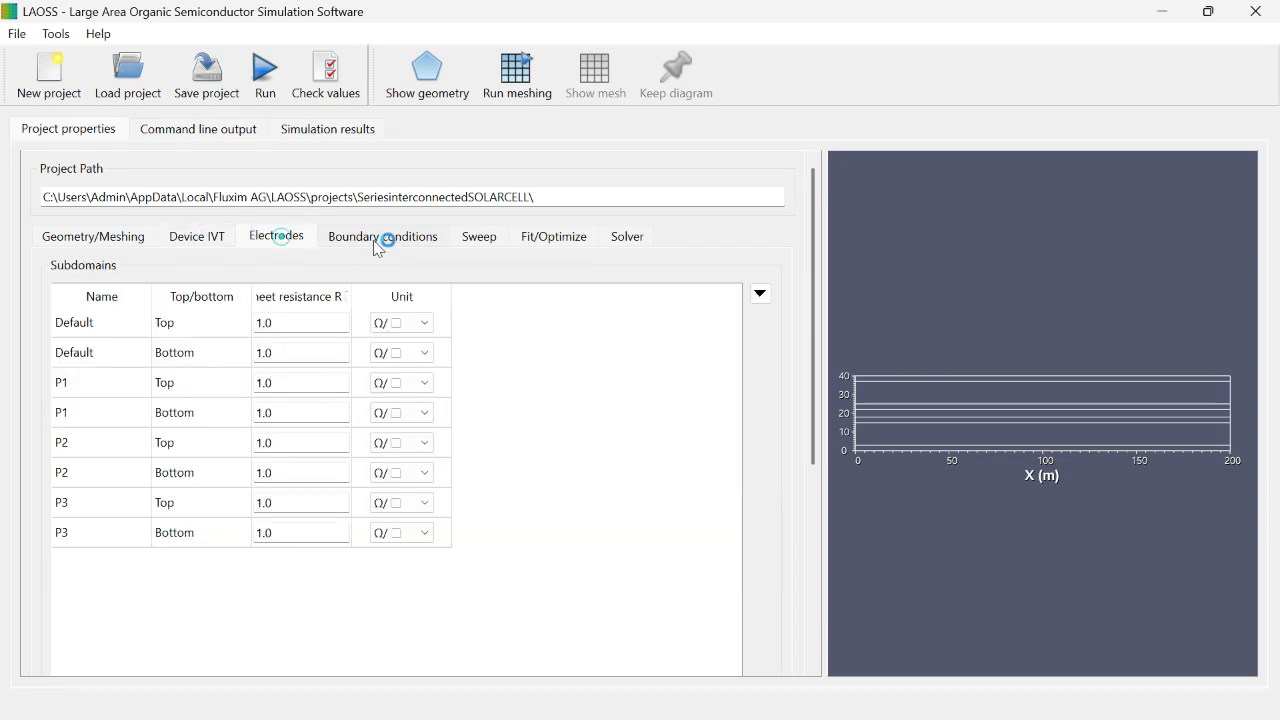
pyautogui.click(378, 245)
pyautogui.click(200, 238)
pyautogui.click(155, 237)
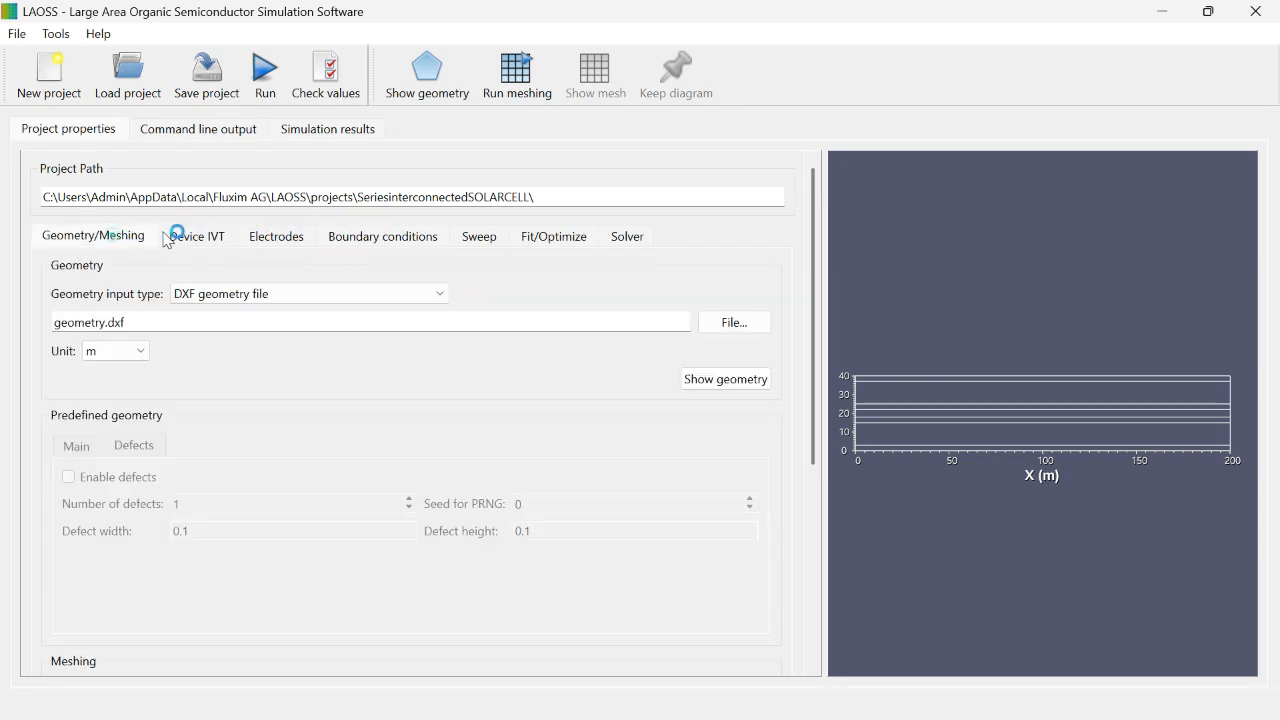
pyautogui.click(143, 352)
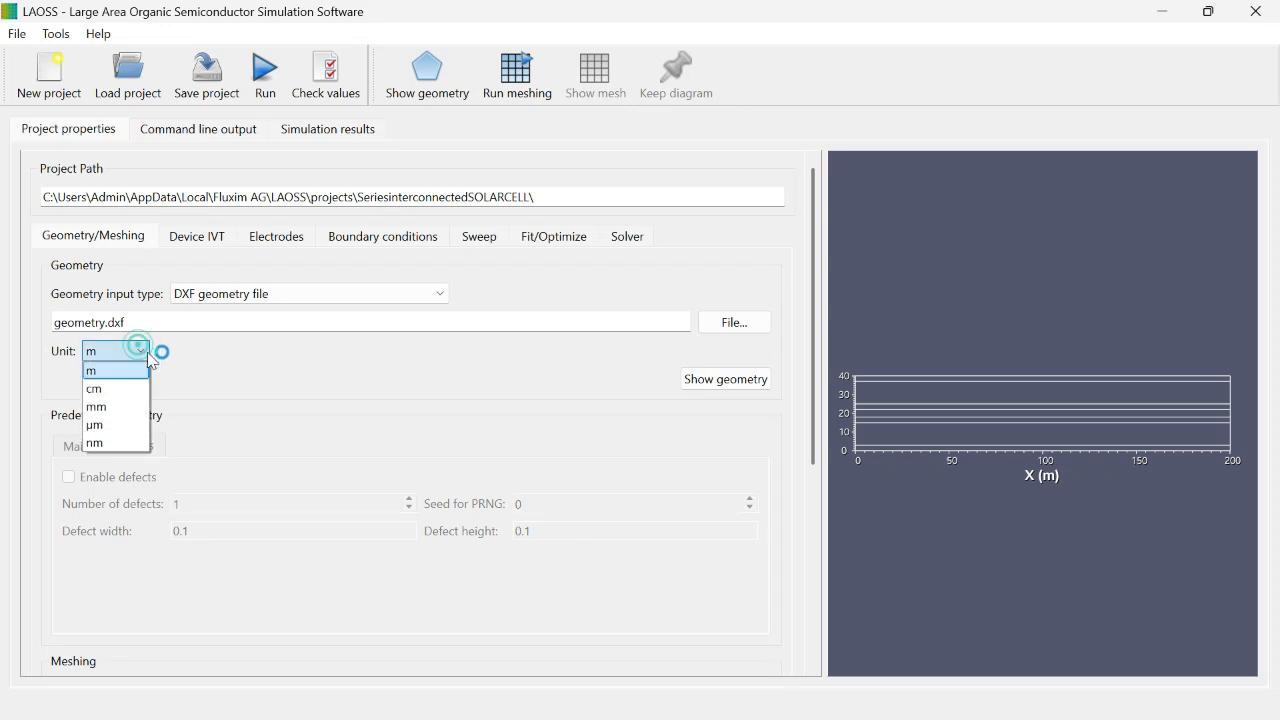
pyautogui.click(118, 408)
# Step: Set the maximal edge size to 1 for the NetGen mesh and run the meshing
pyautogui.scroll(-3, 214, 371)
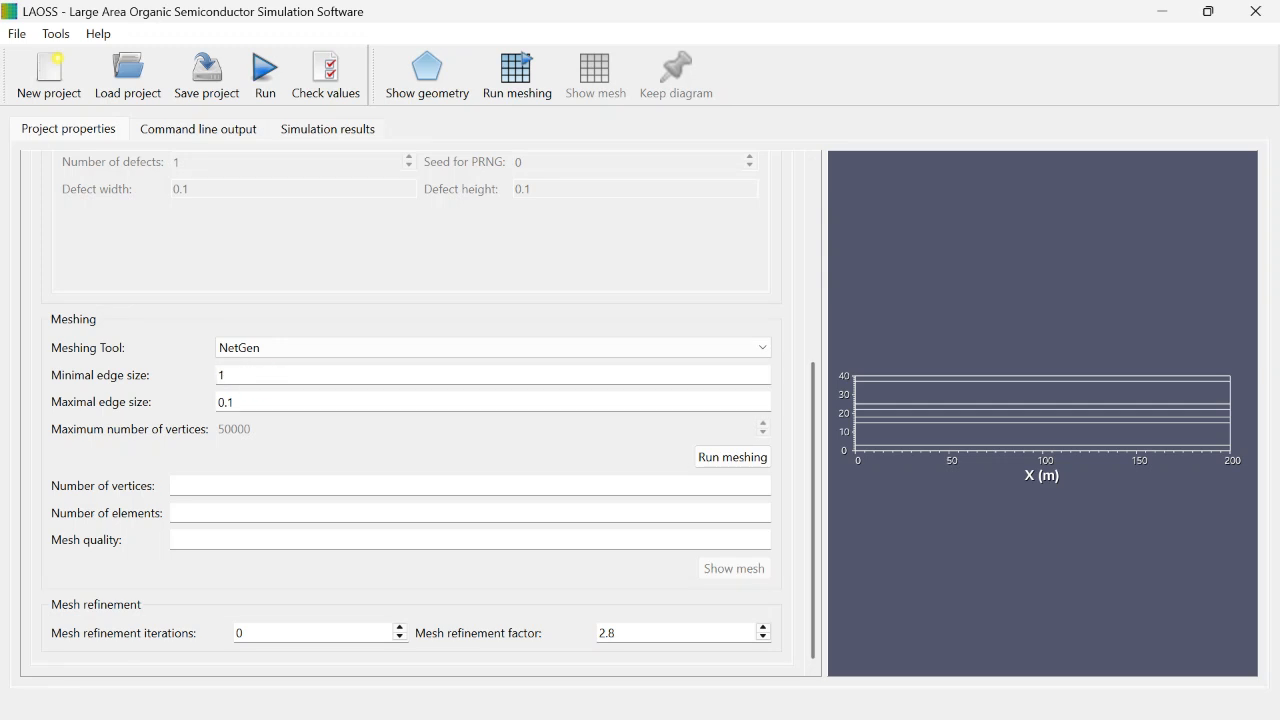
pyautogui.click(271, 406)
pyautogui.press('BackSpace')
pyautogui.click(732, 465)
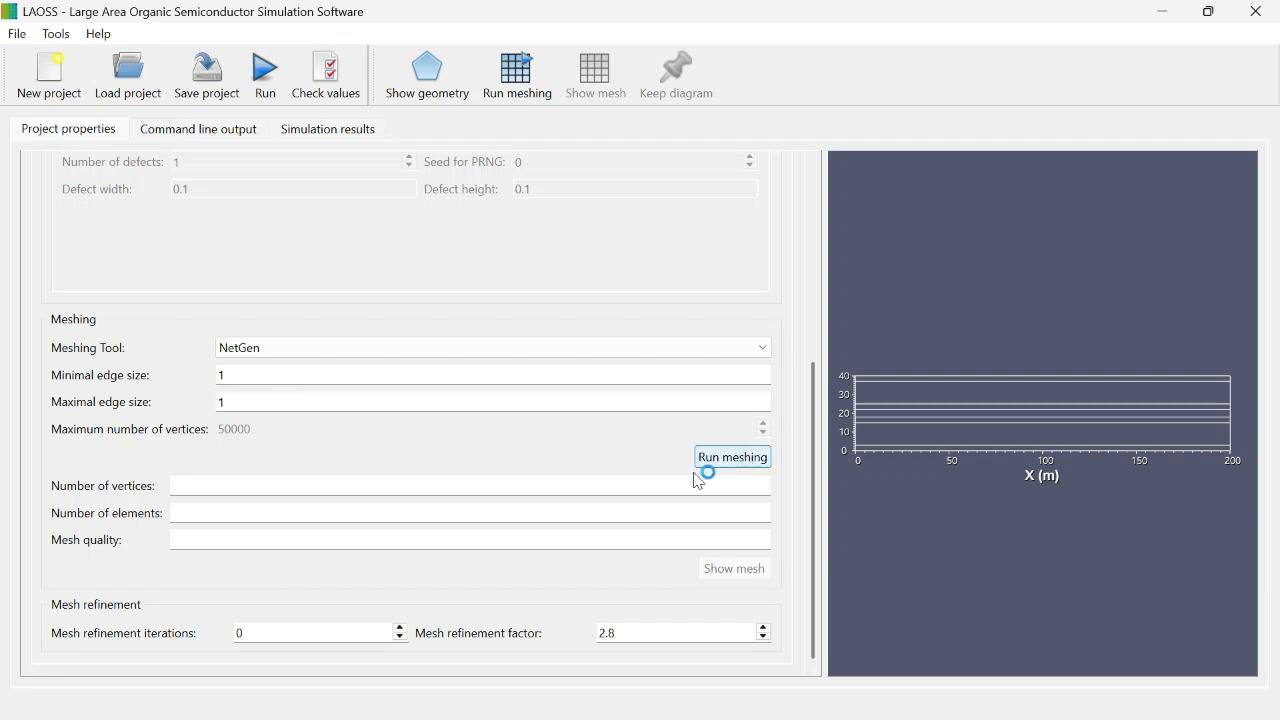
# Step: Set the Default subdomain's electric coupling law to Imported JV curve in the device settings
pyautogui.scroll(6, 820, 400)
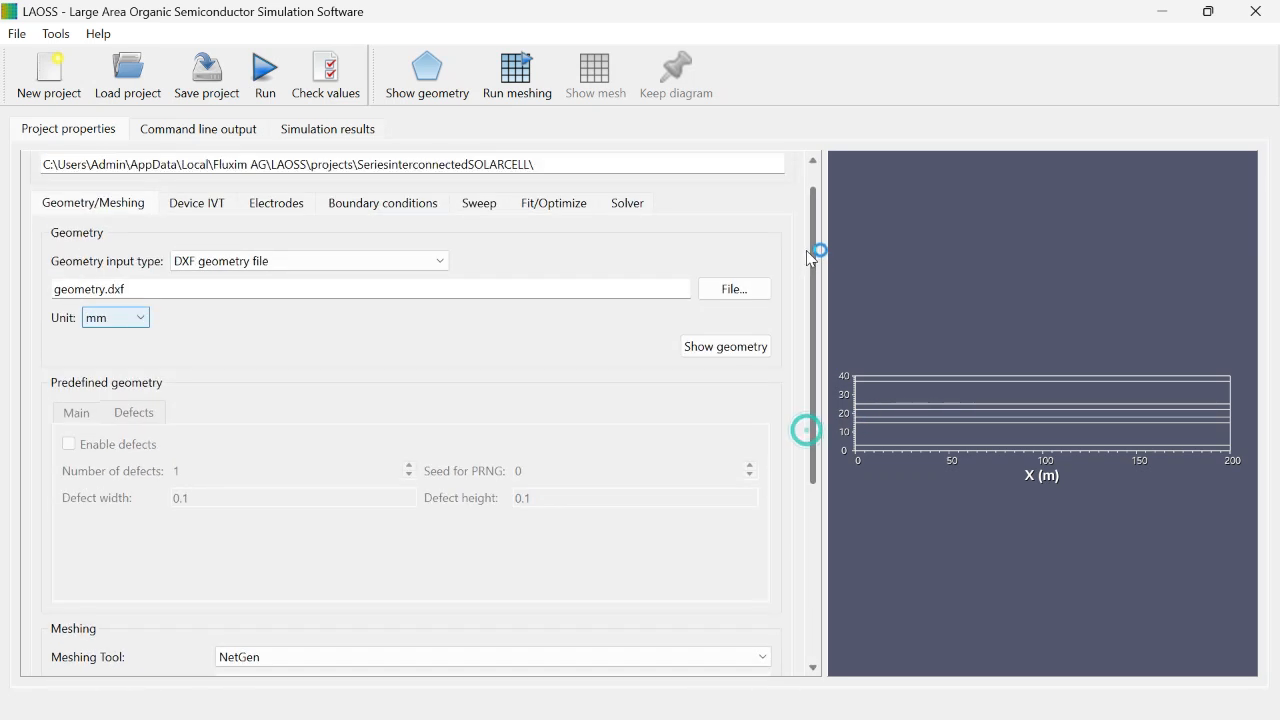
pyautogui.click(214, 236)
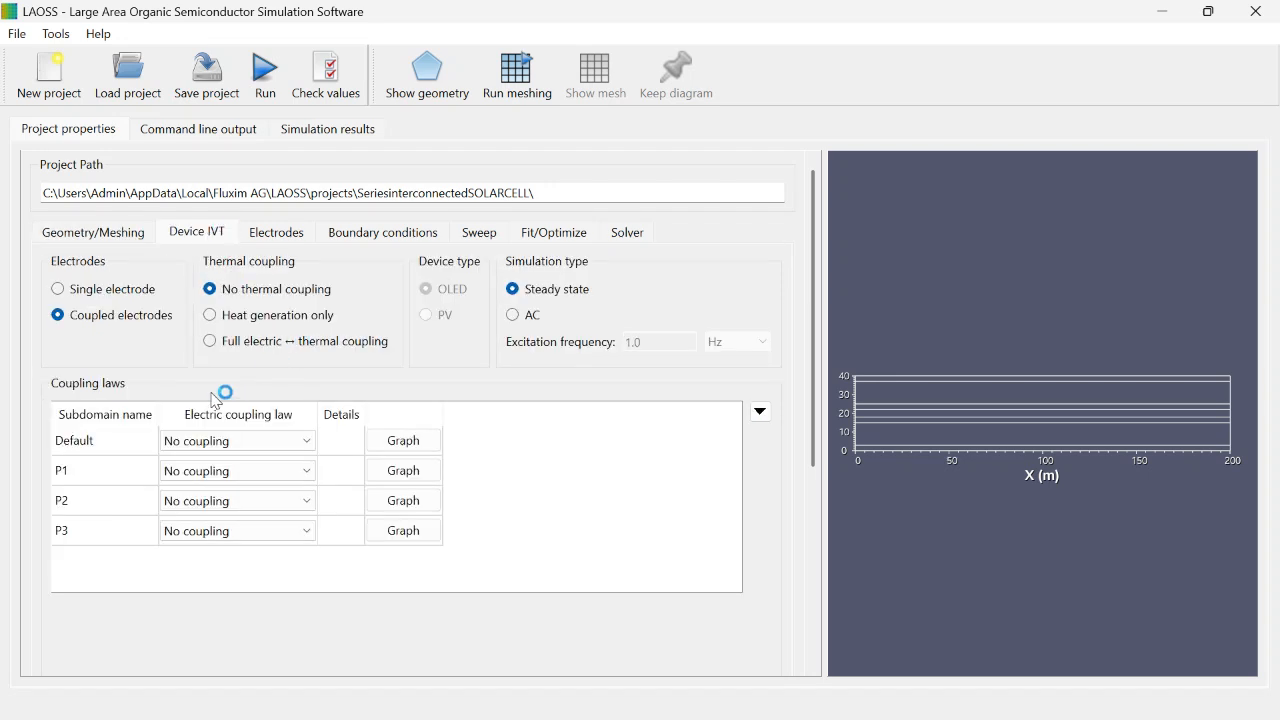
pyautogui.click(114, 419)
pyautogui.click(116, 441)
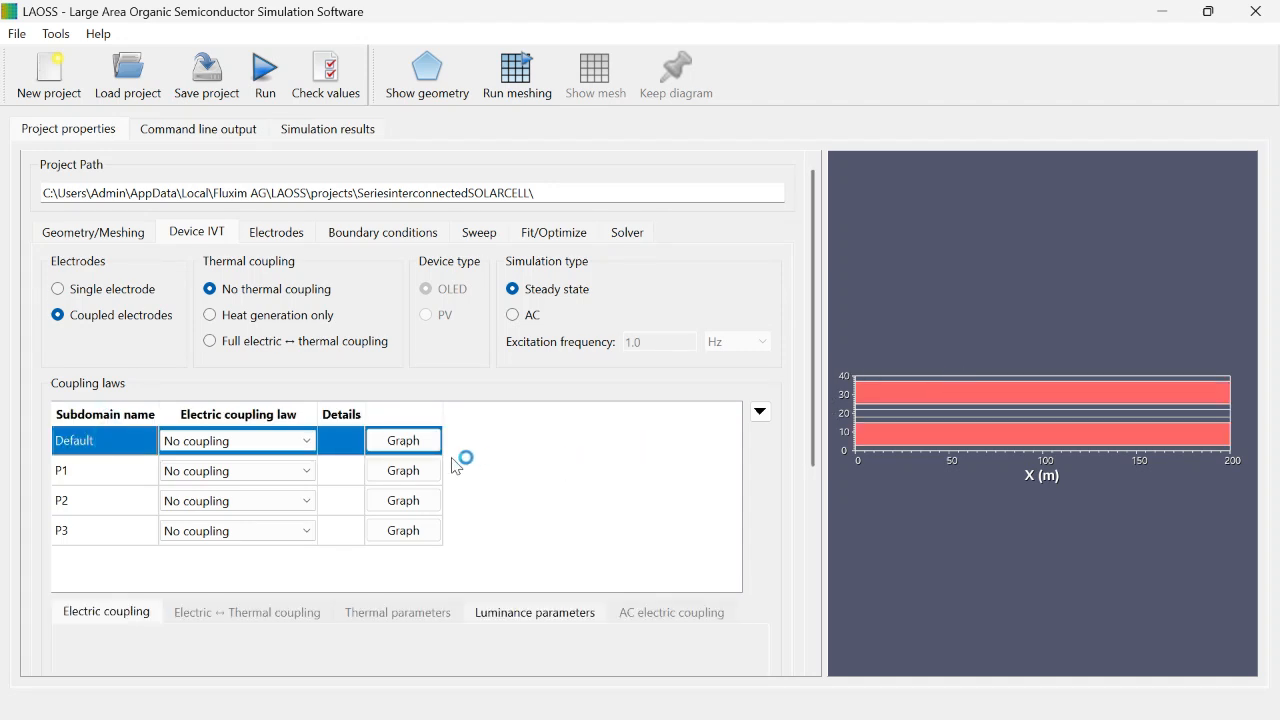
pyautogui.click(320, 442)
pyautogui.click(281, 451)
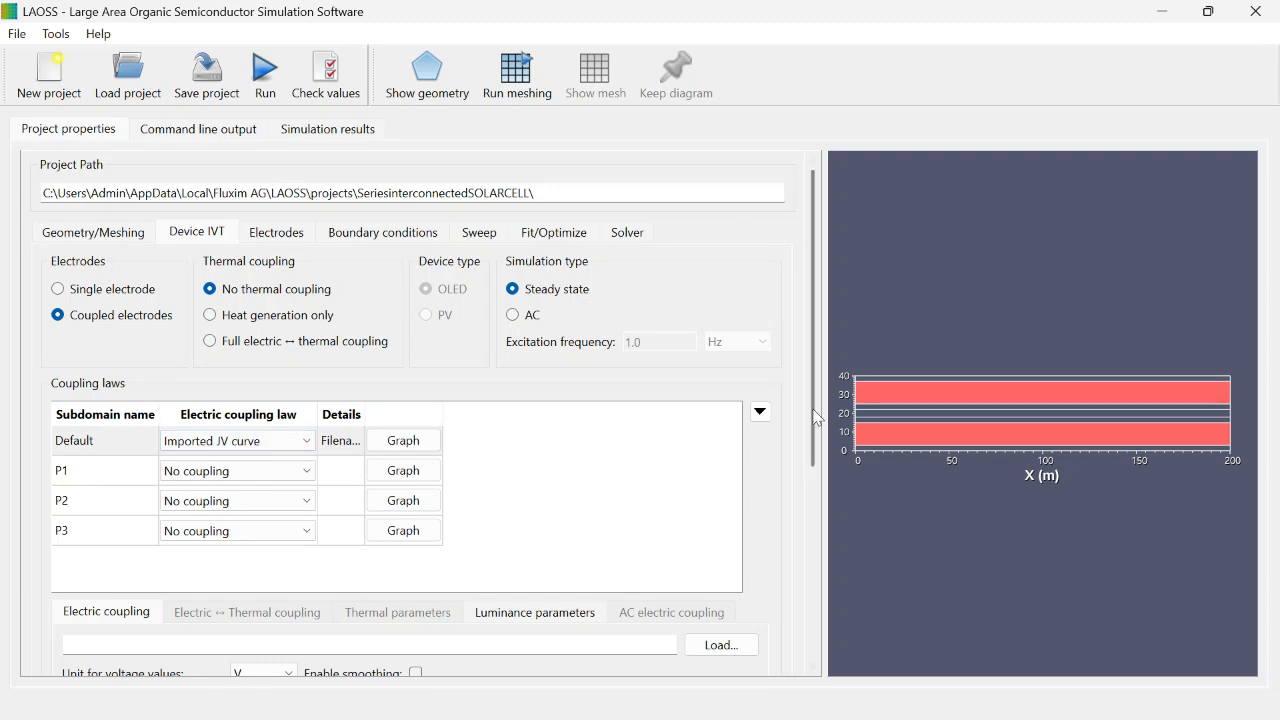
# Step: Load IV-perovskite-Green.txt from the Series_Interconnected_cells project's data_2 folder as the Default subdomain's JV curve
pyautogui.moveTo(812, 408); pyautogui.dragTo(812, 526)
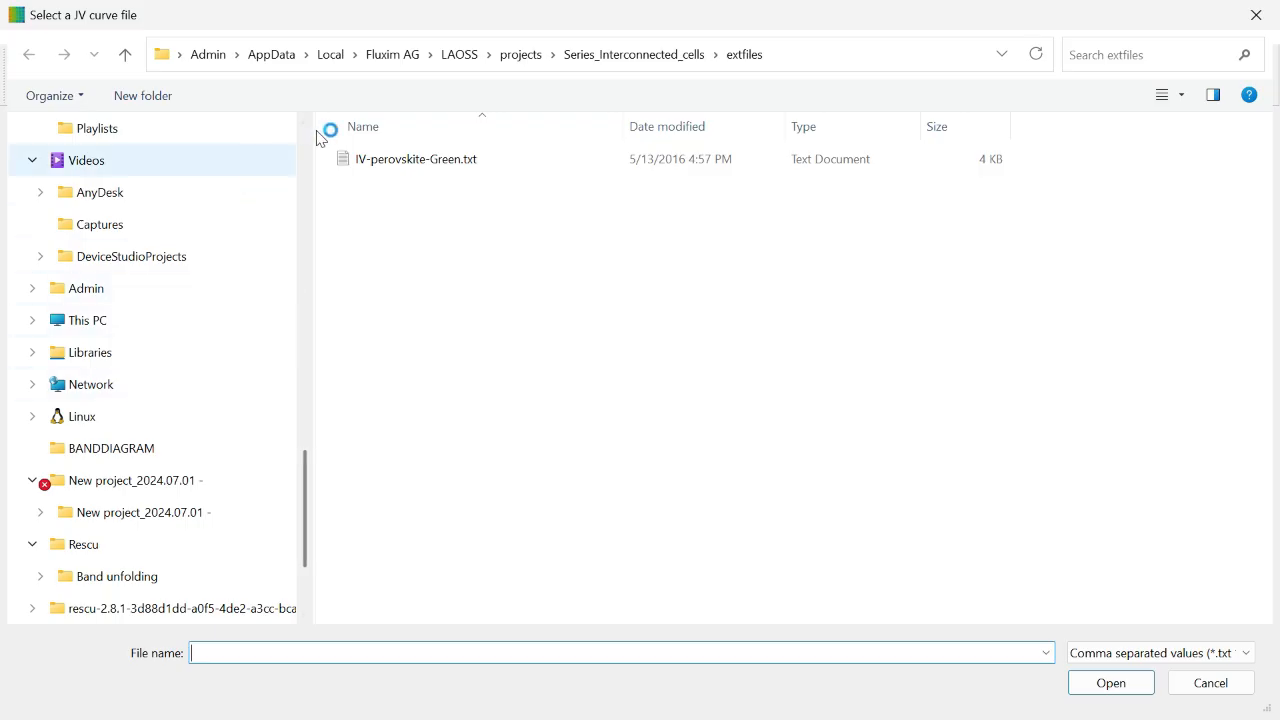
pyautogui.click(121, 64)
pyautogui.click(121, 64)
pyautogui.click(121, 64)
pyautogui.click(121, 63)
pyautogui.click(121, 63)
pyautogui.click(121, 63)
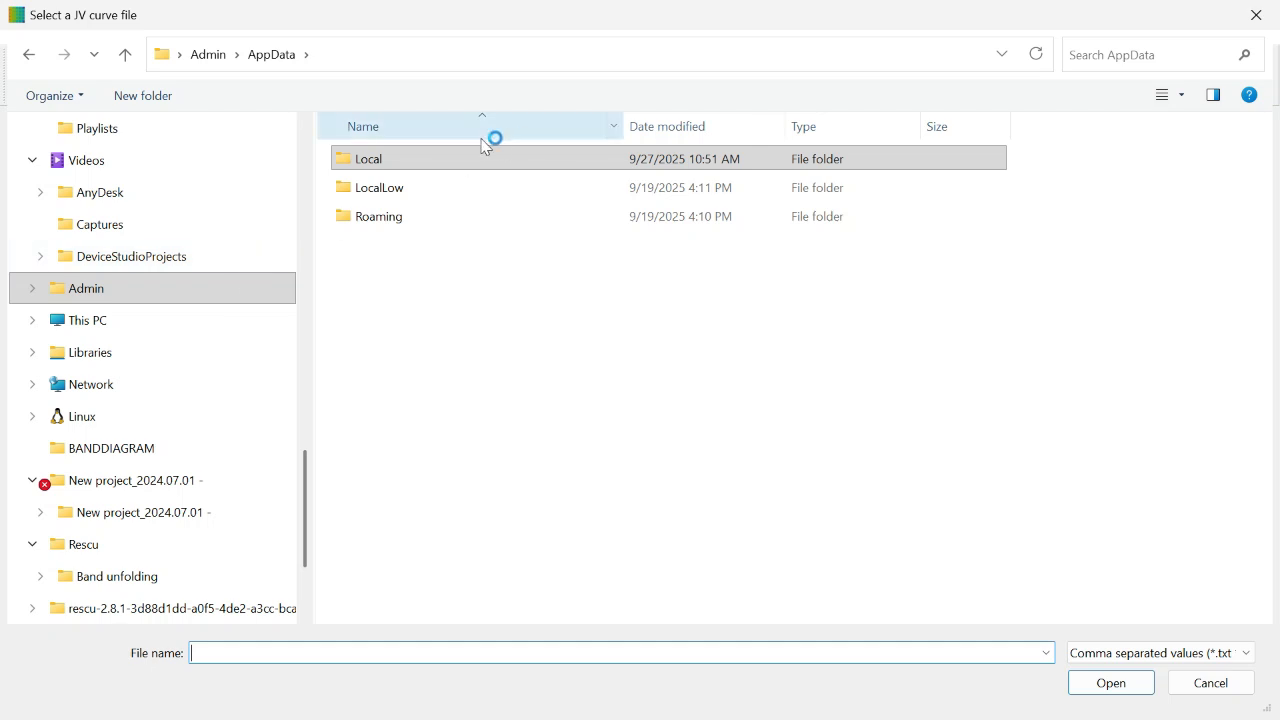
pyautogui.click(452, 166)
pyautogui.doubleClick(452, 166)
pyautogui.scroll(-4, 414, 423)
pyautogui.click(414, 416)
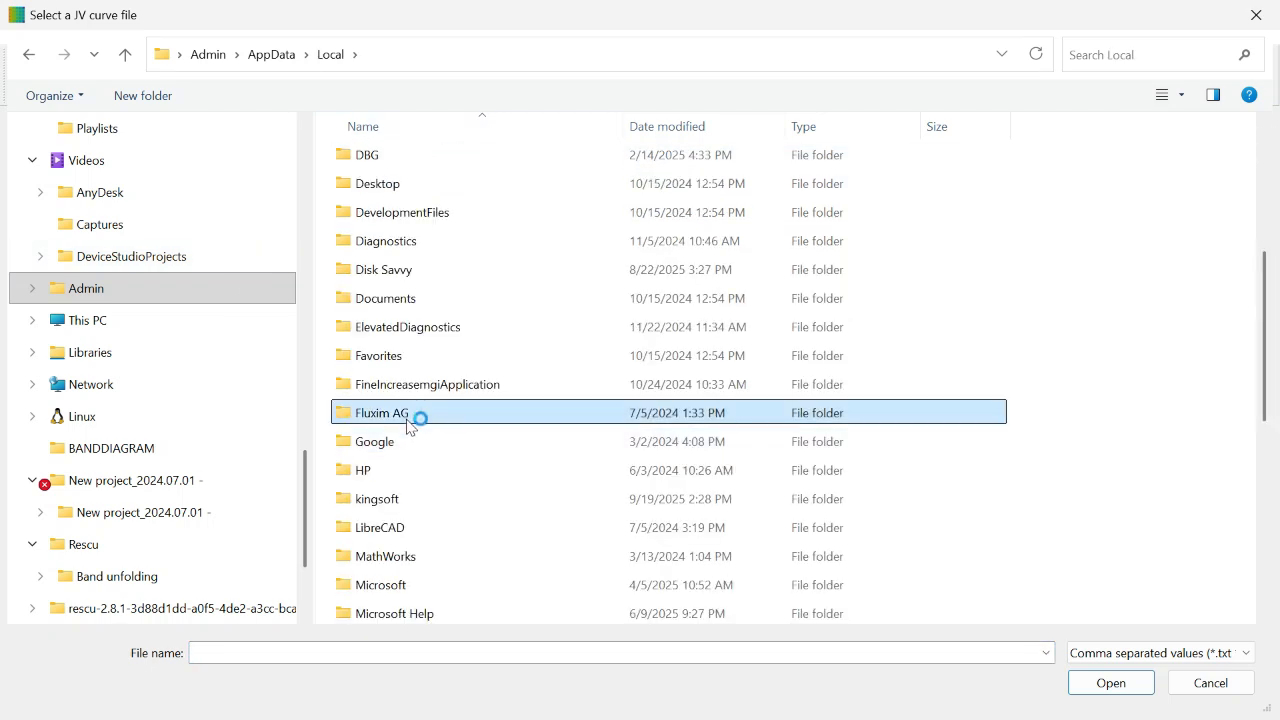
pyautogui.doubleClick(412, 416)
pyautogui.doubleClick(410, 164)
pyautogui.doubleClick(427, 166)
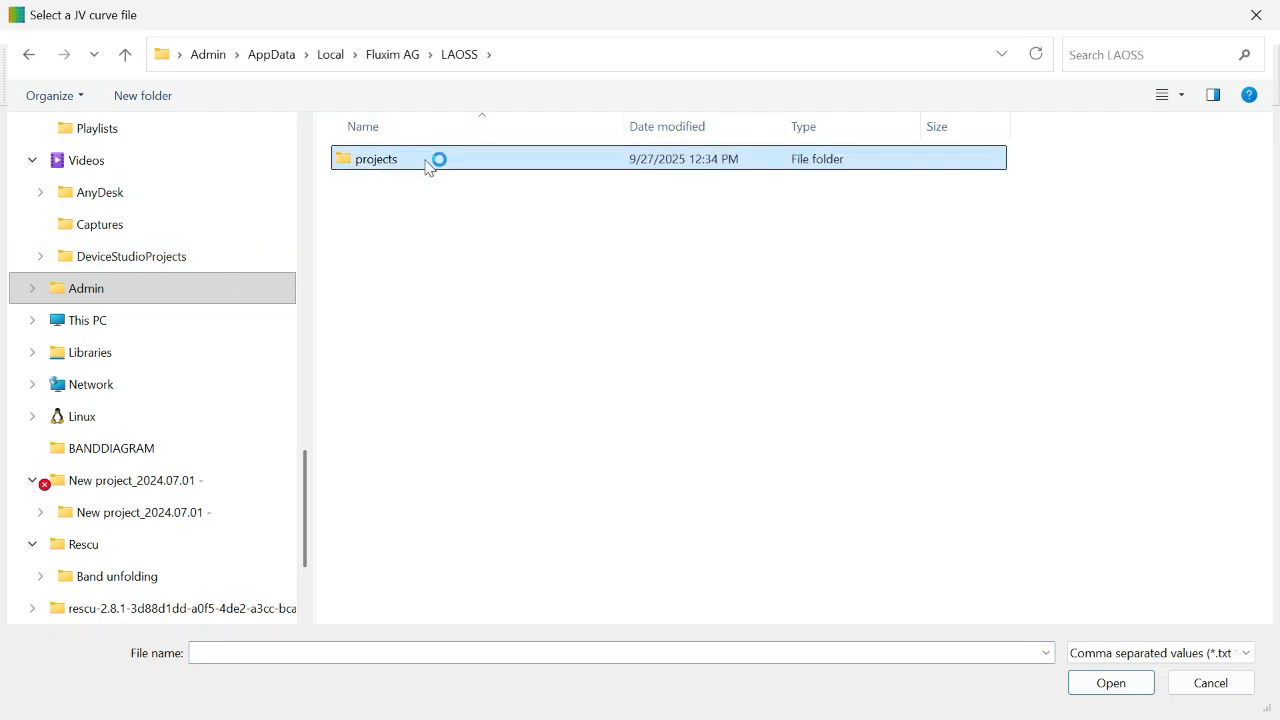
pyautogui.scroll(-8, 438, 350)
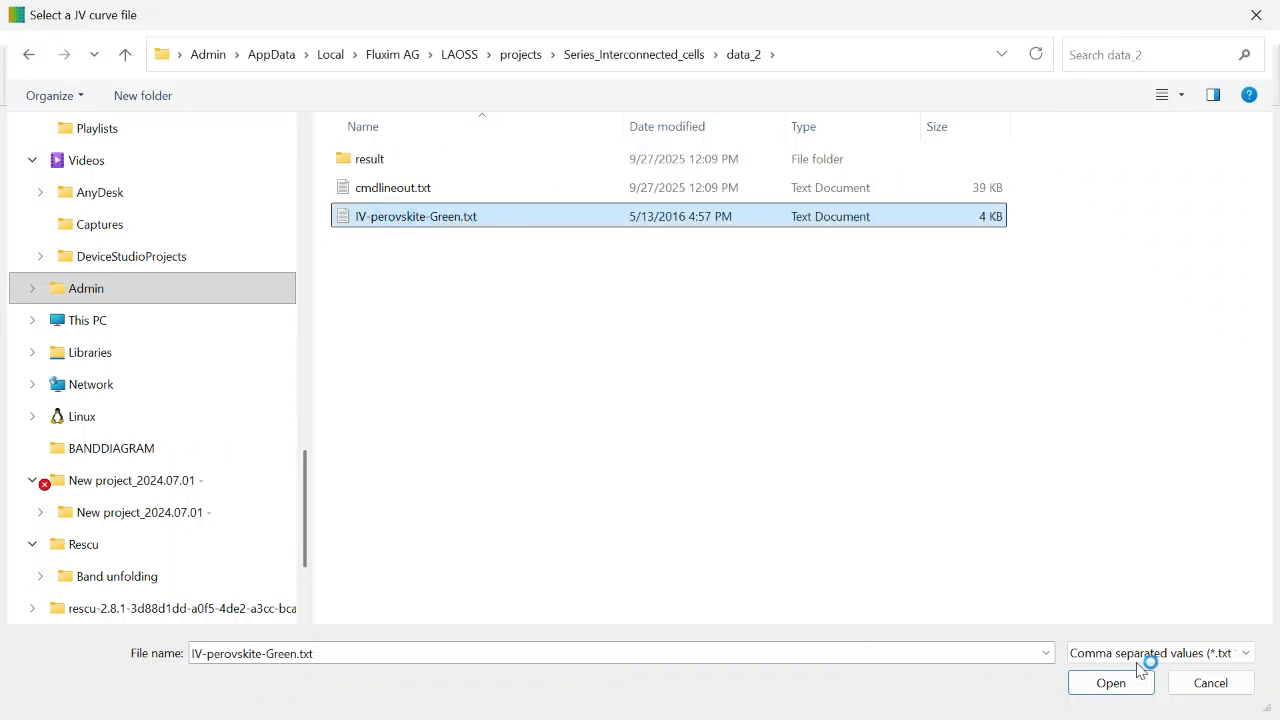
pyautogui.click(1130, 684)
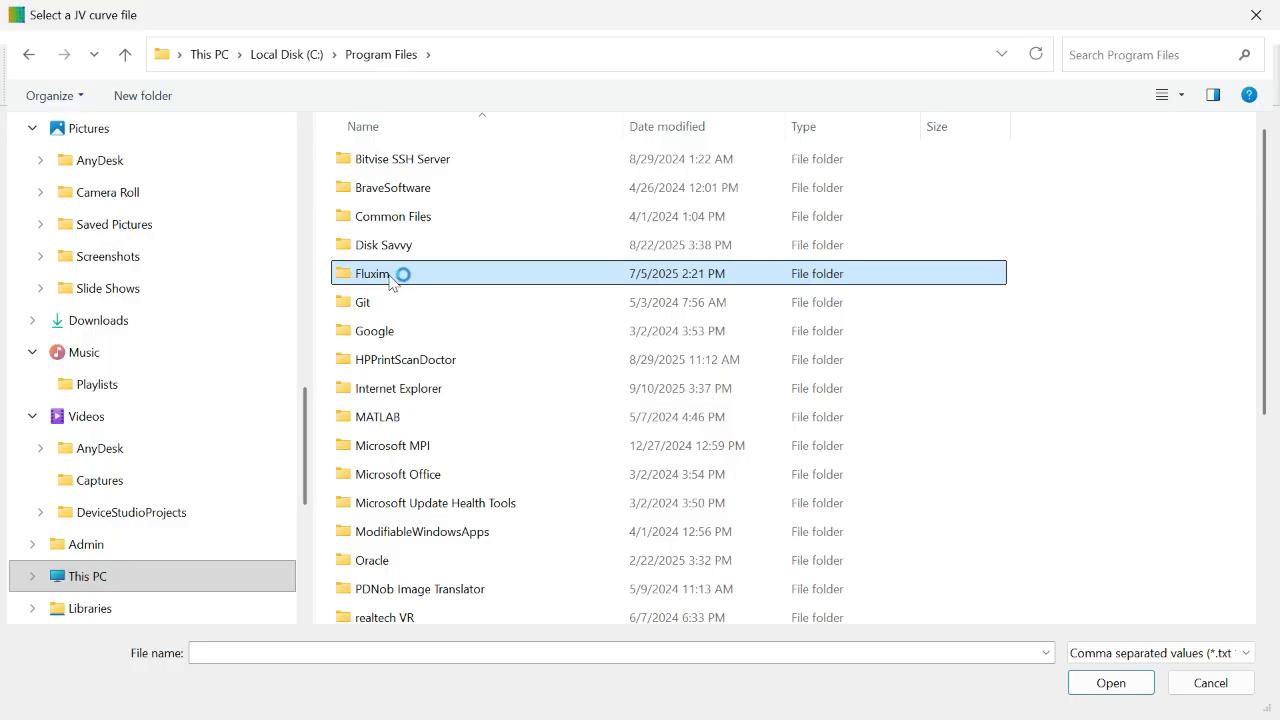
# Step: Load IV-perovskite-Green.txt from the LAOSS 4.1 examples folder "iv curves" as the Default subdomain's JV curve
pyautogui.doubleClick(390, 275)
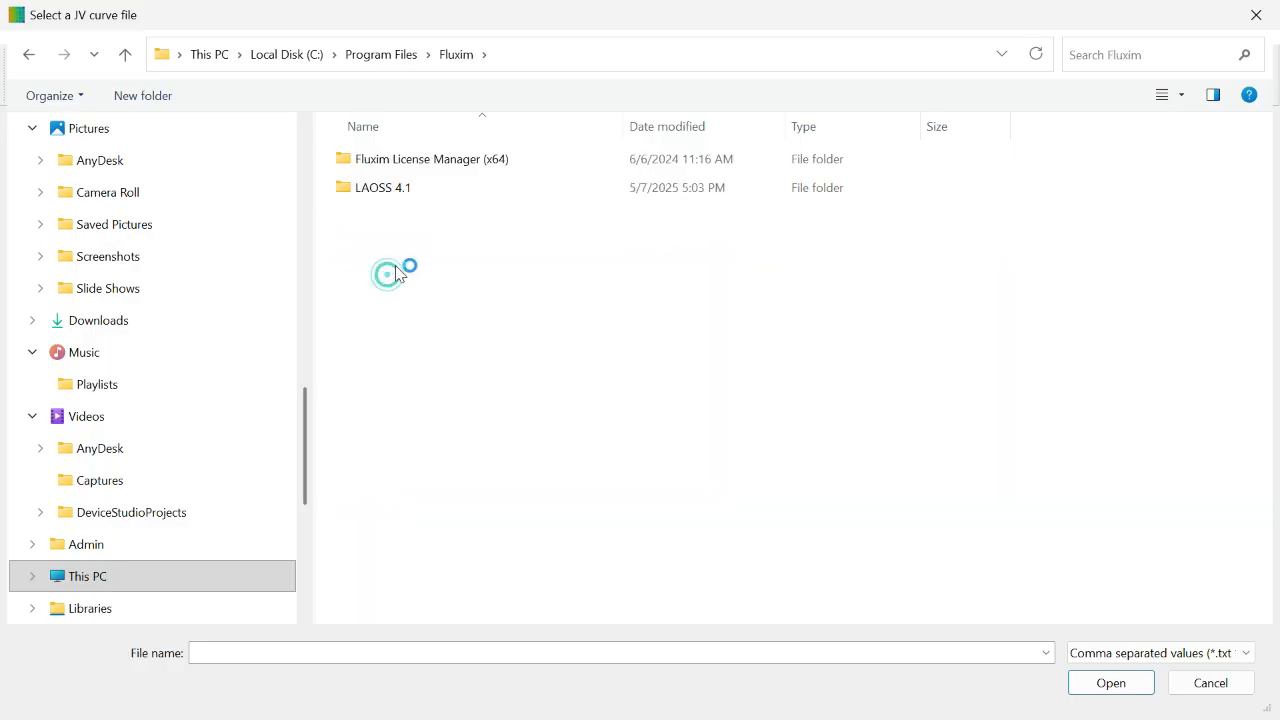
pyautogui.doubleClick(414, 186)
pyautogui.doubleClick(410, 187)
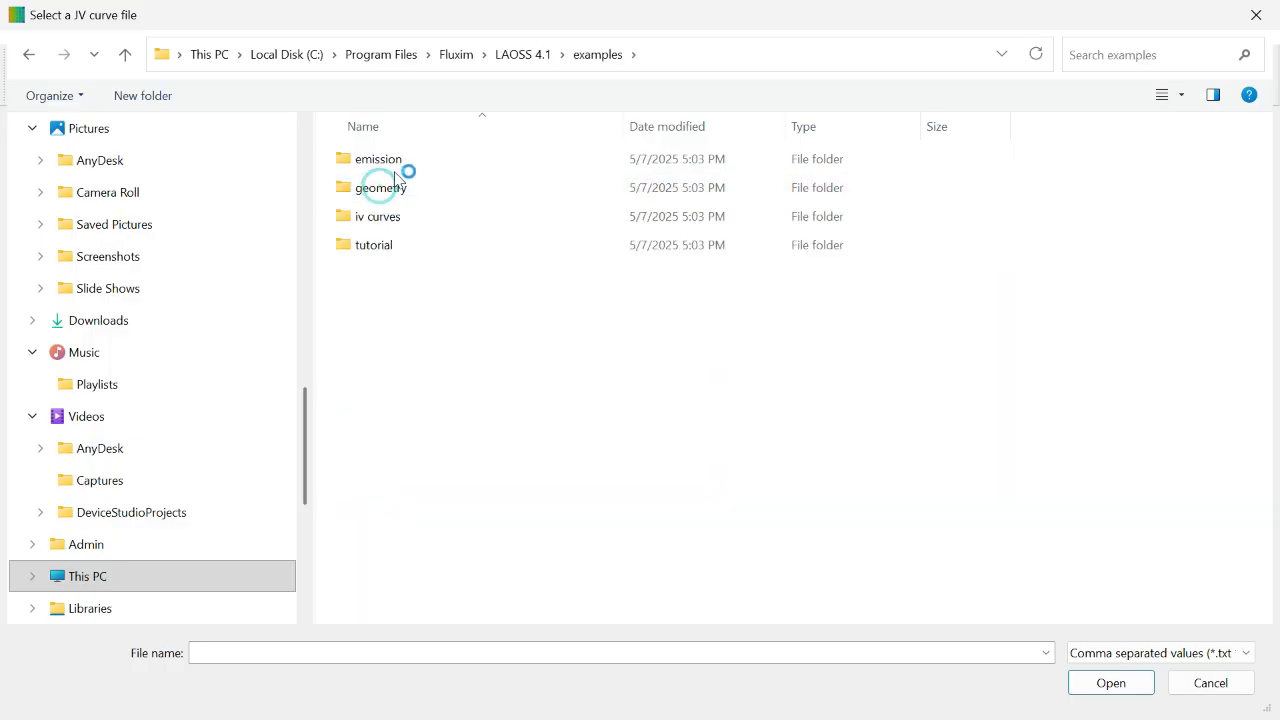
pyautogui.doubleClick(410, 221)
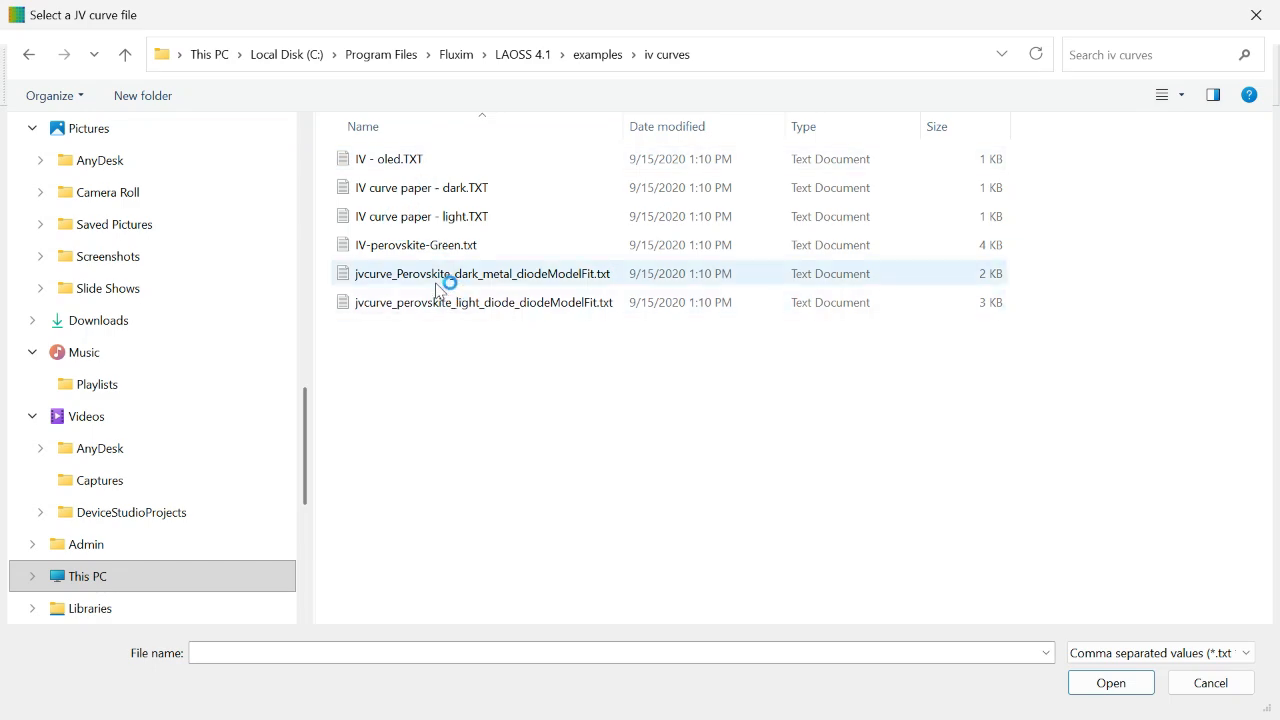
pyautogui.doubleClick(418, 250)
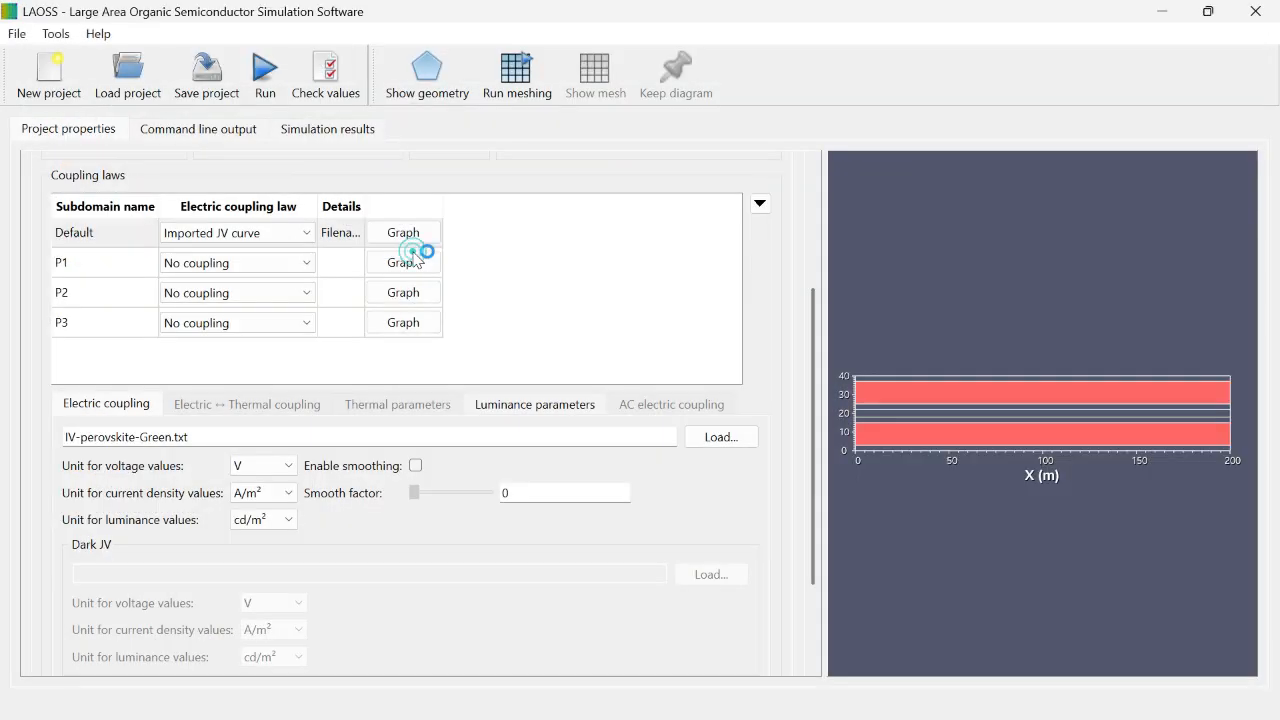
# Step: Plot the Default subdomain's imported JV curve from the coupling laws
pyautogui.moveTo(811, 456); pyautogui.dragTo(826, 372)
pyautogui.click(411, 631)
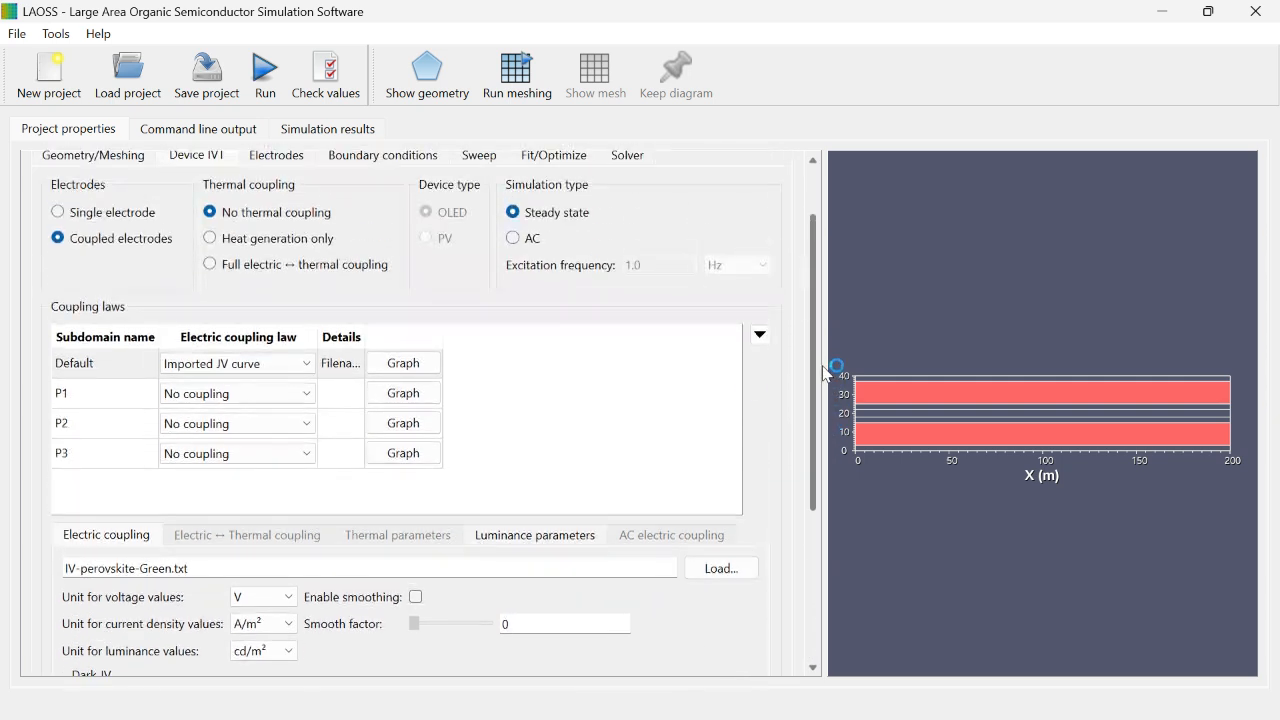
pyautogui.click(396, 363)
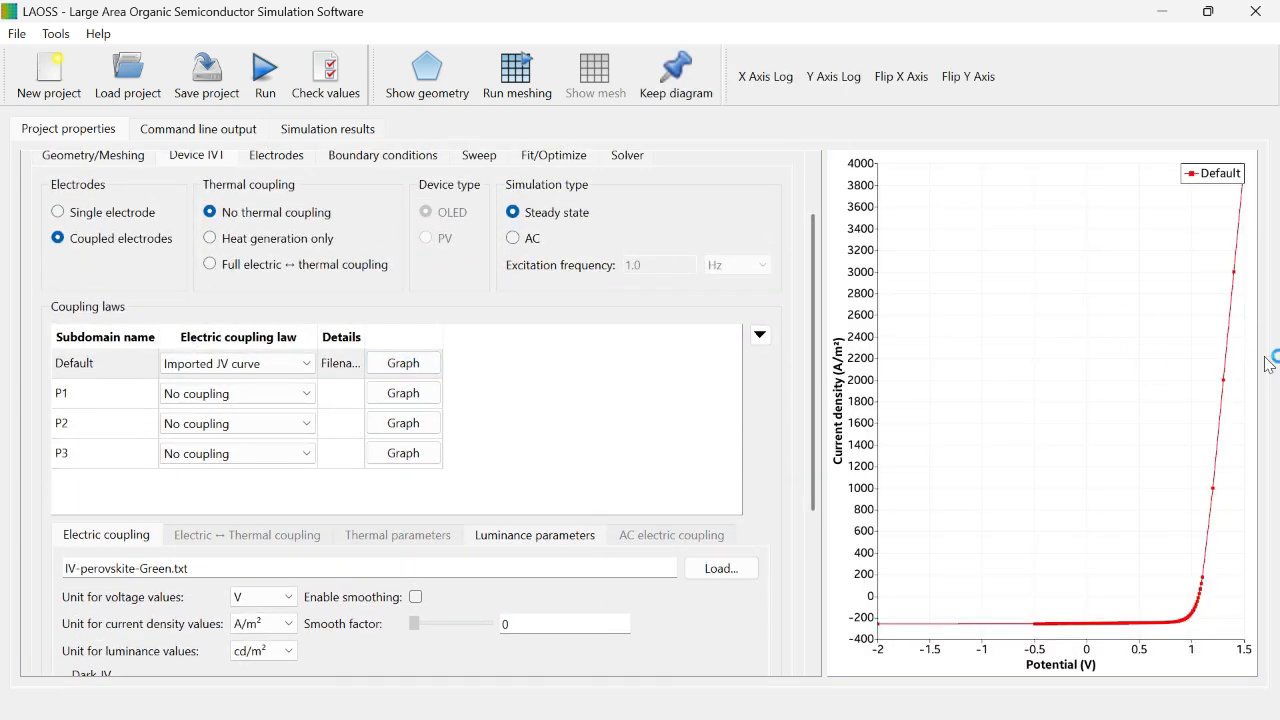
# Step: Return to the geometry preview and highlight the Default and P1 subdomains in it
pyautogui.click(75, 398)
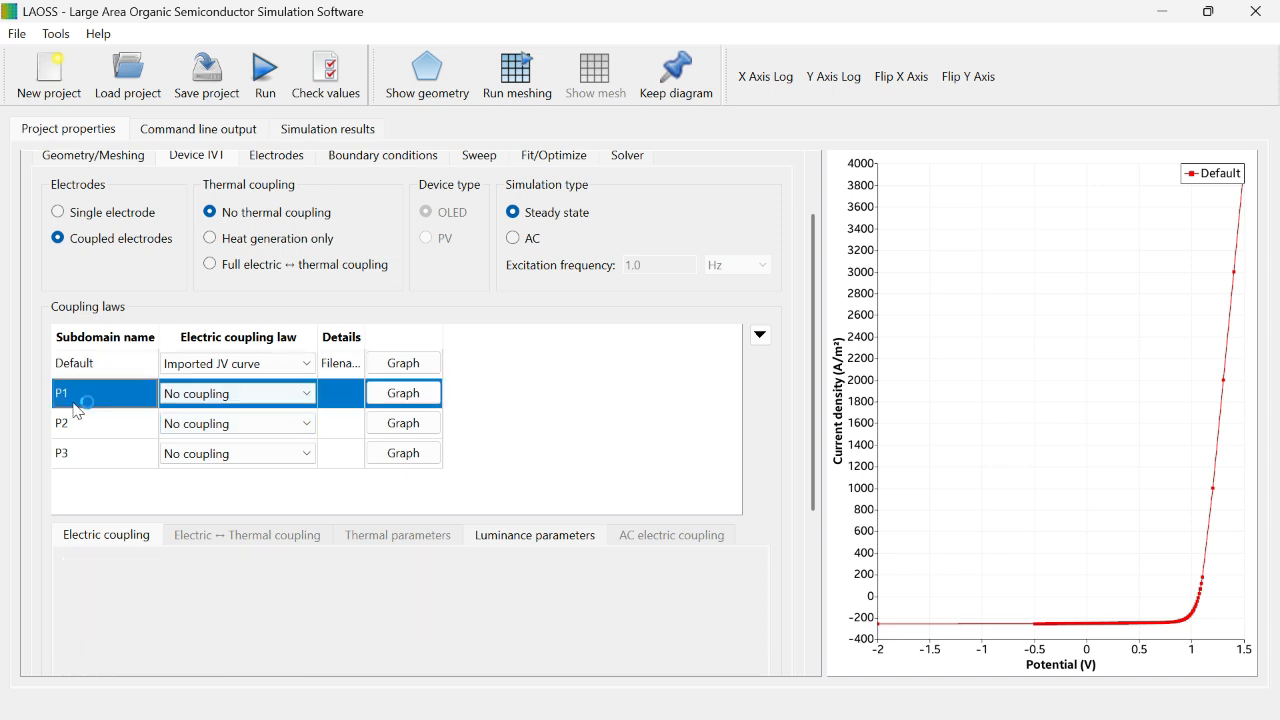
pyautogui.click(80, 136)
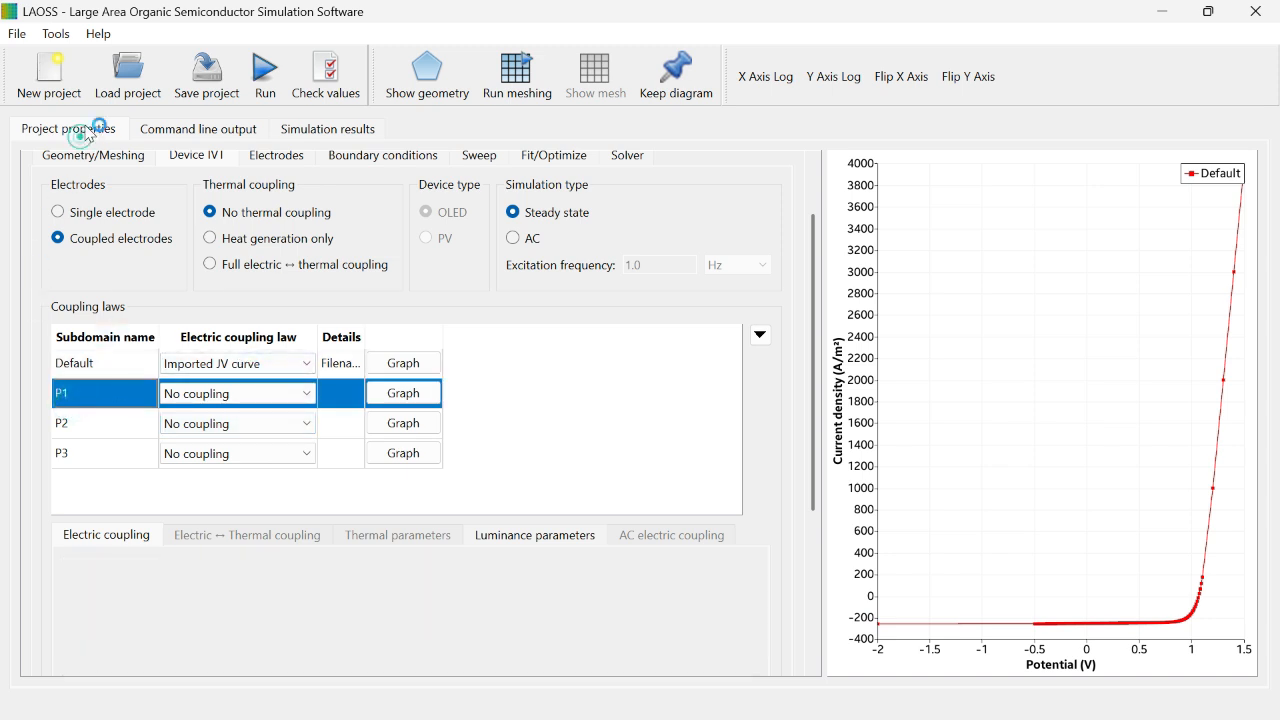
pyautogui.click(103, 444)
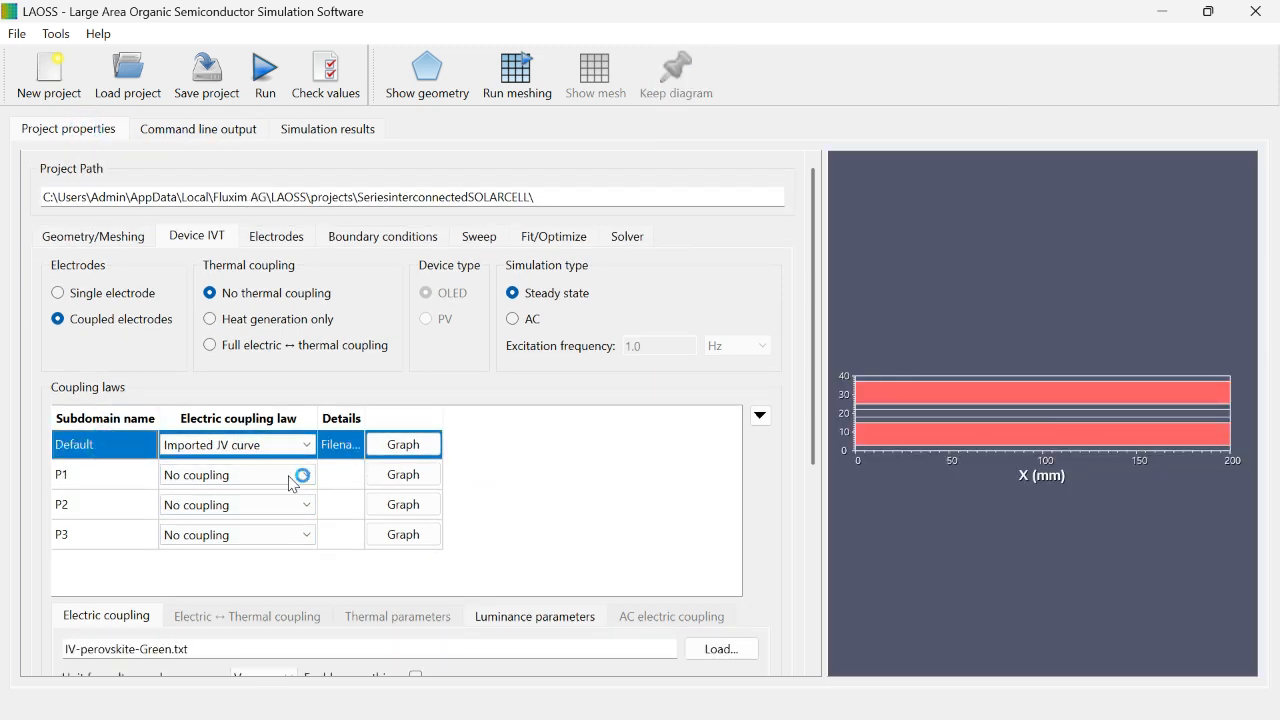
pyautogui.click(106, 478)
# Step: Set P2's electric coupling law to Ohm with conductivity 3.77e7 S/m and stack thickness 1.0e-5 nm
pyautogui.click(118, 506)
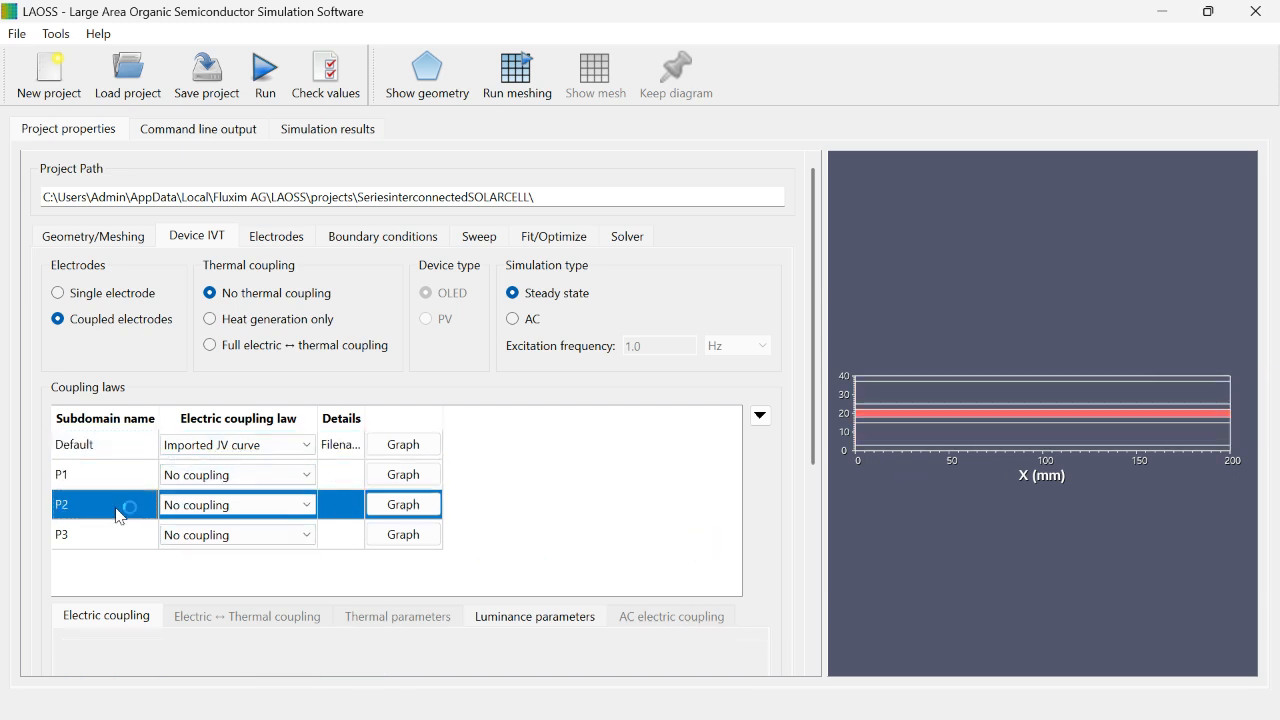
pyautogui.click(240, 505)
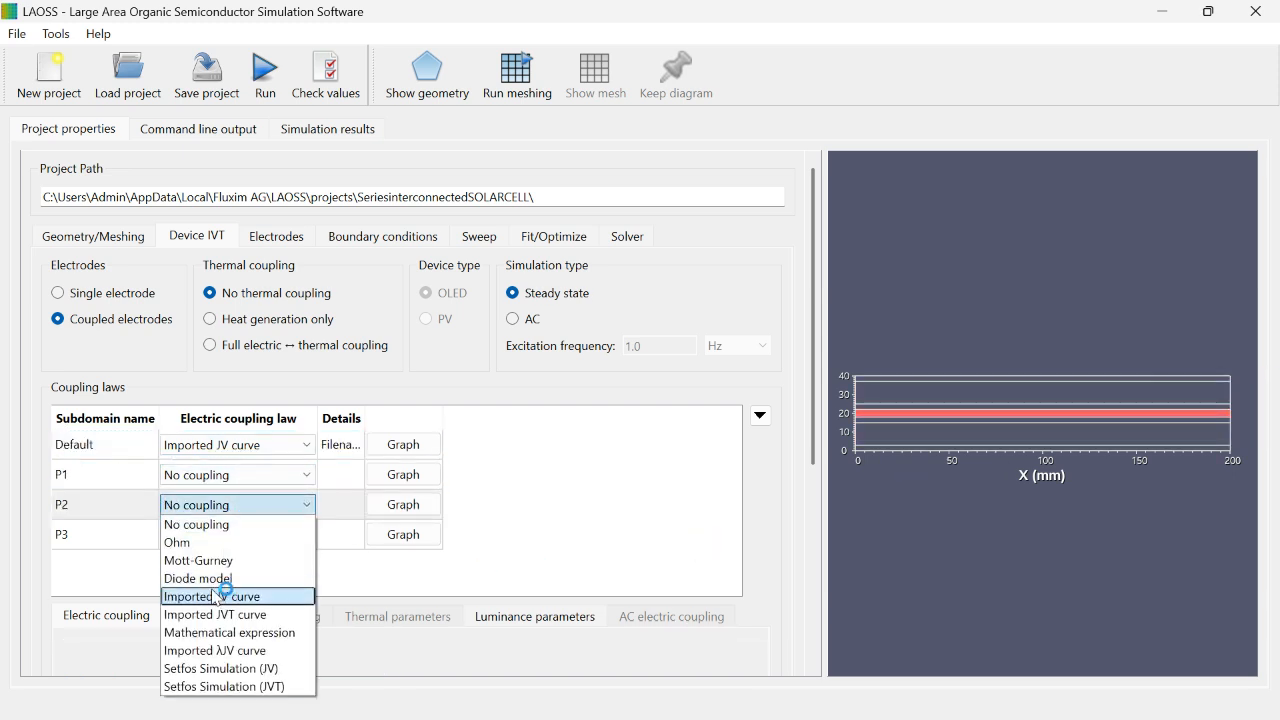
pyautogui.click(232, 542)
pyautogui.scroll(-3, 806, 451)
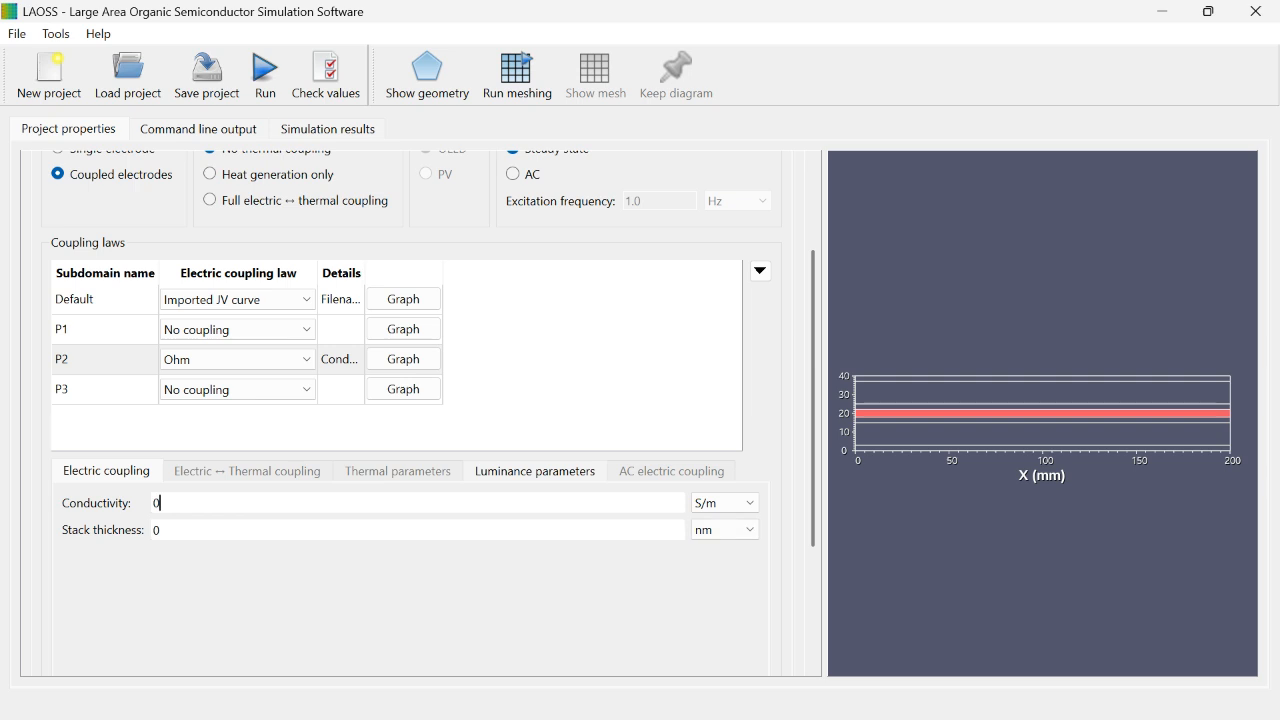
pyautogui.click(158, 503)
pyautogui.press('BackSpace')
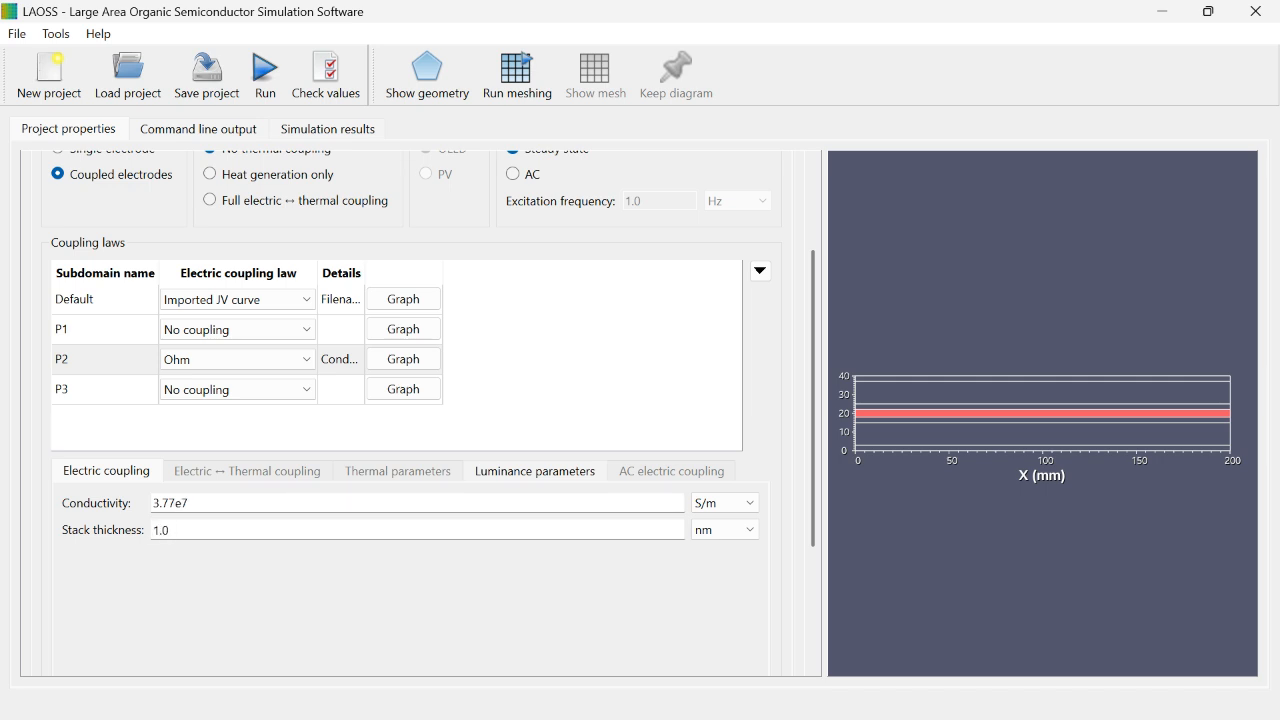
pyautogui.write('e-5')
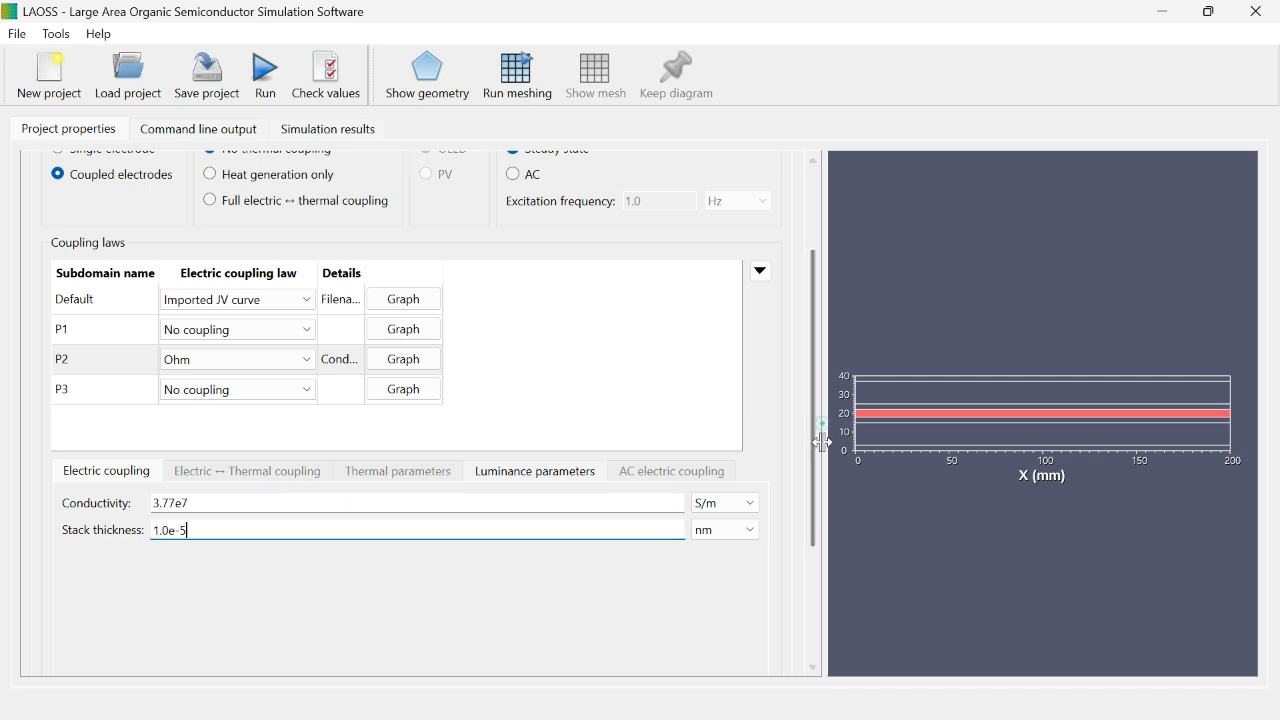
# Step: Proceed from the device settings to the electrode settings
pyautogui.moveTo(824, 437); pyautogui.dragTo(811, 469)
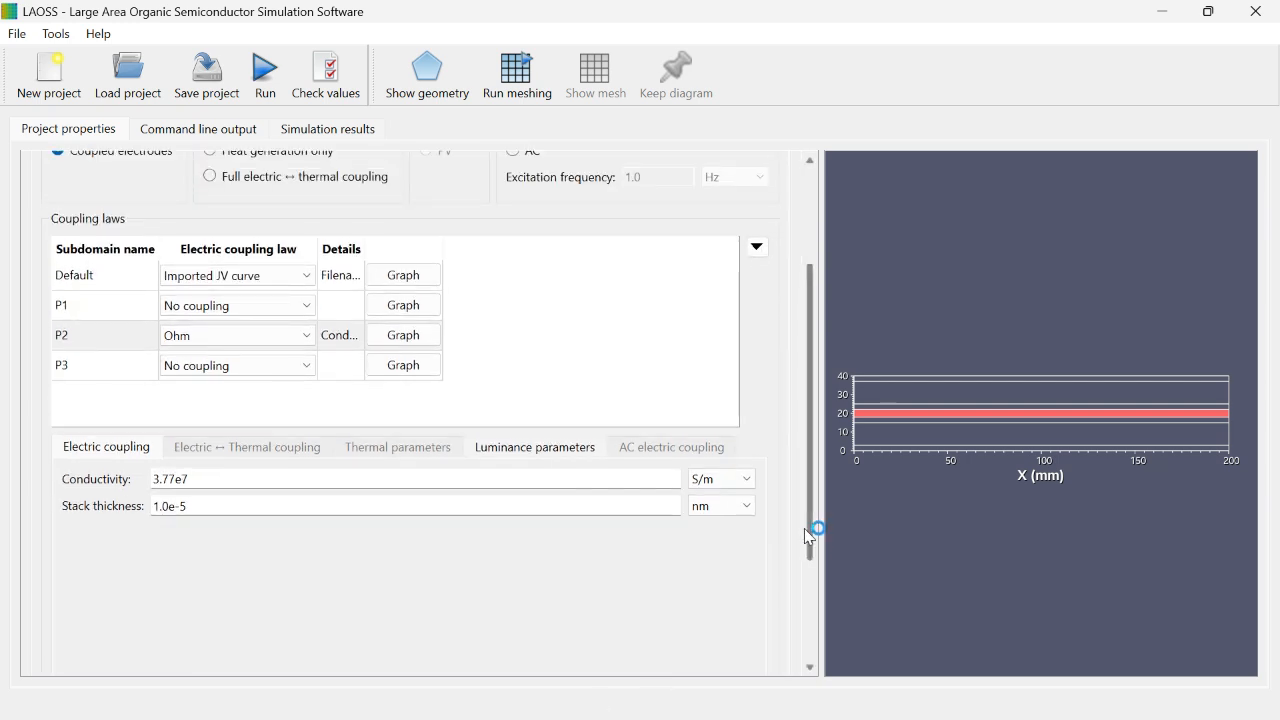
pyautogui.moveTo(811, 529); pyautogui.dragTo(811, 674)
pyautogui.click(409, 631)
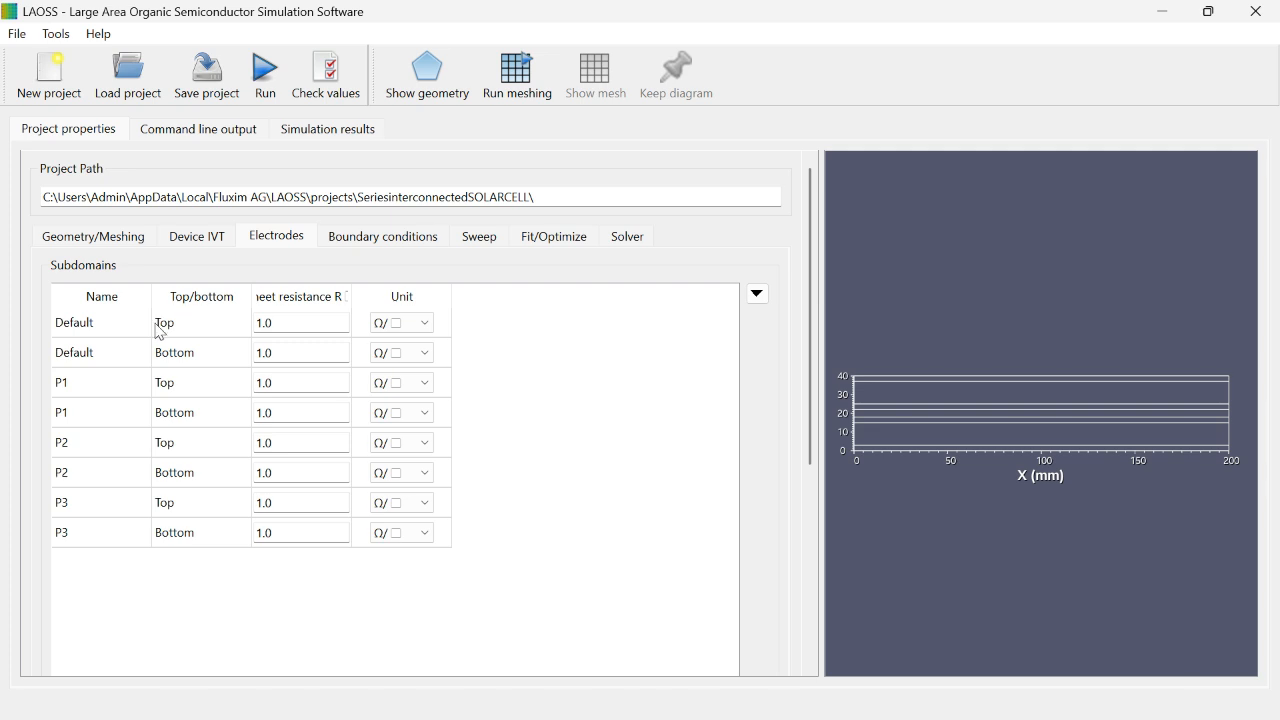
# Step: Examine where the top and bottom electrodes of Default, P1, P2 and P3 lie in the geometry
pyautogui.click(132, 323)
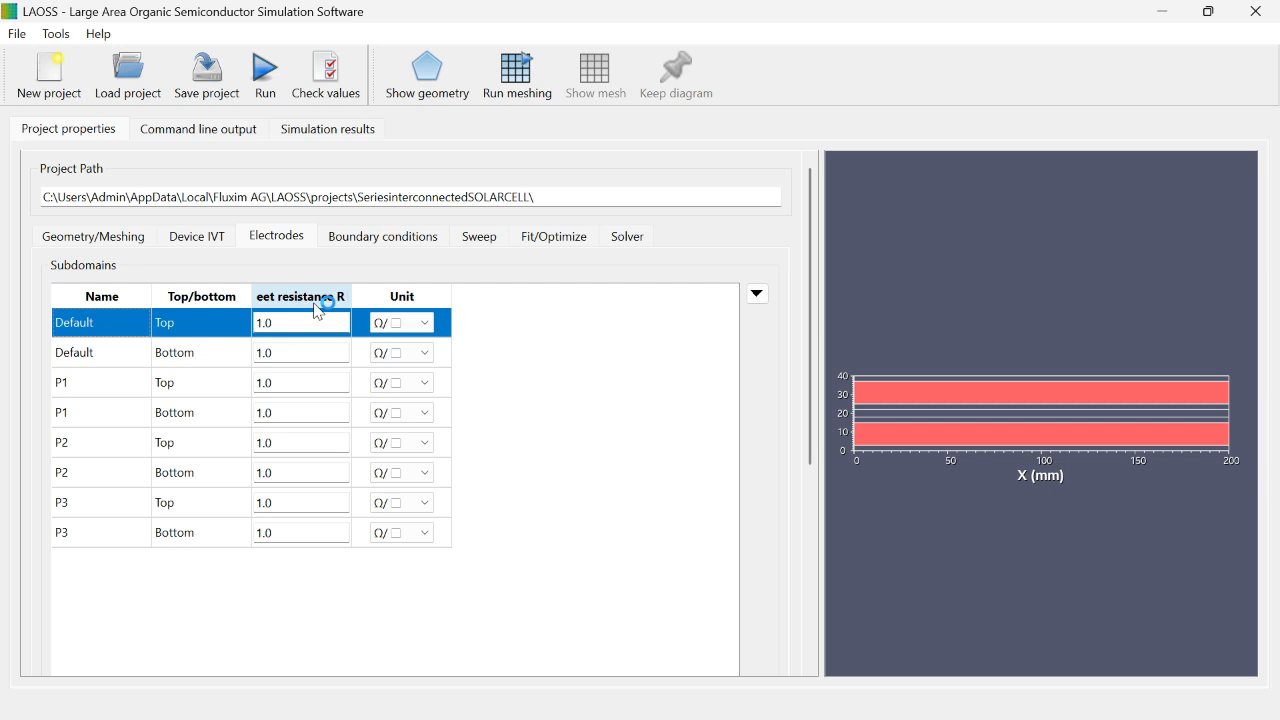
pyautogui.click(101, 356)
pyautogui.click(103, 330)
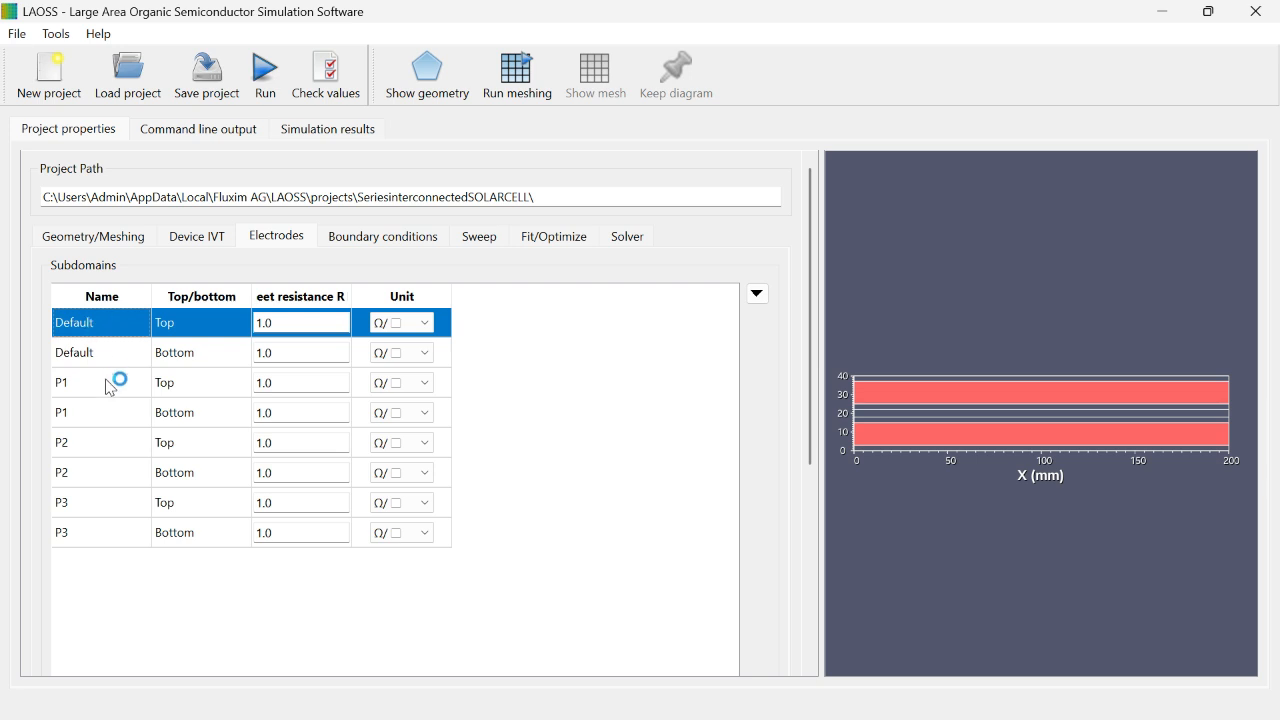
pyautogui.click(112, 380)
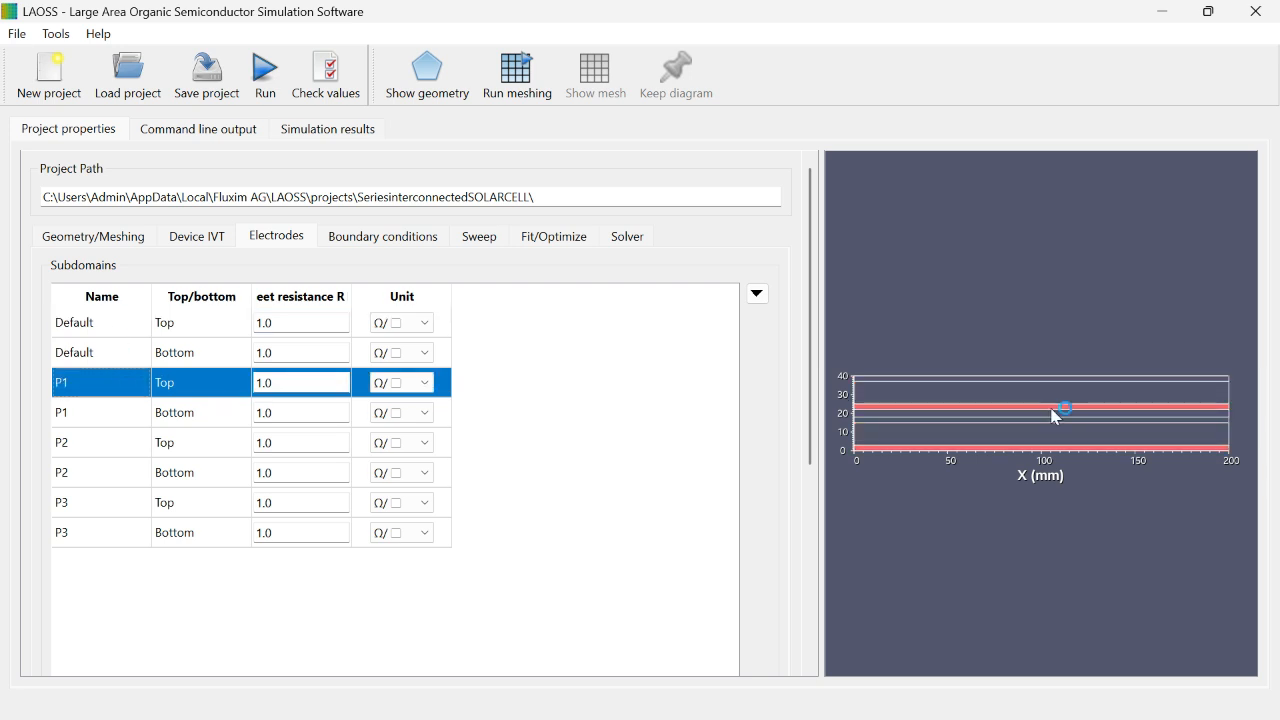
pyautogui.click(126, 418)
pyautogui.click(120, 440)
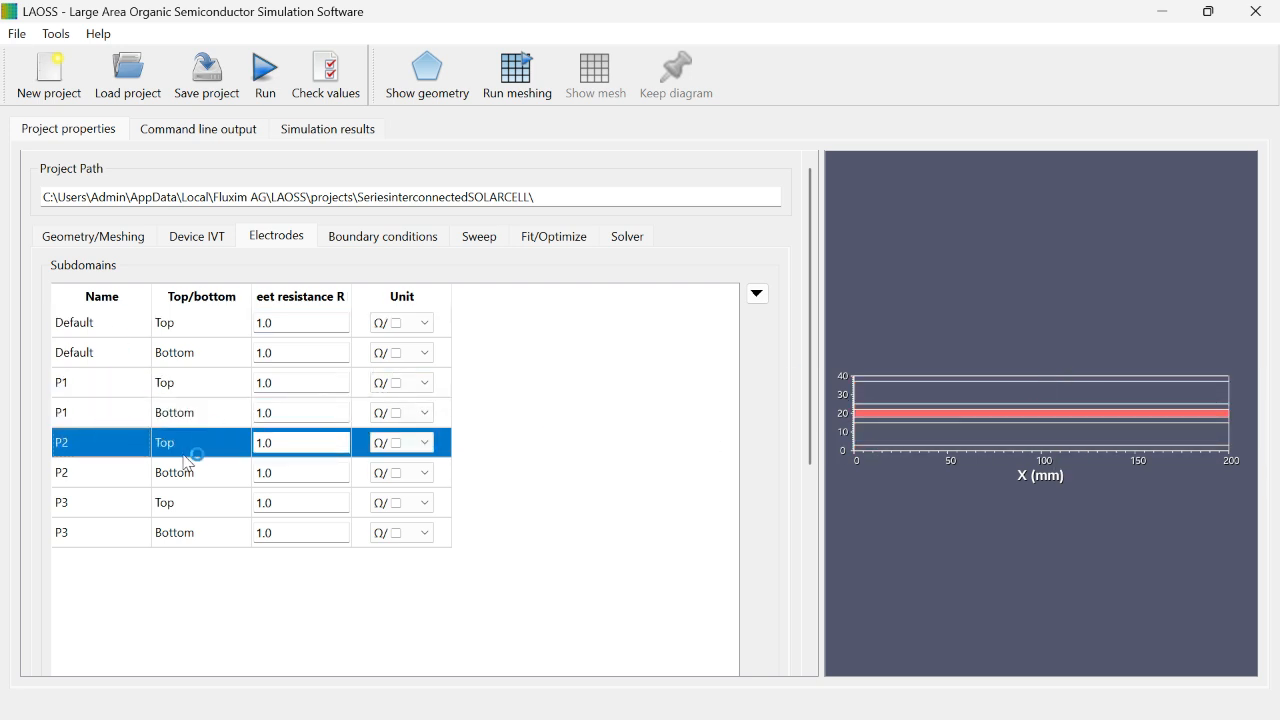
pyautogui.click(88, 472)
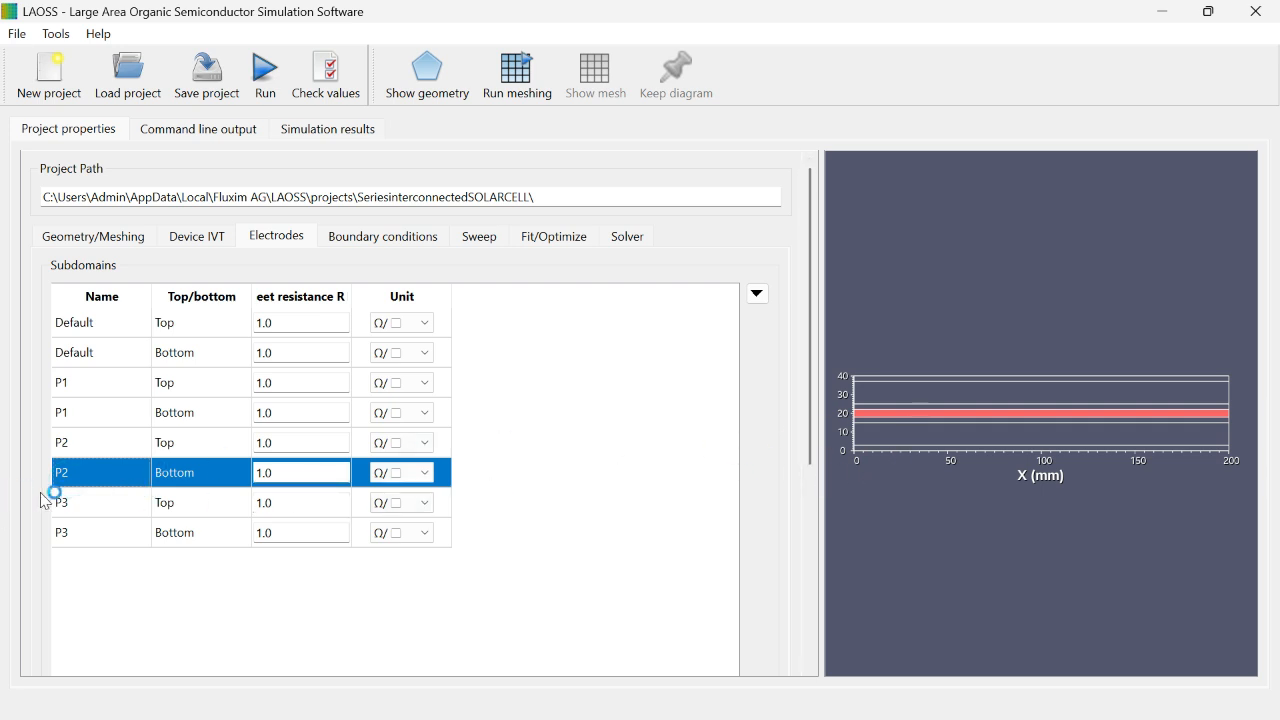
pyautogui.click(72, 507)
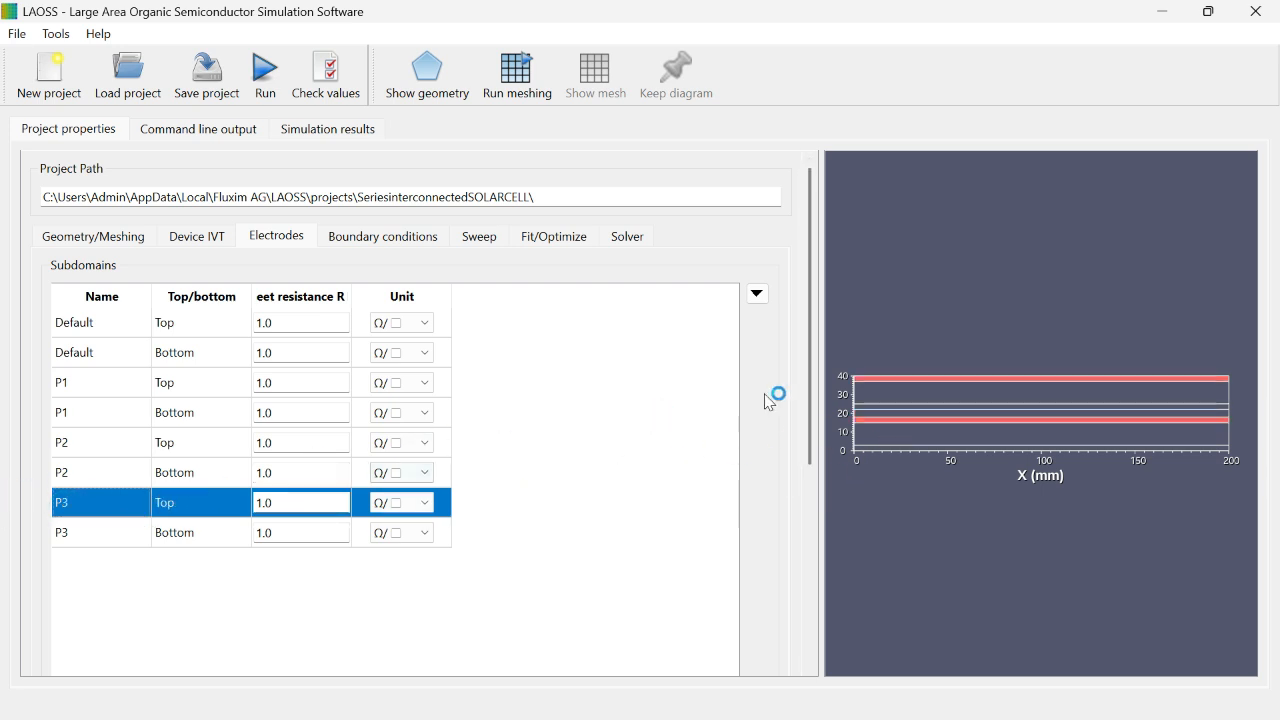
pyautogui.click(107, 537)
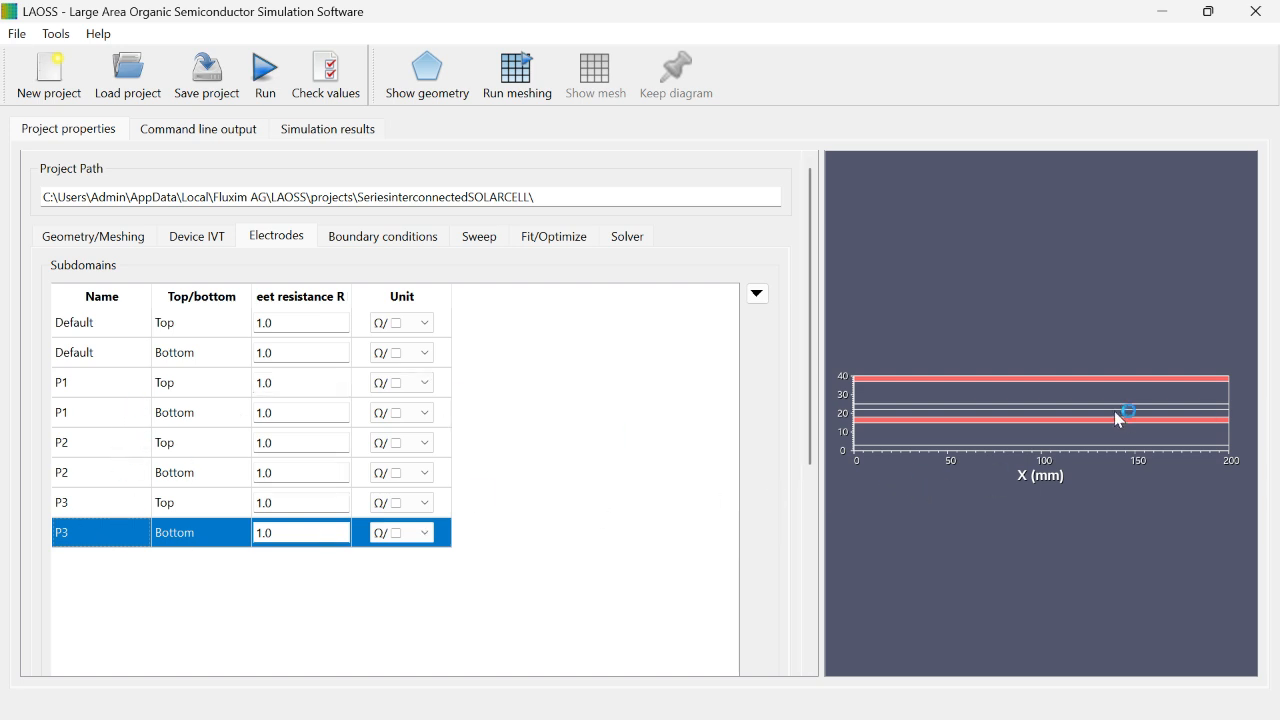
# Step: Set the Default subdomain's sheet resistance to 20 for the top electrode and 0.265 for the bottom electrode
pyautogui.click(131, 324)
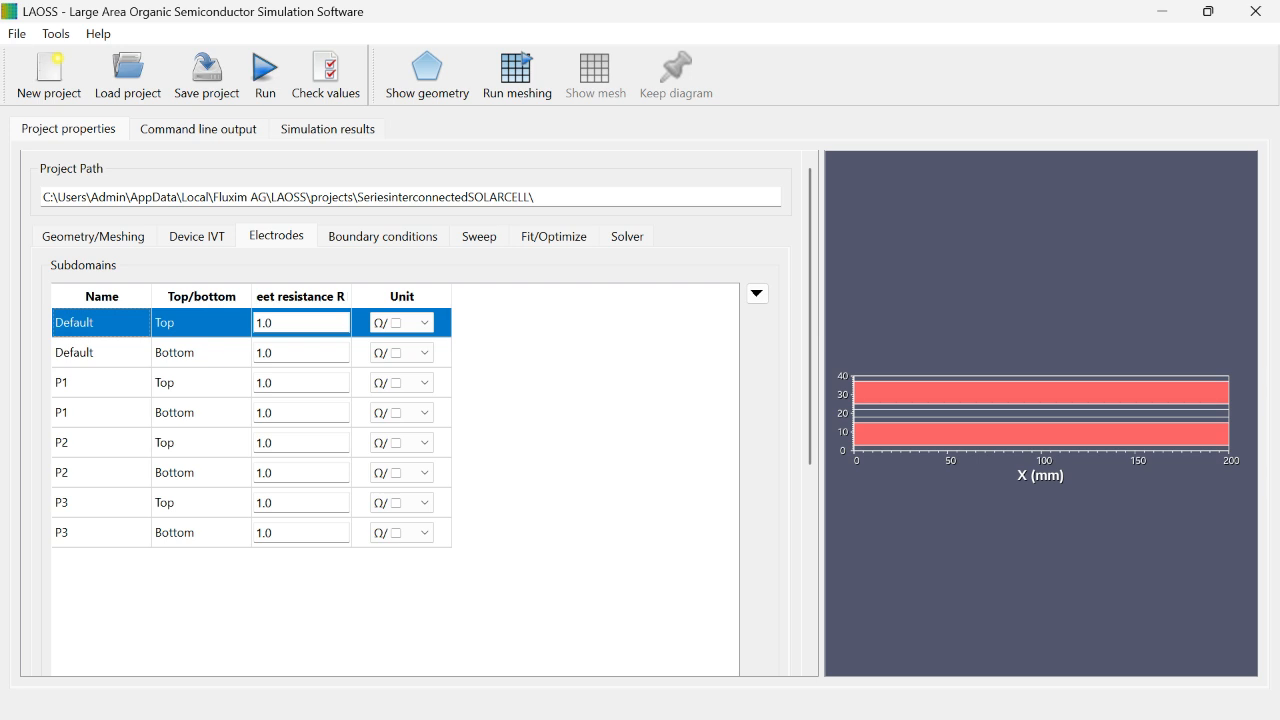
pyautogui.click(314, 323)
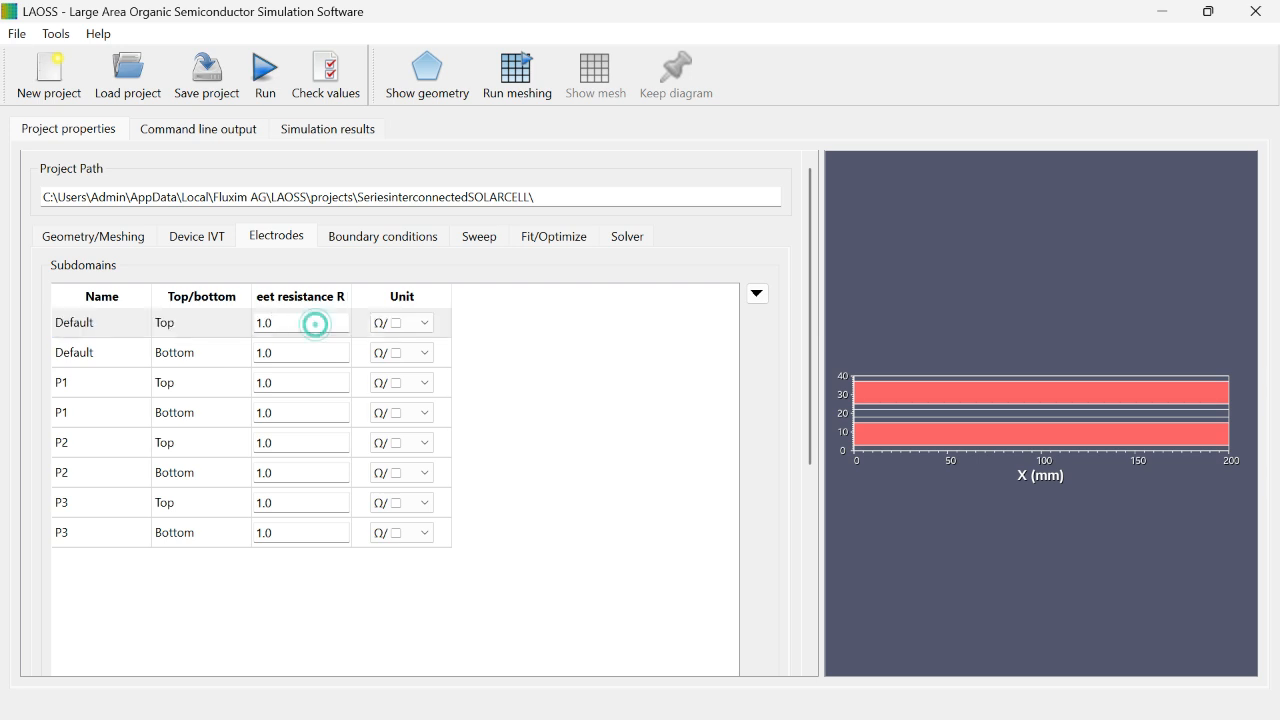
pyautogui.press('BackSpace')
pyautogui.press('BackSpace')
pyautogui.click(308, 353)
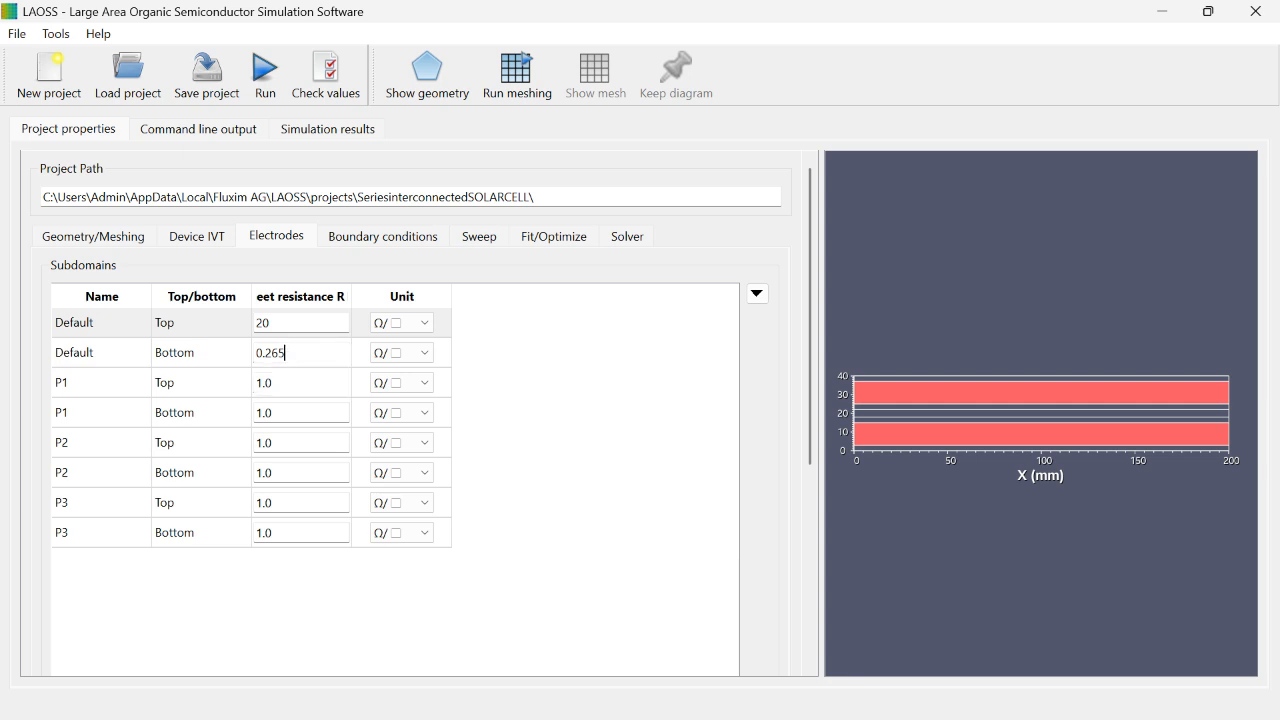
# Step: Set P1's sheet resistance to 20 for the top electrode and 1e7 for the bottom electrode
pyautogui.click(62, 380)
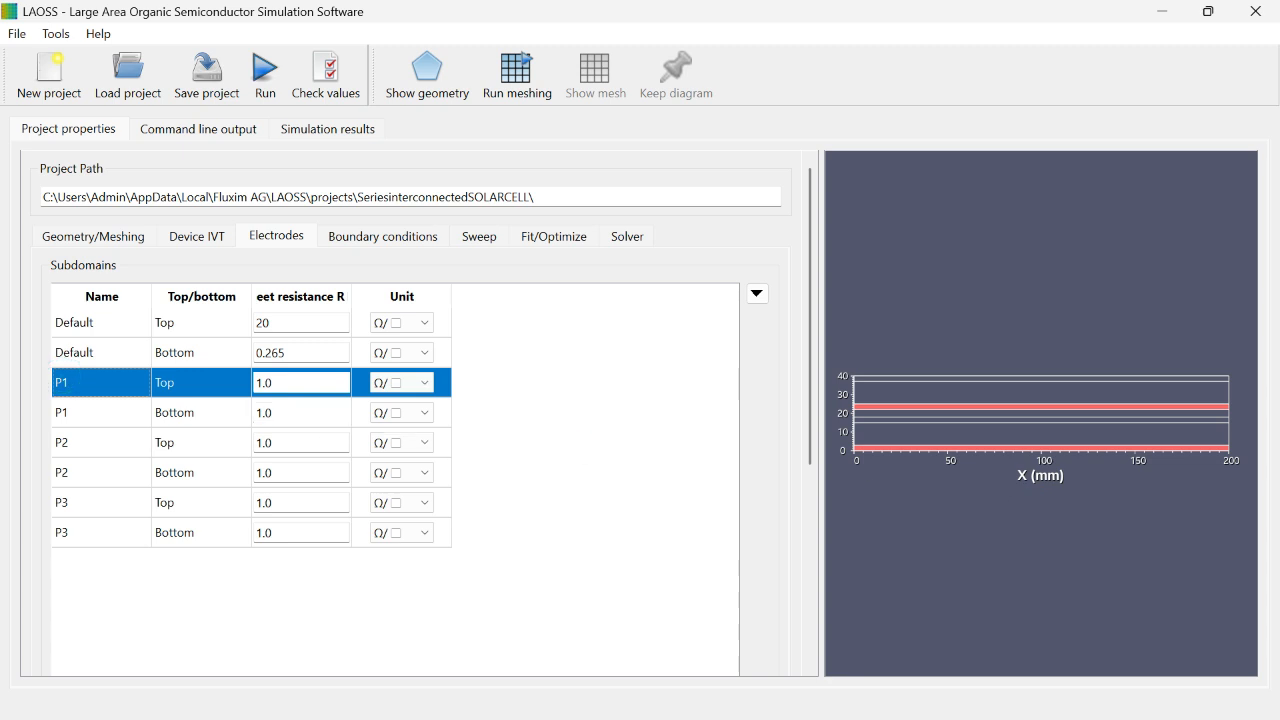
pyautogui.click(289, 383)
pyautogui.press('BackSpace')
pyautogui.press('BackSpace')
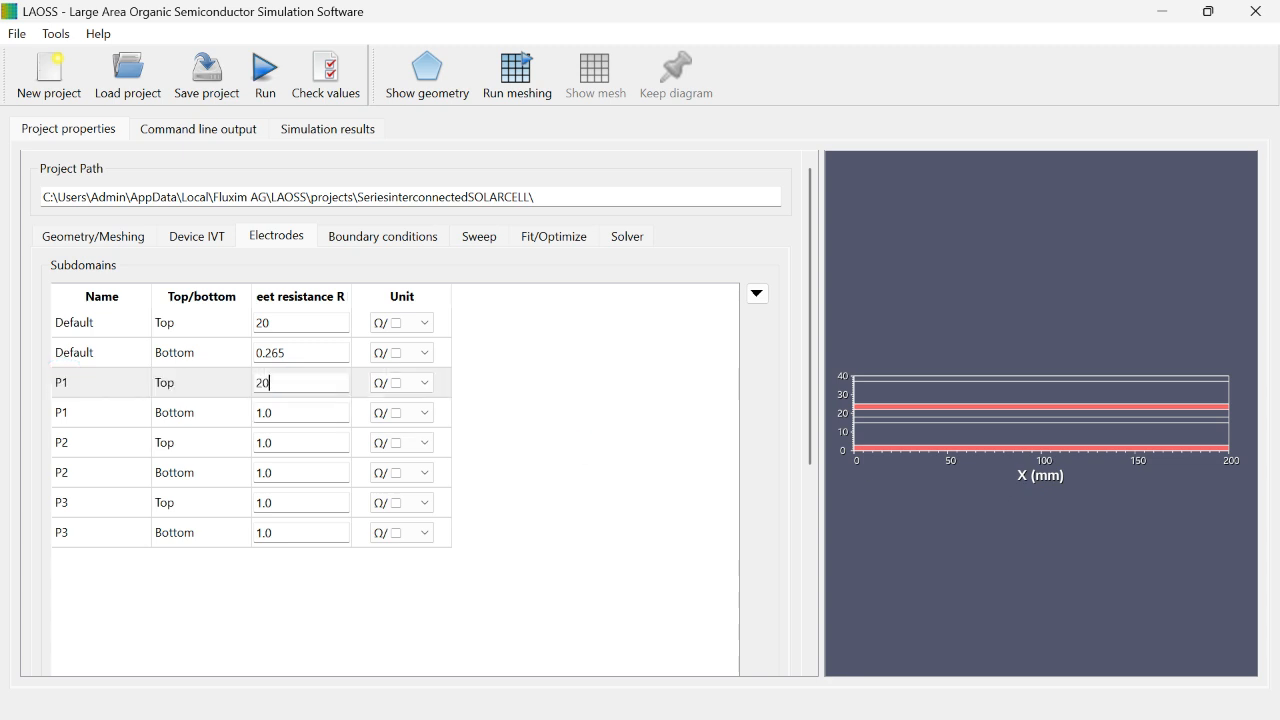
pyautogui.click(289, 413)
pyautogui.press('BackSpace')
pyautogui.press('BackSpace')
pyautogui.press('BackSpace')
pyautogui.click(291, 414)
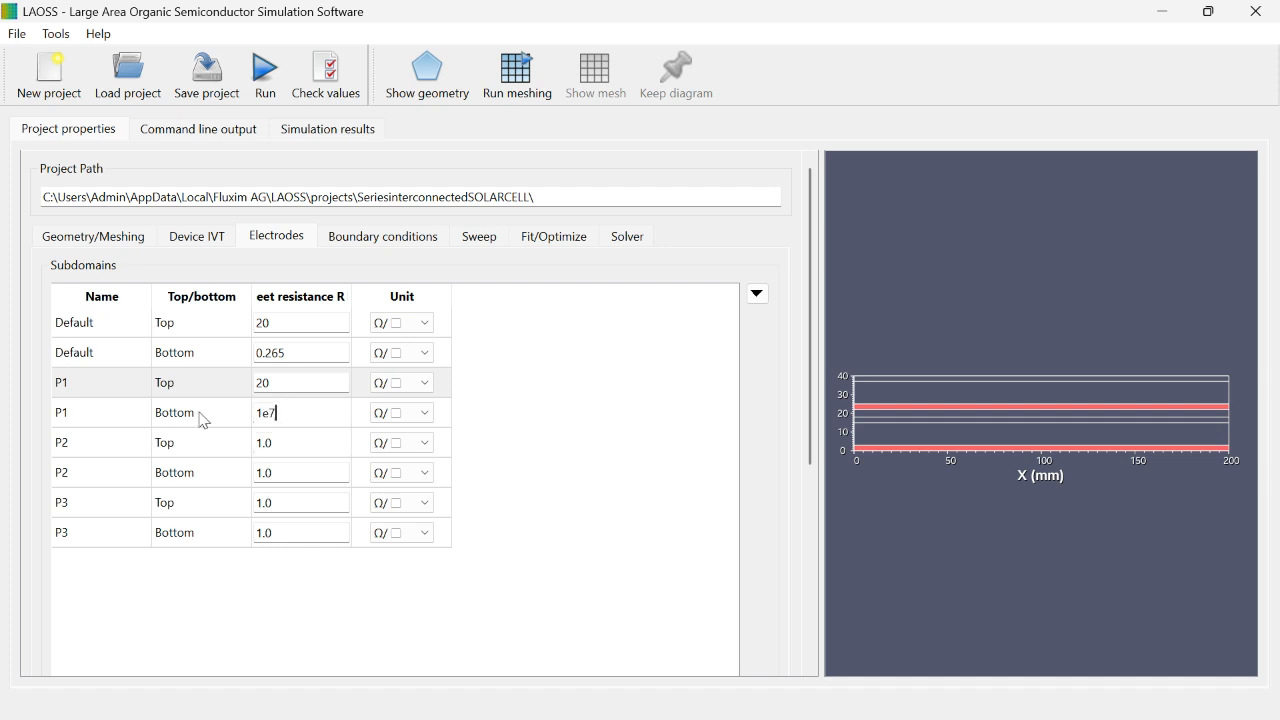
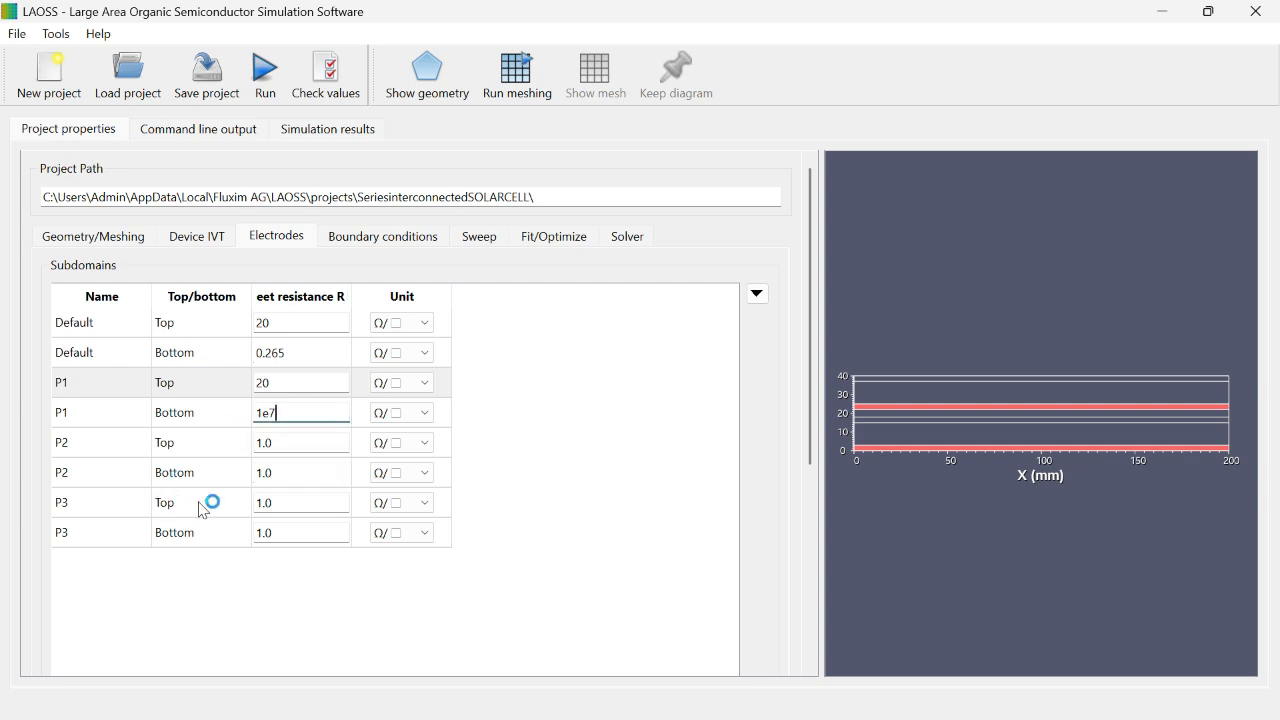
# Step: Set the top-electrode sheet resistance to 1e7 for P3 and to 20 for P2
pyautogui.click(274, 503)
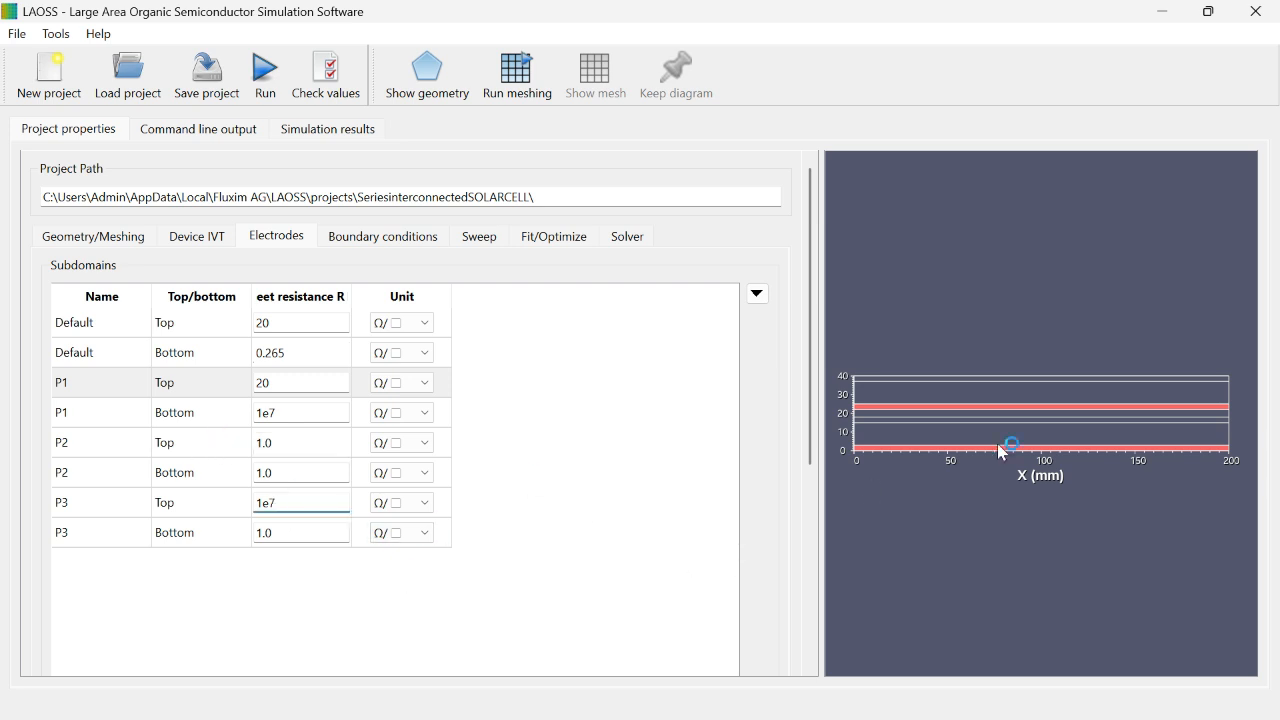
pyautogui.click(200, 503)
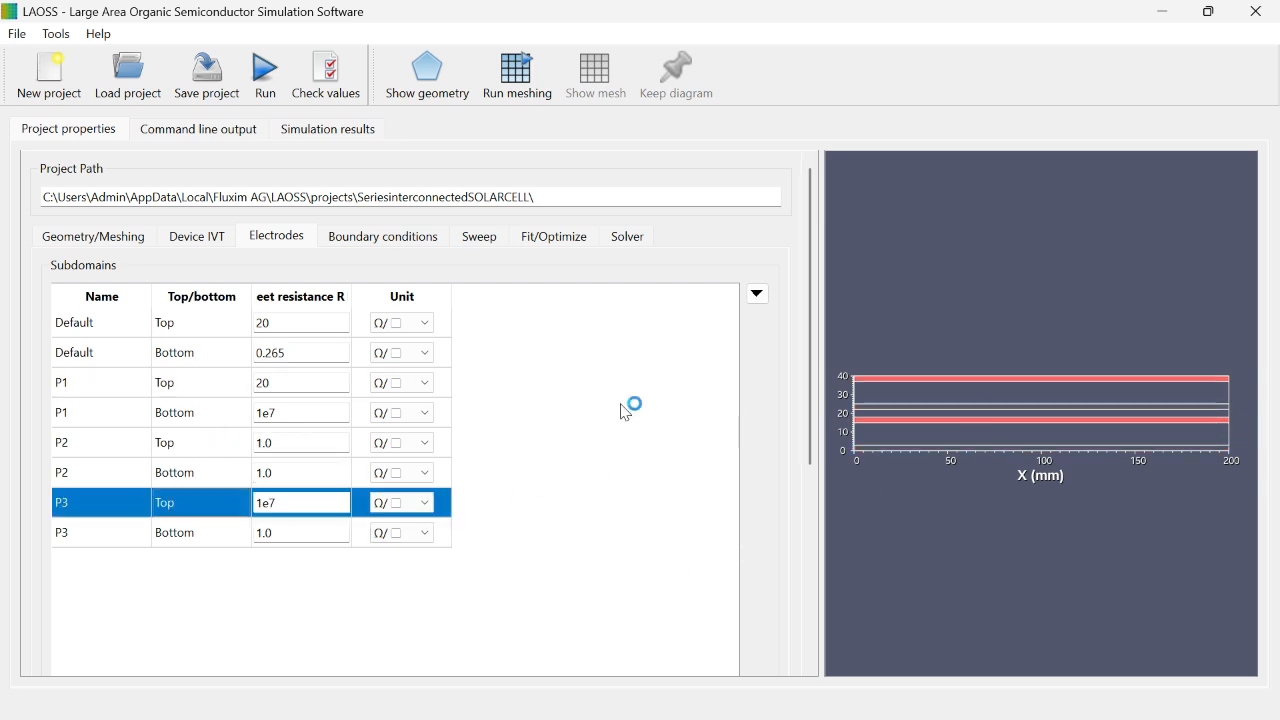
pyautogui.click(145, 442)
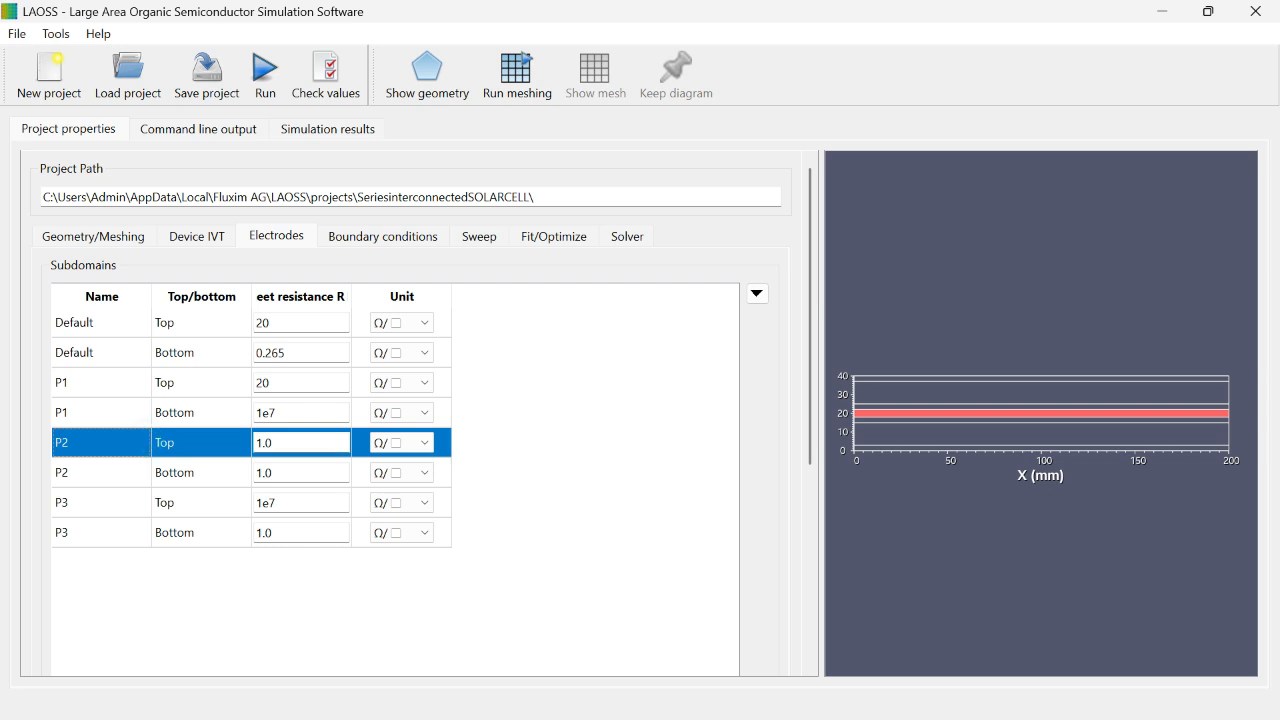
pyautogui.click(323, 440)
pyautogui.press('BackSpace')
pyautogui.press('BackSpace')
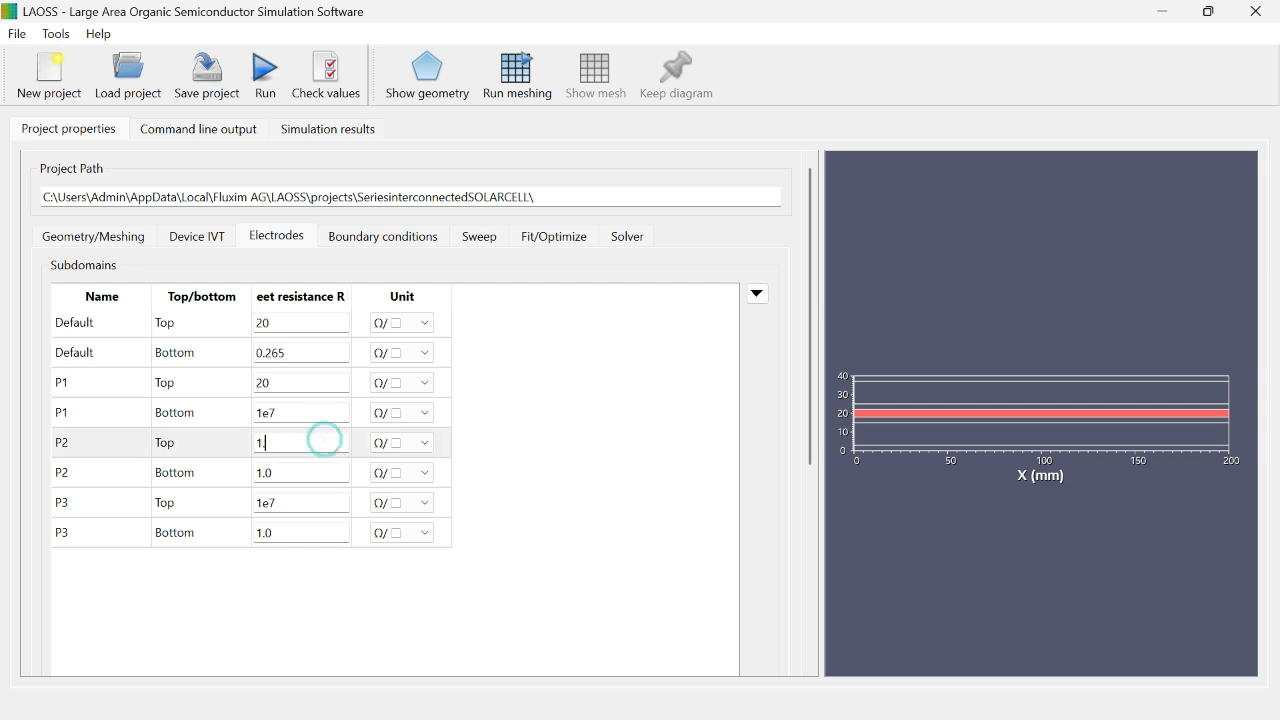
pyautogui.press('BackSpace')
pyautogui.write('20')
# Step: Set the bottom-electrode sheet resistance to 0.265 for both P2 and P3
pyautogui.click(294, 471)
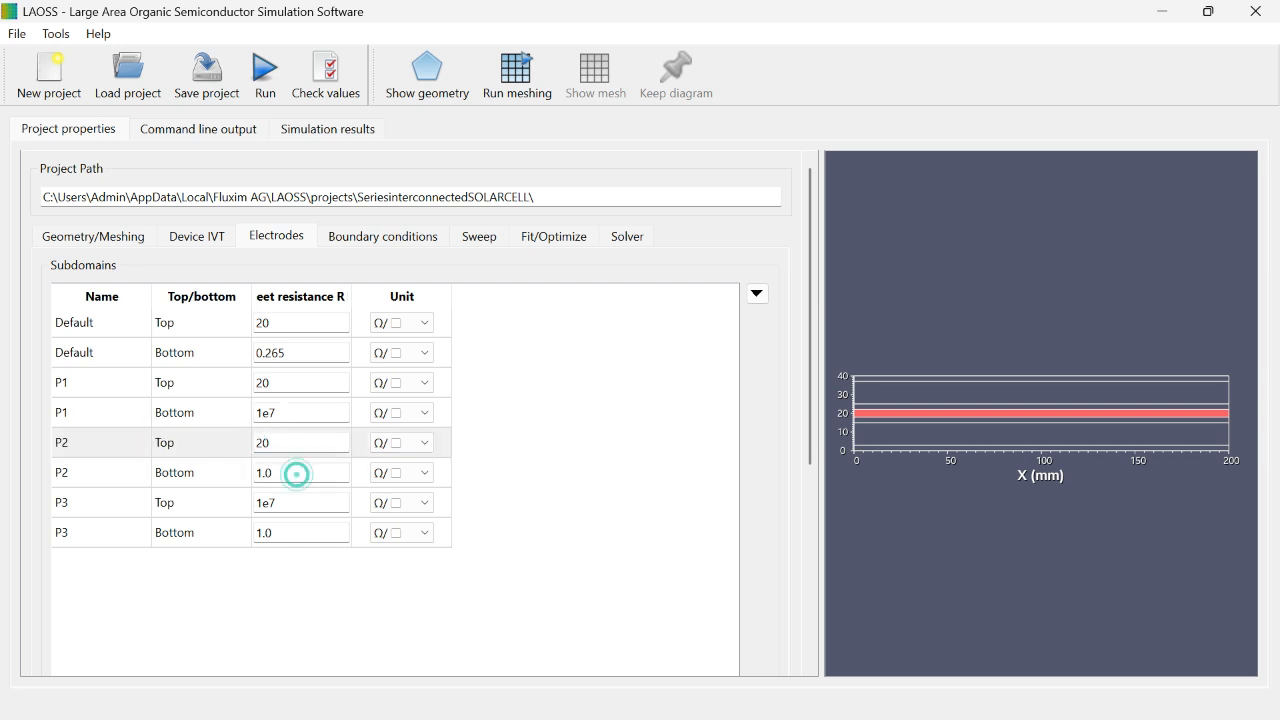
pyautogui.press('BackSpace')
pyautogui.press('BackSpace')
pyautogui.click(302, 473)
pyautogui.click(302, 533)
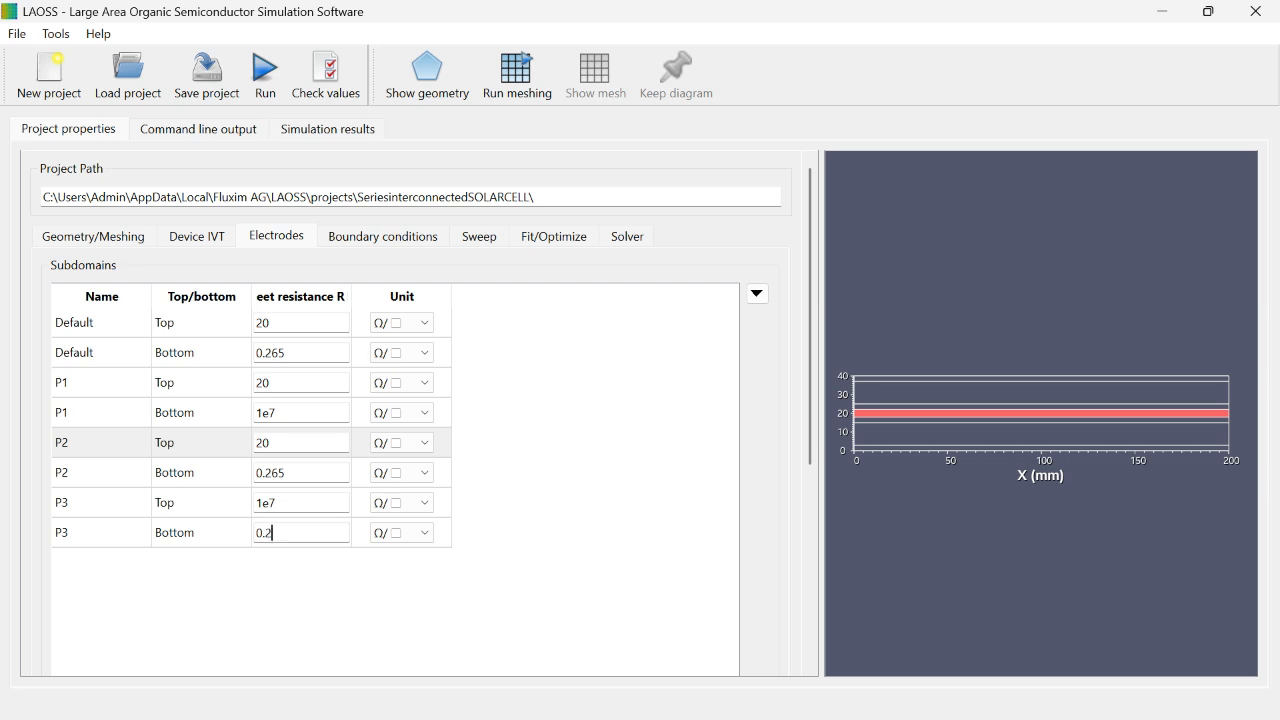
pyautogui.click(304, 531)
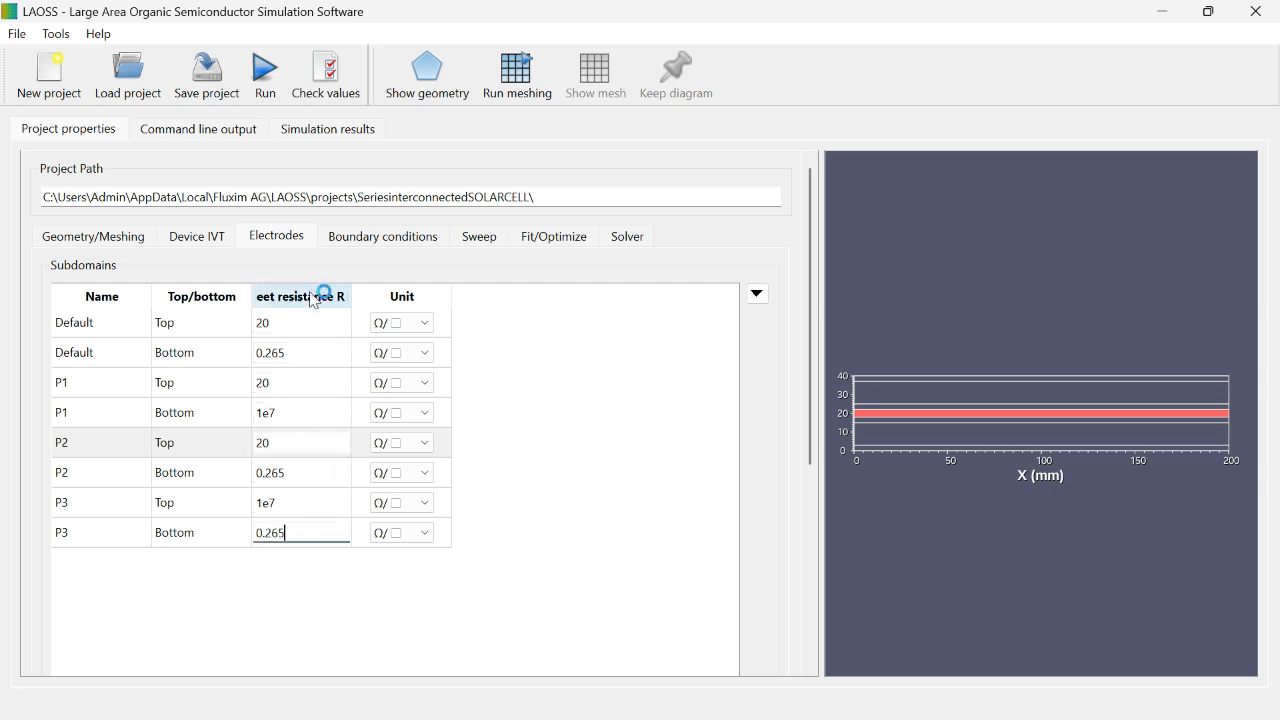
pyautogui.click(213, 298)
pyautogui.click(113, 294)
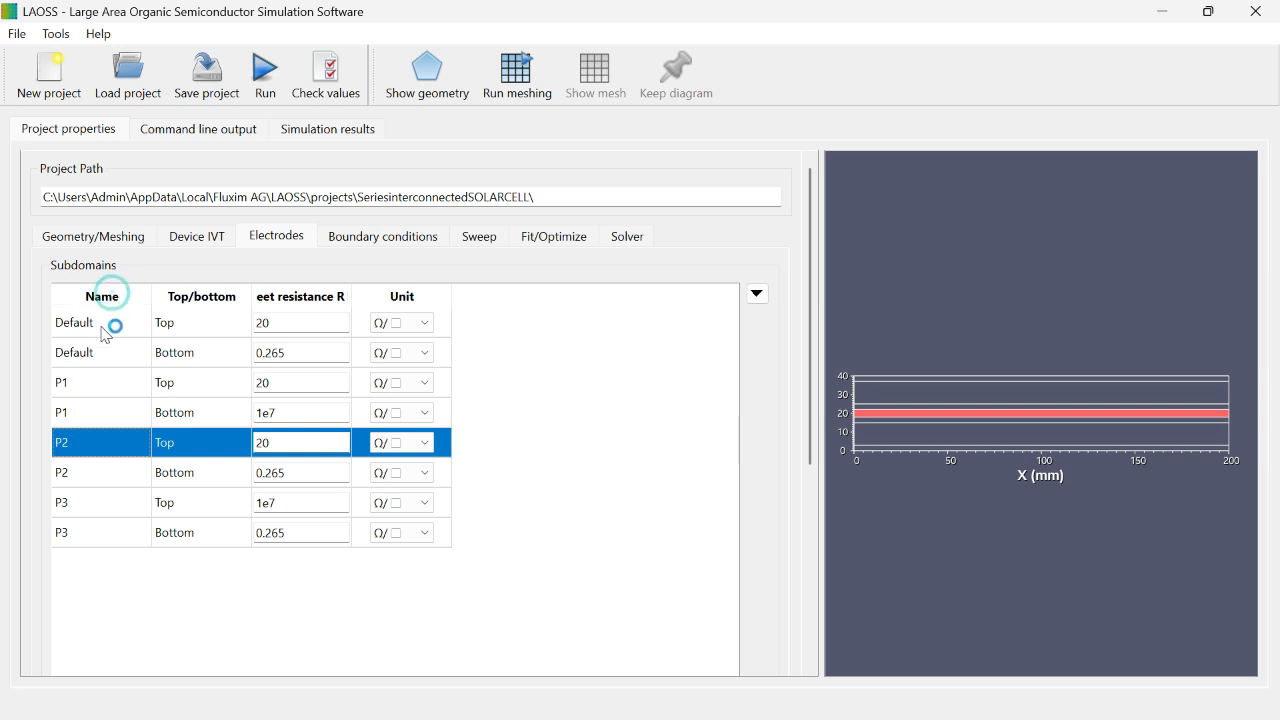
# Step: In the boundary conditions, set the electrical type of edge1 on the top electrode to Voltage
pyautogui.click(386, 240)
pyautogui.click(96, 331)
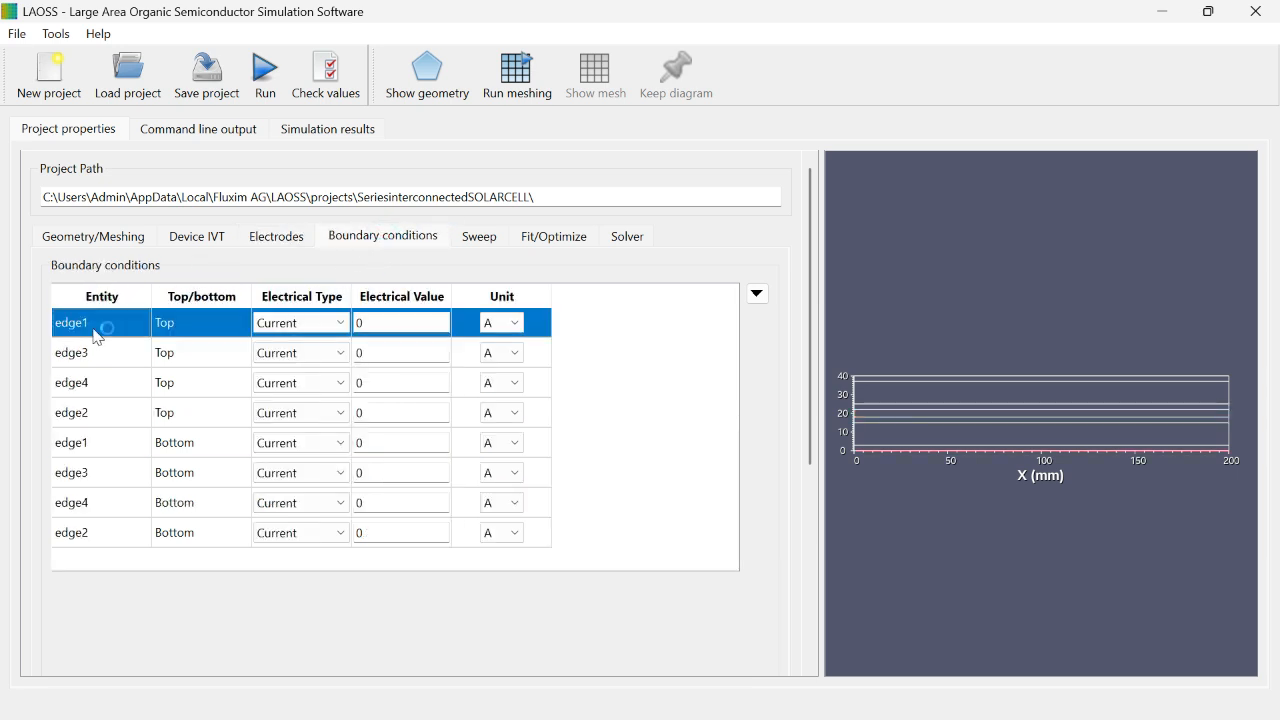
pyautogui.click(312, 322)
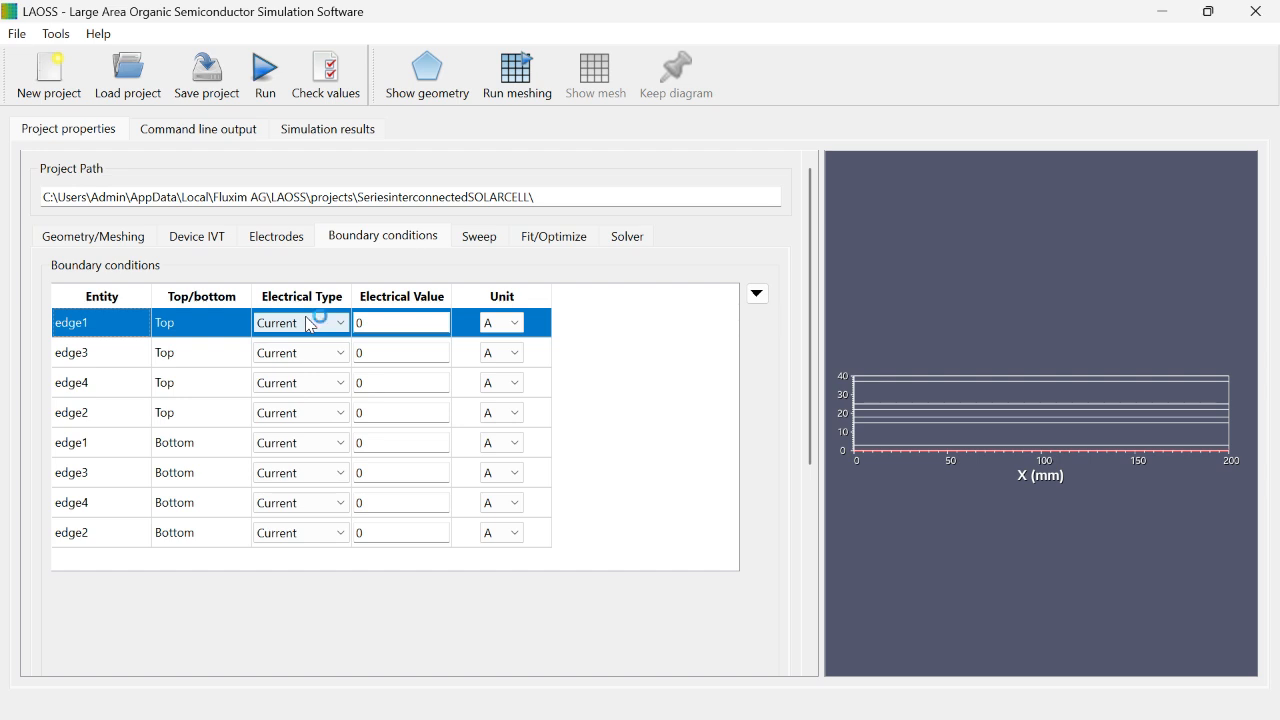
pyautogui.click(312, 325)
pyautogui.click(306, 342)
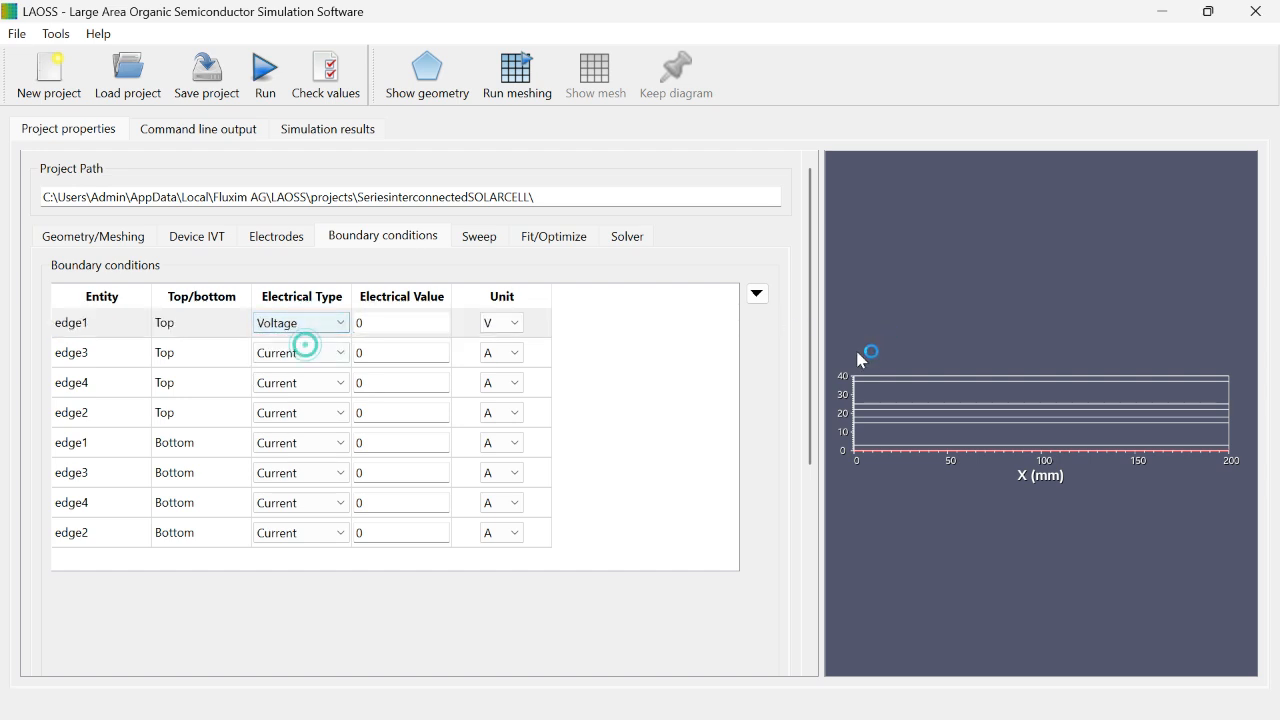
# Step: Set the electrical type of edge3 on the bottom electrode to Voltage
pyautogui.click(110, 467)
pyautogui.click(357, 470)
pyautogui.click(344, 470)
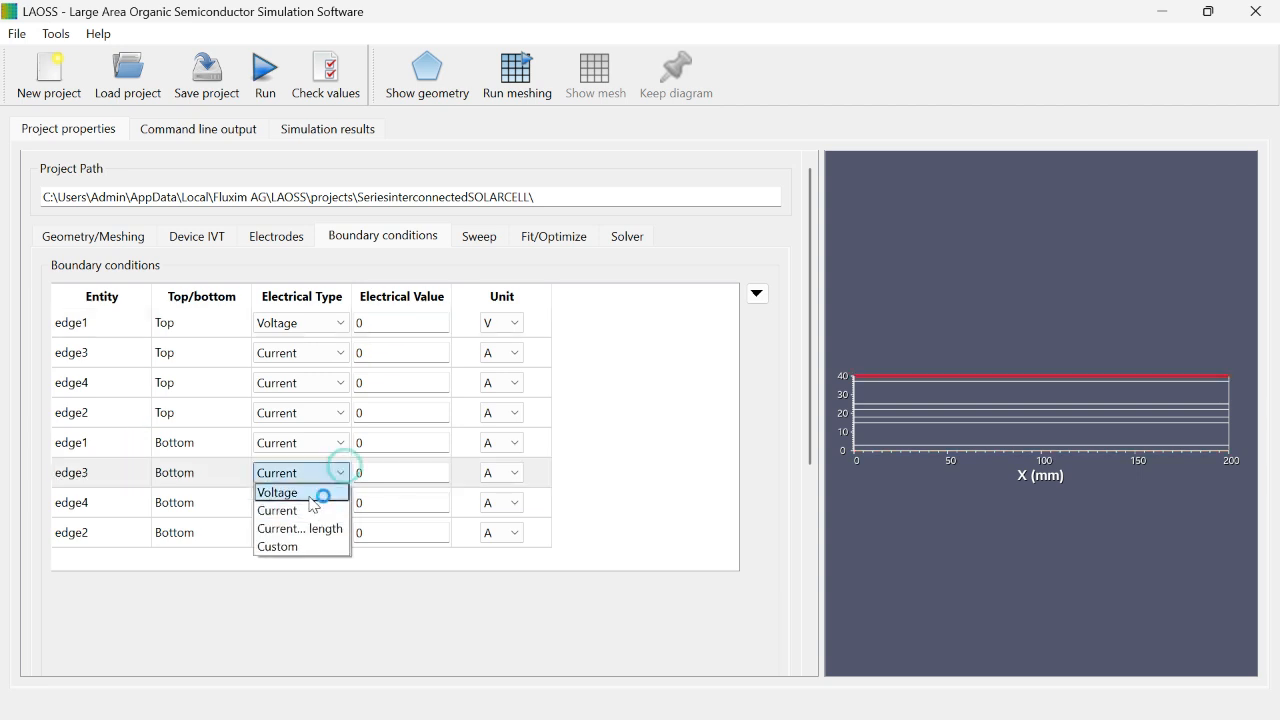
pyautogui.click(323, 491)
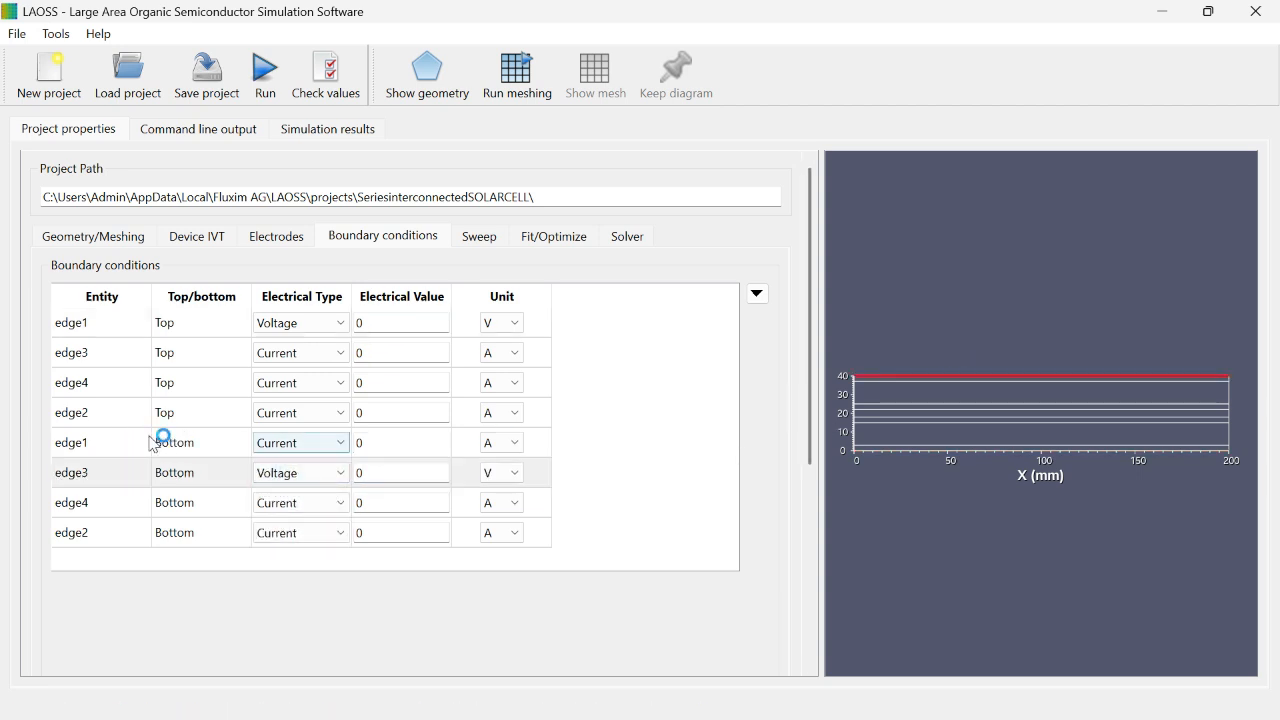
# Step: Set the electrical type of edge3, edge4 and edge2 on the top electrode to current per length
pyautogui.click(115, 358)
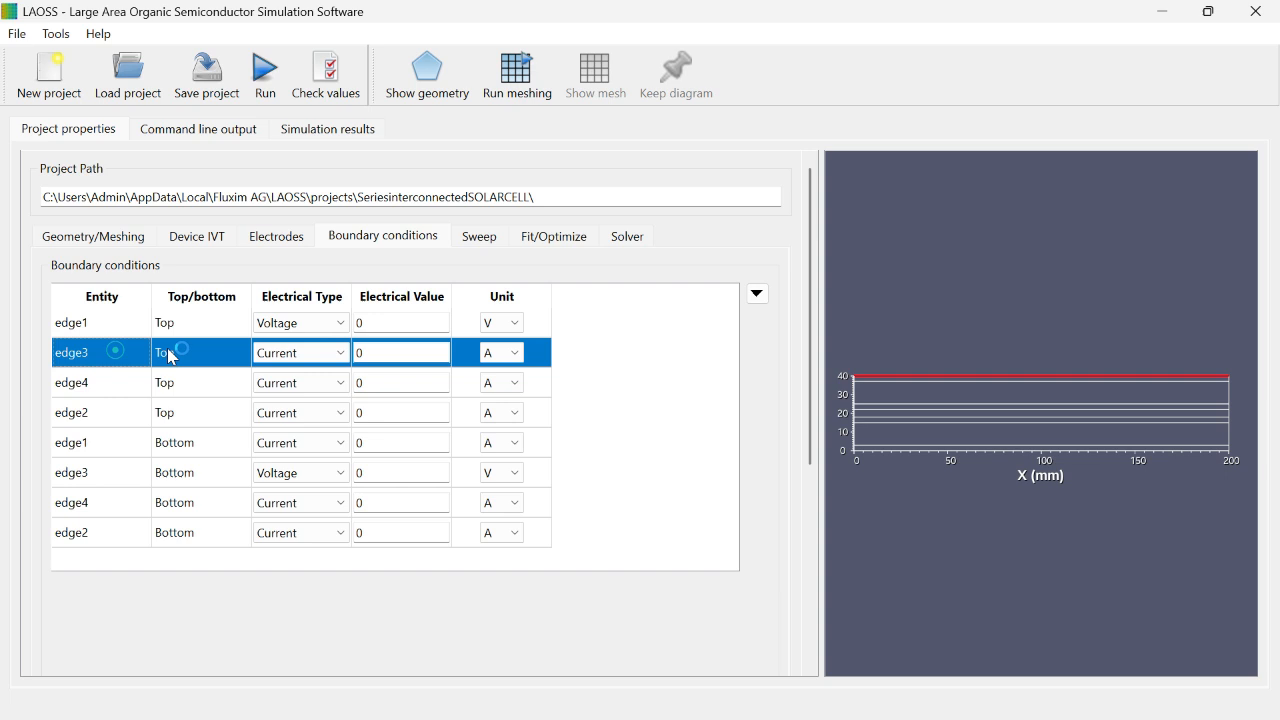
pyautogui.click(300, 353)
pyautogui.click(308, 400)
pyautogui.click(300, 413)
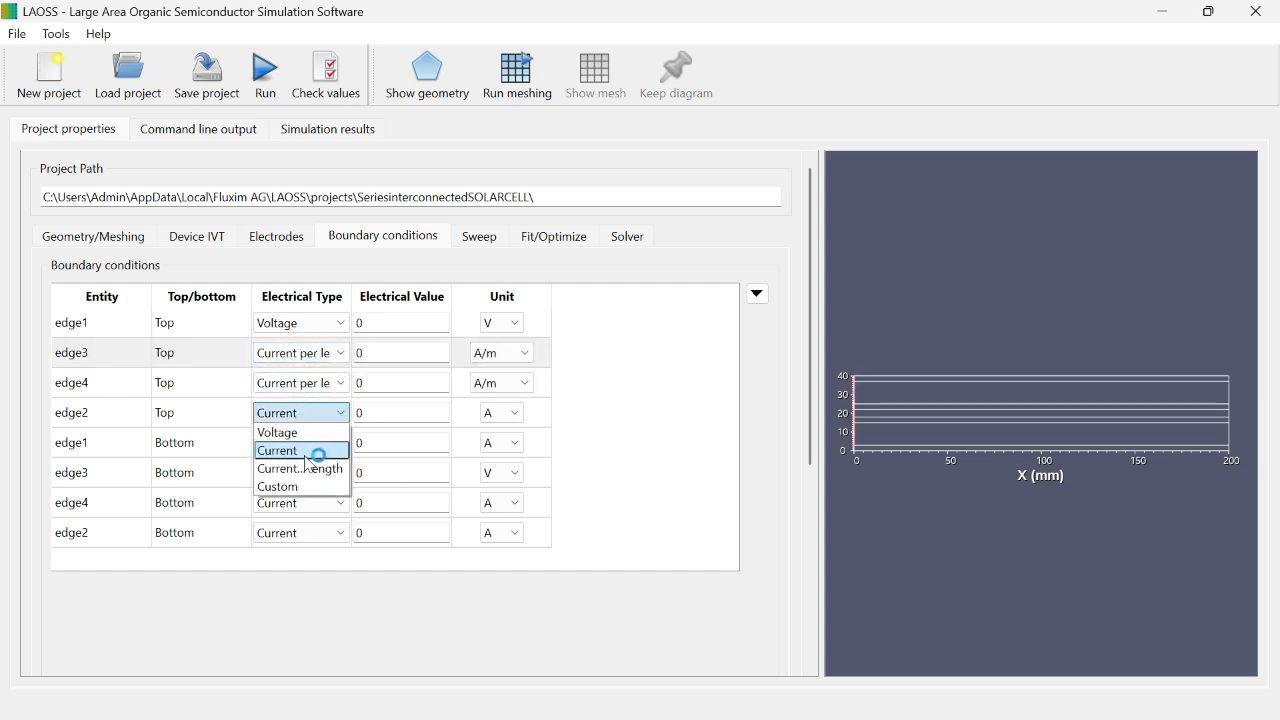
pyautogui.click(298, 466)
# Step: Set the electrical type of edge1, edge4 and edge2 on the bottom electrode to current per length
pyautogui.click(322, 443)
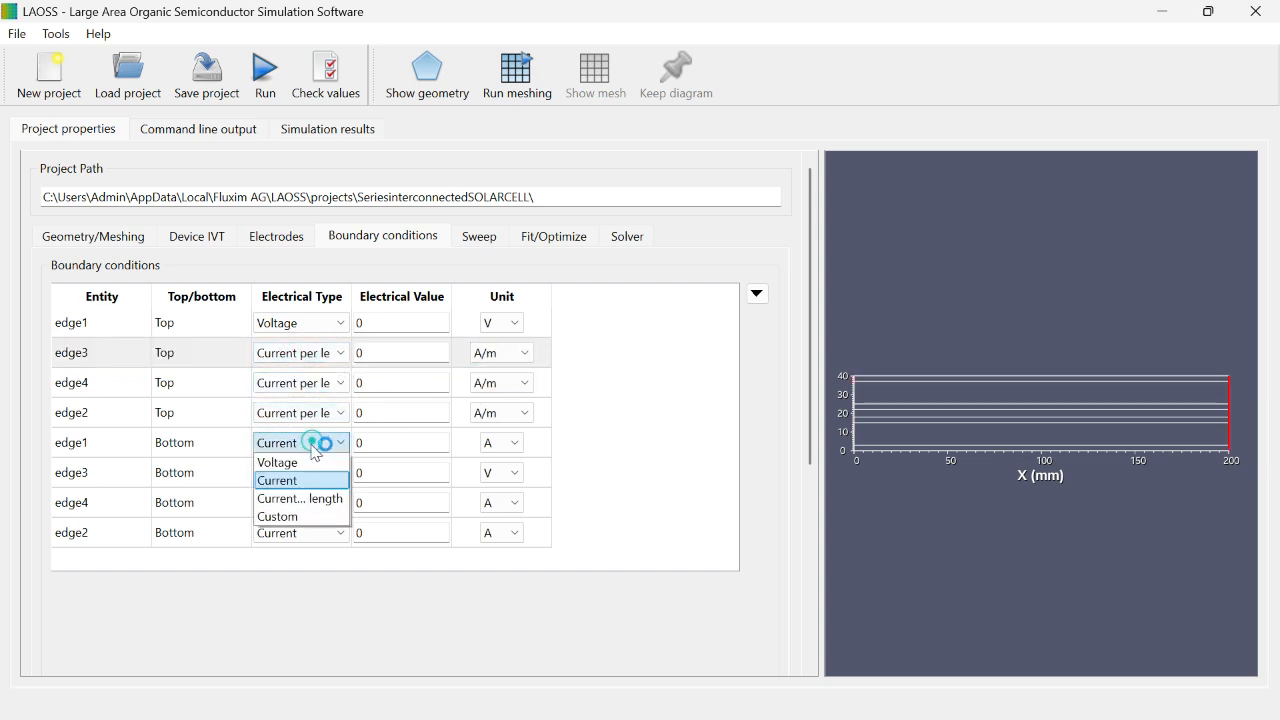
pyautogui.click(298, 498)
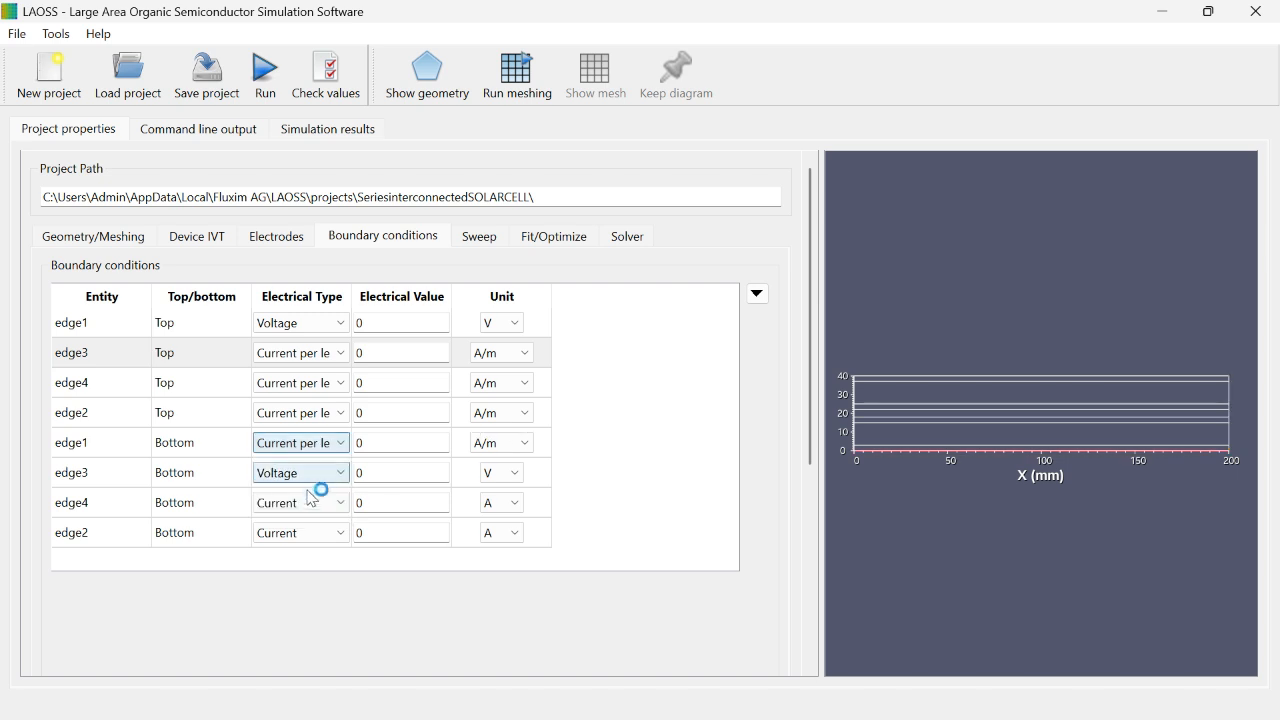
pyautogui.click(296, 503)
pyautogui.click(298, 558)
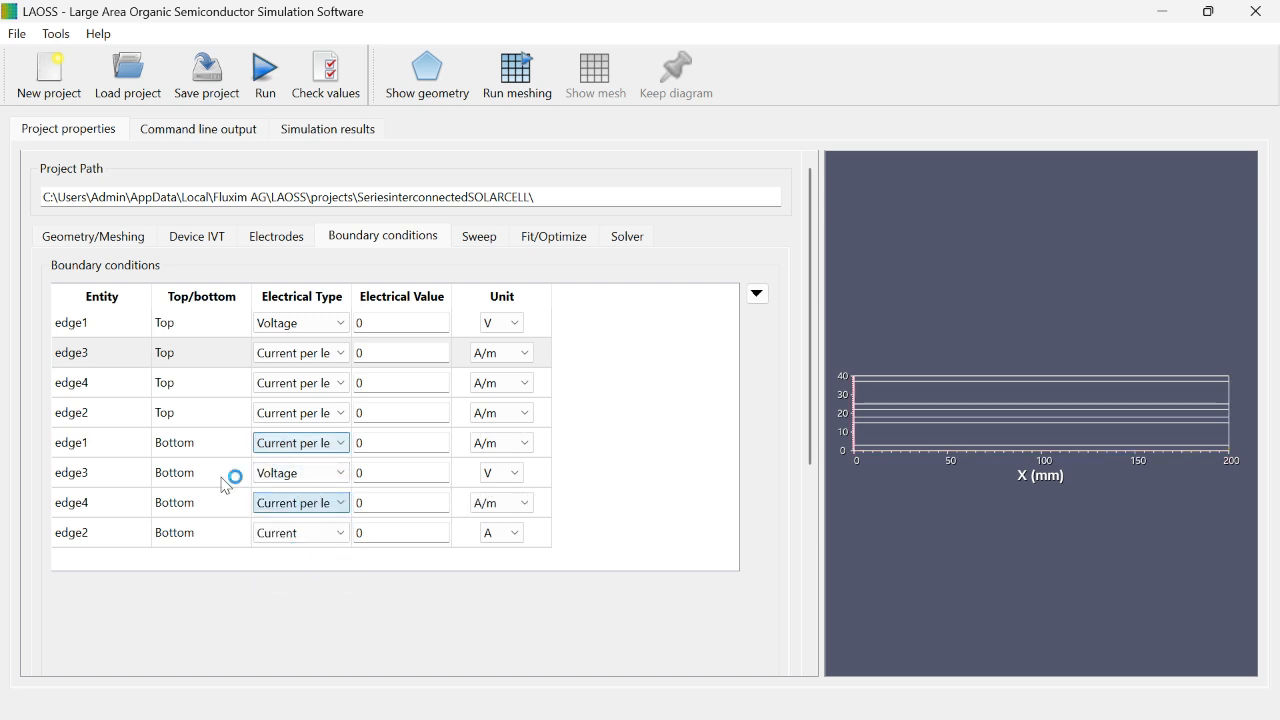
pyautogui.click(332, 533)
pyautogui.click(326, 588)
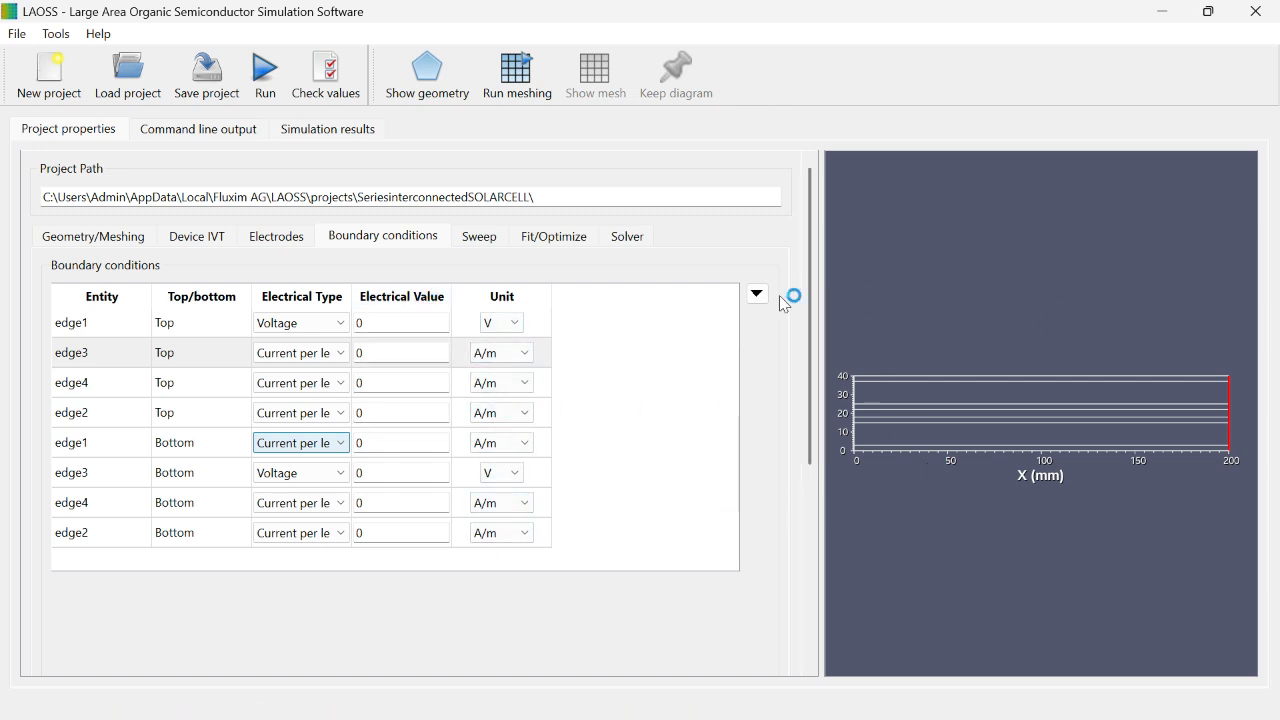
# Step: Enable the sweep and add a sweep parameter for the boundary condition Potential
pyautogui.click(489, 238)
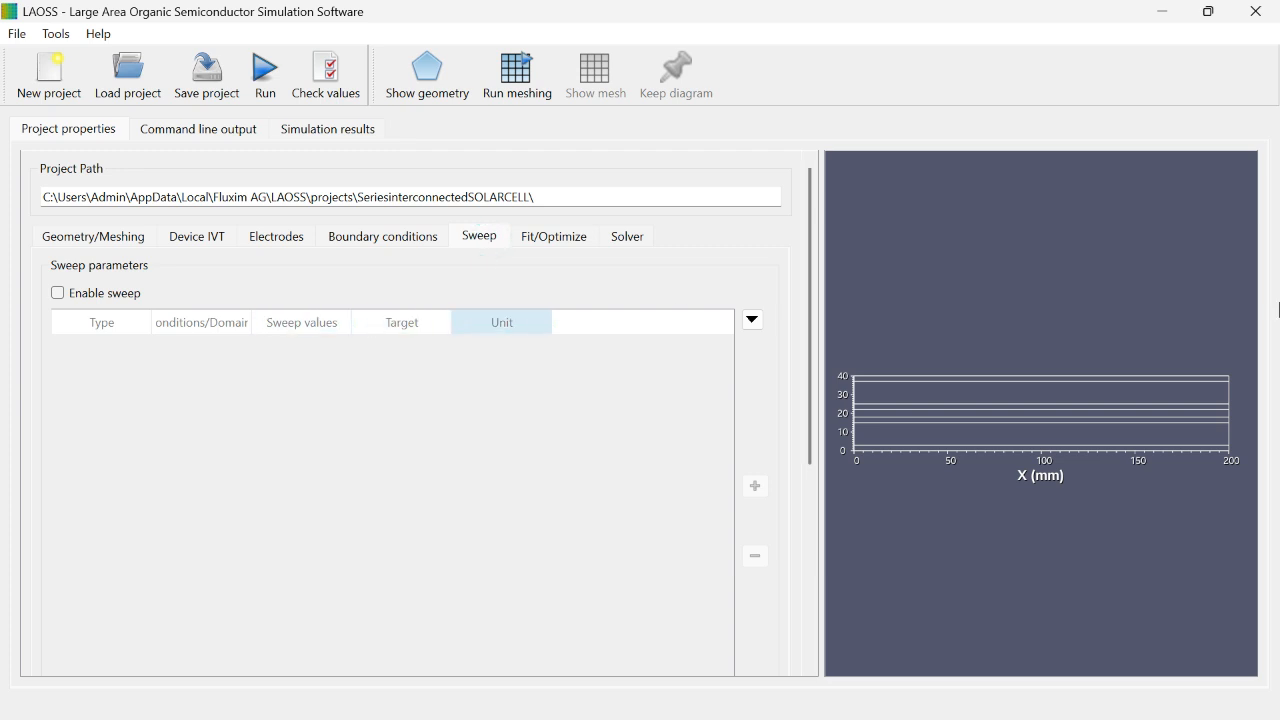
pyautogui.click(70, 296)
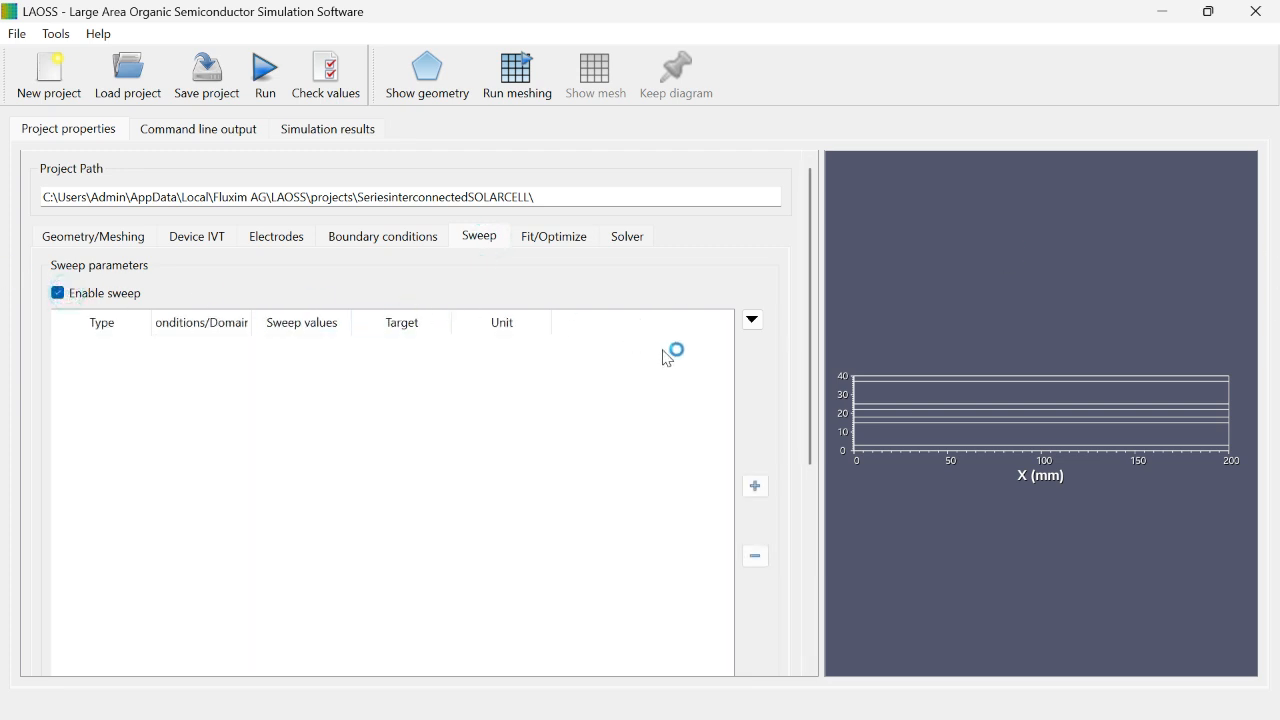
pyautogui.click(756, 487)
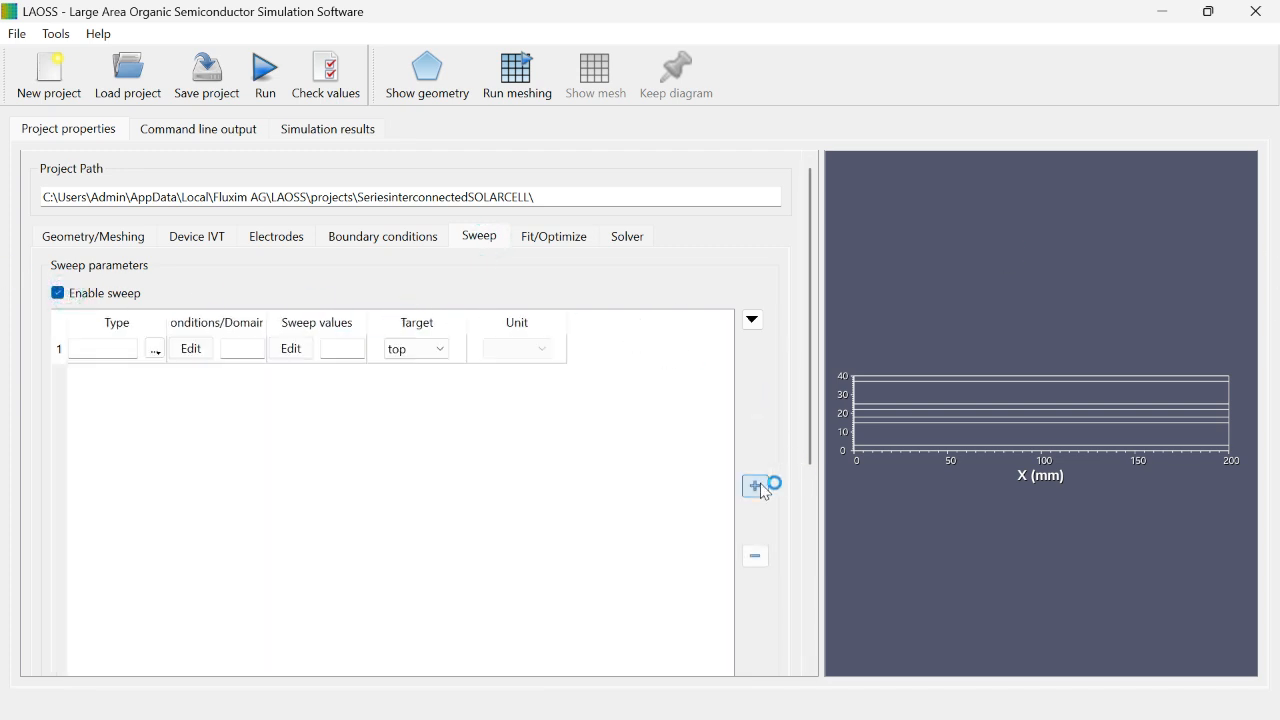
pyautogui.click(155, 349)
pyautogui.moveTo(197, 380)
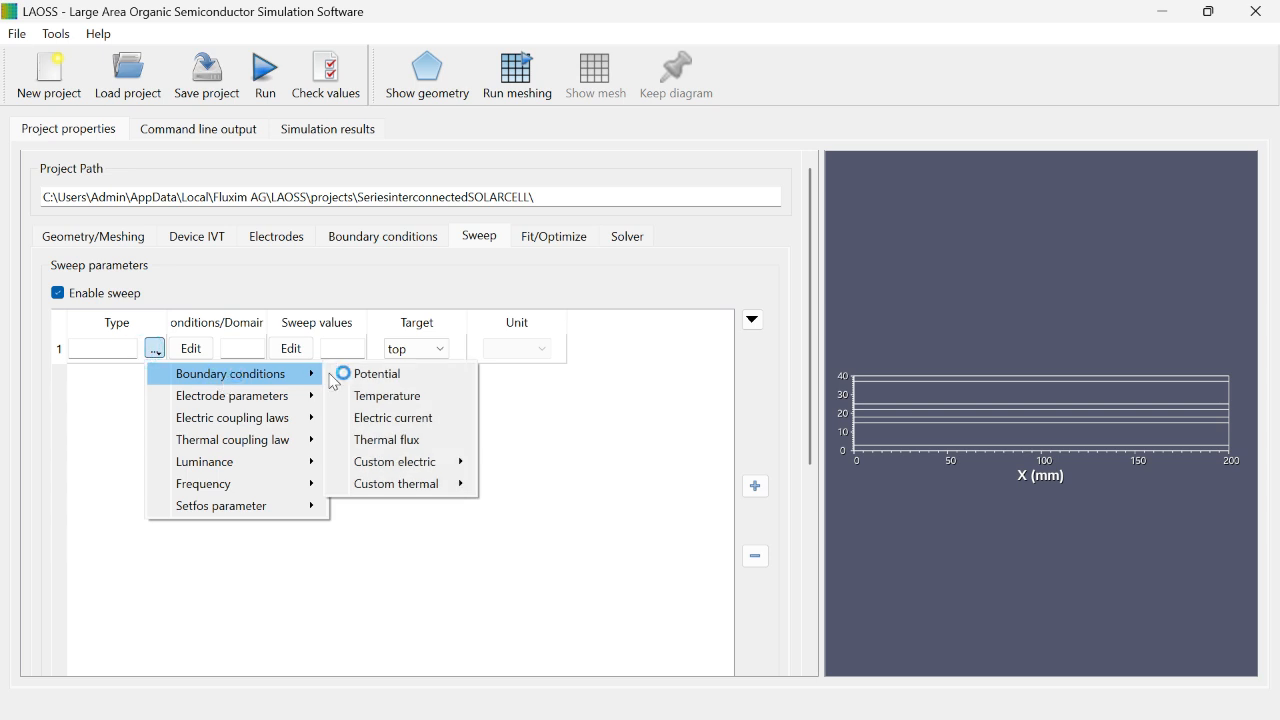
pyautogui.moveTo(308, 395)
pyautogui.moveTo(286, 417)
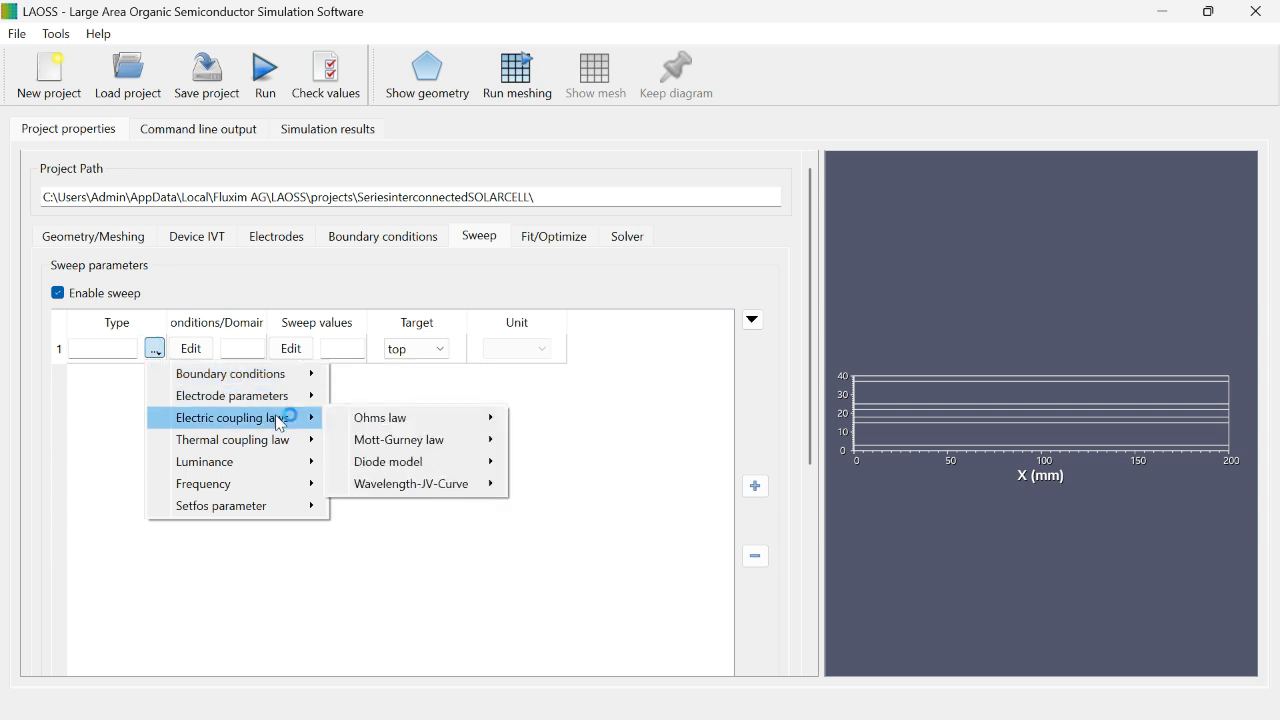
pyautogui.moveTo(452, 447)
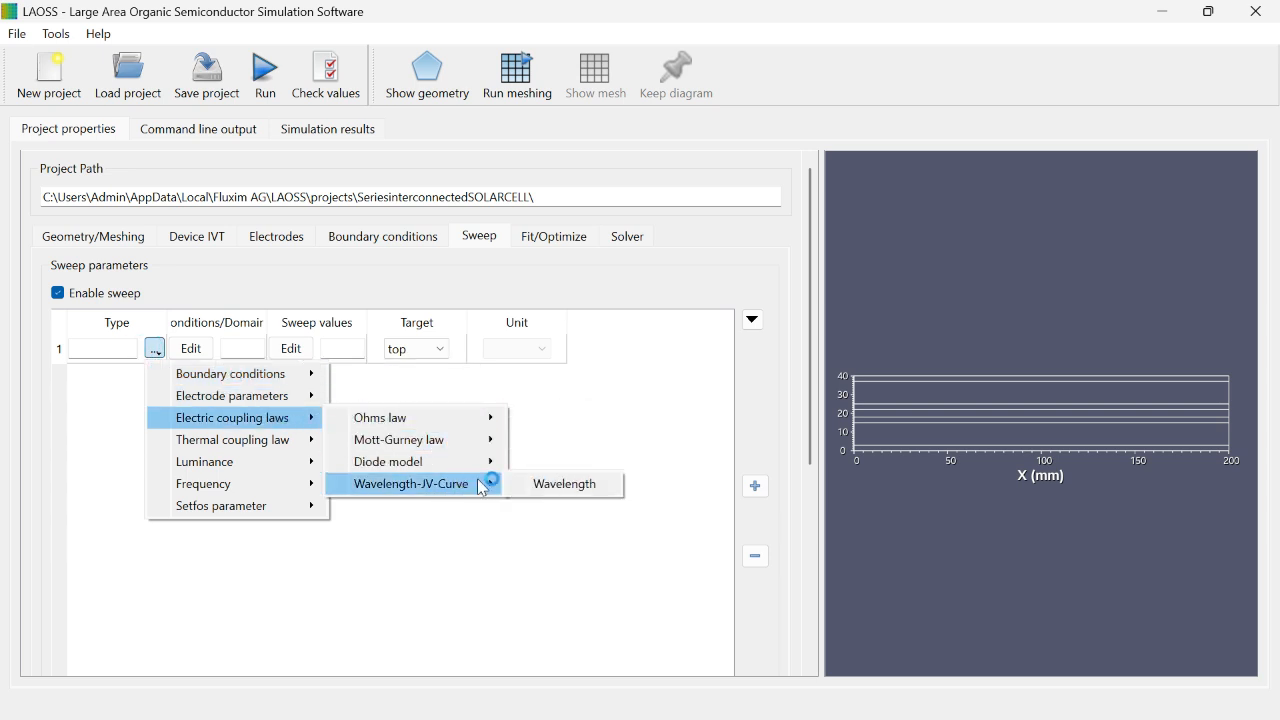
pyautogui.moveTo(286, 441)
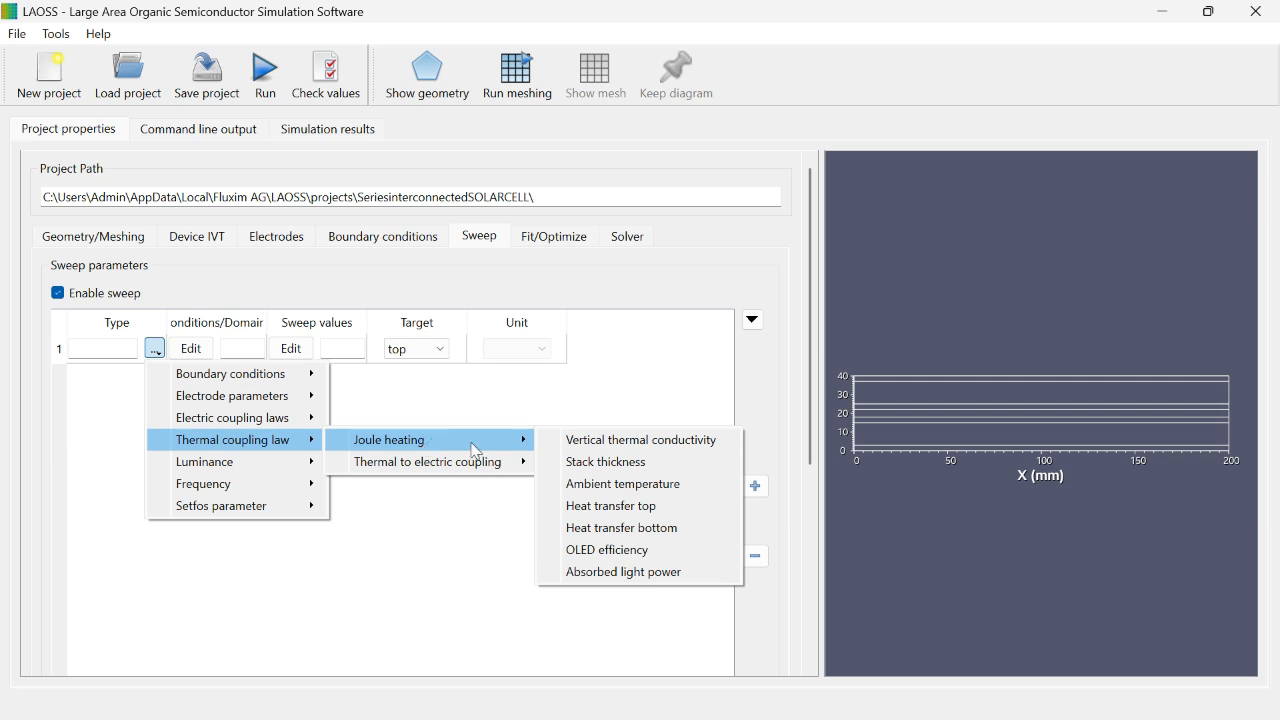
pyautogui.moveTo(262, 471)
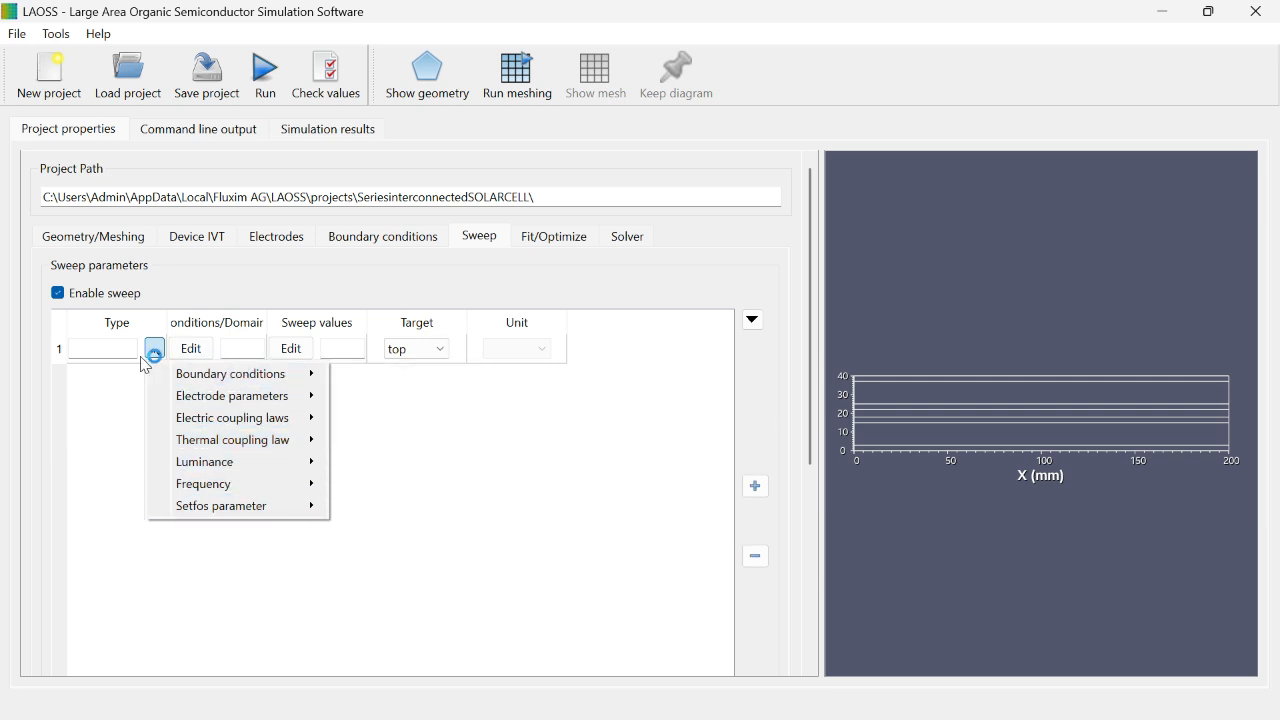
pyautogui.moveTo(240, 375)
pyautogui.click(366, 373)
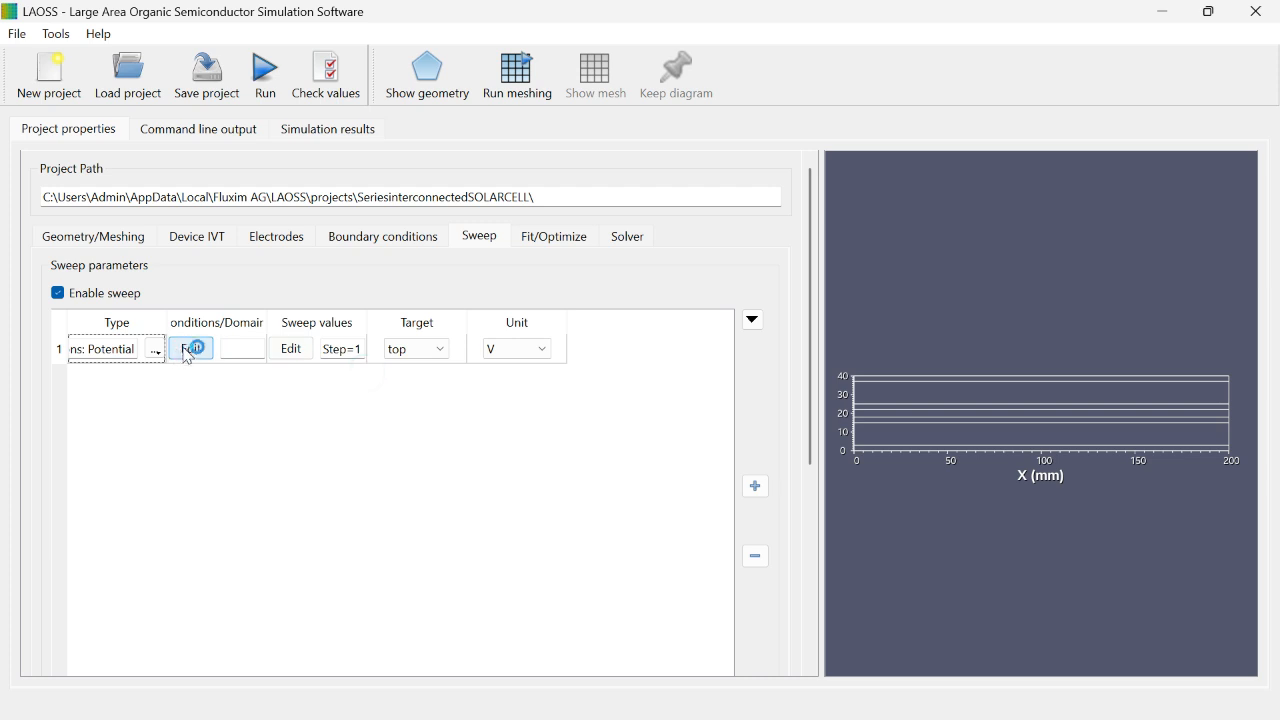
# Step: Apply the potential sweep to edge1 and check that choice against the boundary condition settings
pyautogui.click(191, 350)
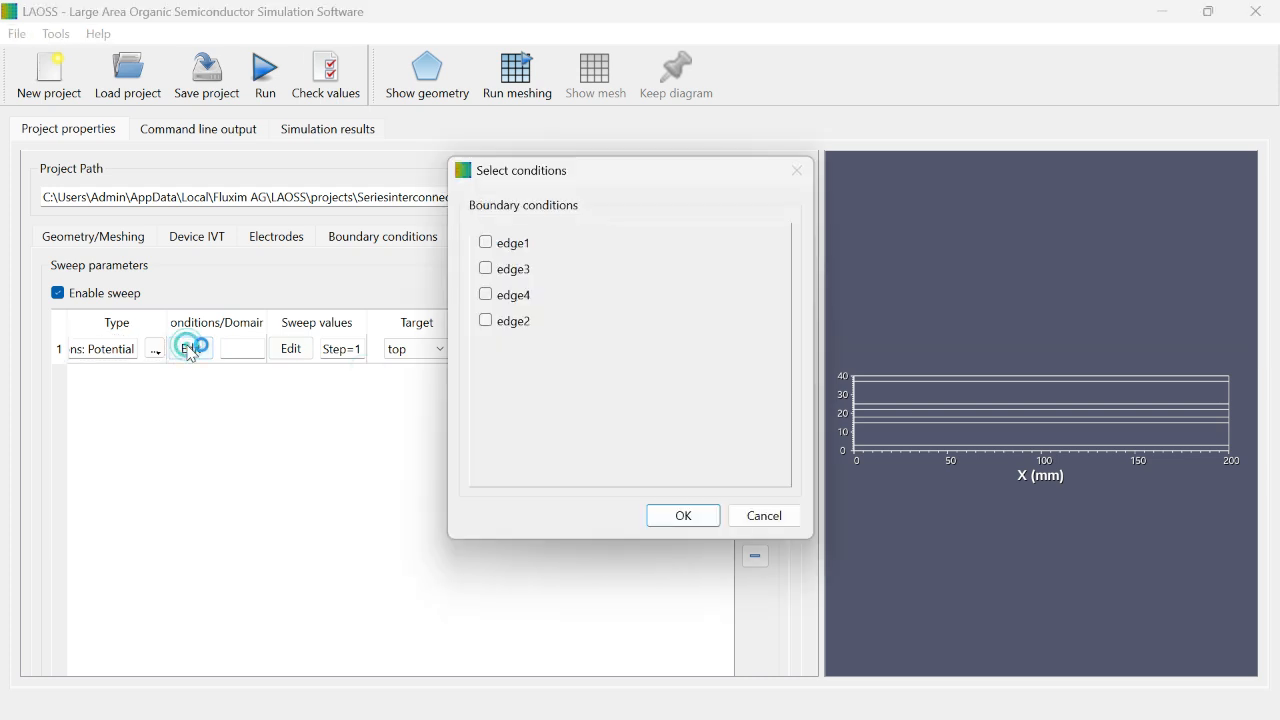
pyautogui.click(485, 243)
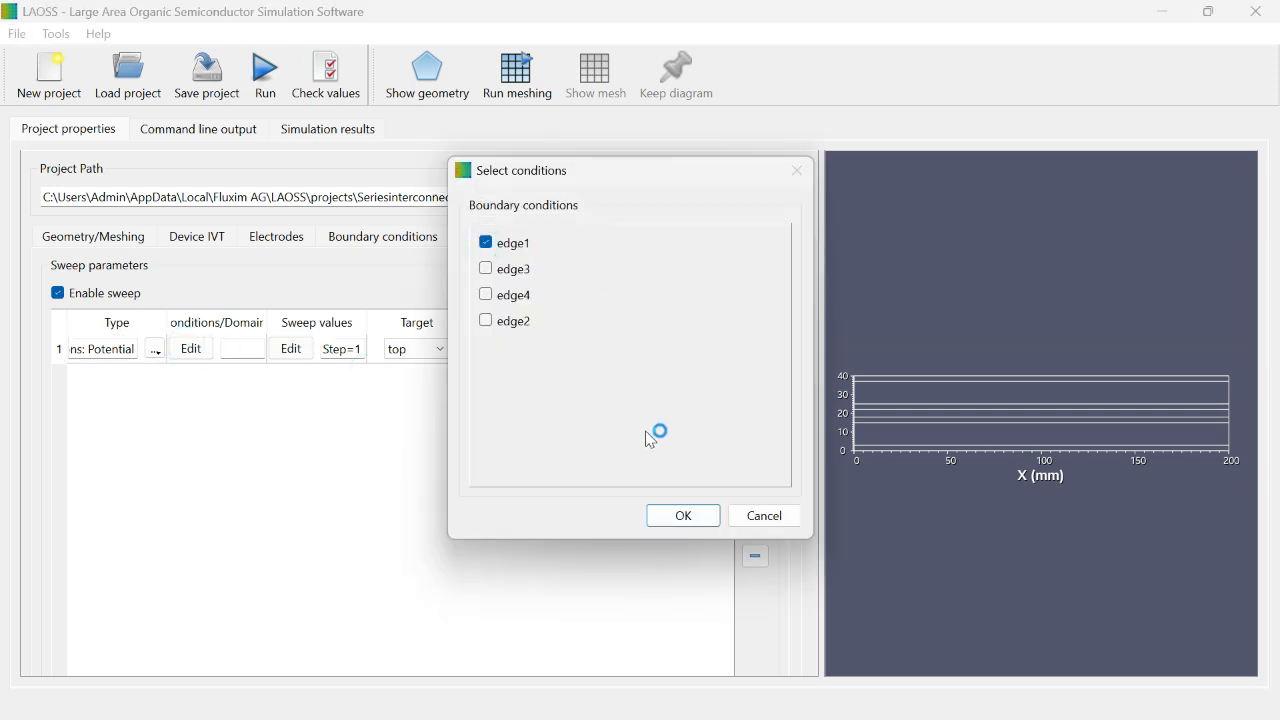
pyautogui.click(680, 516)
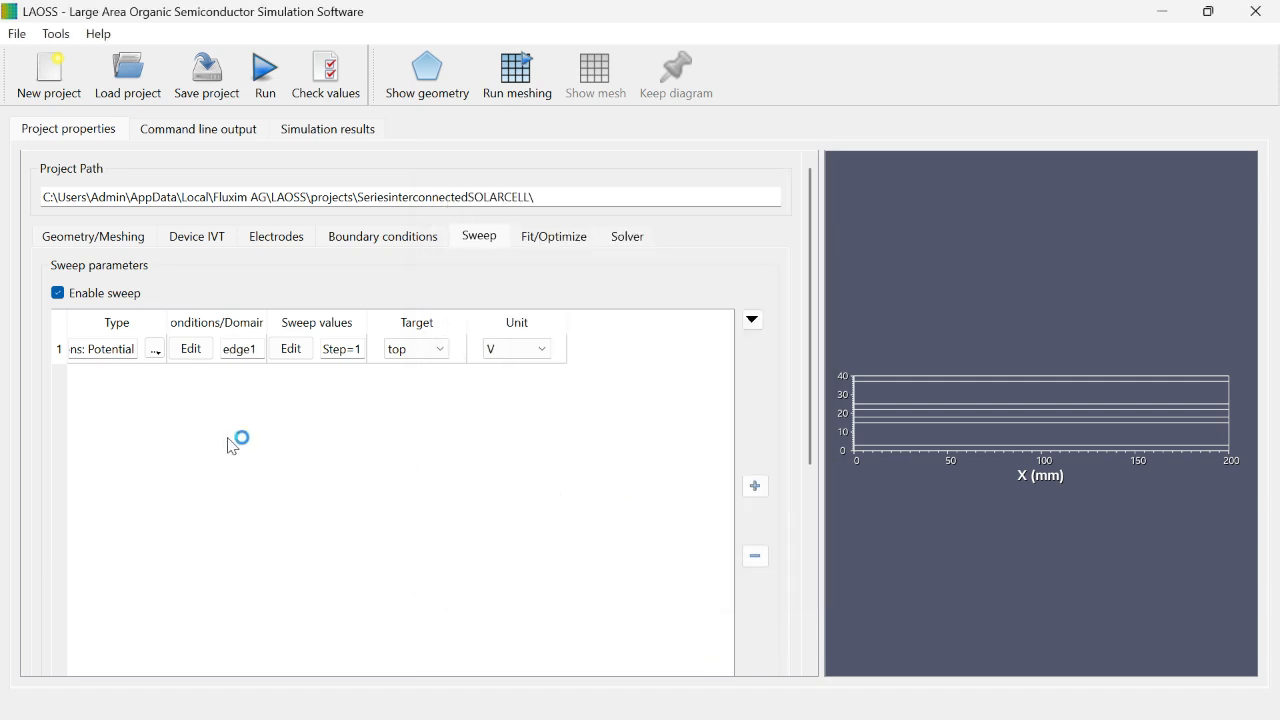
pyautogui.click(386, 240)
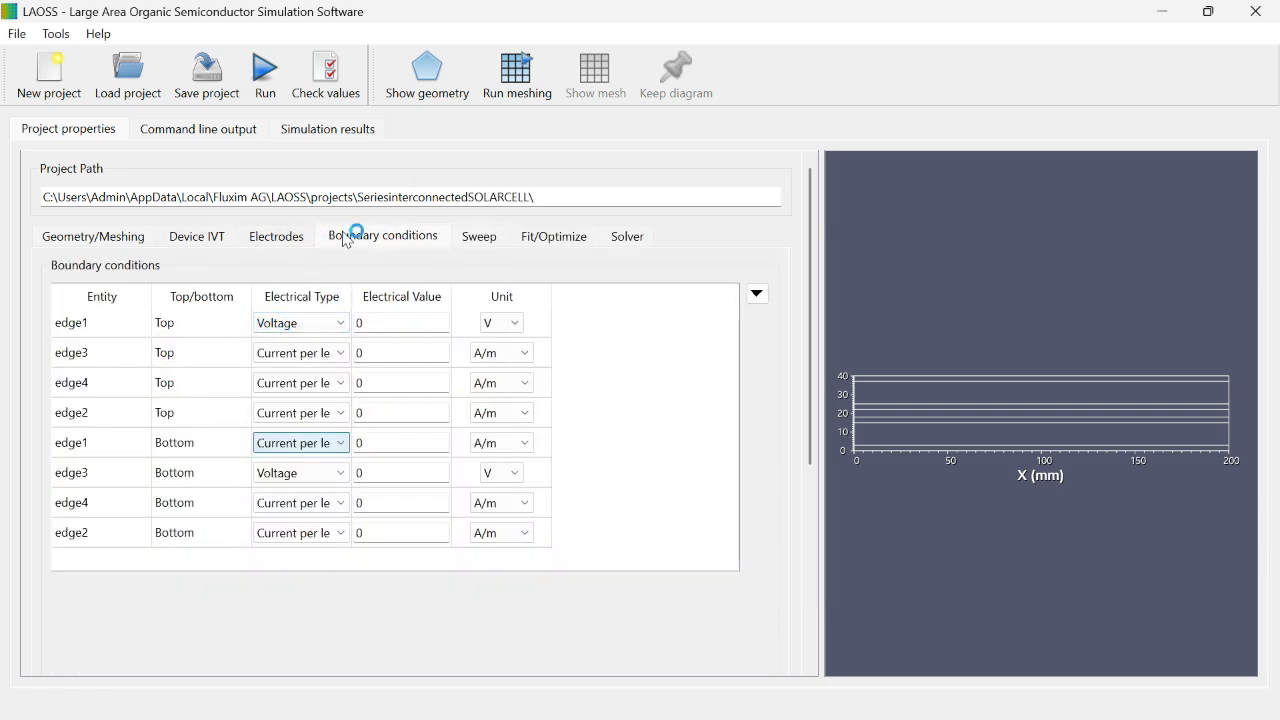
pyautogui.click(479, 238)
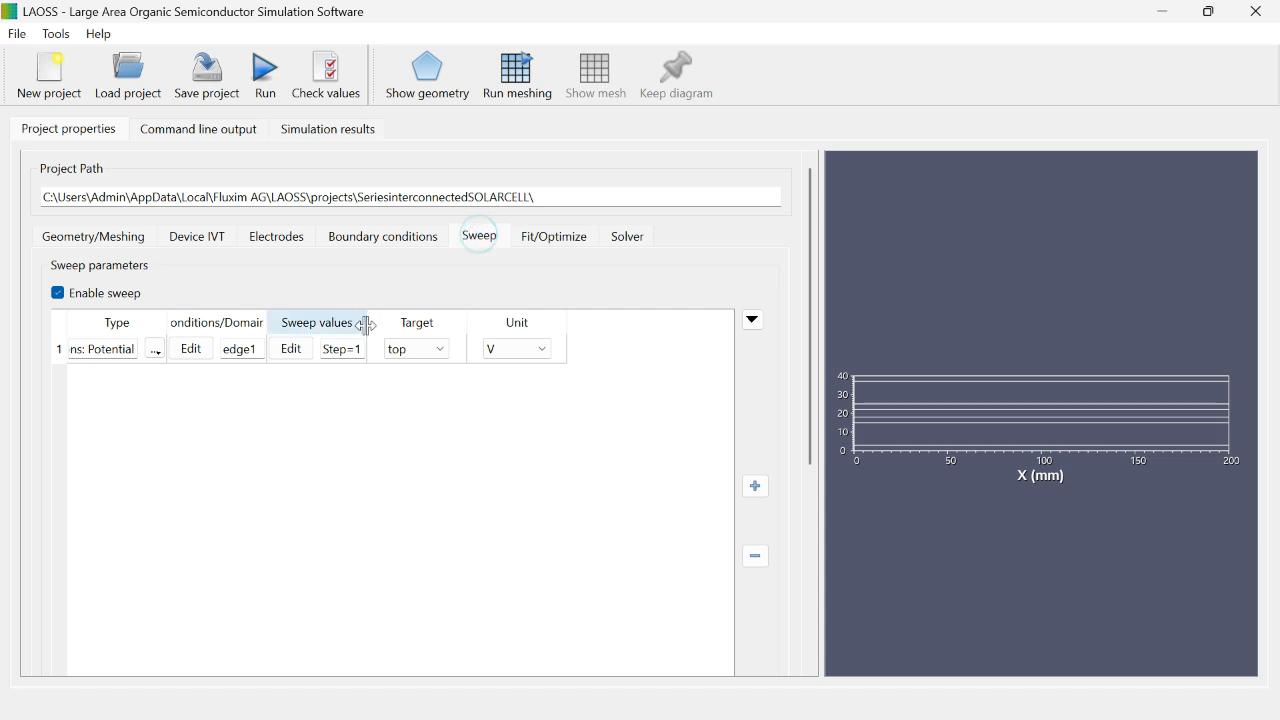
# Step: Set the linear potential sweep to run from -0.2 to 2.2 V with a step of 0.2 V
pyautogui.click(291, 349)
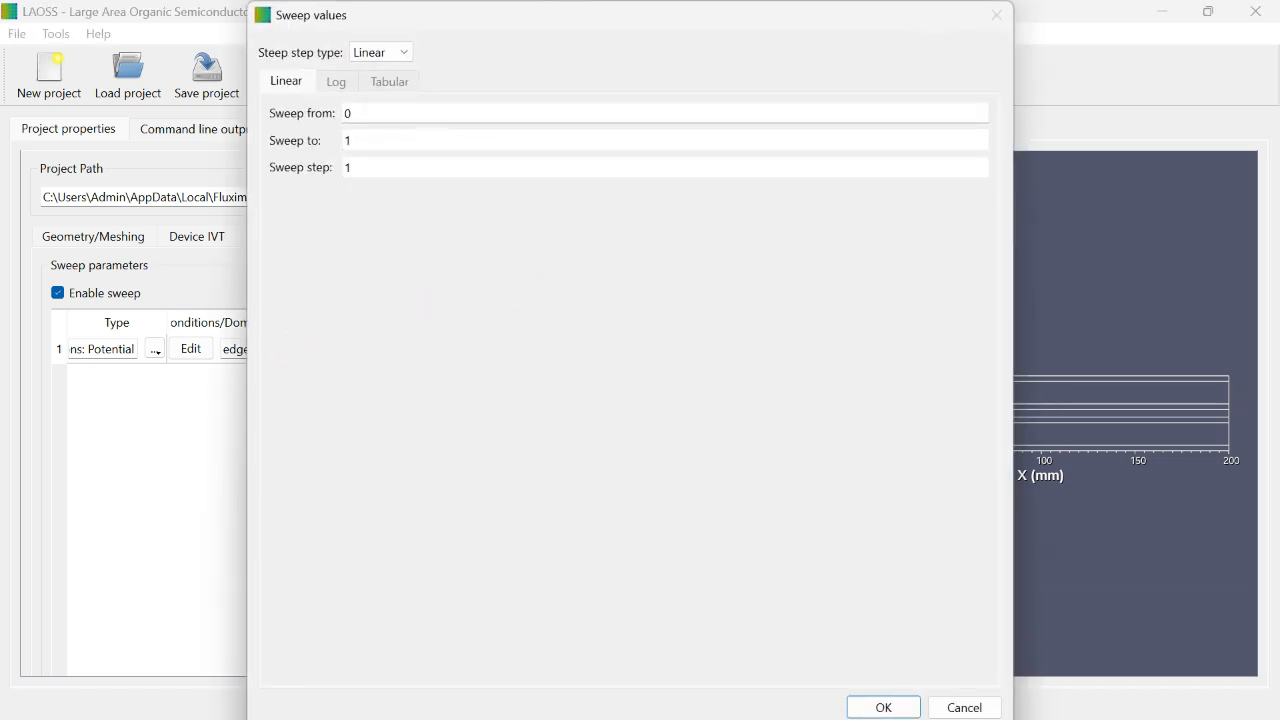
pyautogui.click(355, 113)
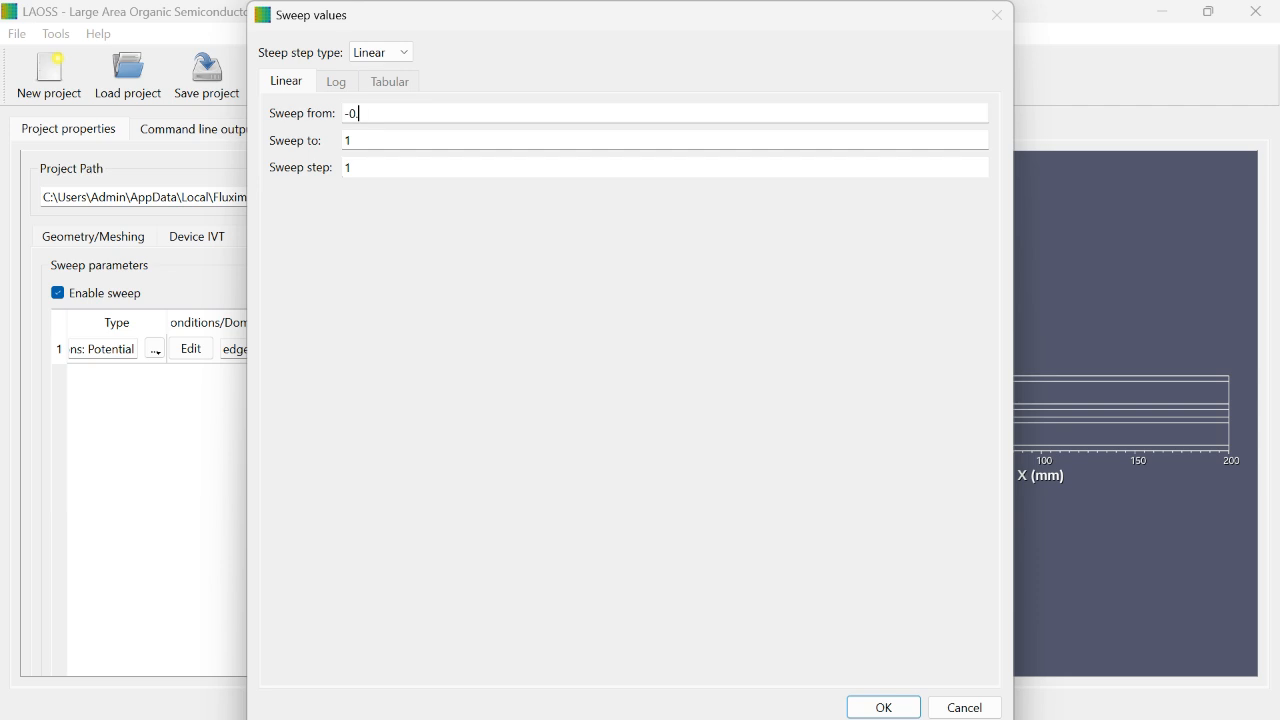
pyautogui.click(367, 145)
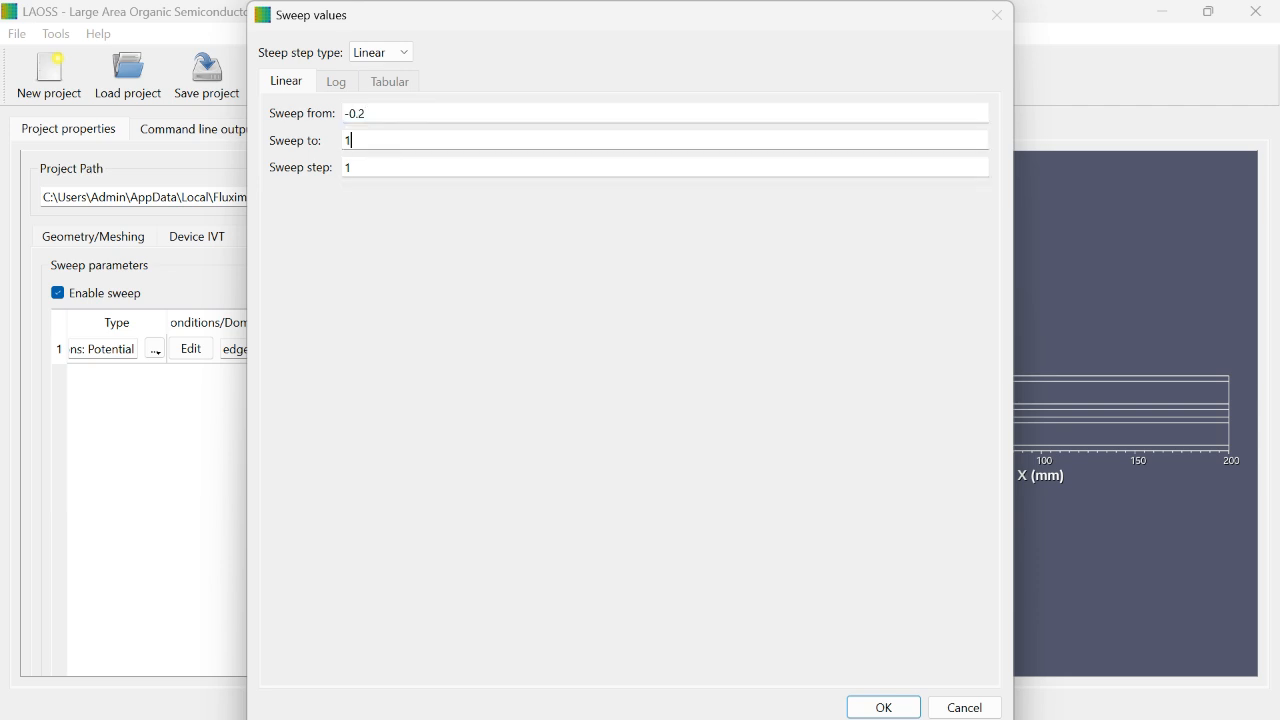
pyautogui.press('BackSpace')
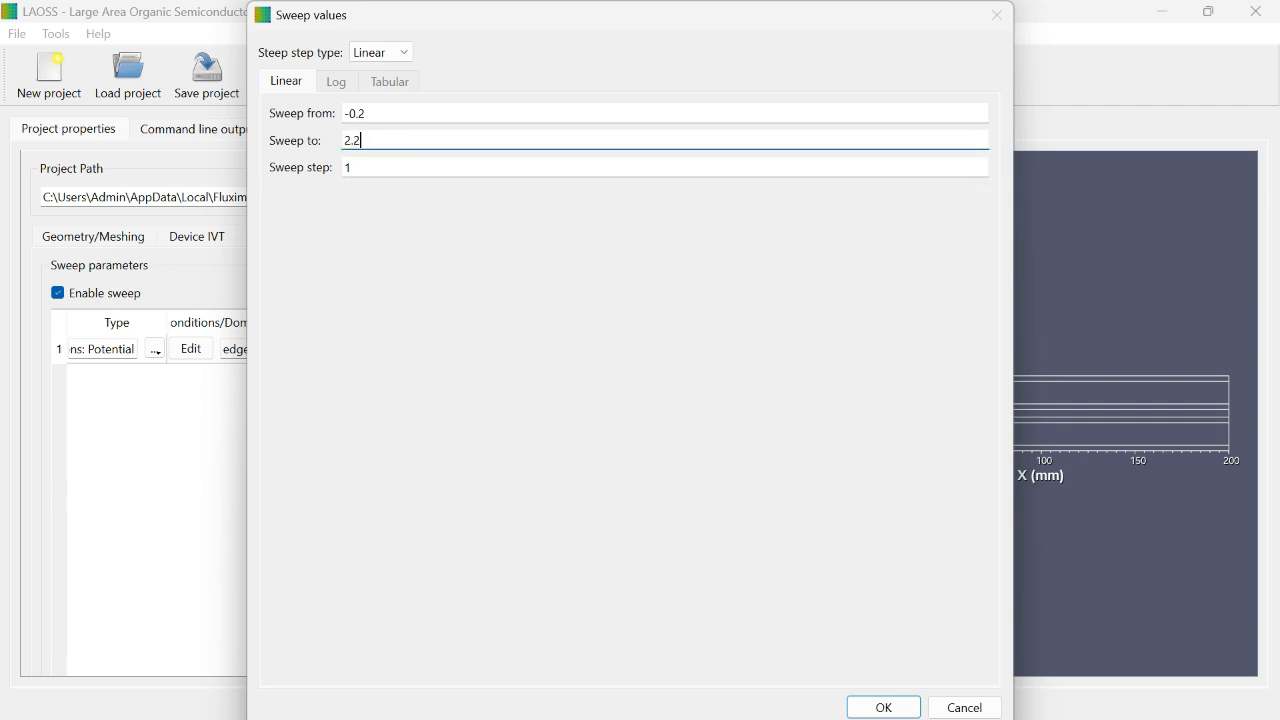
pyautogui.click(364, 169)
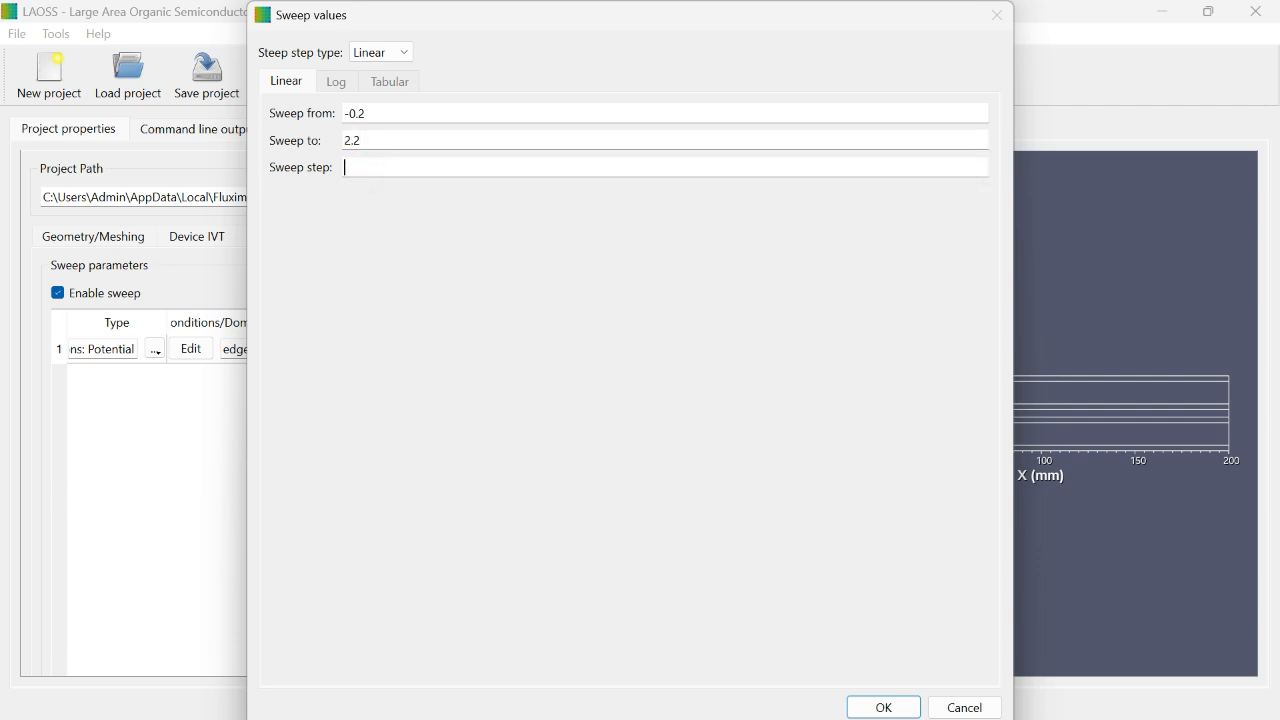
pyautogui.write('0.2')
pyautogui.click(880, 705)
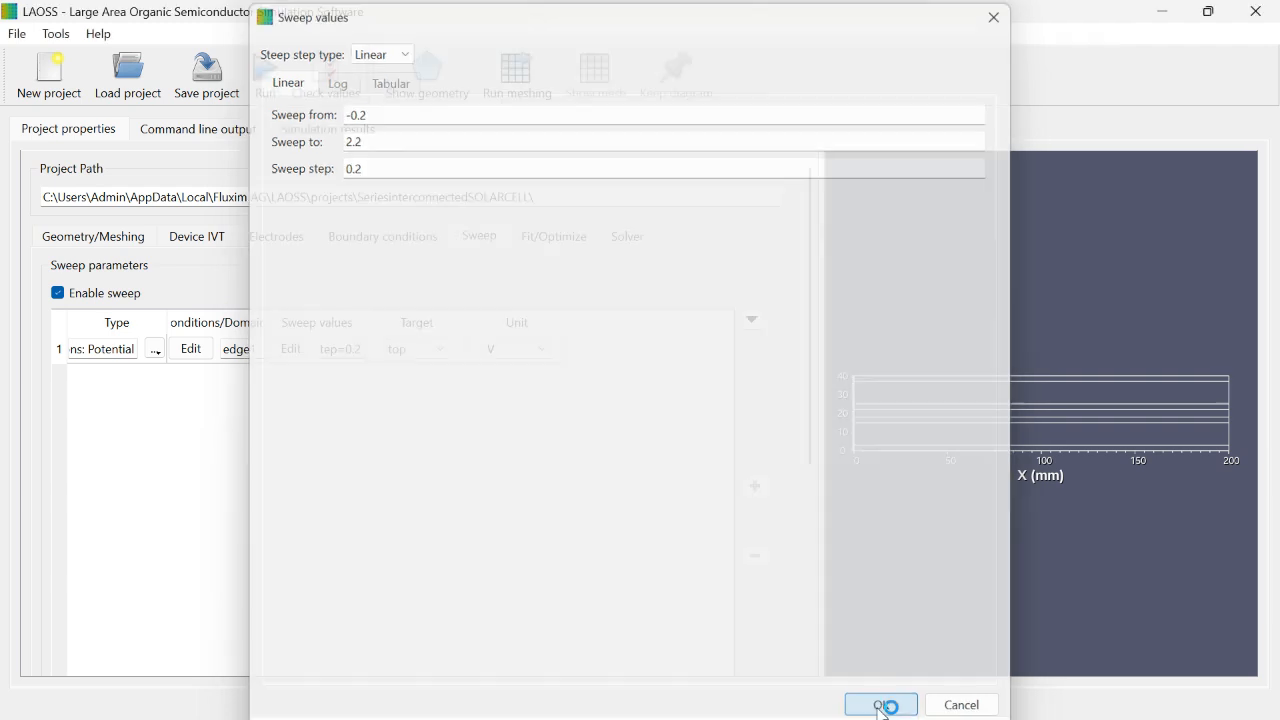
# Step: Review the sweep's target choices, keeping the top electrode, and look over the fit and optimization types
pyautogui.click(425, 349)
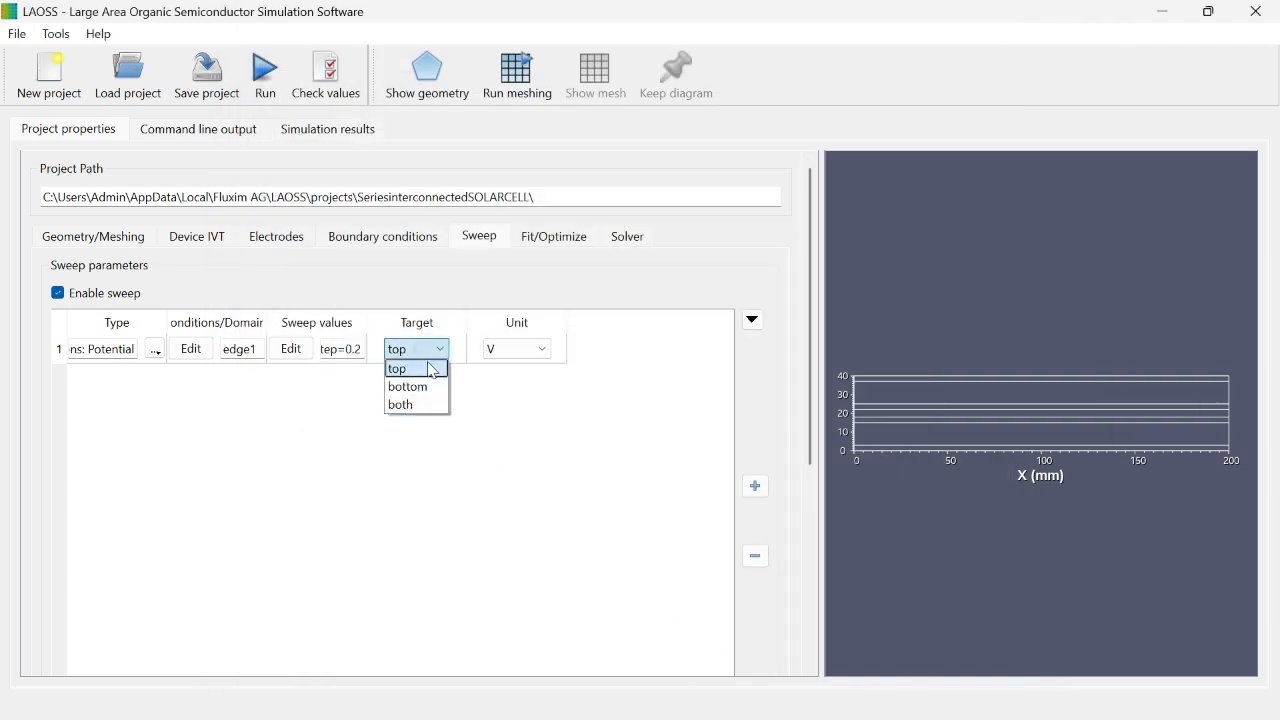
pyautogui.click(422, 387)
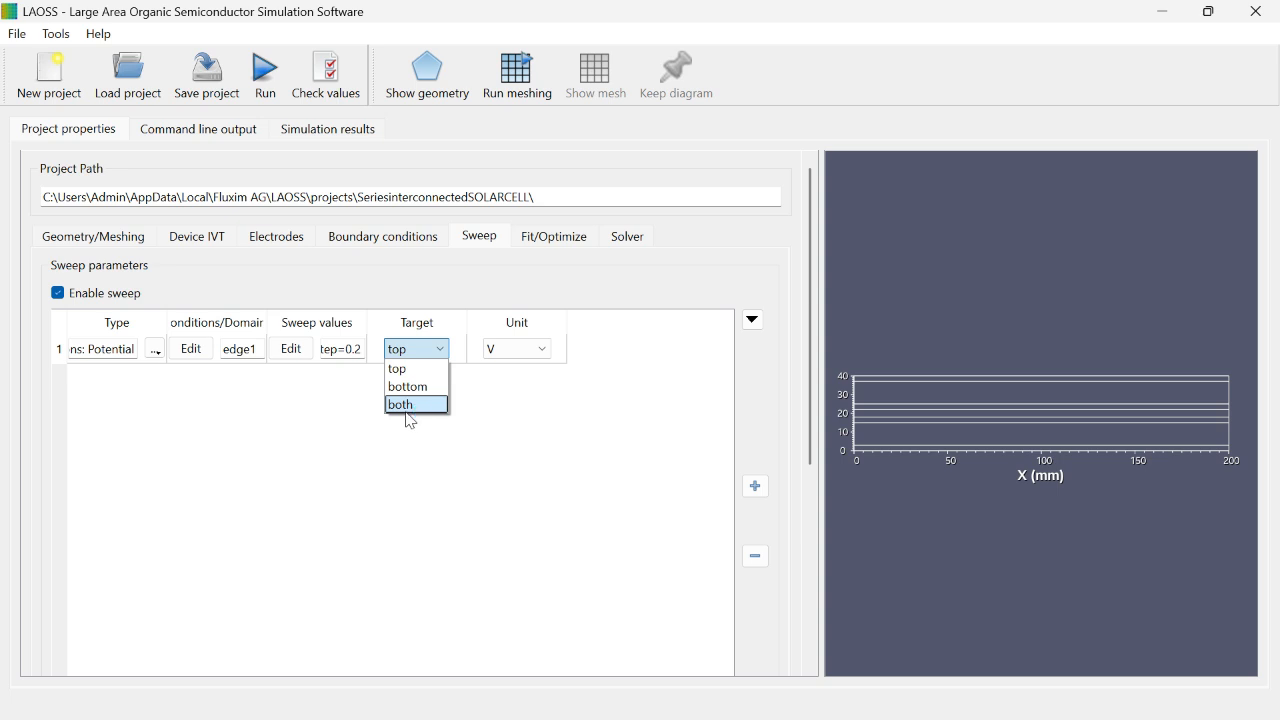
pyautogui.click(416, 406)
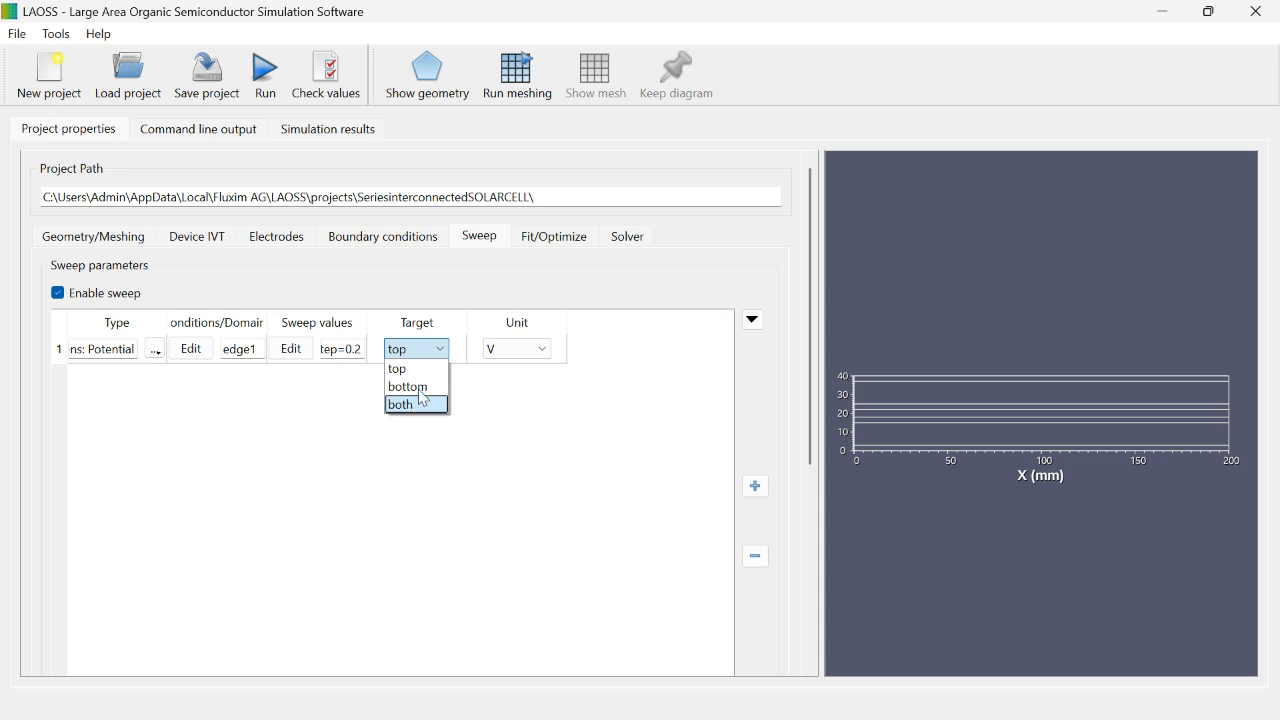
pyautogui.click(443, 349)
pyautogui.click(550, 240)
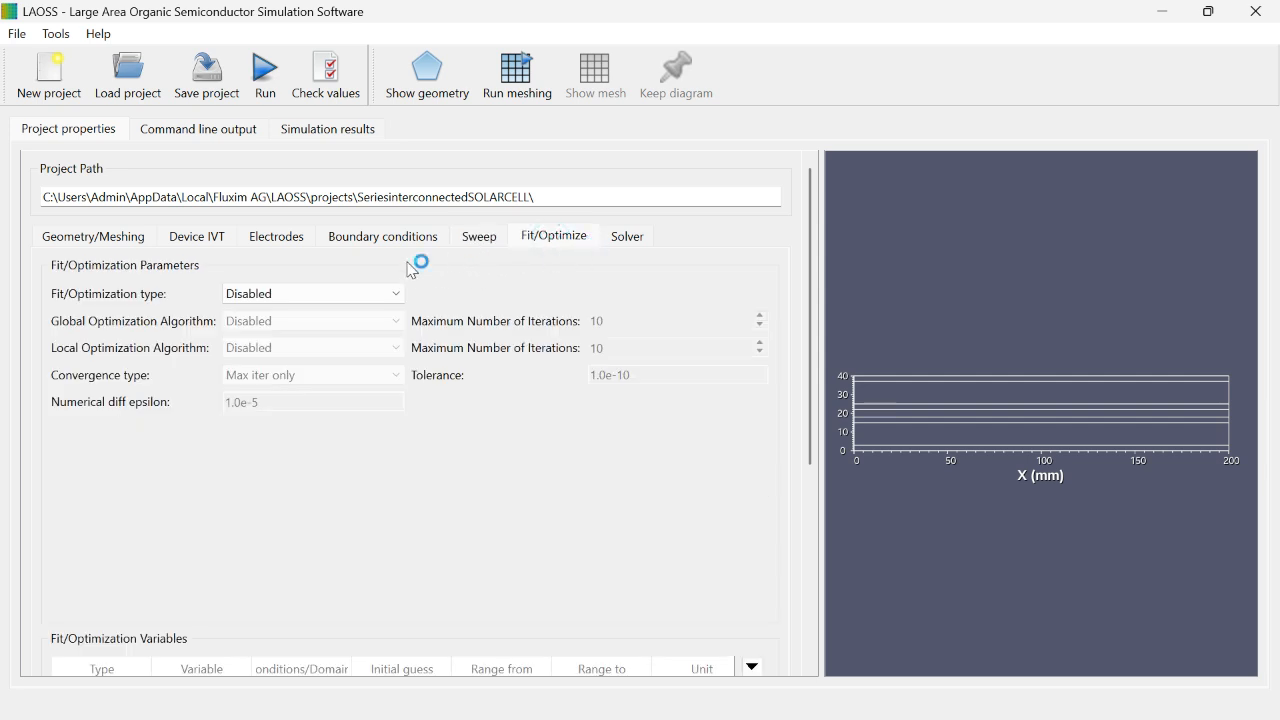
pyautogui.click(290, 294)
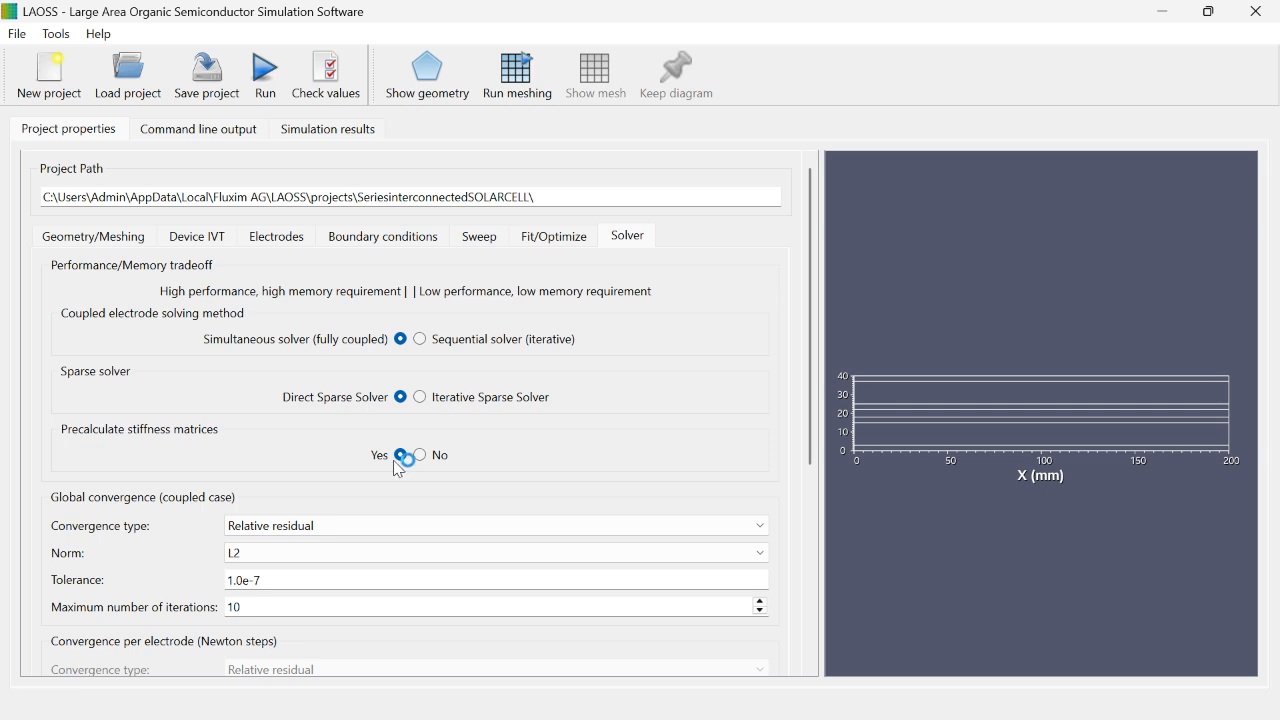
# Step: Set the solver's global convergence to absolute residual with RMS norm, tolerance 1.0e-10 and a maximum of 20 iterations
pyautogui.scroll(-3, 337, 429)
pyautogui.click(309, 397)
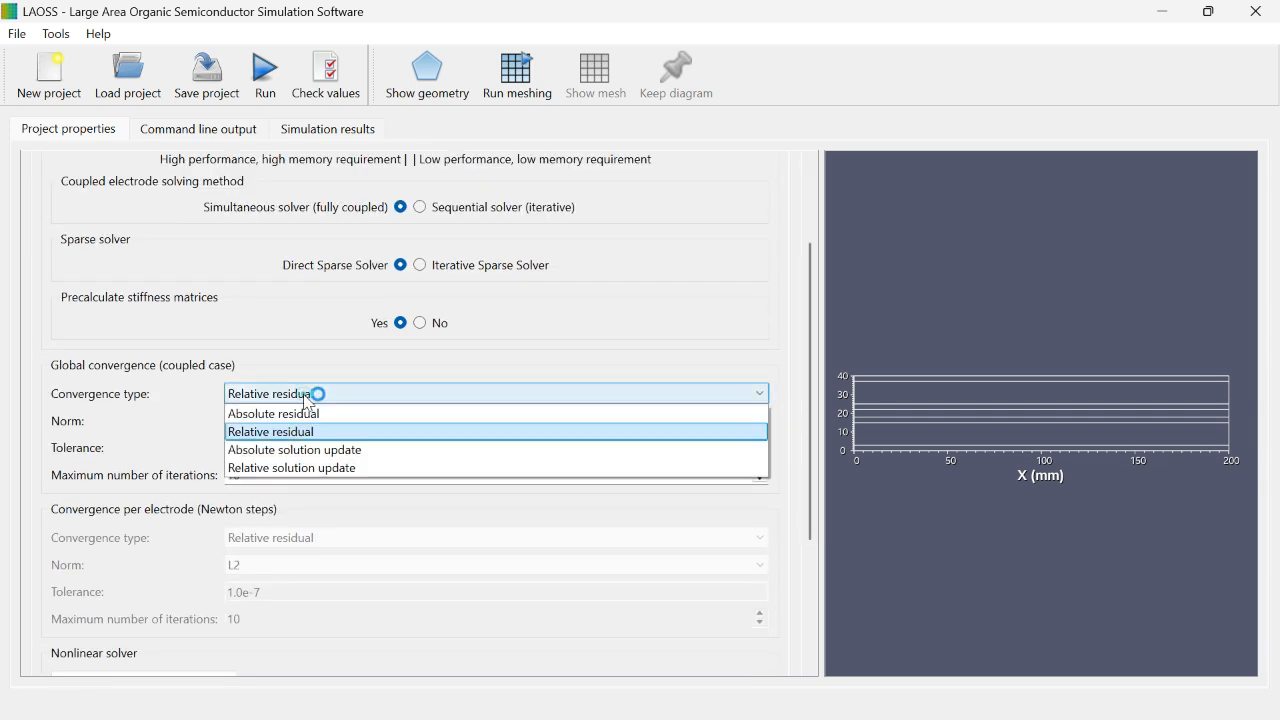
pyautogui.click(309, 413)
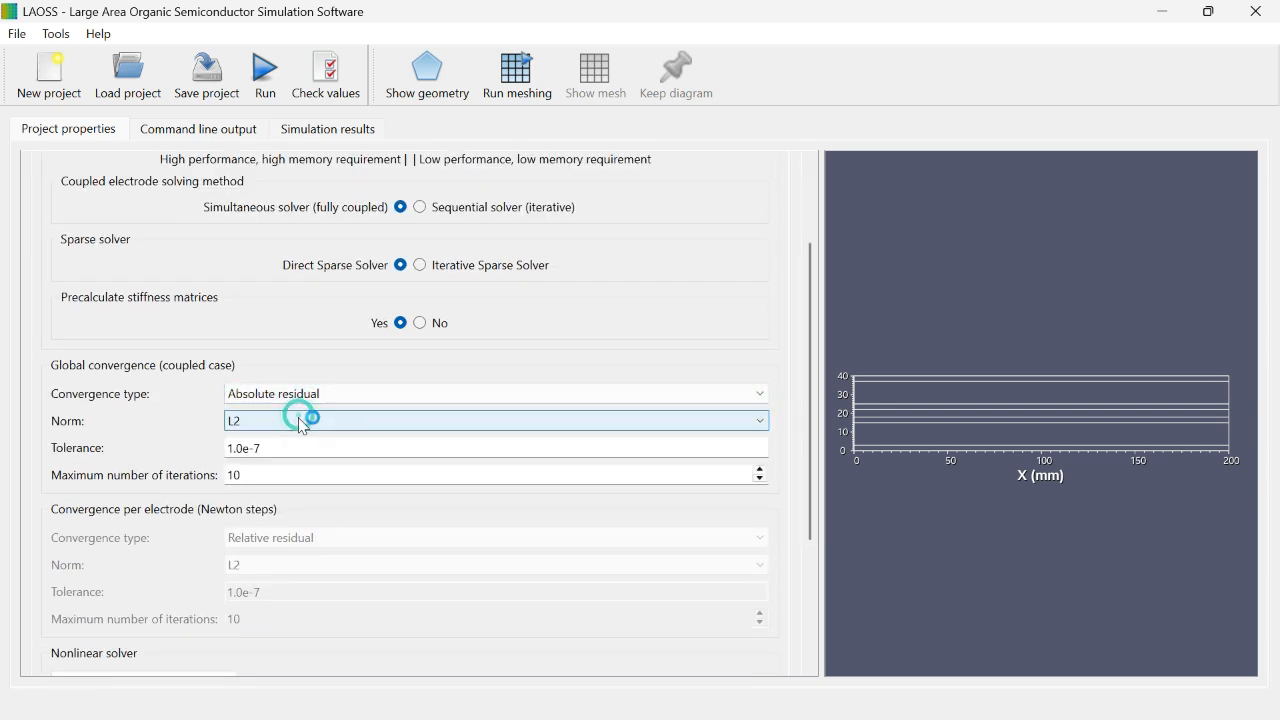
pyautogui.click(304, 424)
pyautogui.click(274, 452)
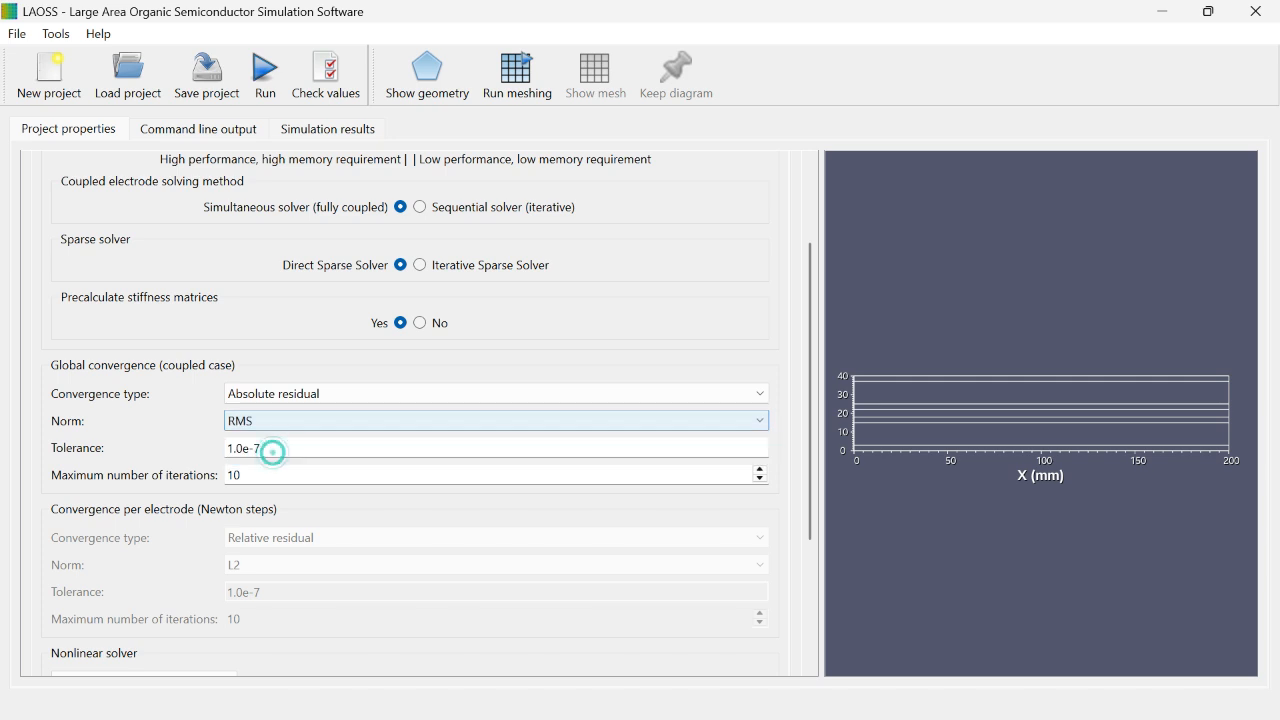
pyautogui.click(272, 449)
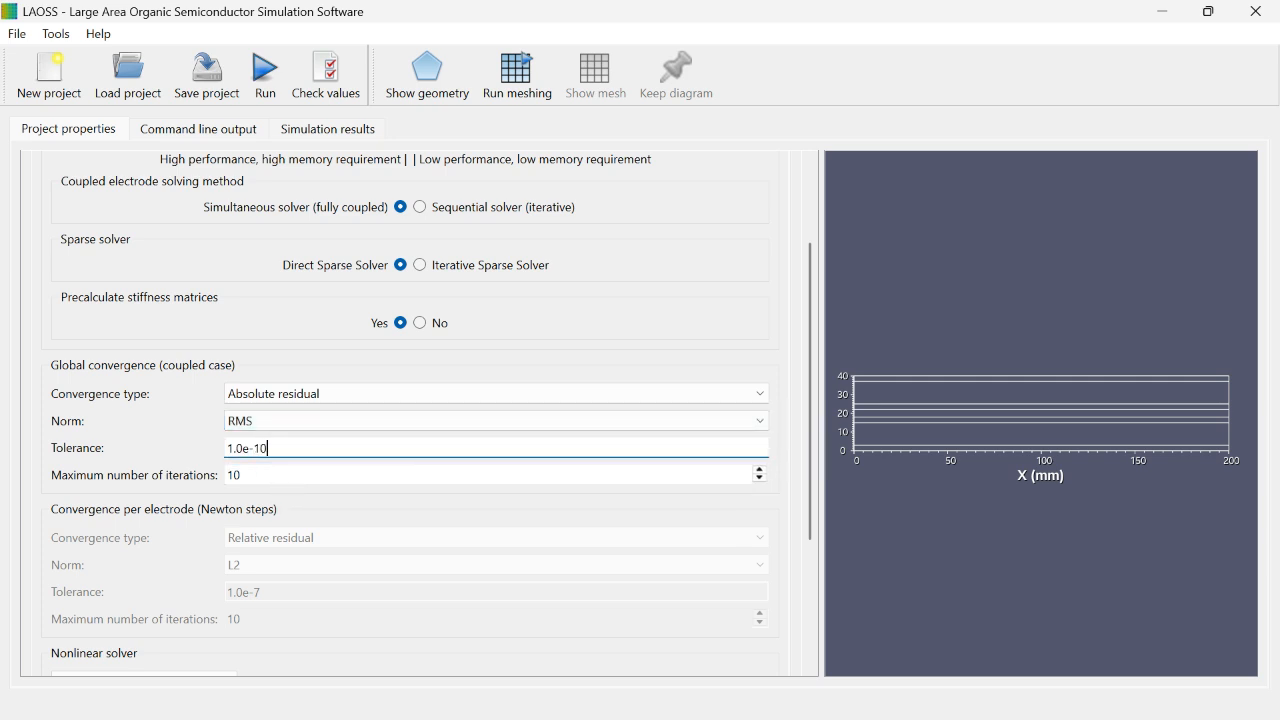
pyautogui.click(271, 479)
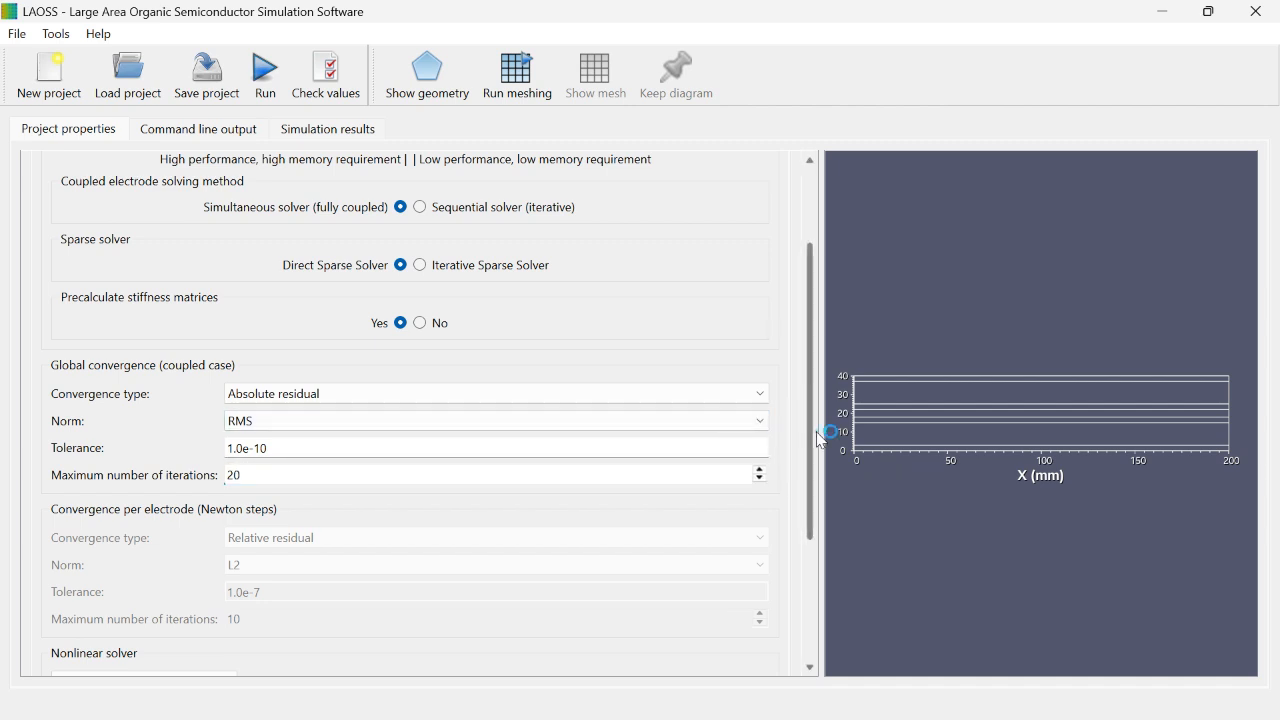
# Step: Review the available nonlinear solver types, keeping the Newton solver
pyautogui.moveTo(814, 432); pyautogui.dragTo(828, 520)
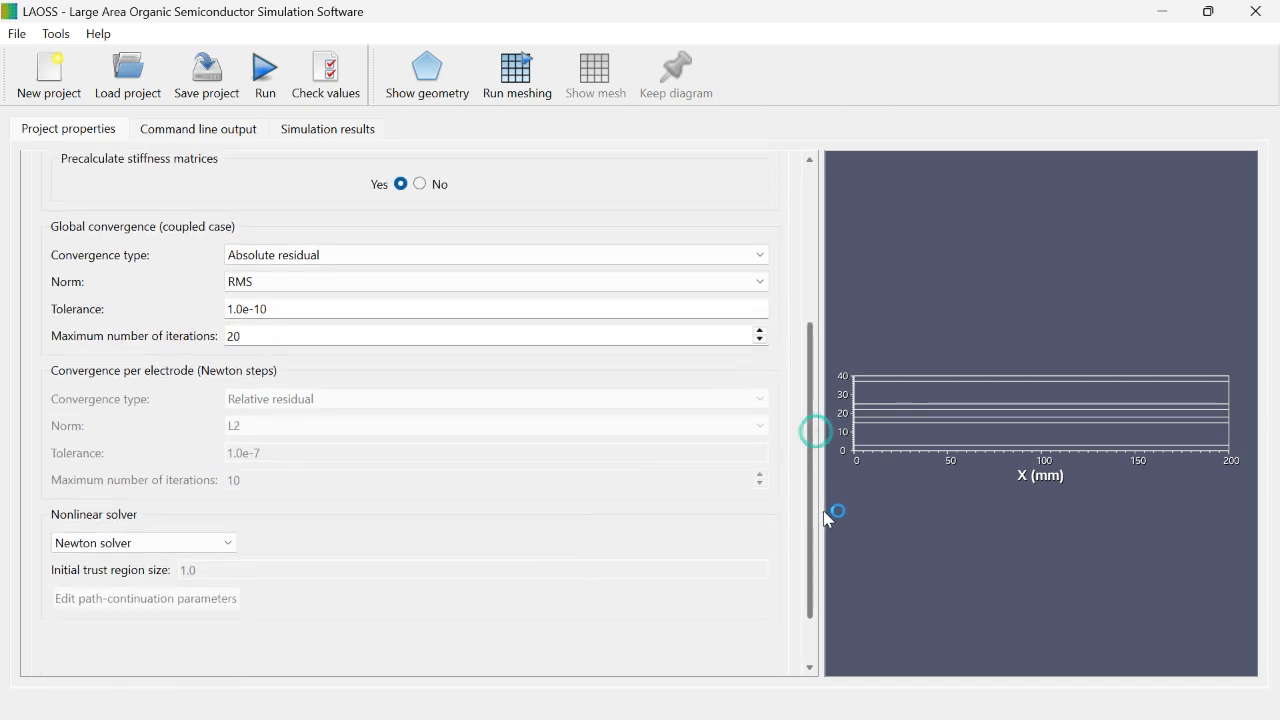
pyautogui.click(171, 543)
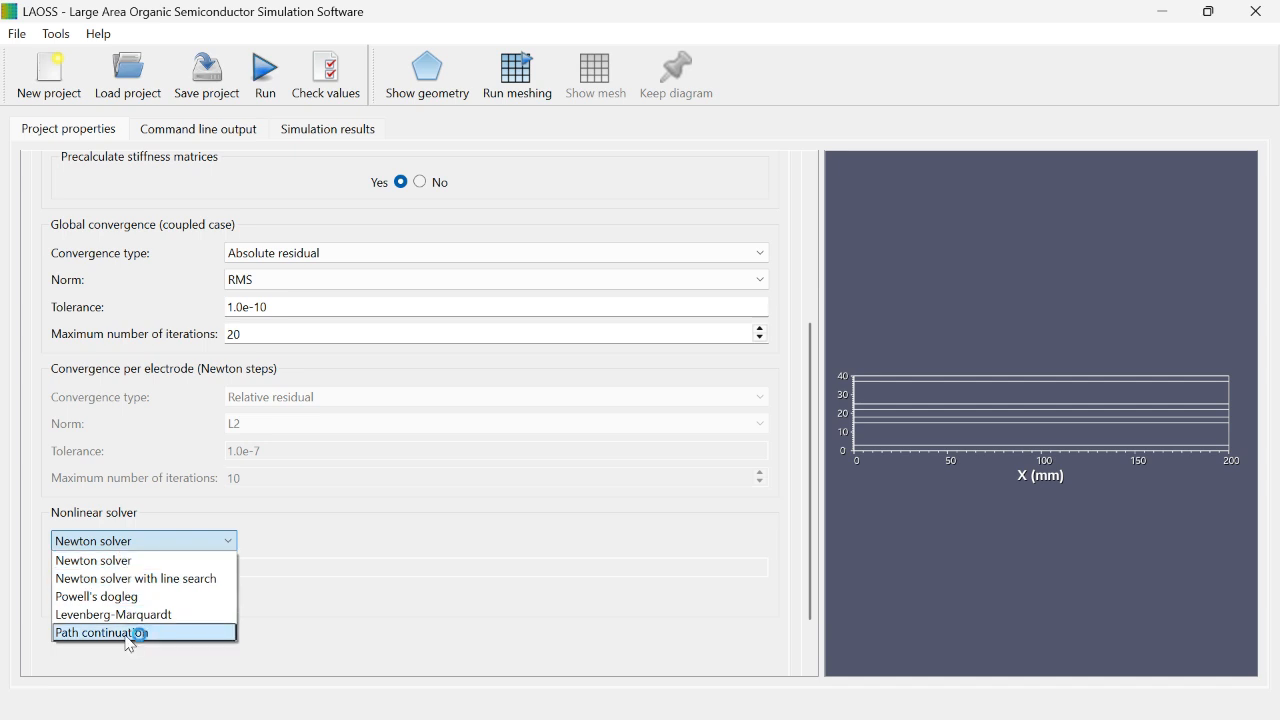
pyautogui.click(140, 549)
pyautogui.click(131, 545)
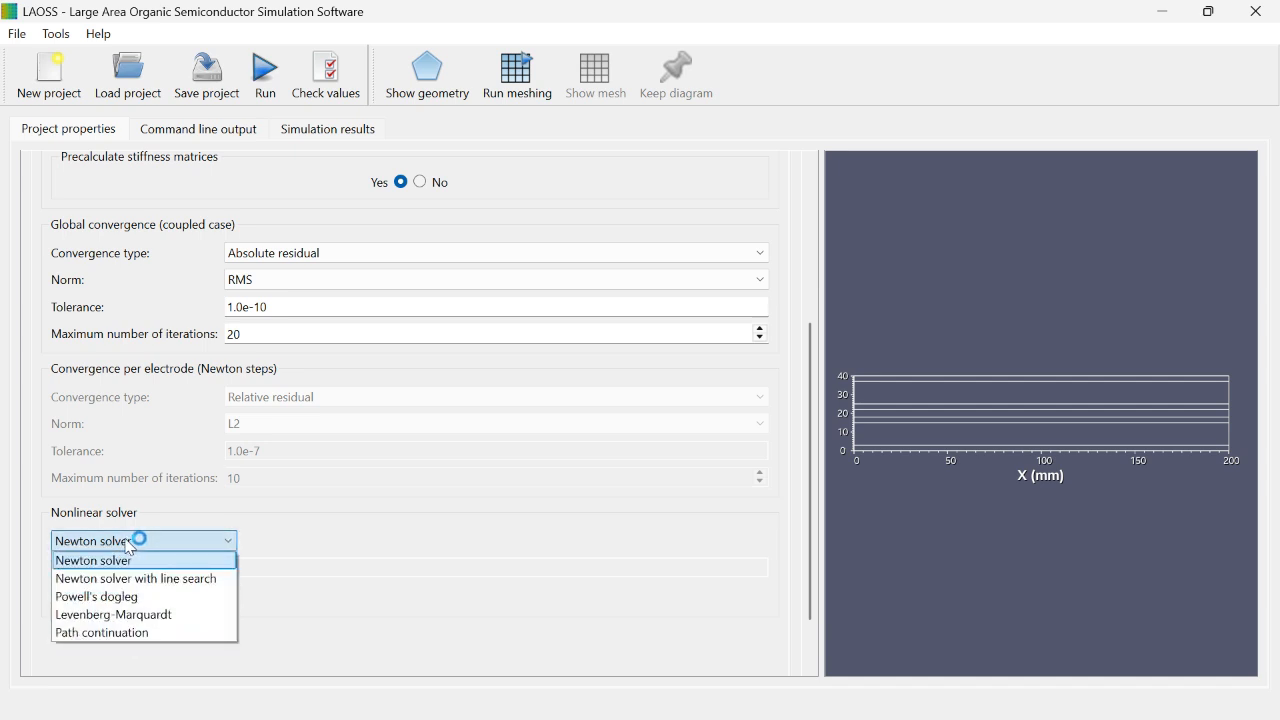
pyautogui.click(131, 548)
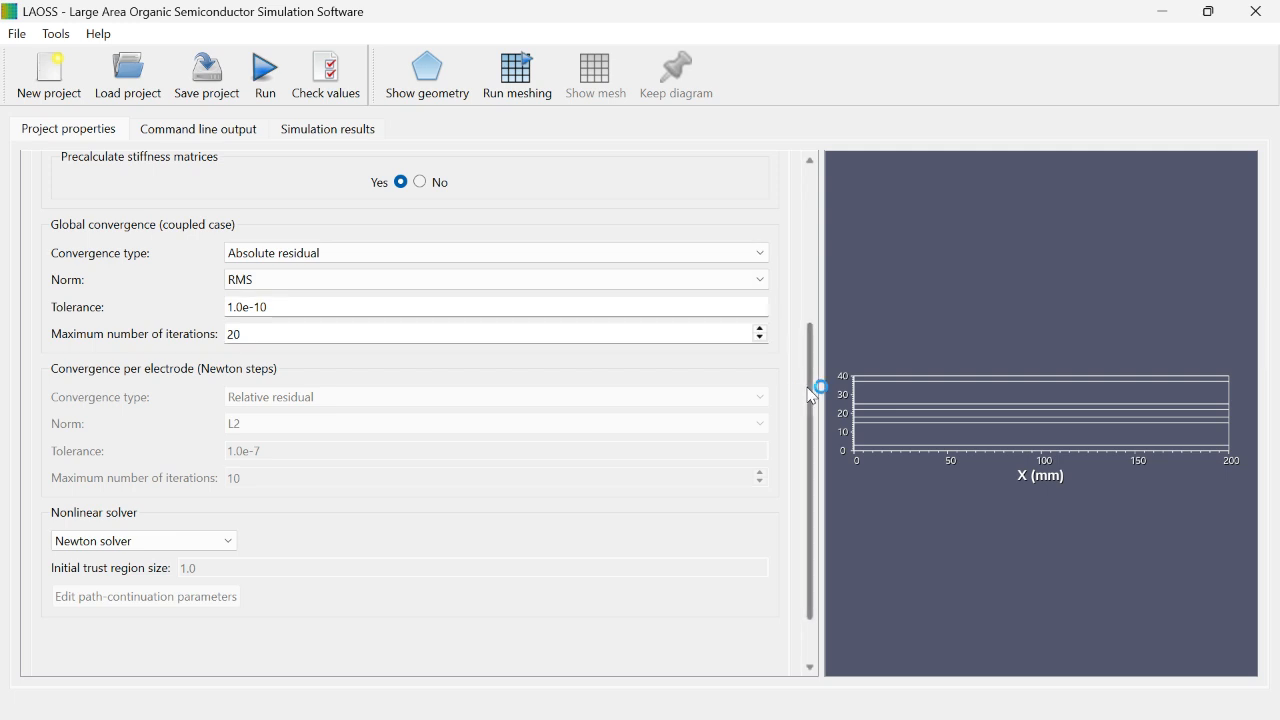
# Step: Try heat-generation-only thermal coupling and the AC simulation type in the device settings, restoring no thermal coupling and steady state
pyautogui.moveTo(812, 397); pyautogui.dragTo(849, 158)
pyautogui.click(120, 236)
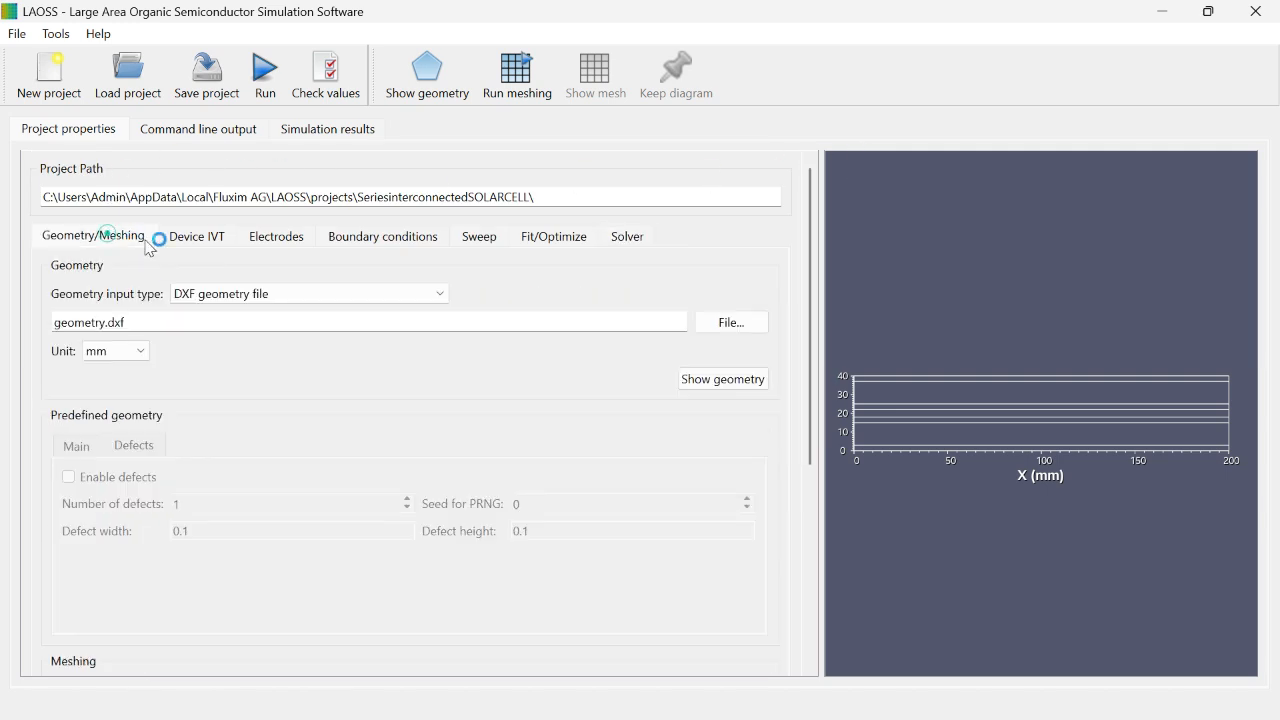
pyautogui.click(185, 247)
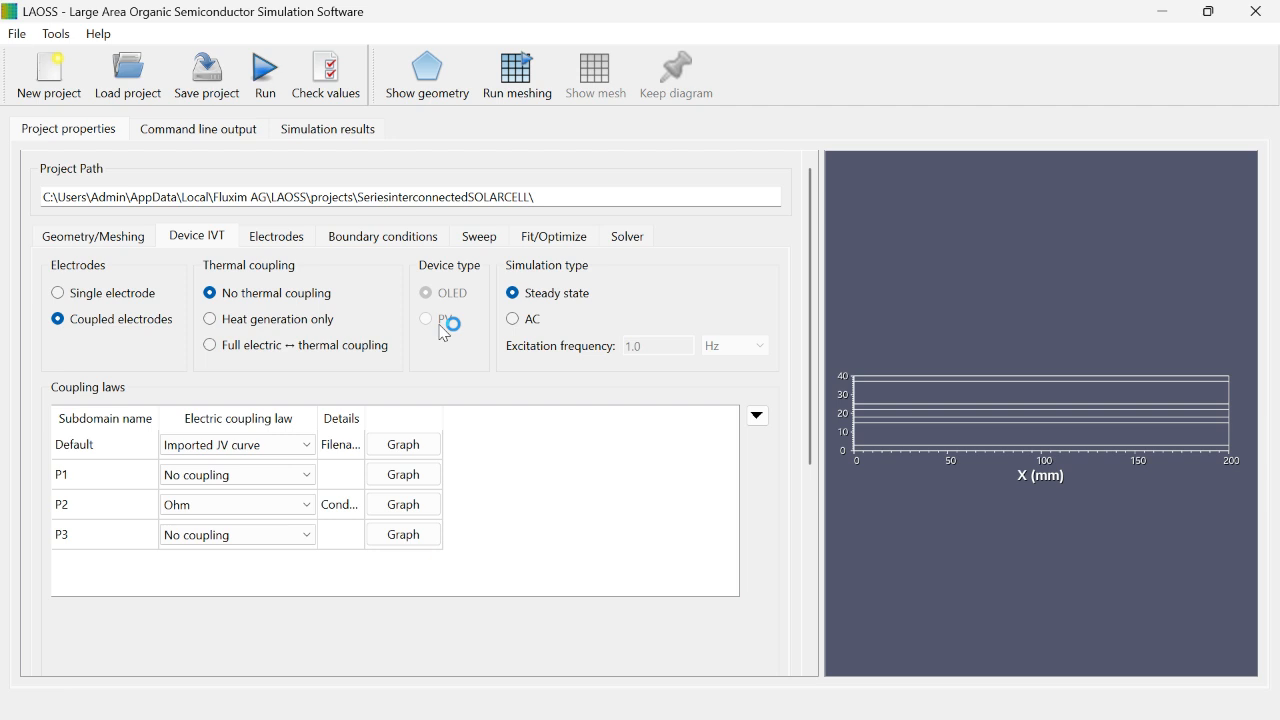
pyautogui.click(210, 318)
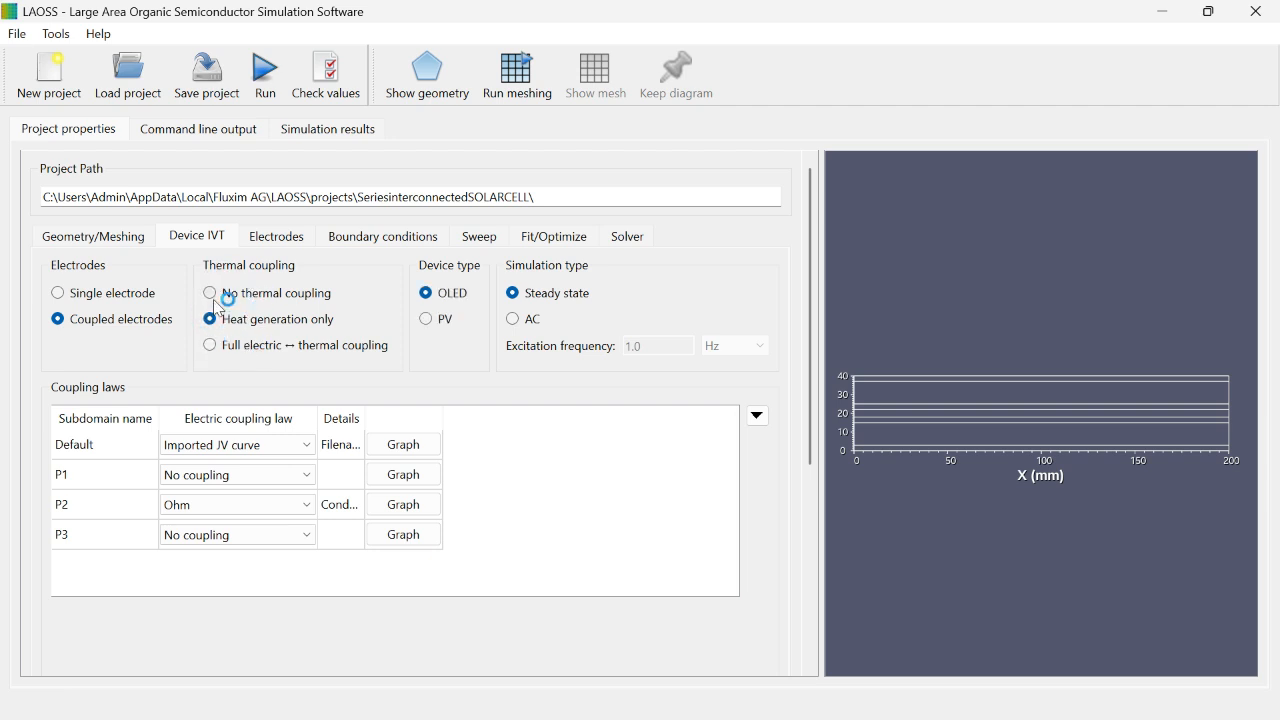
pyautogui.click(210, 293)
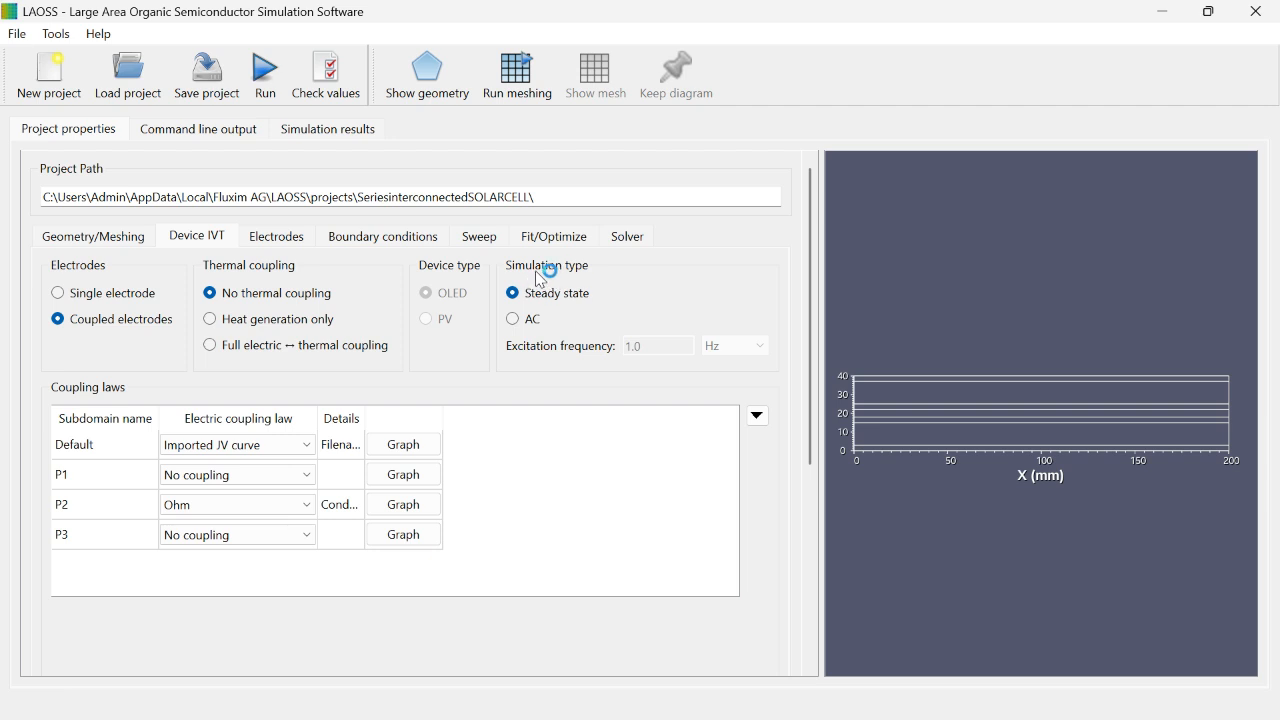
pyautogui.click(512, 320)
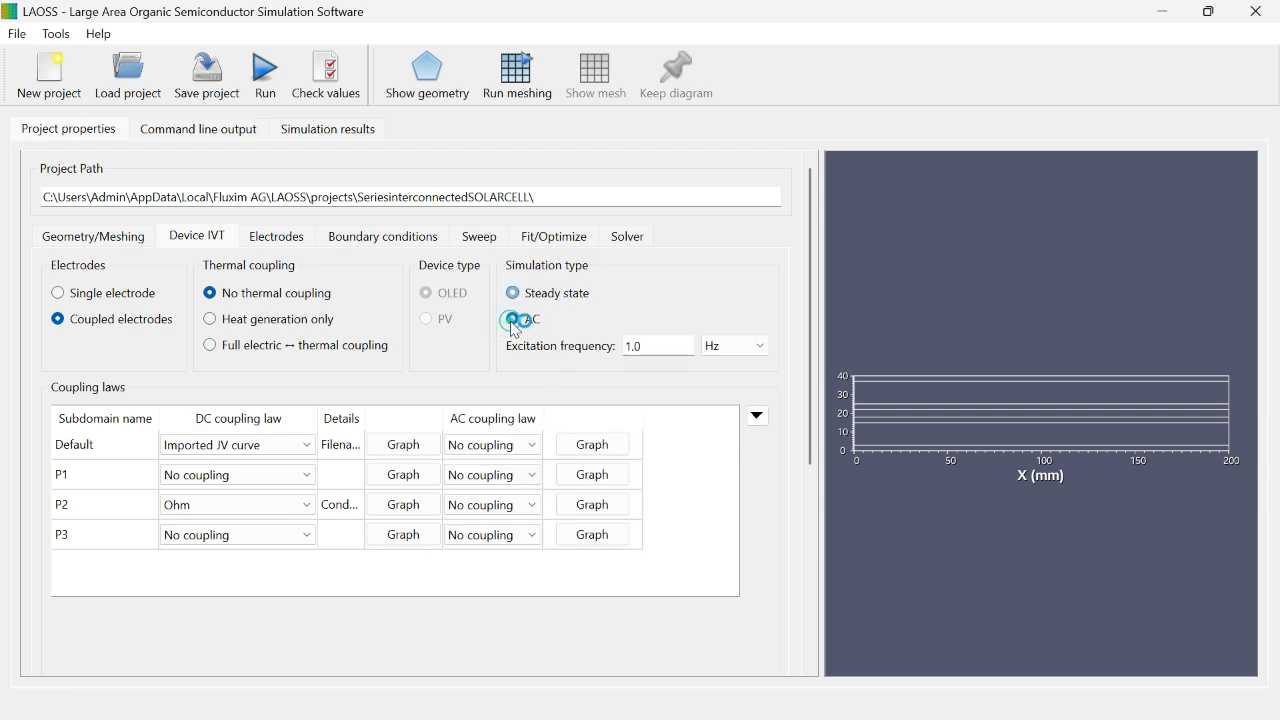
pyautogui.click(514, 293)
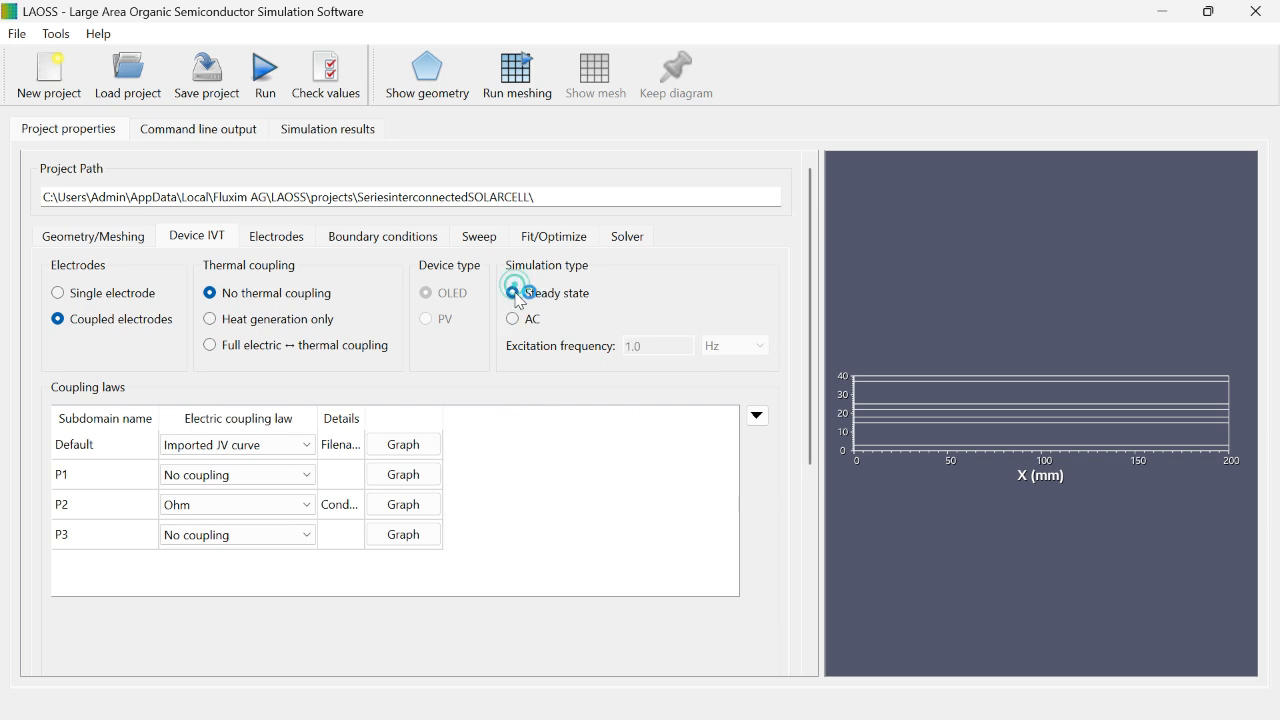
pyautogui.click(199, 131)
pyautogui.click(329, 134)
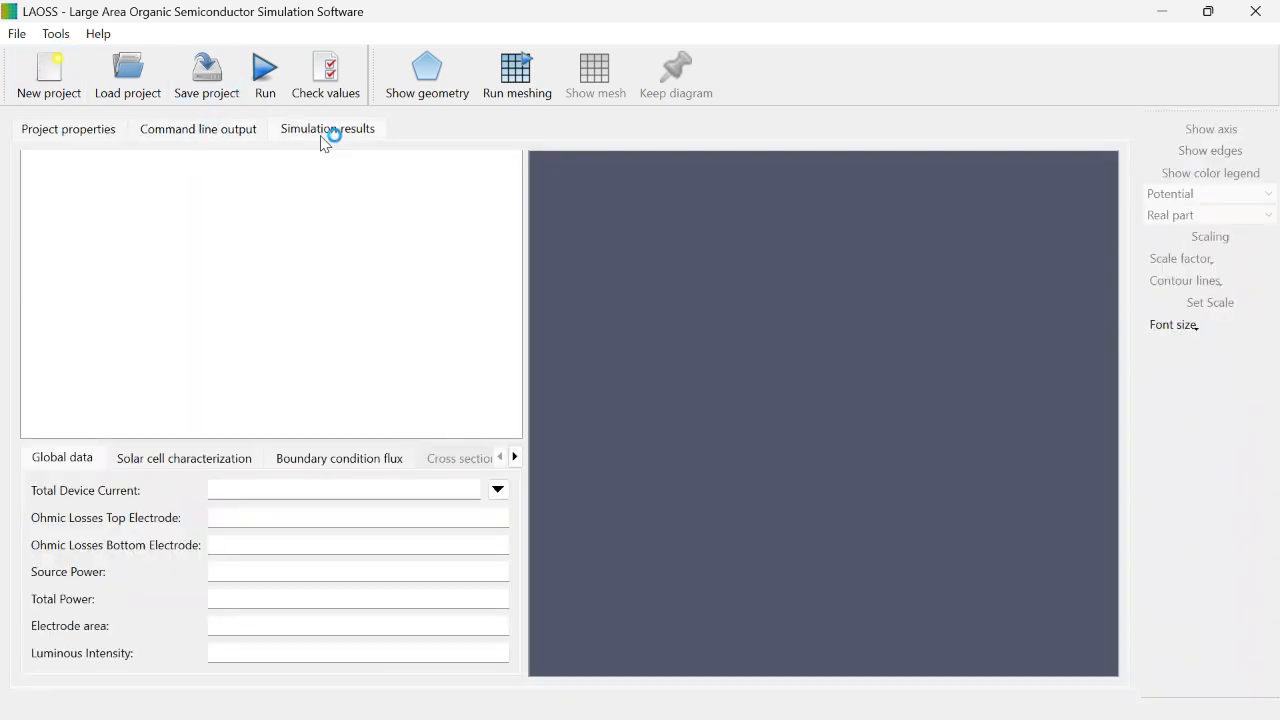
pyautogui.click(220, 134)
pyautogui.click(92, 141)
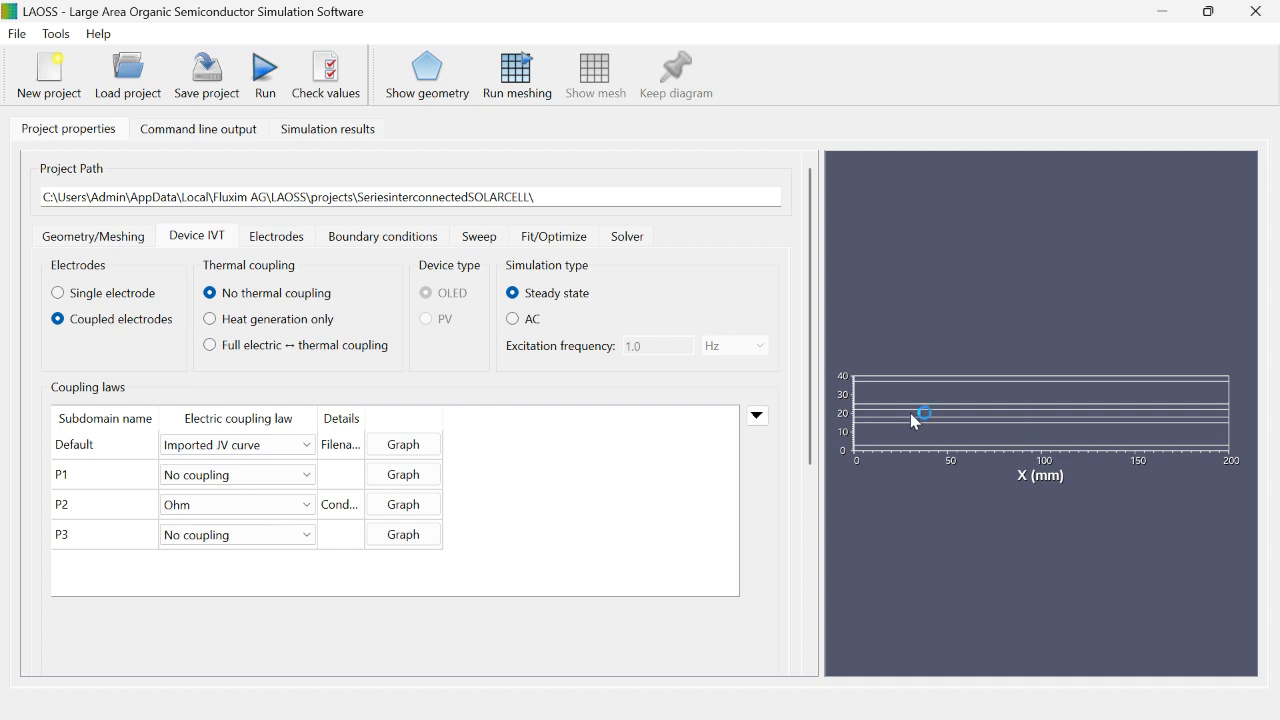
# Step: Run the simulation, saving the changed simulation settings first
pyautogui.click(268, 73)
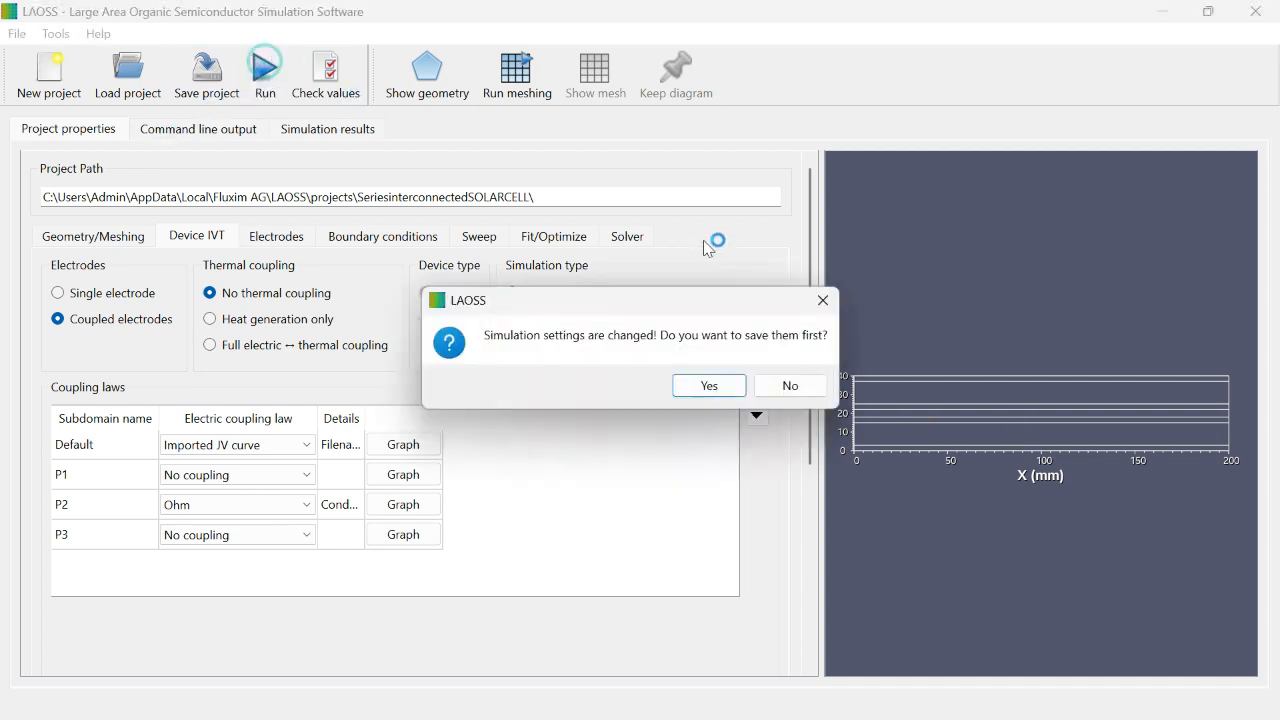
pyautogui.click(706, 388)
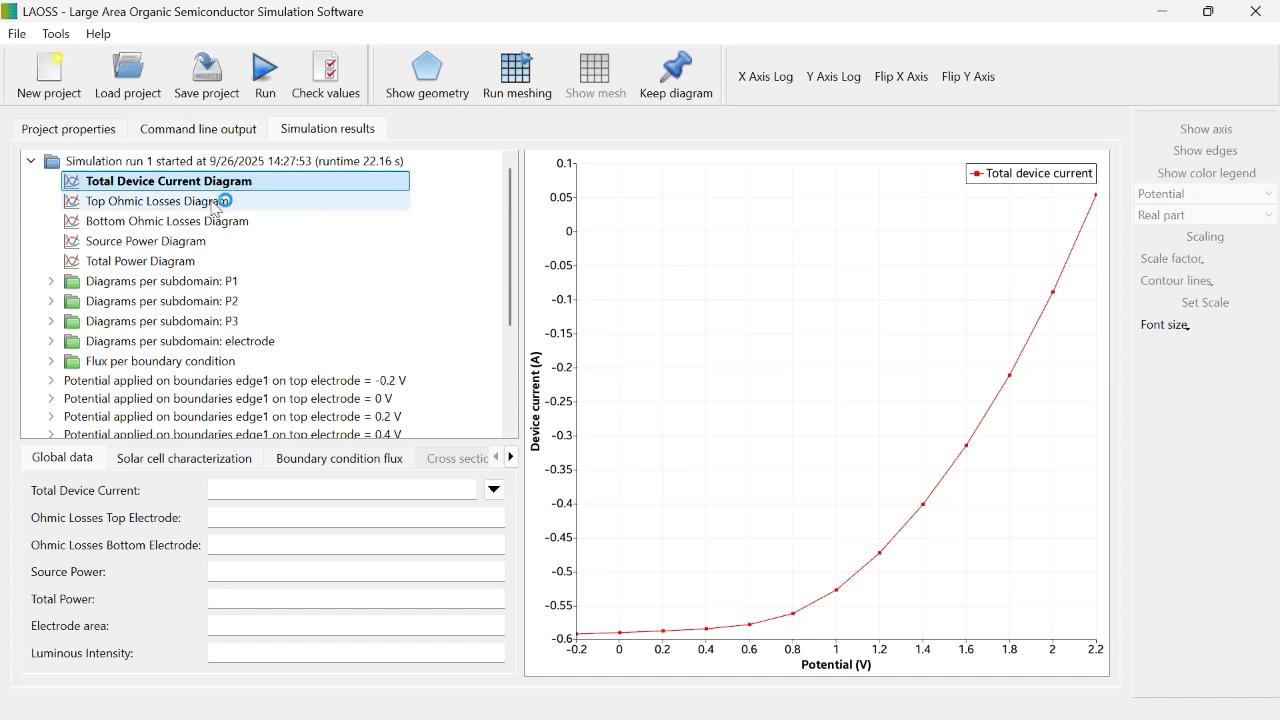
# Step: Examine the ohmic losses, source power and total power diagrams of simulation run 1 together with its solar cell characterization
pyautogui.click(215, 202)
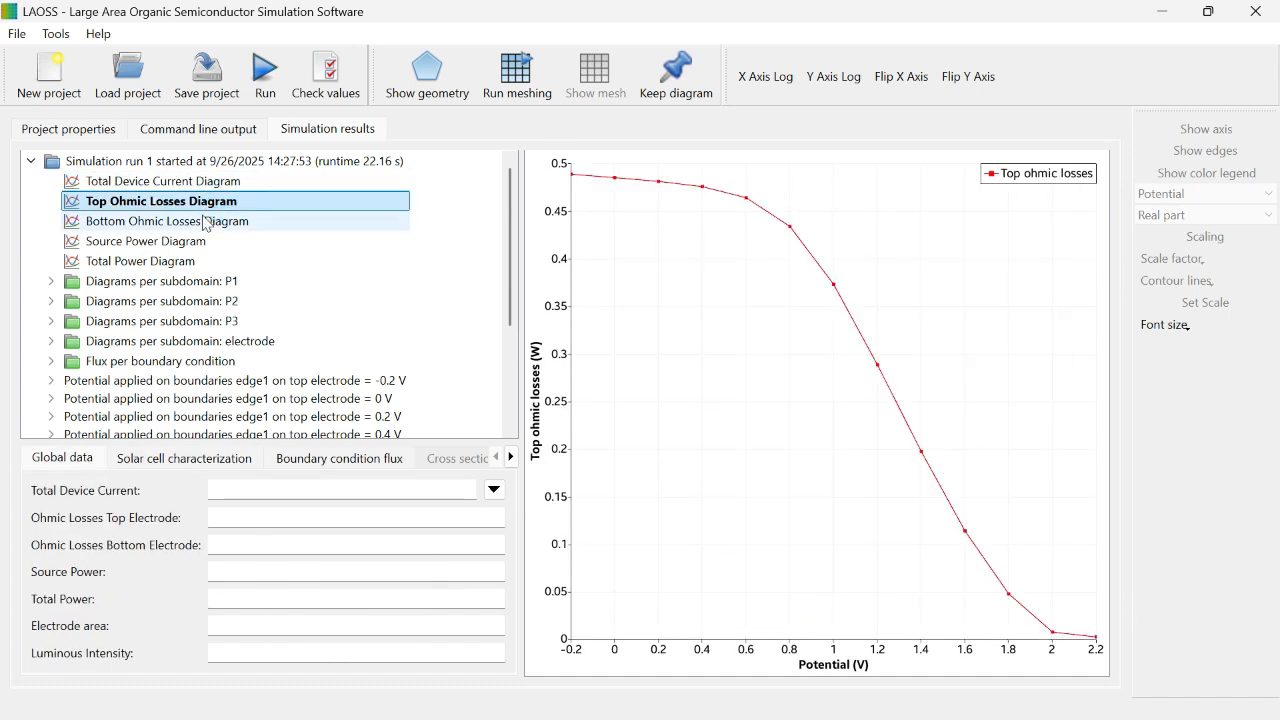
pyautogui.click(205, 221)
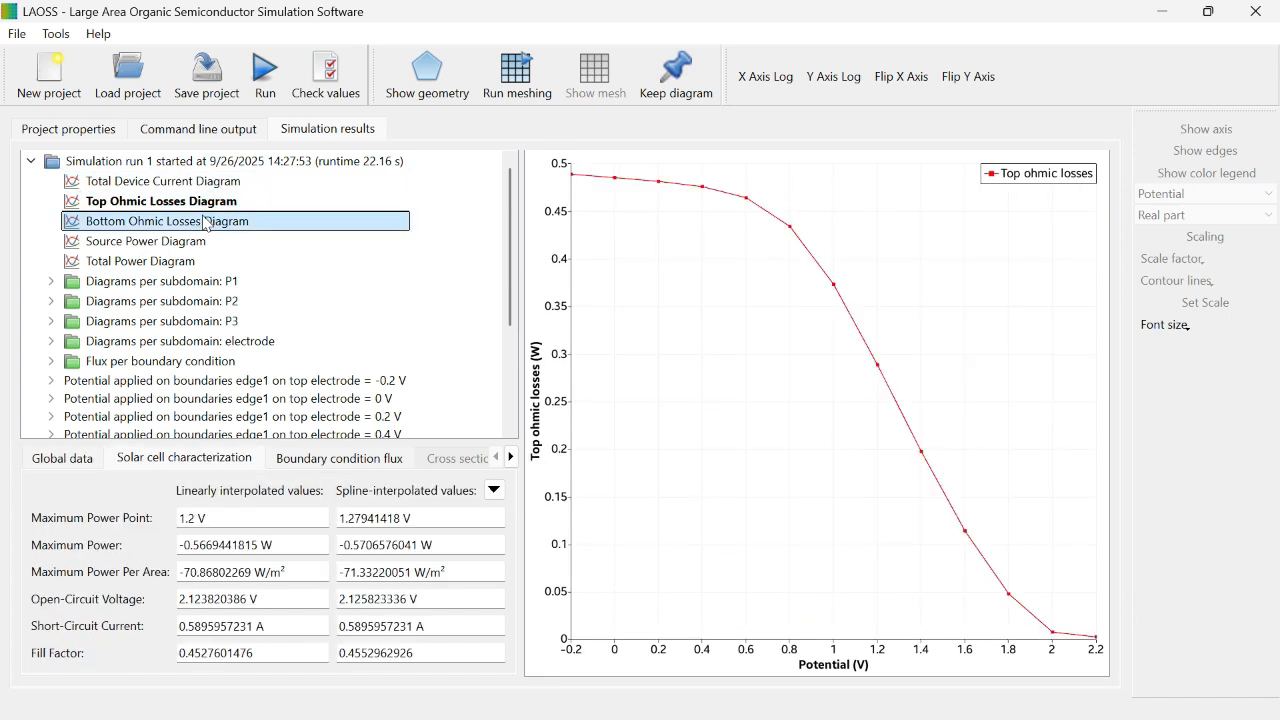
pyautogui.click(163, 242)
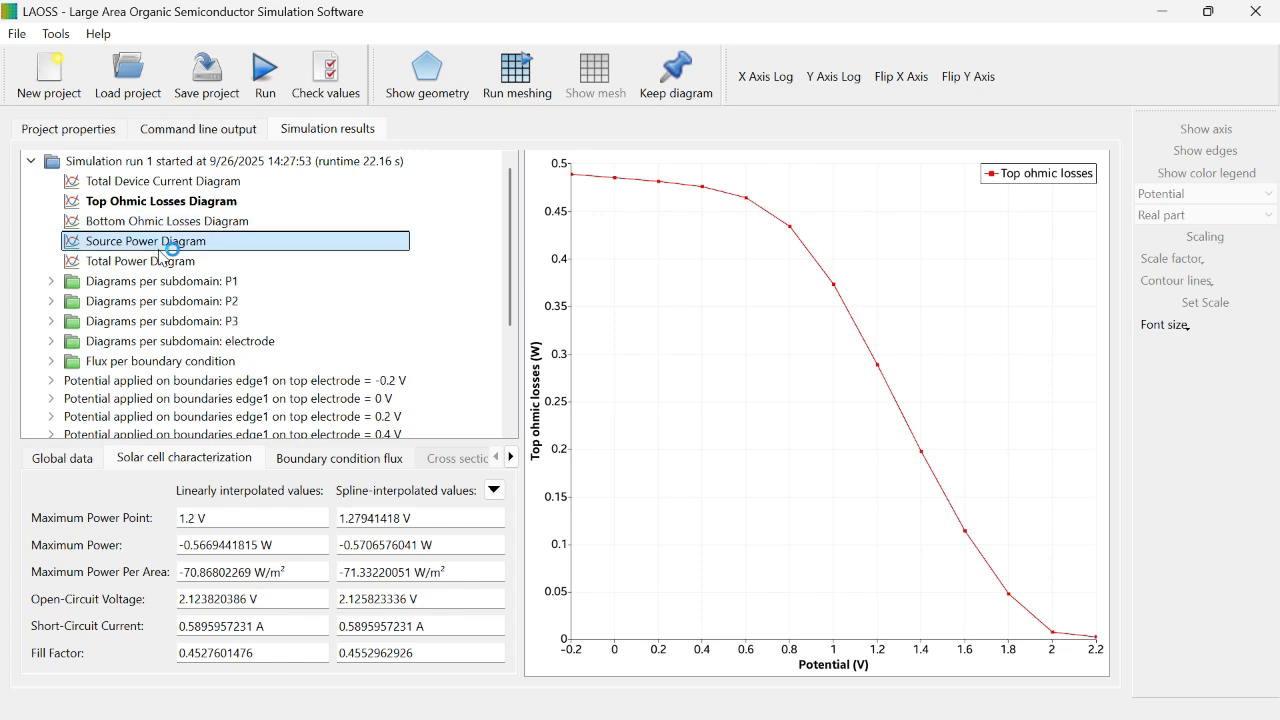
pyautogui.click(176, 262)
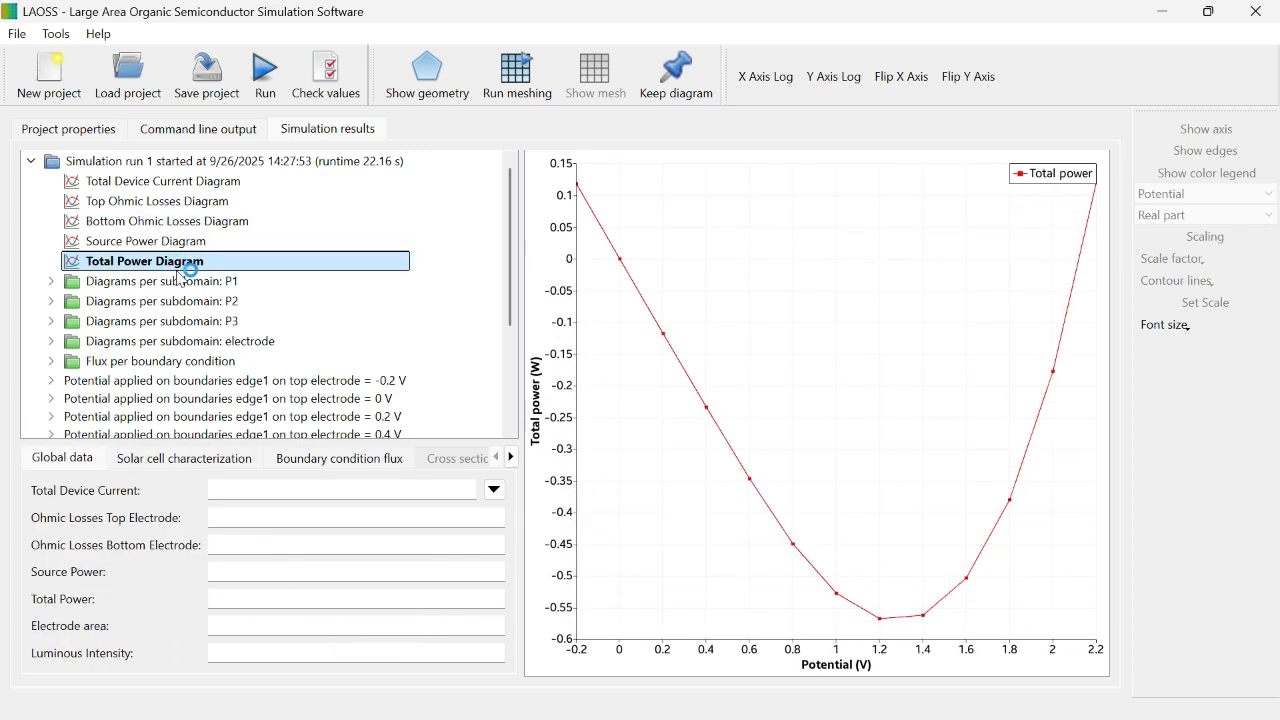
pyautogui.click(165, 242)
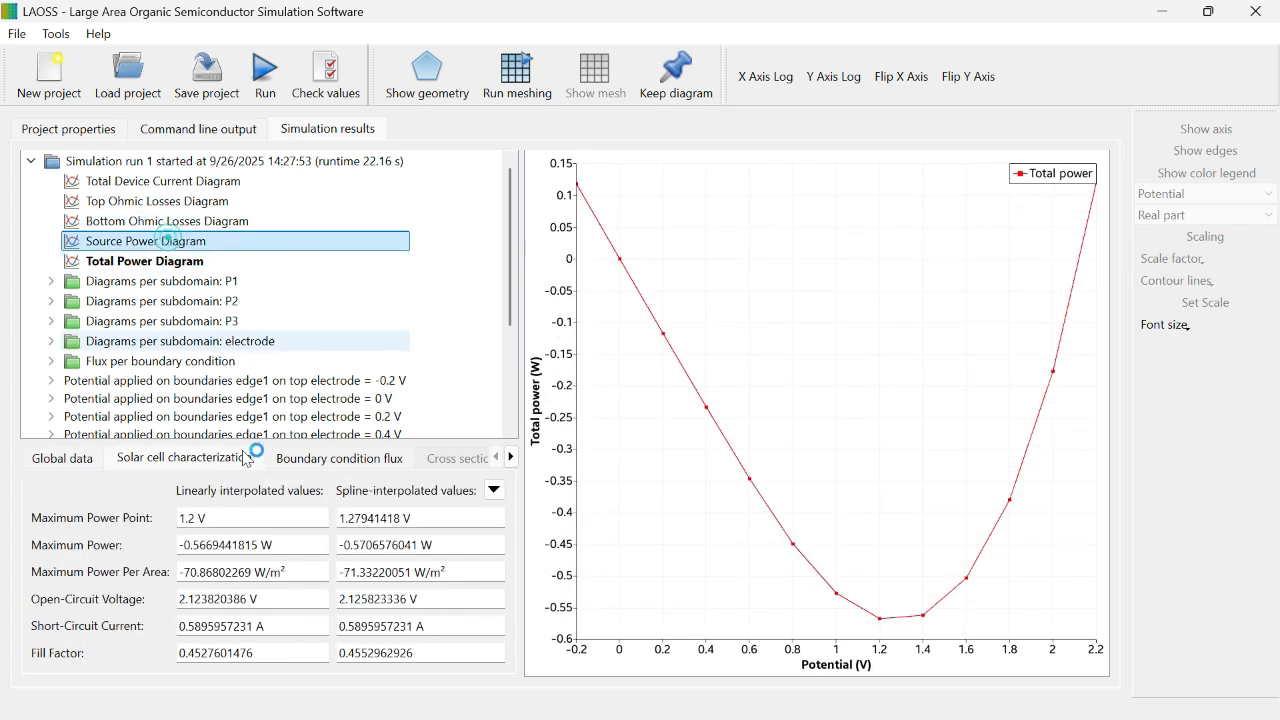
pyautogui.click(84, 459)
pyautogui.click(143, 459)
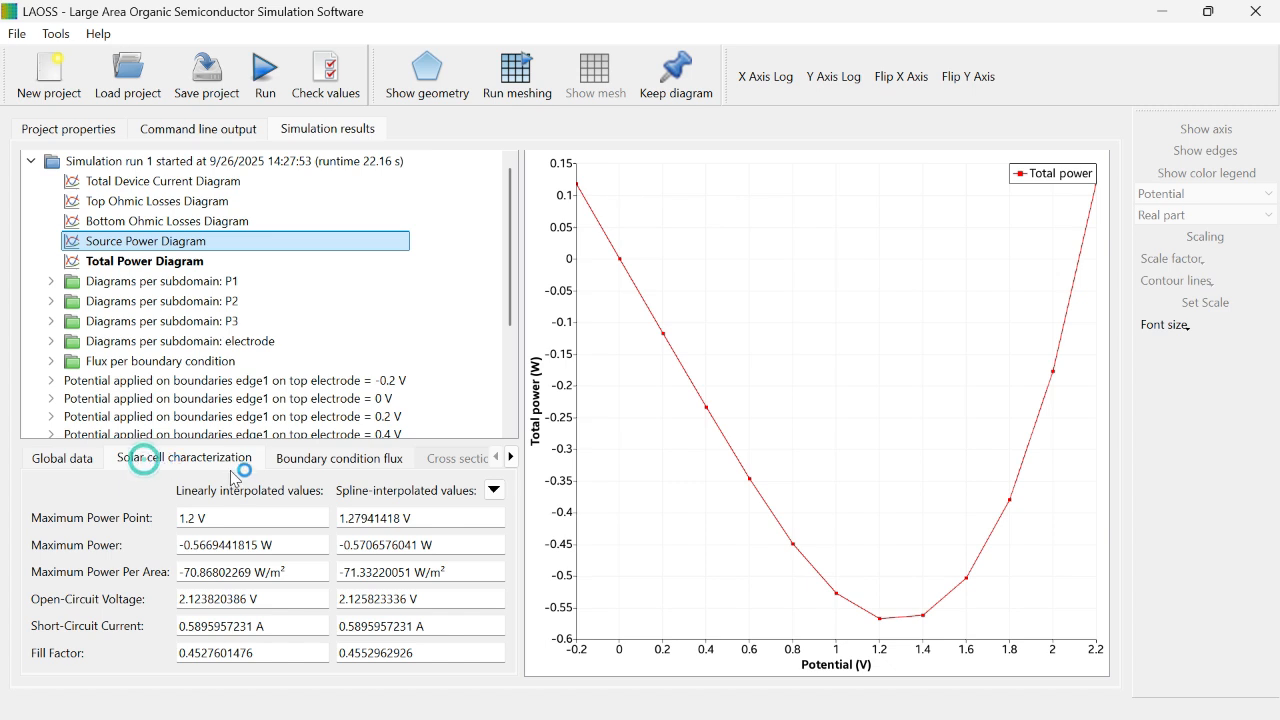
# Step: Check the boundary condition flux data of the run and return to the solar cell characterization
pyautogui.click(513, 459)
pyautogui.click(339, 459)
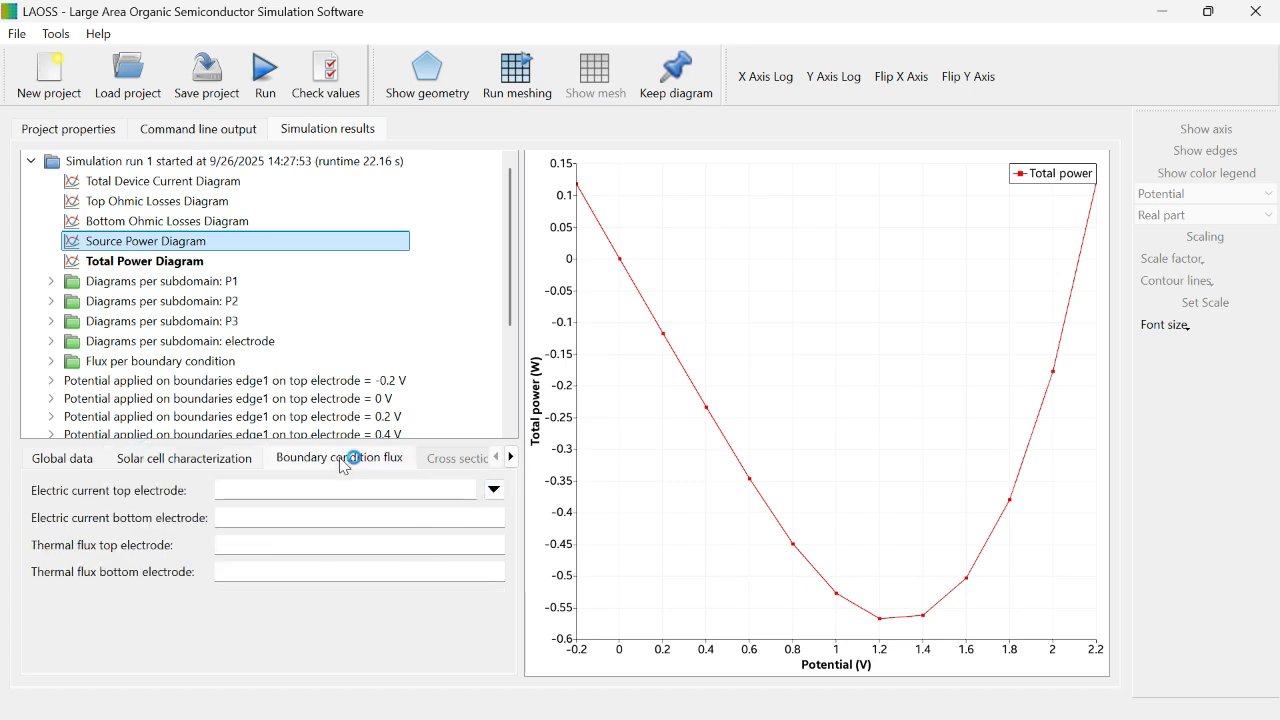
pyautogui.click(184, 459)
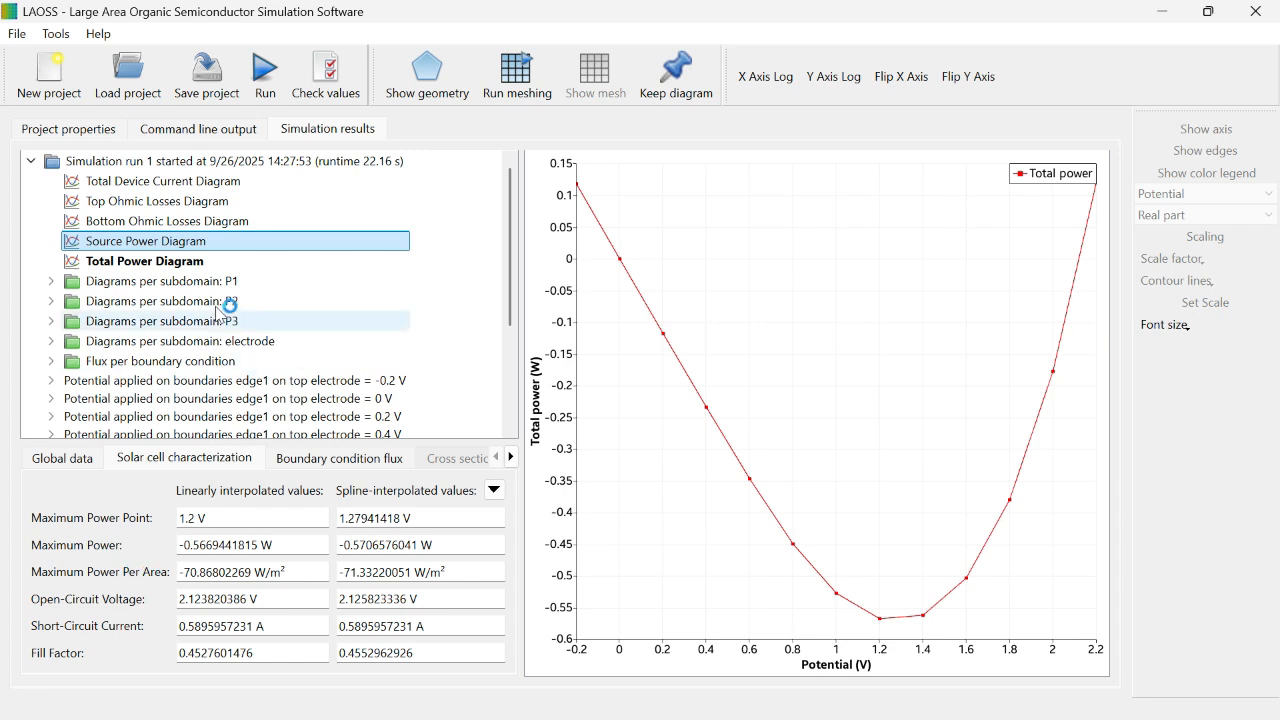
# Step: Examine the device current, top and bottom ohmic losses, source power and total power diagrams of subdomain P1
pyautogui.click(70, 281)
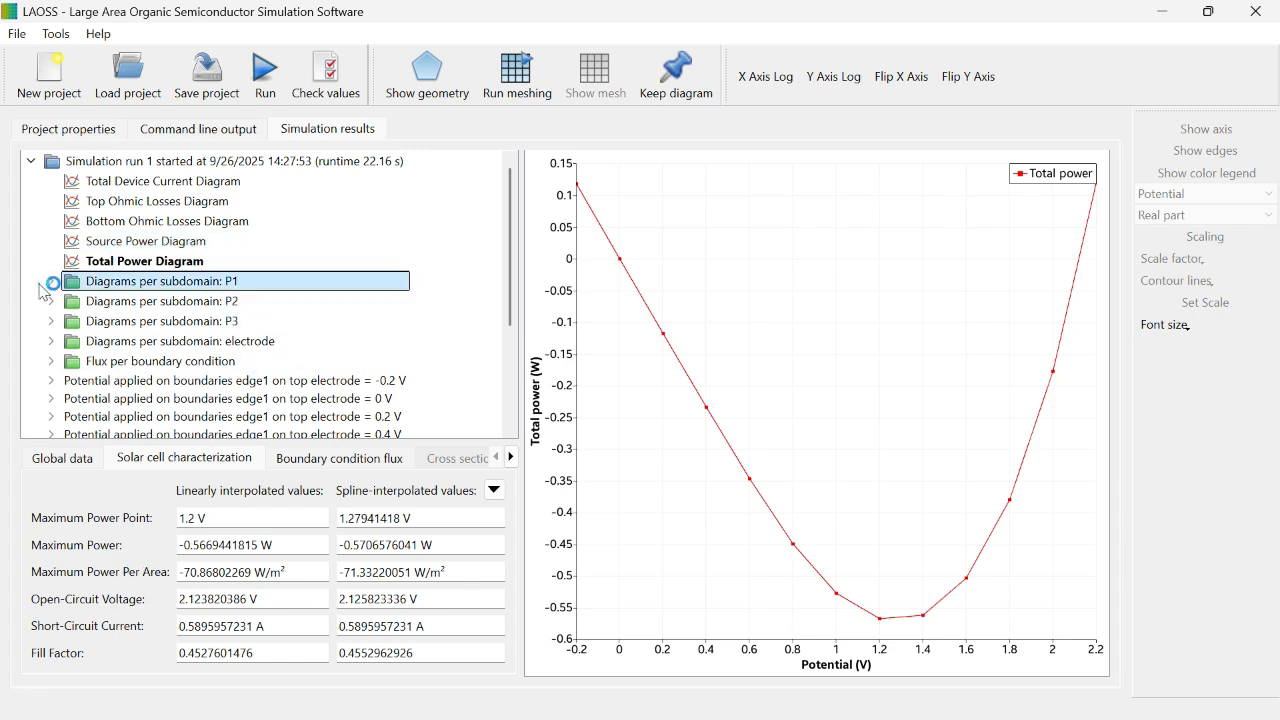
pyautogui.click(48, 281)
pyautogui.click(106, 301)
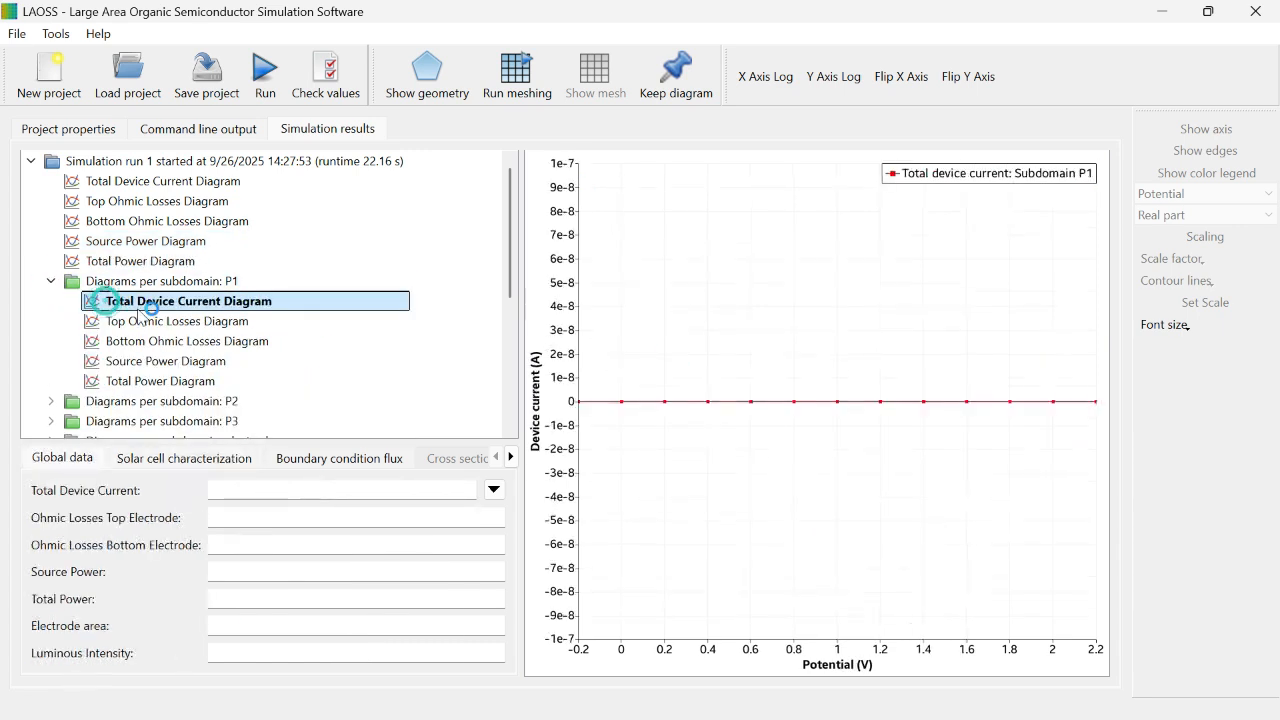
pyautogui.click(152, 321)
pyautogui.click(160, 341)
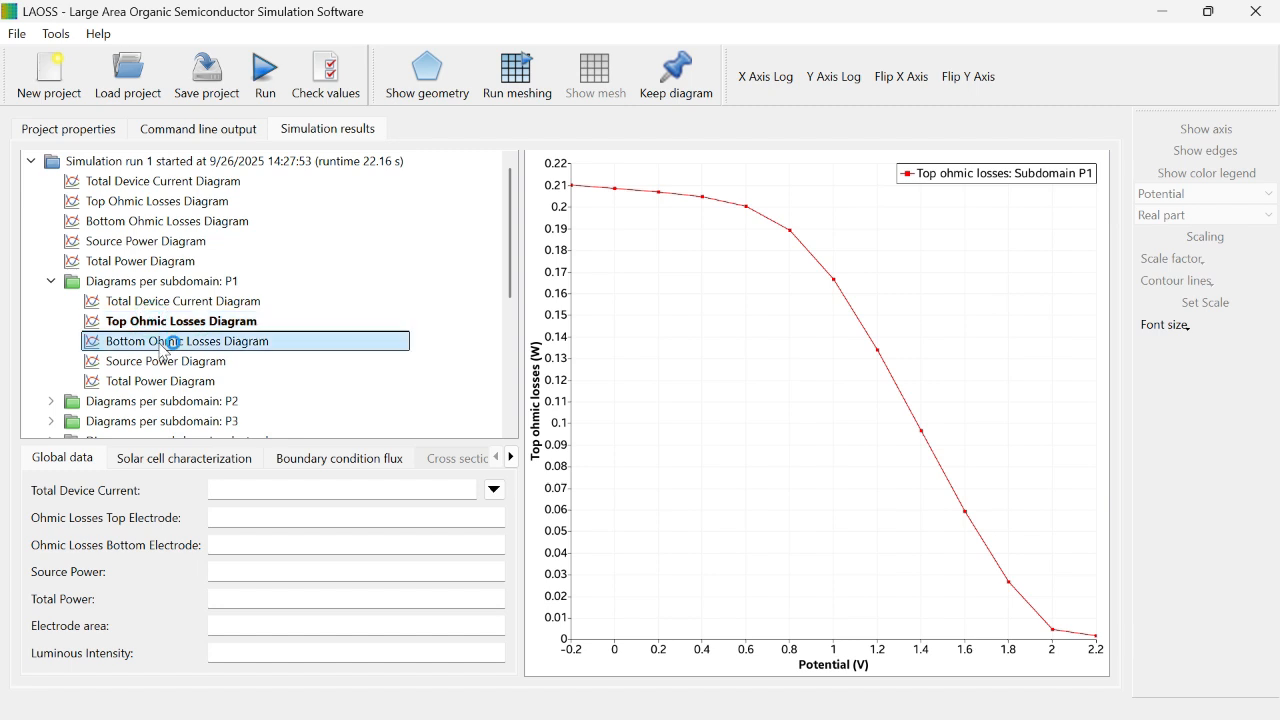
pyautogui.moveTo(510, 275); pyautogui.dragTo(510, 346)
pyautogui.click(200, 281)
pyautogui.click(190, 301)
# Step: Examine the device current, top and bottom ohmic losses, source power and total power diagrams of subdomain P2
pyautogui.click(51, 201)
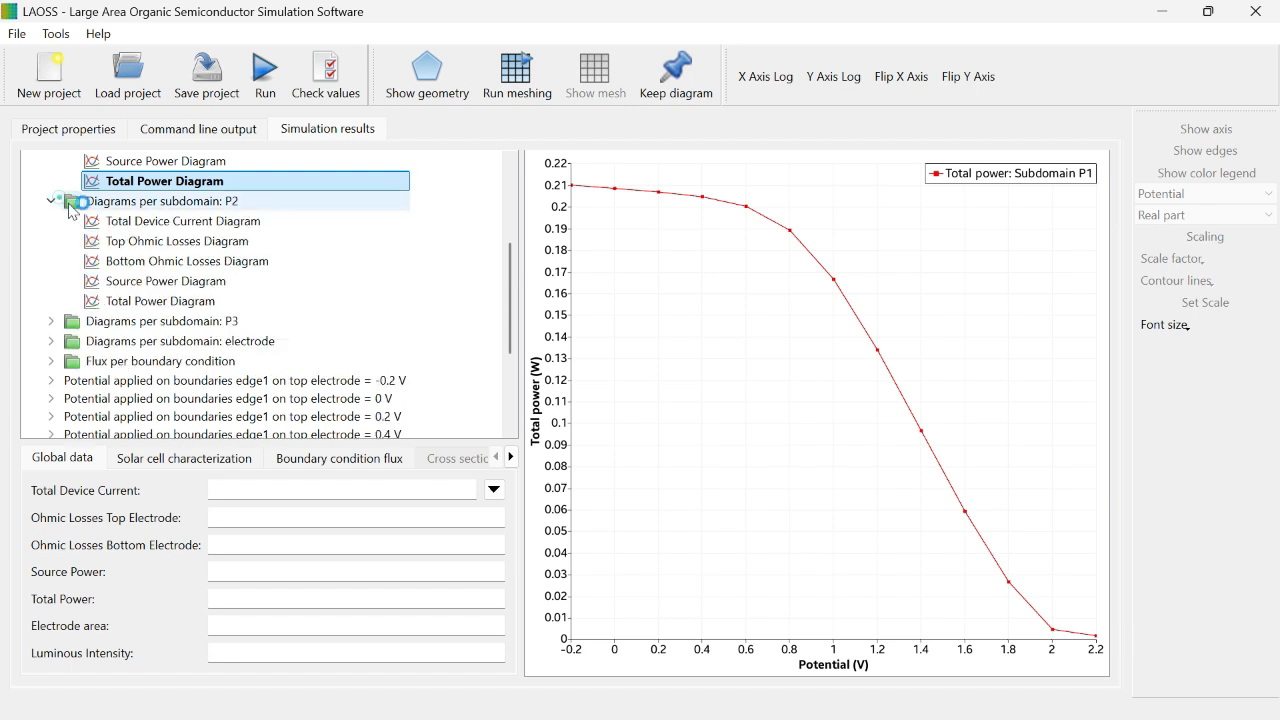
pyautogui.click(129, 221)
pyautogui.click(148, 245)
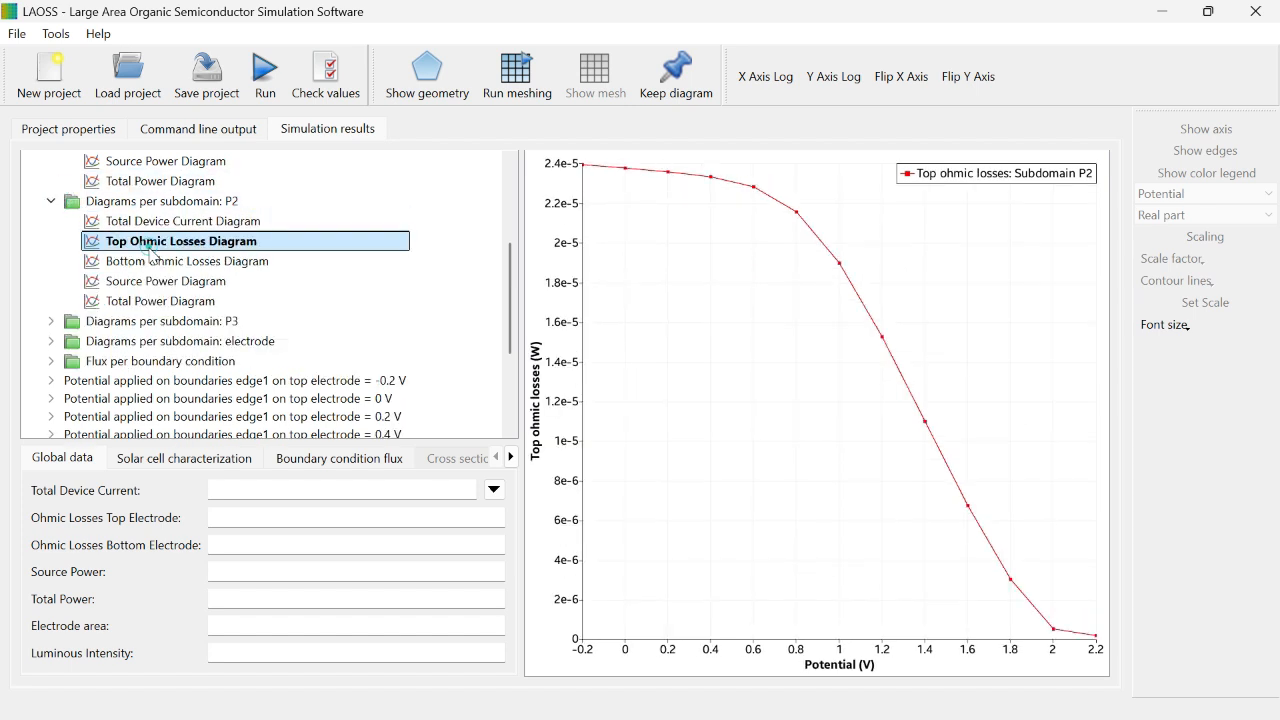
pyautogui.click(150, 261)
pyautogui.click(155, 281)
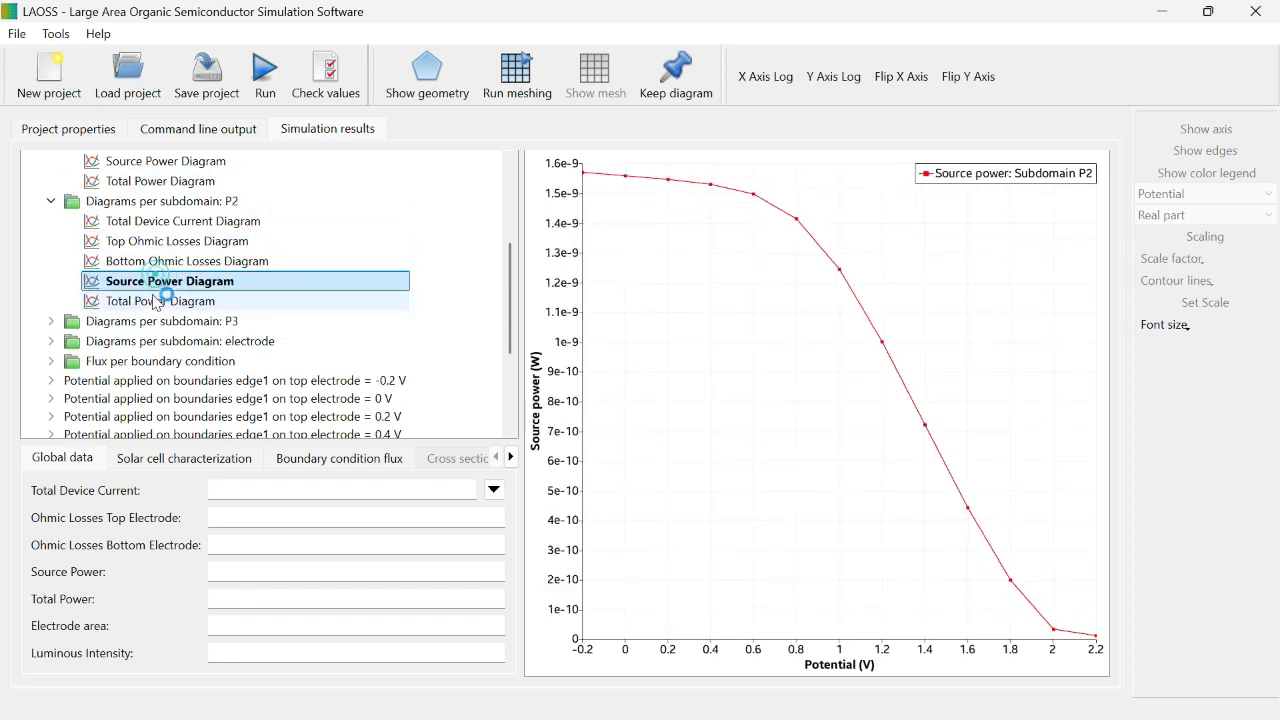
pyautogui.click(157, 301)
# Step: Examine the device current, top and bottom ohmic losses, source power and total power diagrams of subdomain P3
pyautogui.moveTo(513, 272); pyautogui.dragTo(478, 314)
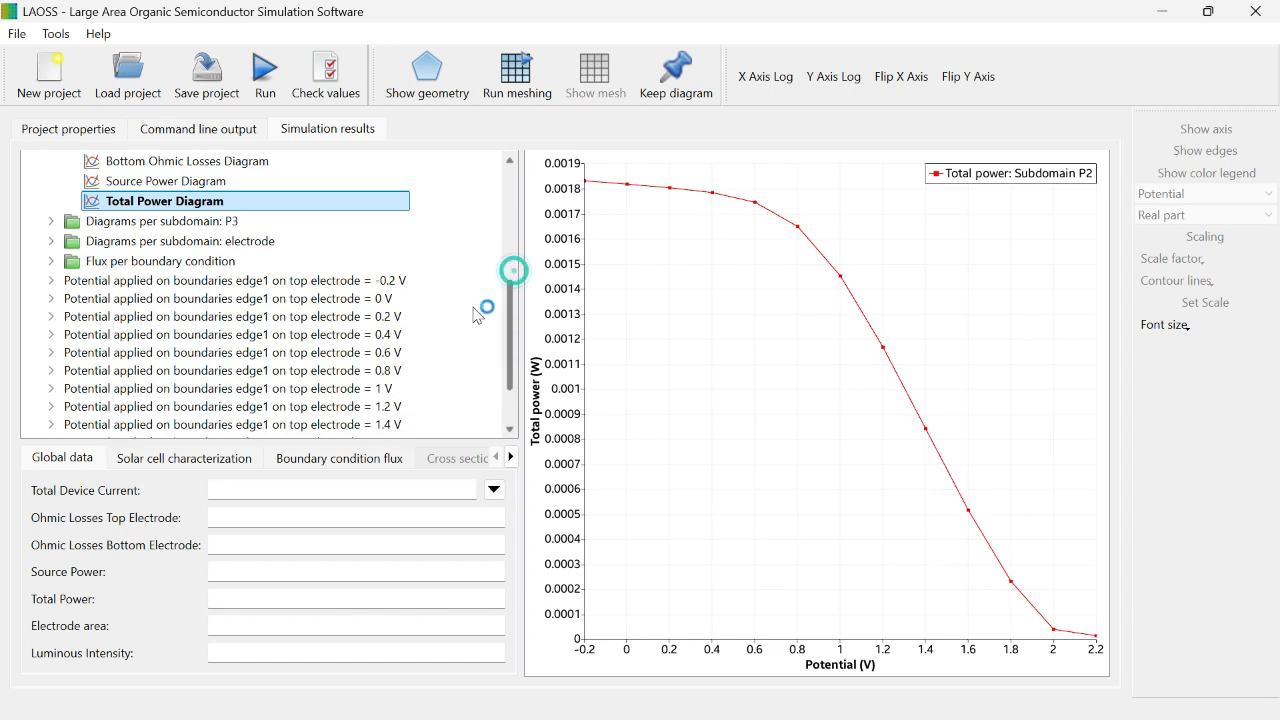
pyautogui.click(51, 221)
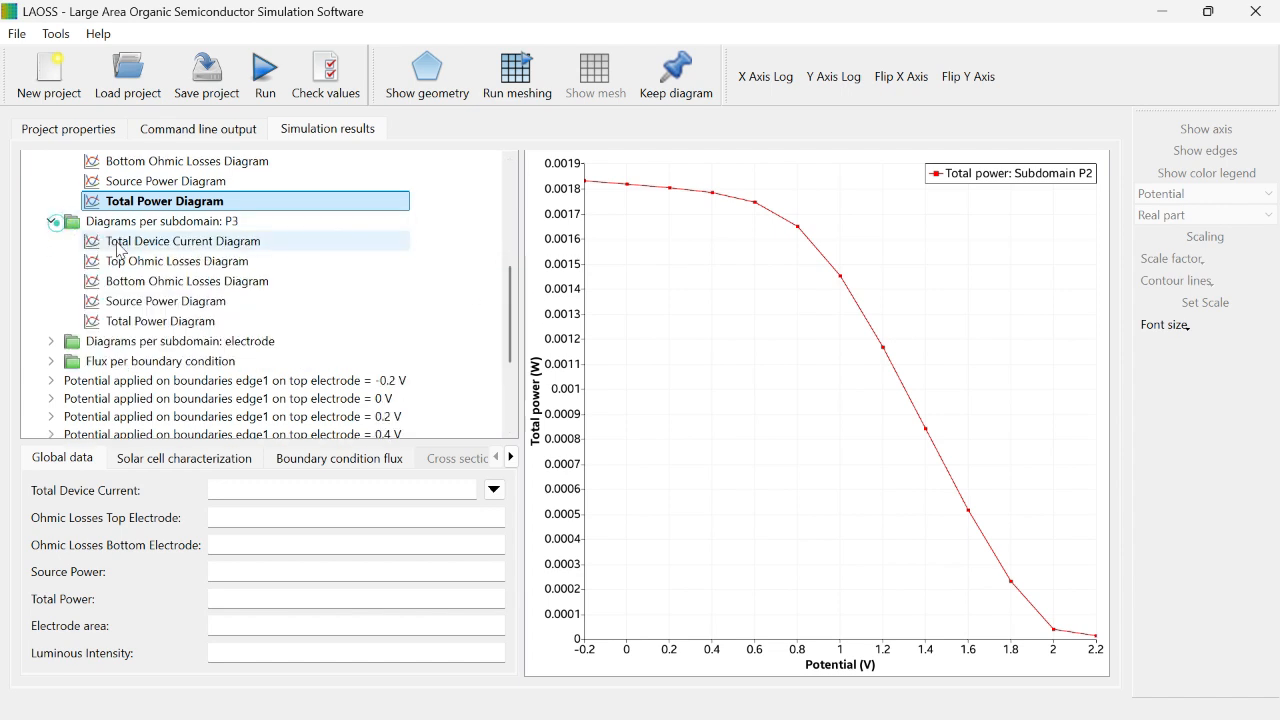
pyautogui.click(145, 241)
pyautogui.click(150, 262)
pyautogui.click(147, 281)
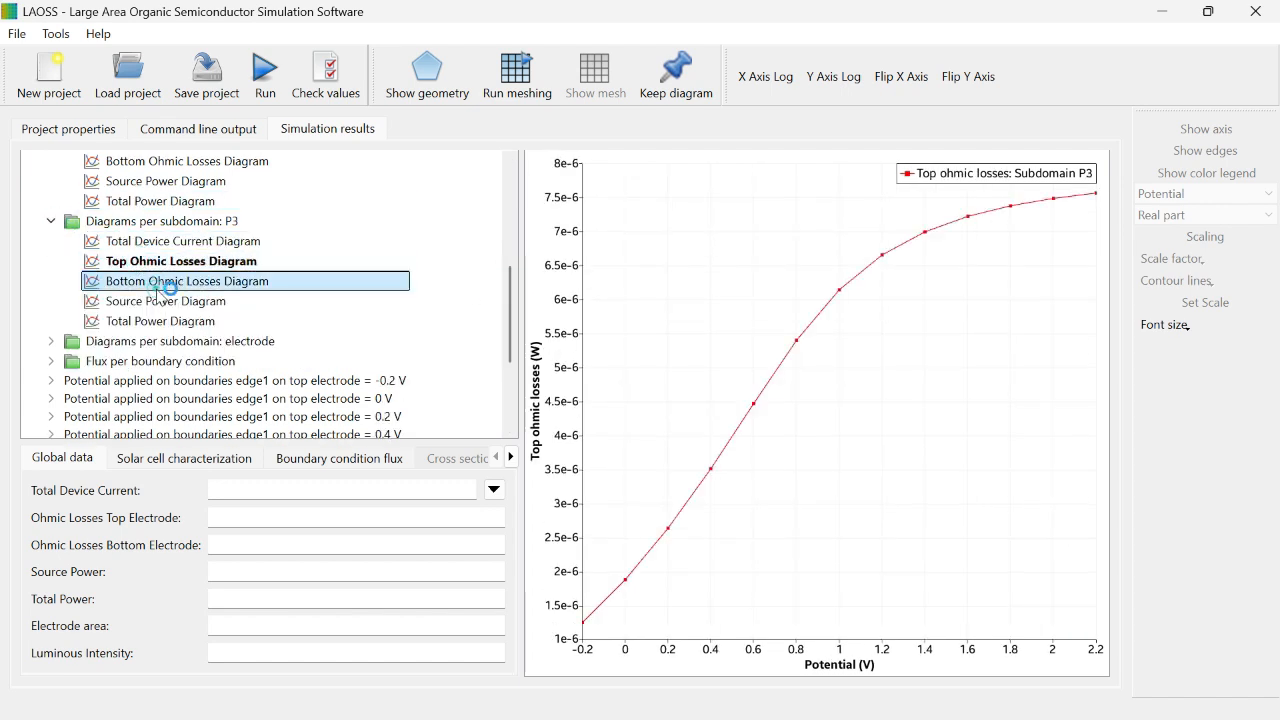
pyautogui.click(160, 302)
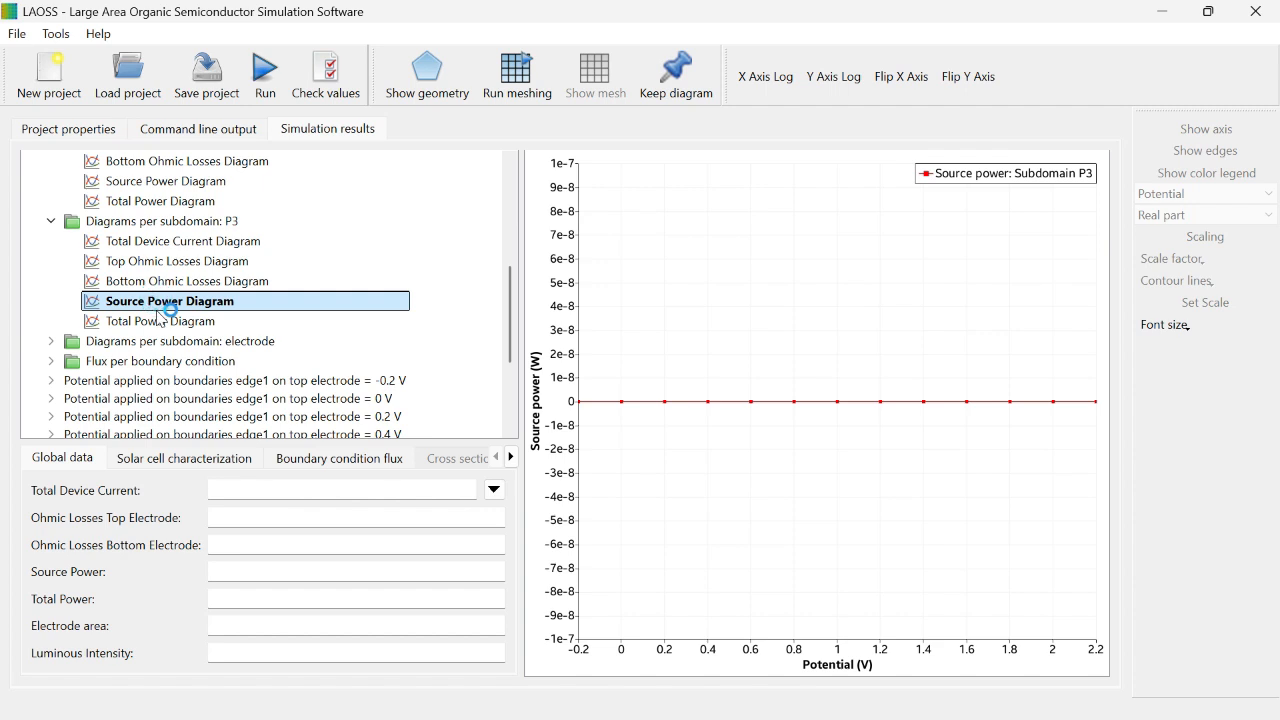
pyautogui.click(160, 319)
# Step: Examine the device current, top and bottom ohmic losses, source power and total power diagrams of the electrode subdomain
pyautogui.click(53, 340)
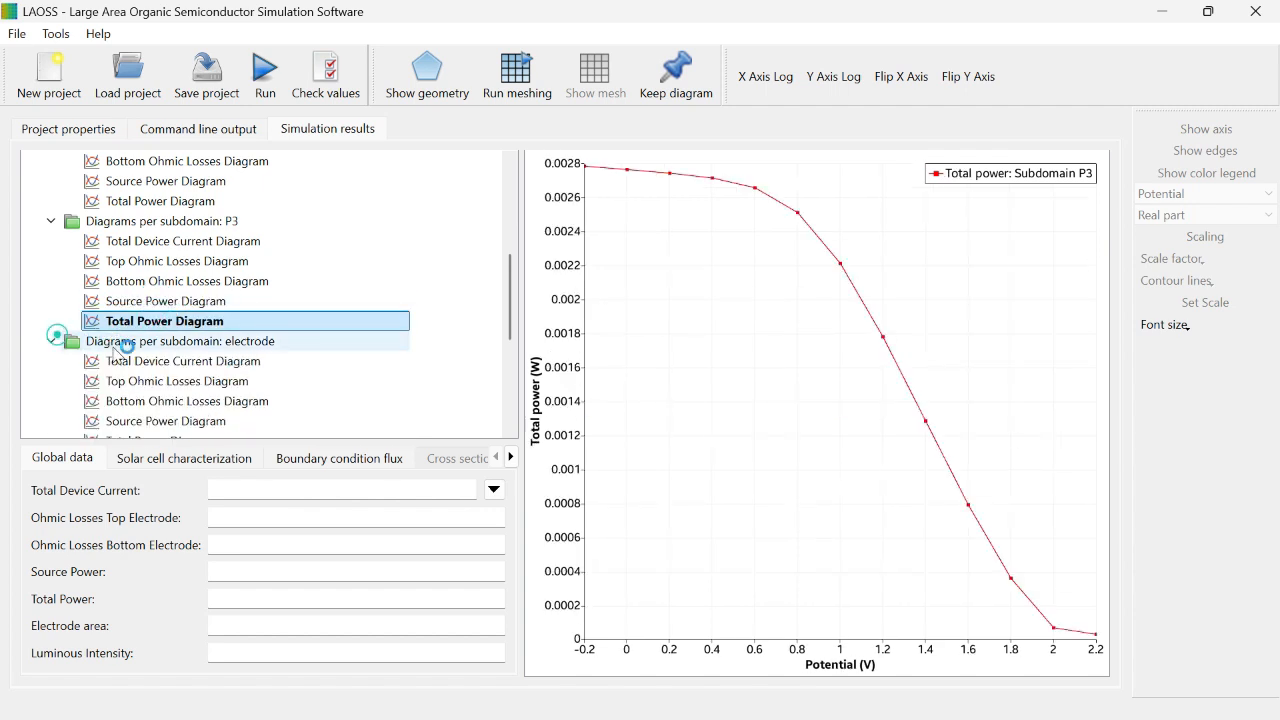
pyautogui.click(140, 361)
pyautogui.click(150, 381)
pyautogui.click(168, 400)
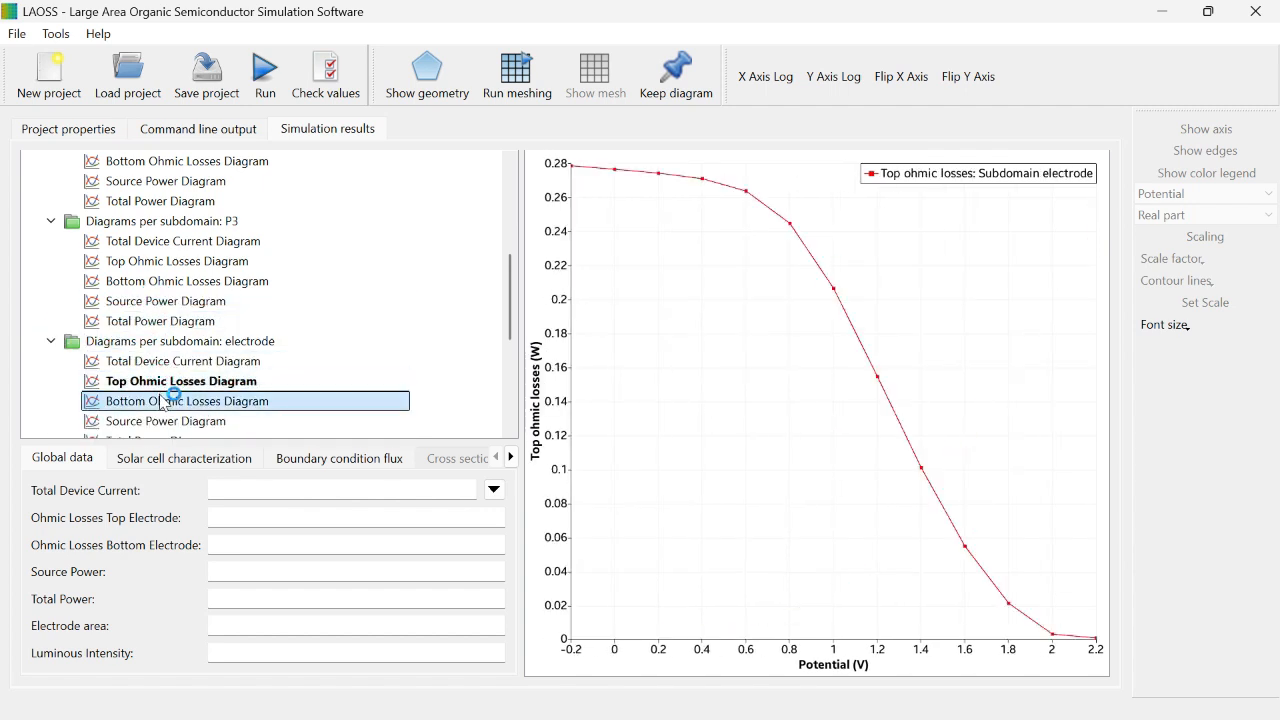
pyautogui.scroll(-3, 506, 295)
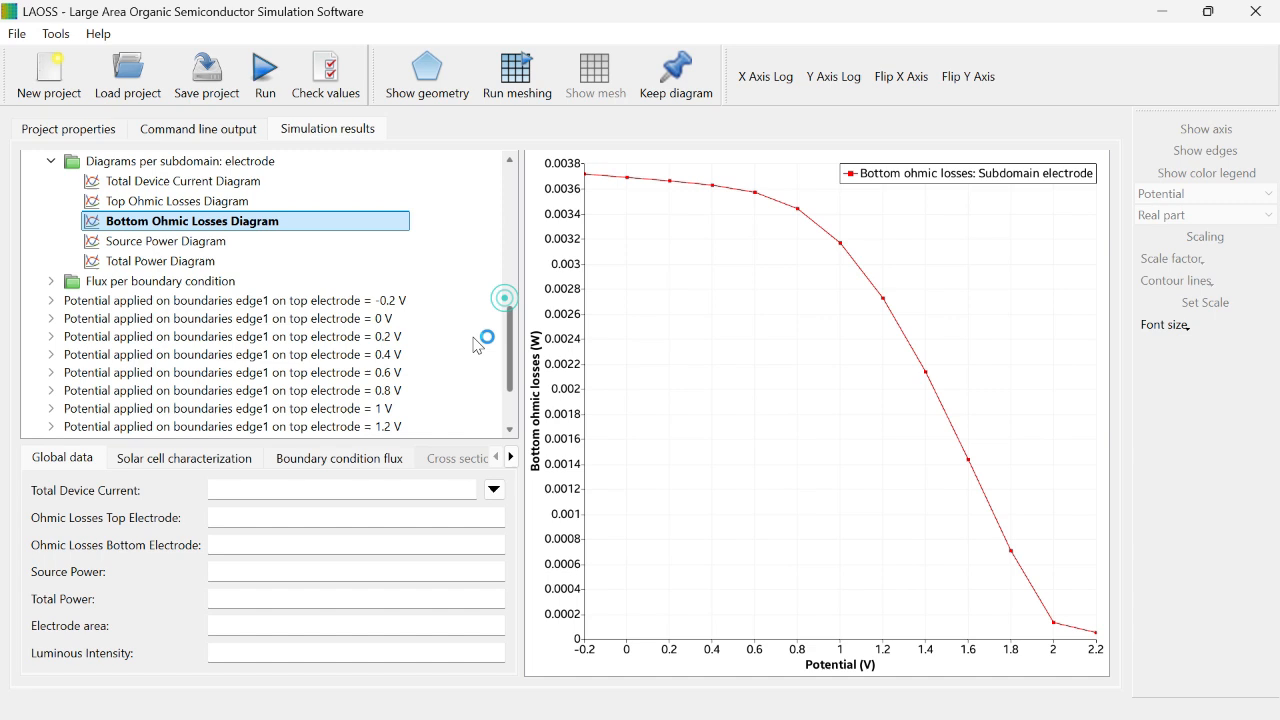
pyautogui.click(155, 245)
pyautogui.click(143, 260)
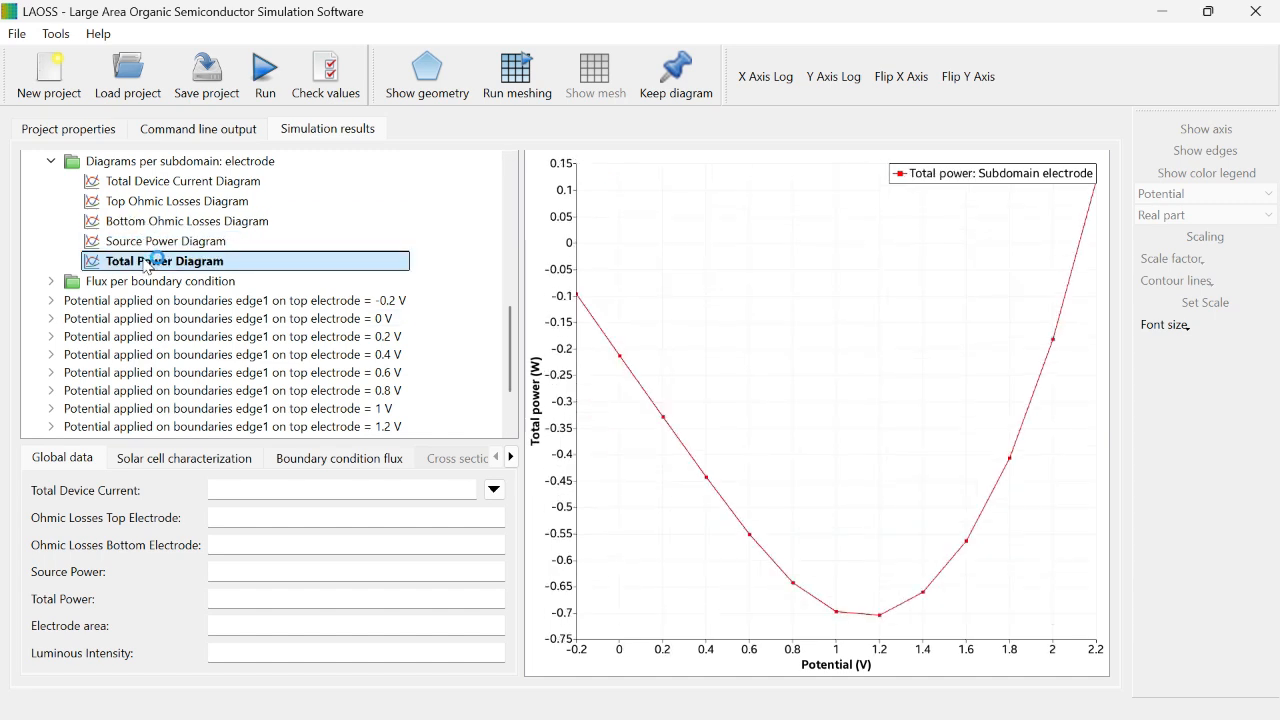
# Step: Inspect the -0.2 V maps of top and bottom electrode potential, source current density and top ohmic losses, showing mesh edges on the last map
pyautogui.doubleClick(76, 301)
pyautogui.click(145, 319)
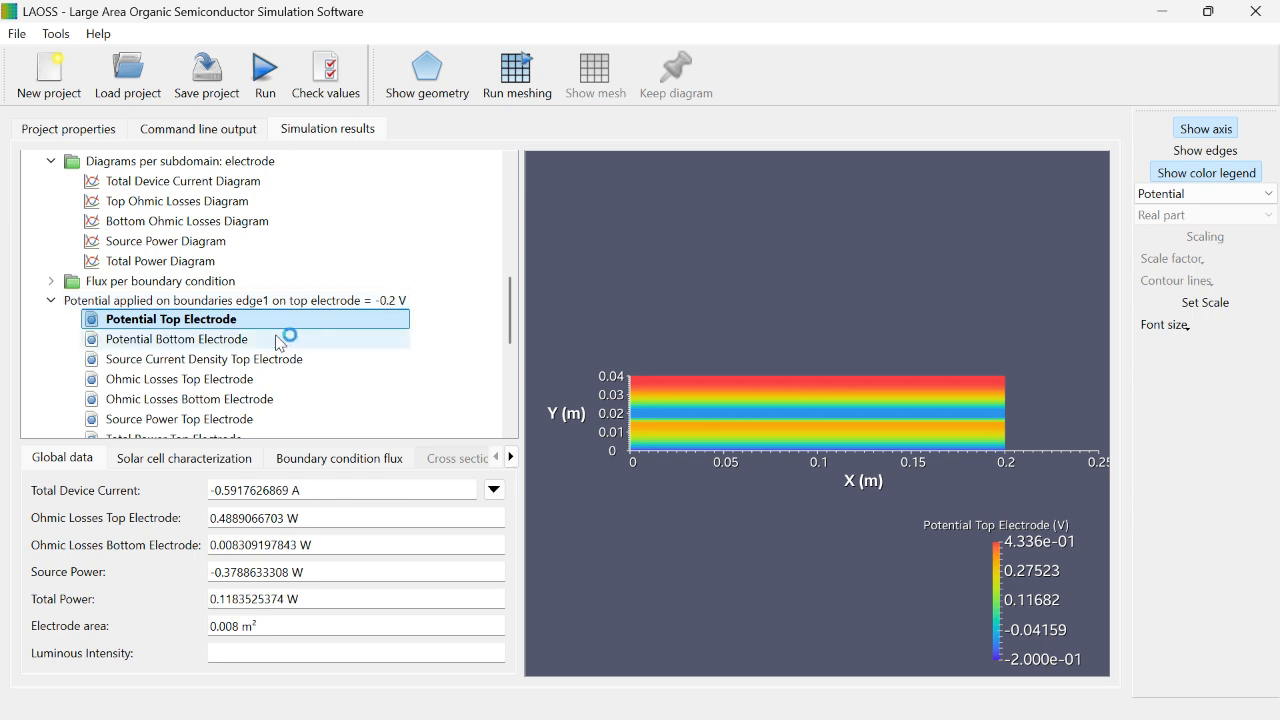
pyautogui.click(188, 341)
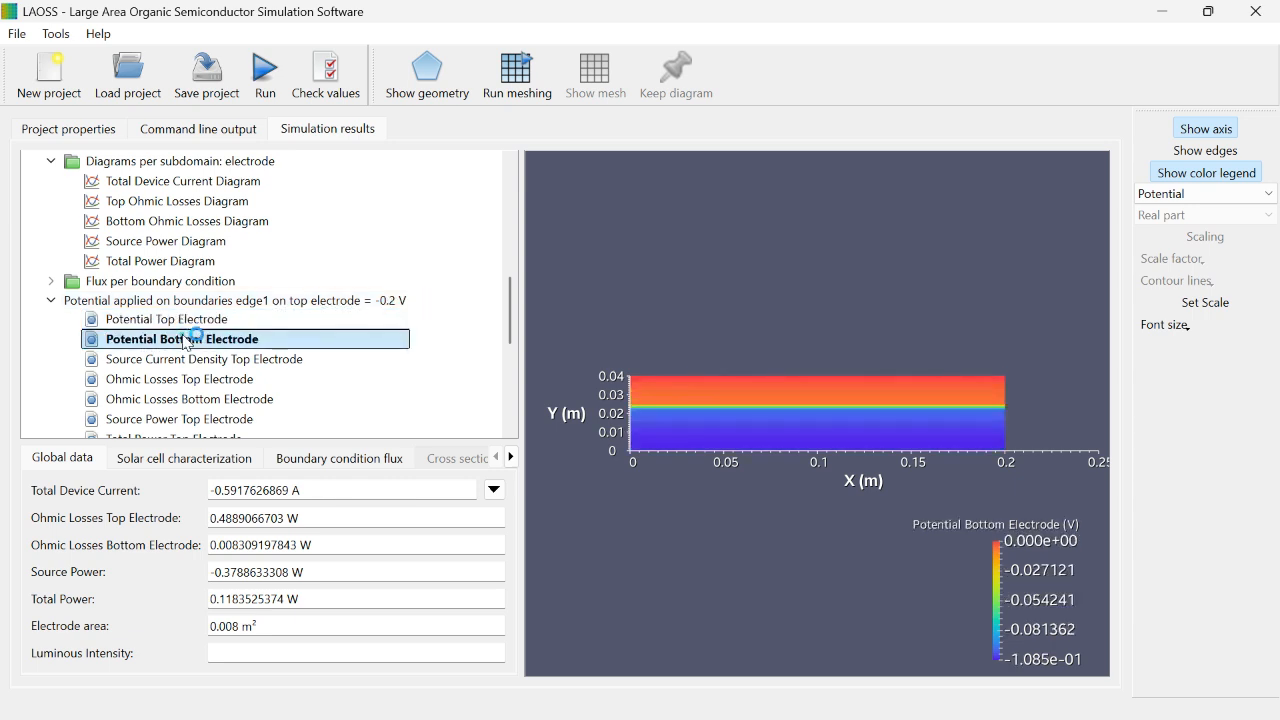
pyautogui.moveTo(508, 282); pyautogui.dragTo(507, 305)
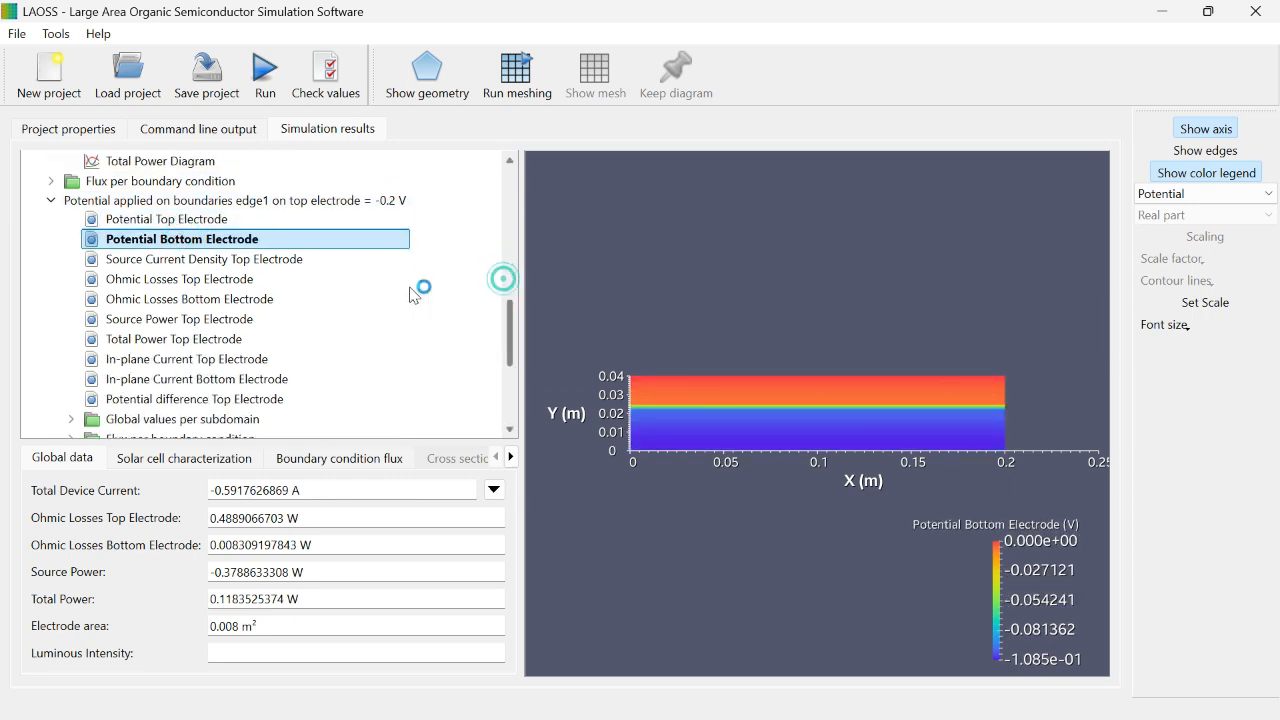
pyautogui.click(150, 259)
pyautogui.click(145, 279)
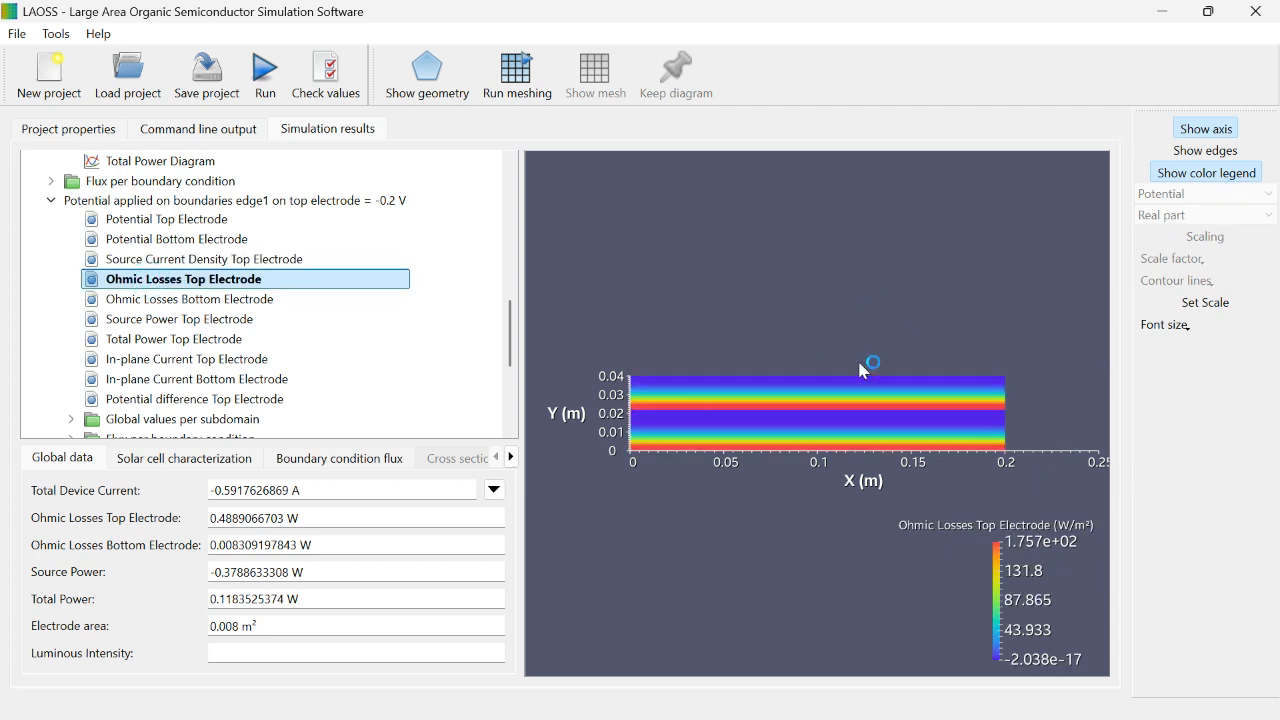
pyautogui.click(1212, 147)
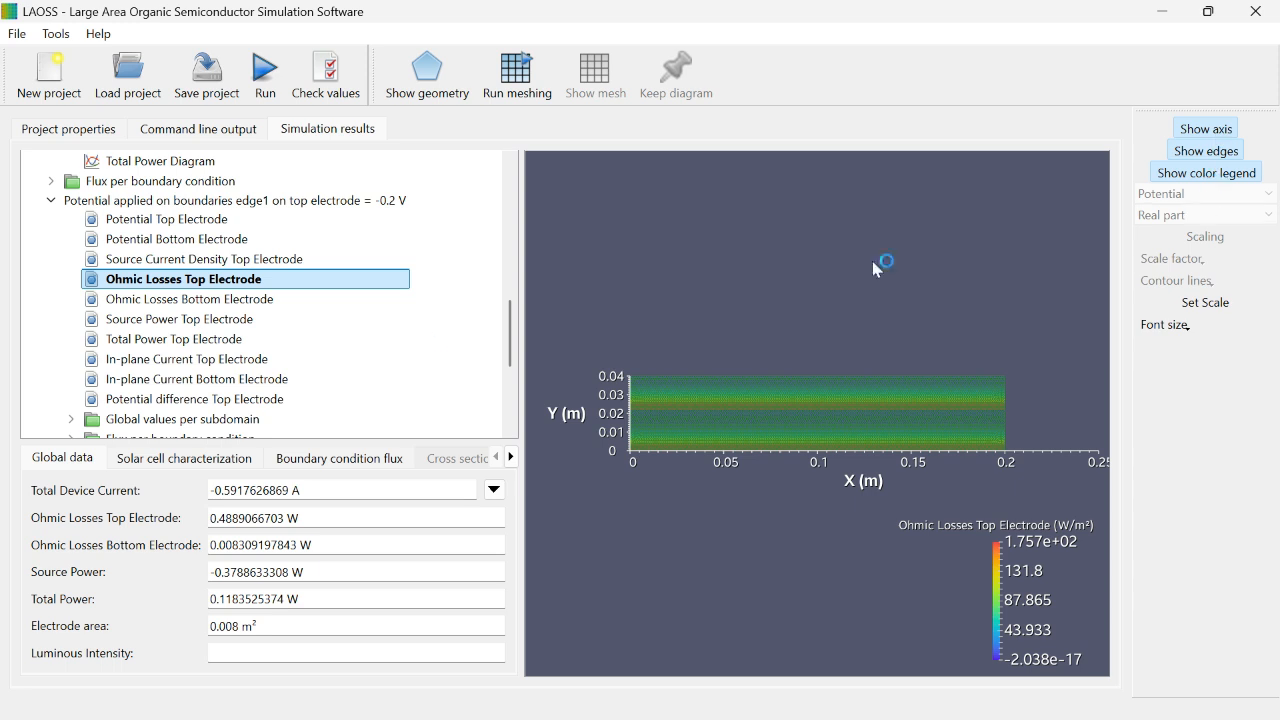
# Step: Expand the results for the 2.2 V applied potential and select its top electrode potential entry
pyautogui.scroll(-4, 222, 333)
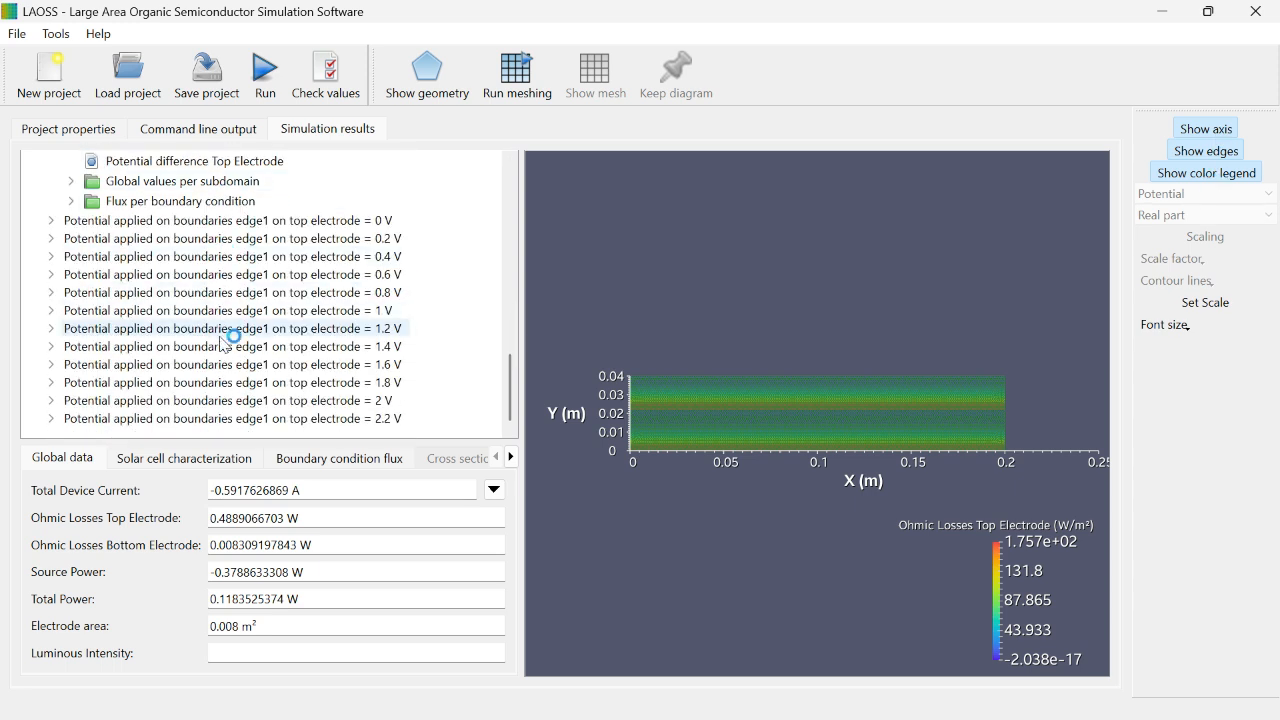
pyautogui.click(51, 419)
pyautogui.click(150, 437)
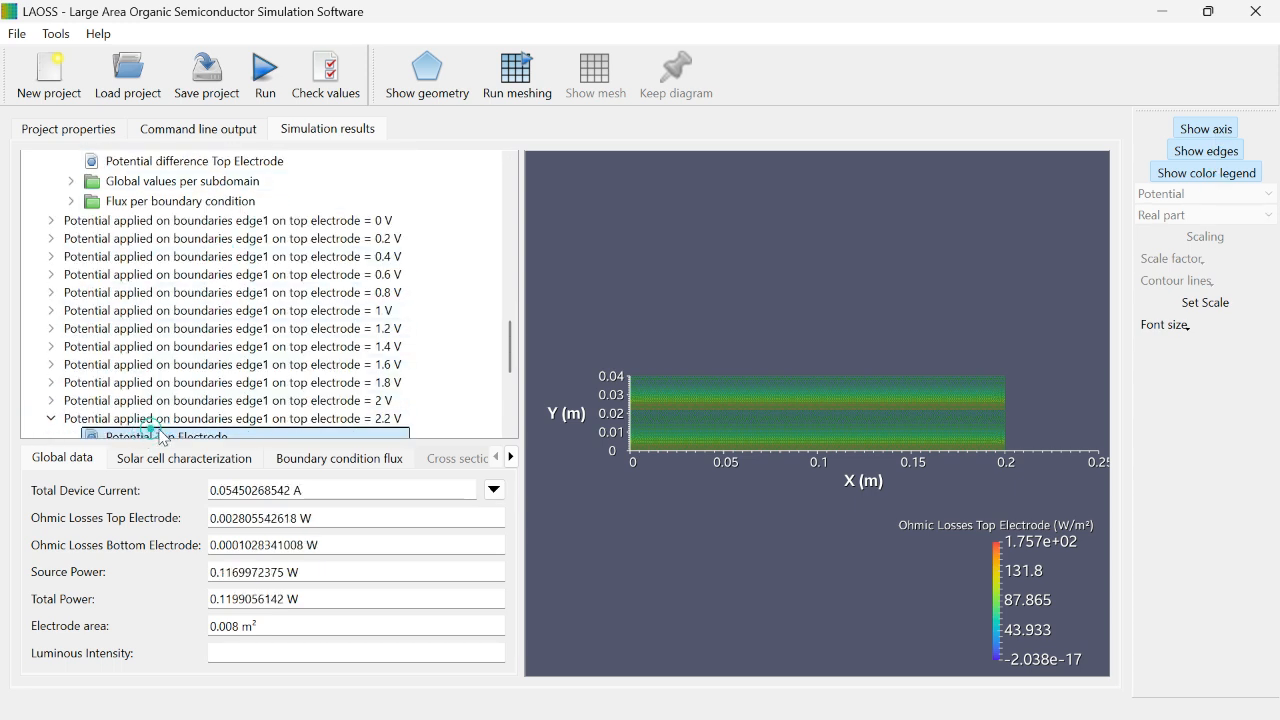
pyautogui.moveTo(510, 360); pyautogui.dragTo(510, 401)
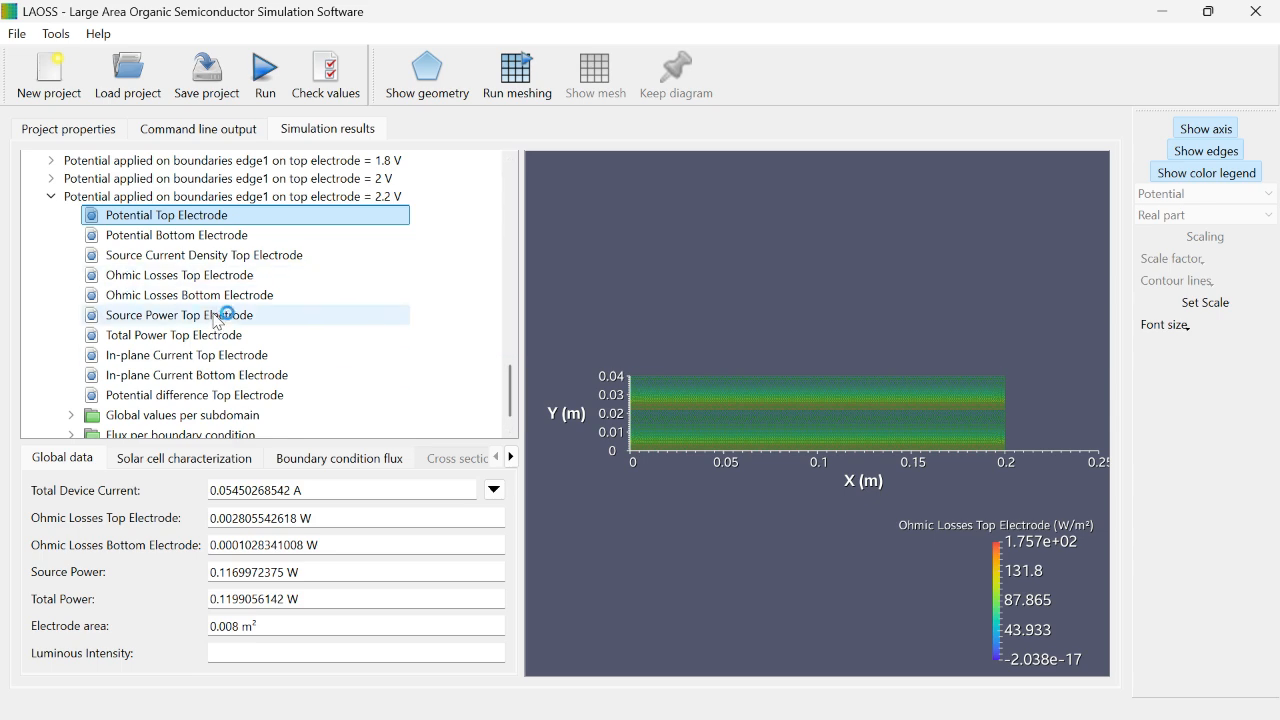
# Step: Keep the overall total device current diagram and overlay the total device current curves of subdomains P1, P2 and P3
pyautogui.scroll(15, 220, 315)
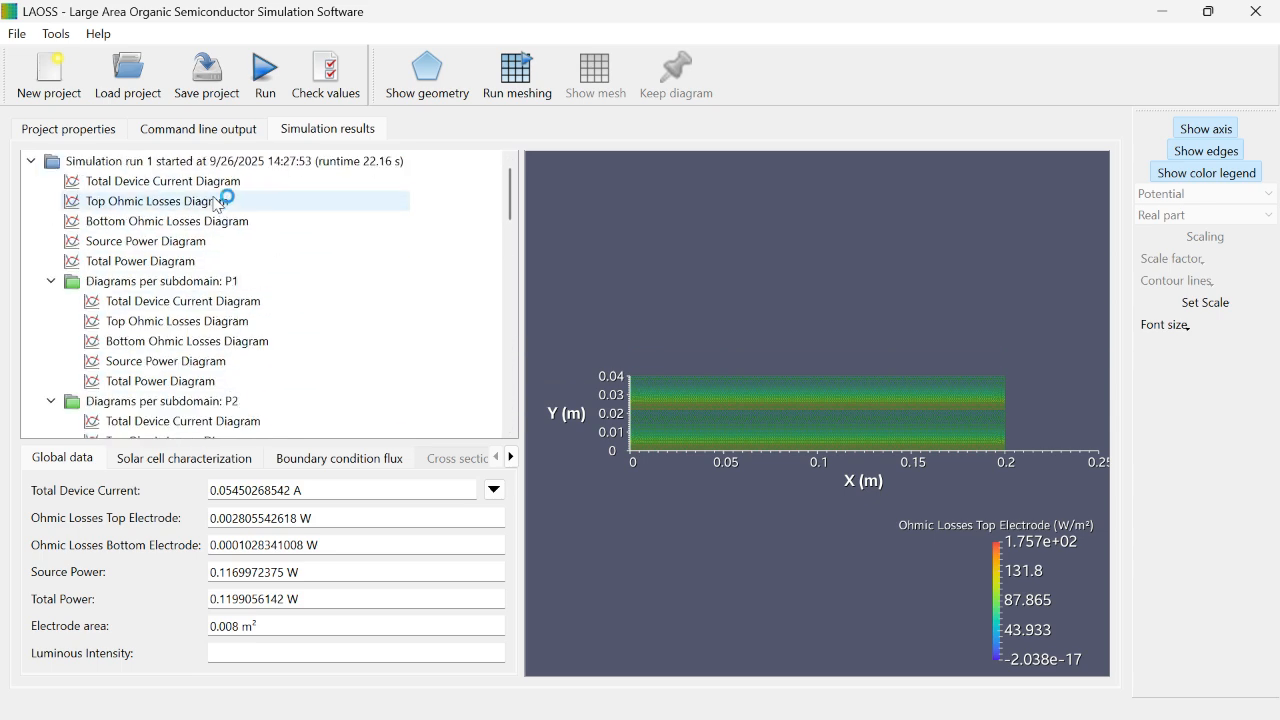
pyautogui.click(226, 181)
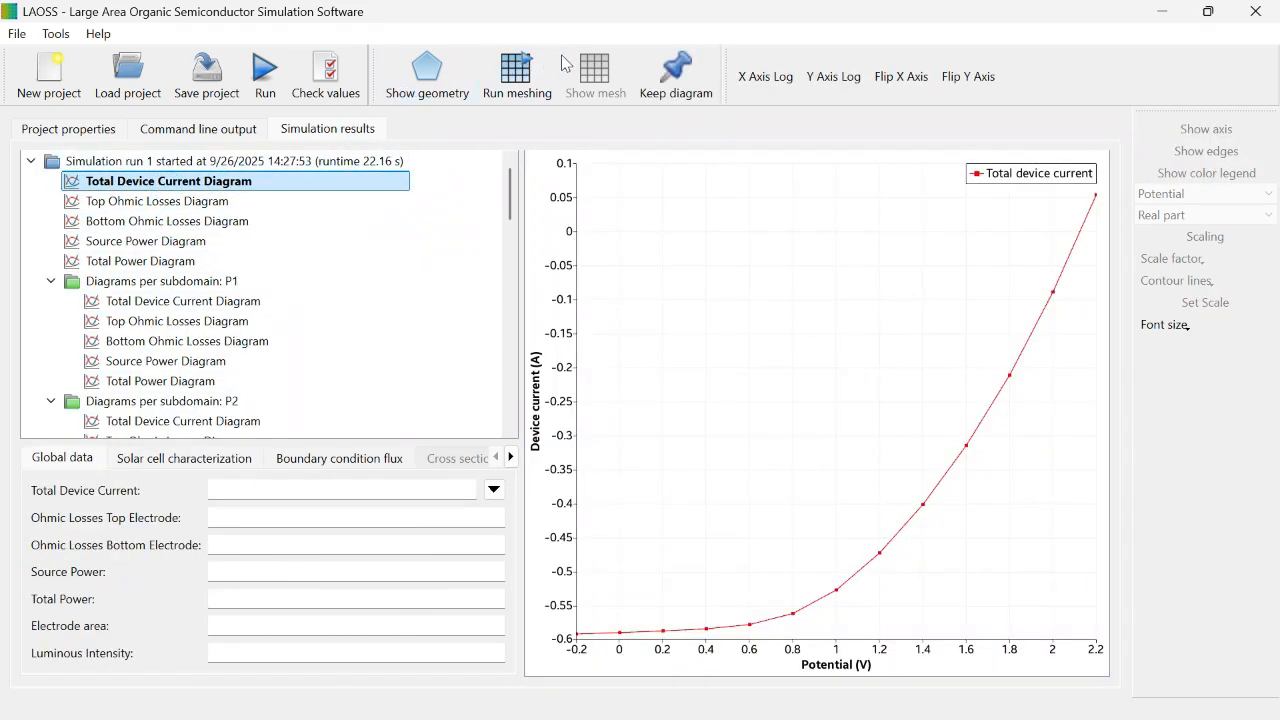
pyautogui.click(673, 75)
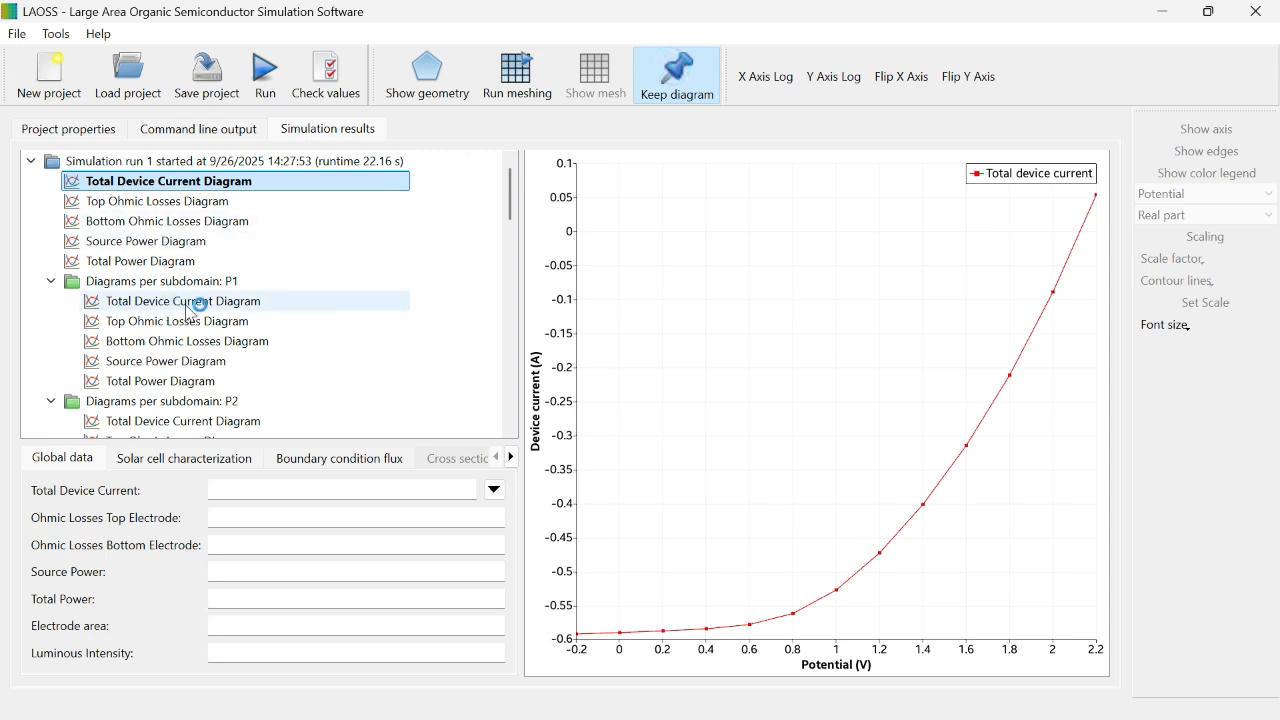
pyautogui.click(186, 304)
pyautogui.scroll(-2, 220, 282)
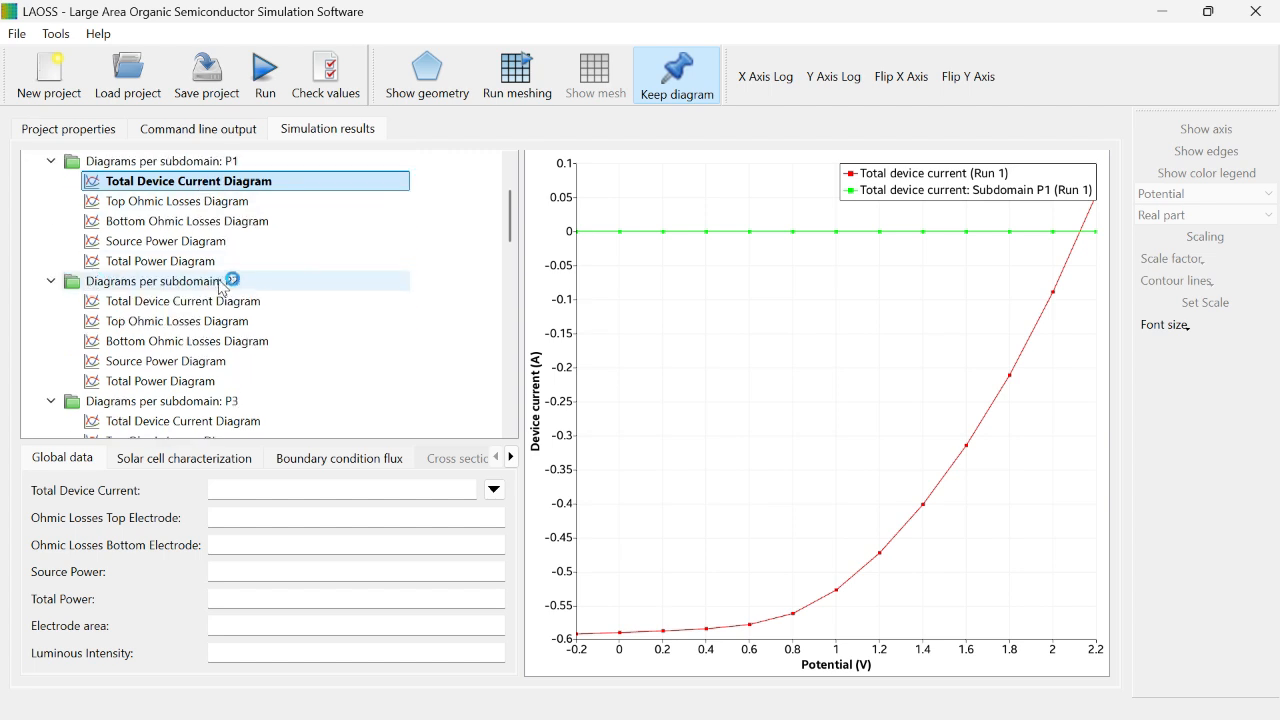
pyautogui.click(184, 301)
pyautogui.scroll(-1, 155, 290)
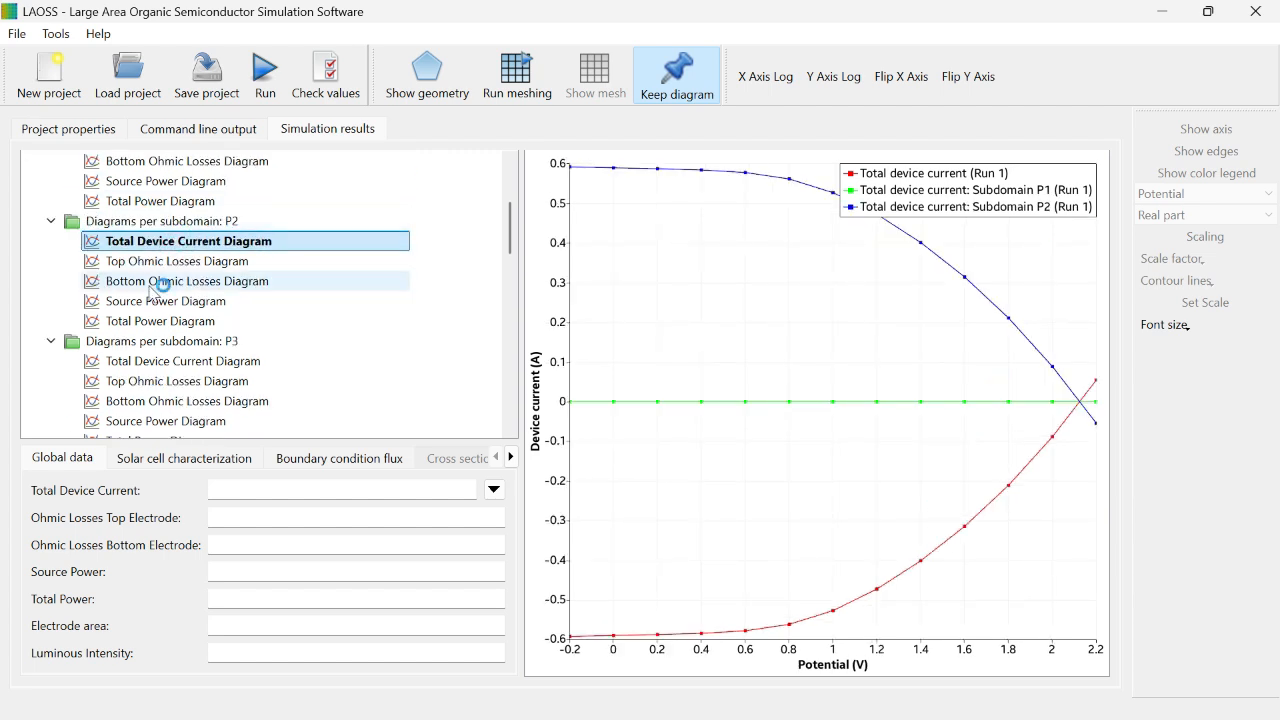
pyautogui.click(170, 360)
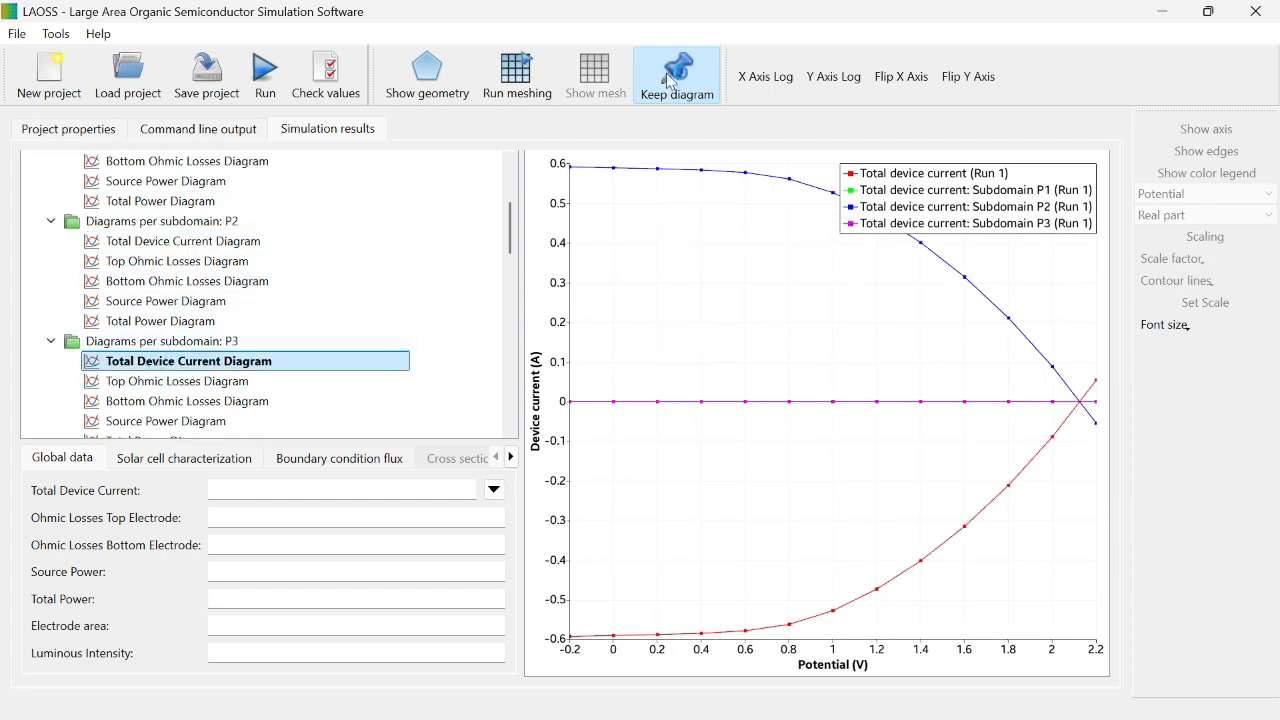